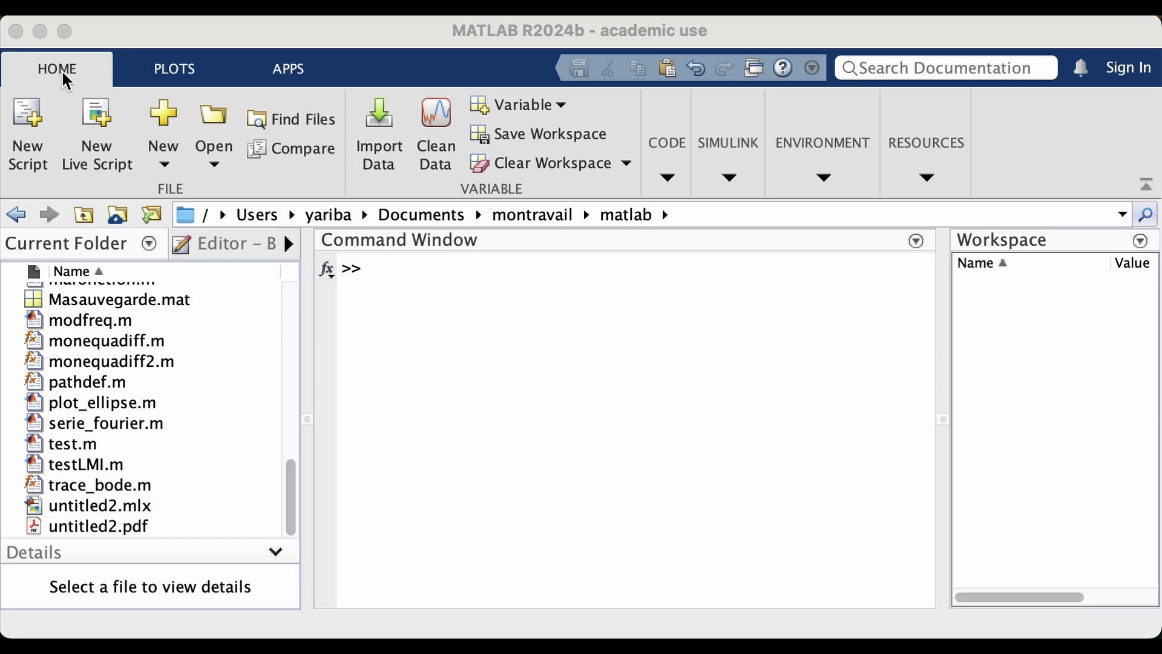
# Launch Simulink by running the simulink command in the Command Window.
pyautogui.click(737, 189)
pyautogui.click(734, 189)
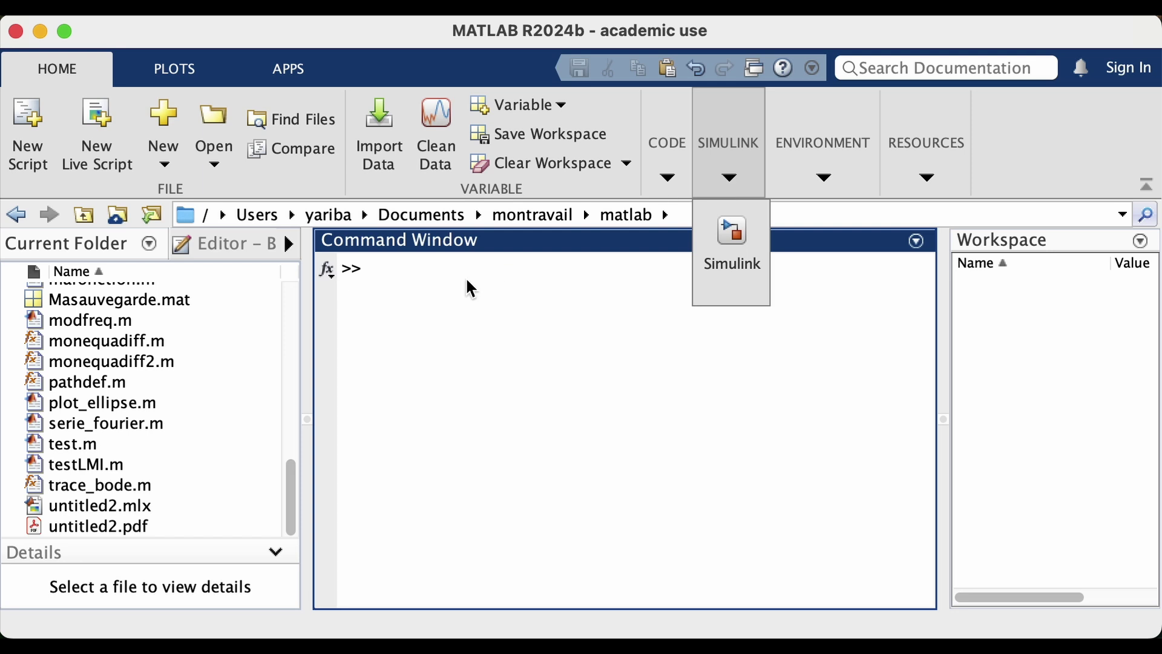
pyautogui.click(452, 293)
pyautogui.write('simulink')
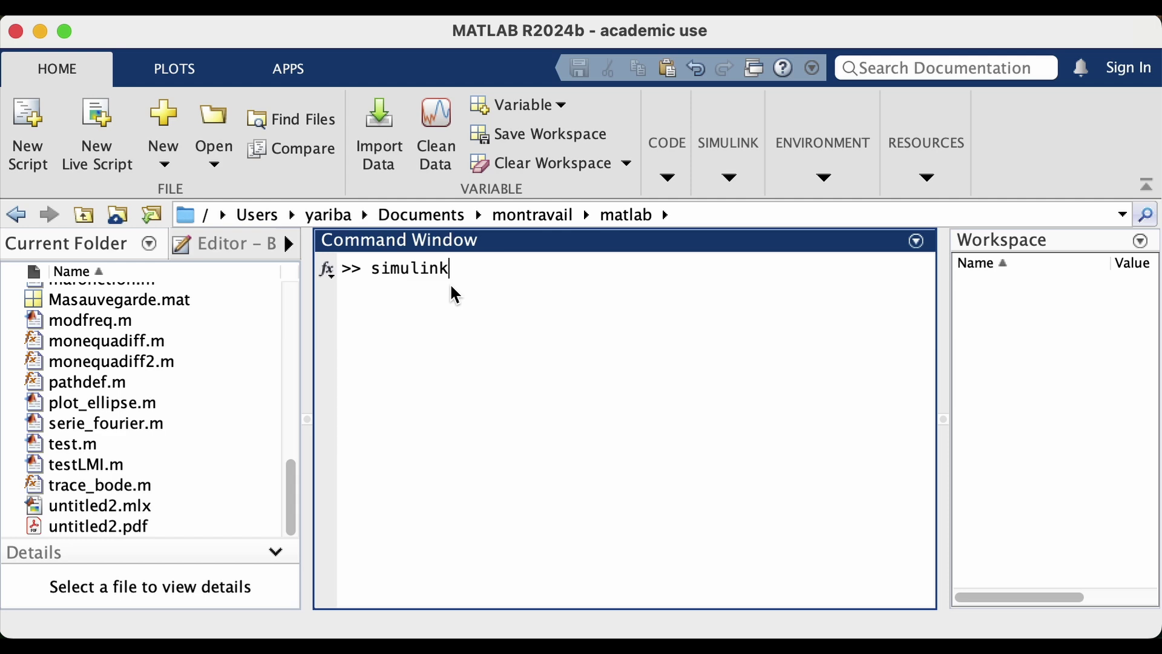
pyautogui.press('Return')
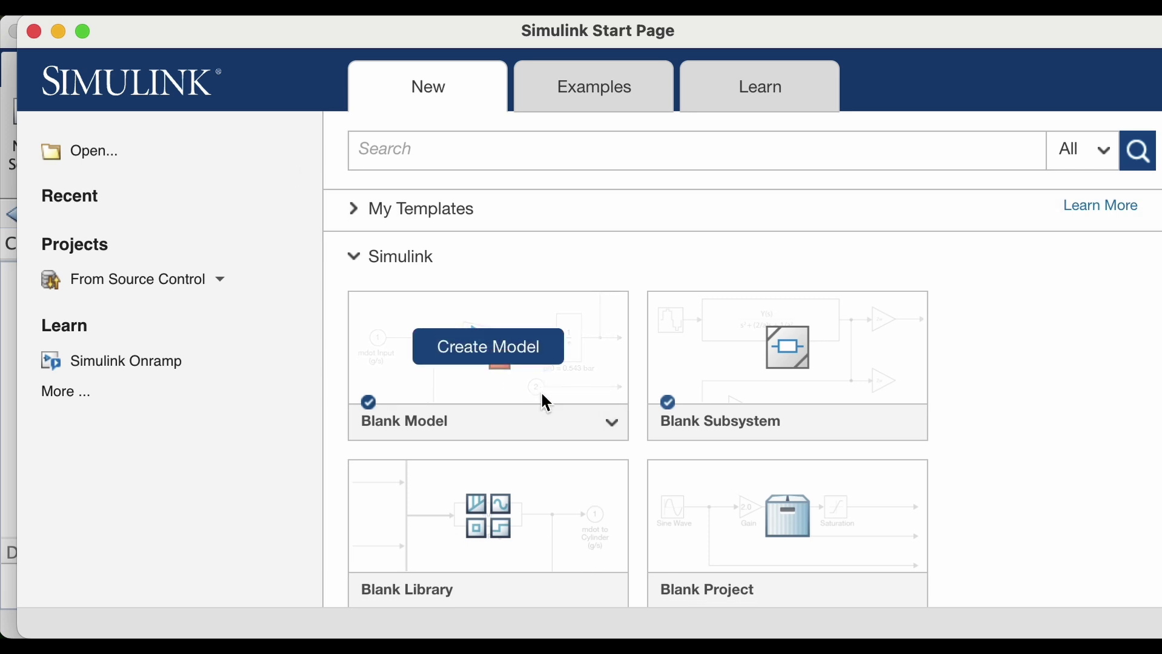
# Look through the start page's new-model templates, featured examples and learning courses.
pyautogui.scroll(-3, 605, 424)
pyautogui.scroll(-3, 648, 457)
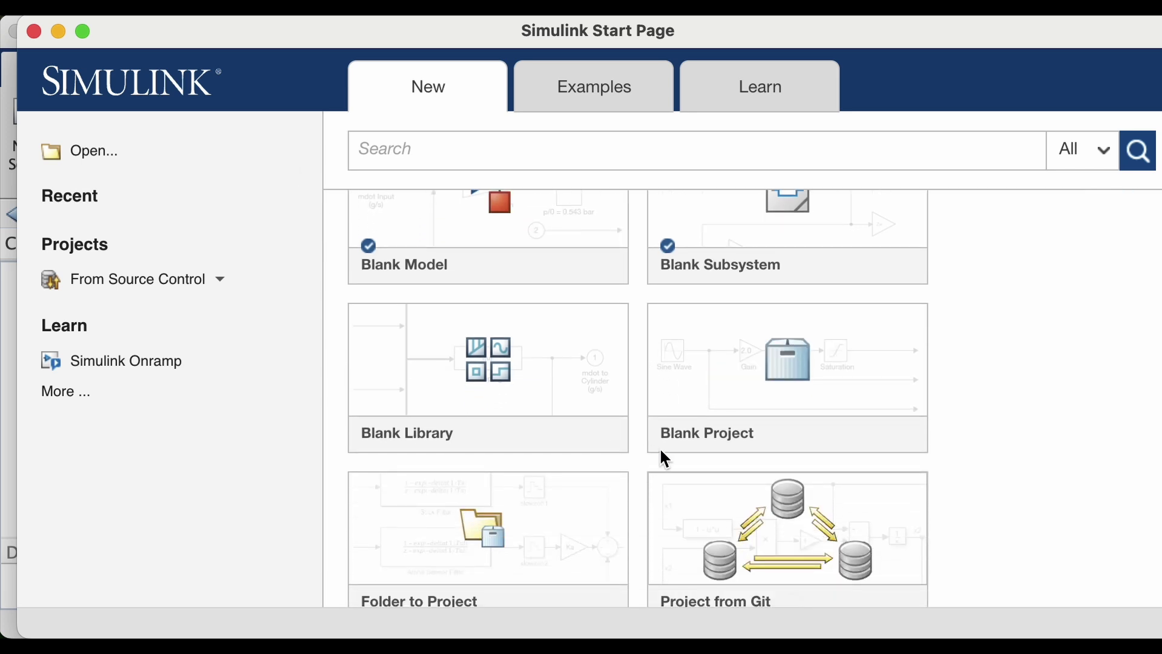
pyautogui.scroll(-2, 566, 526)
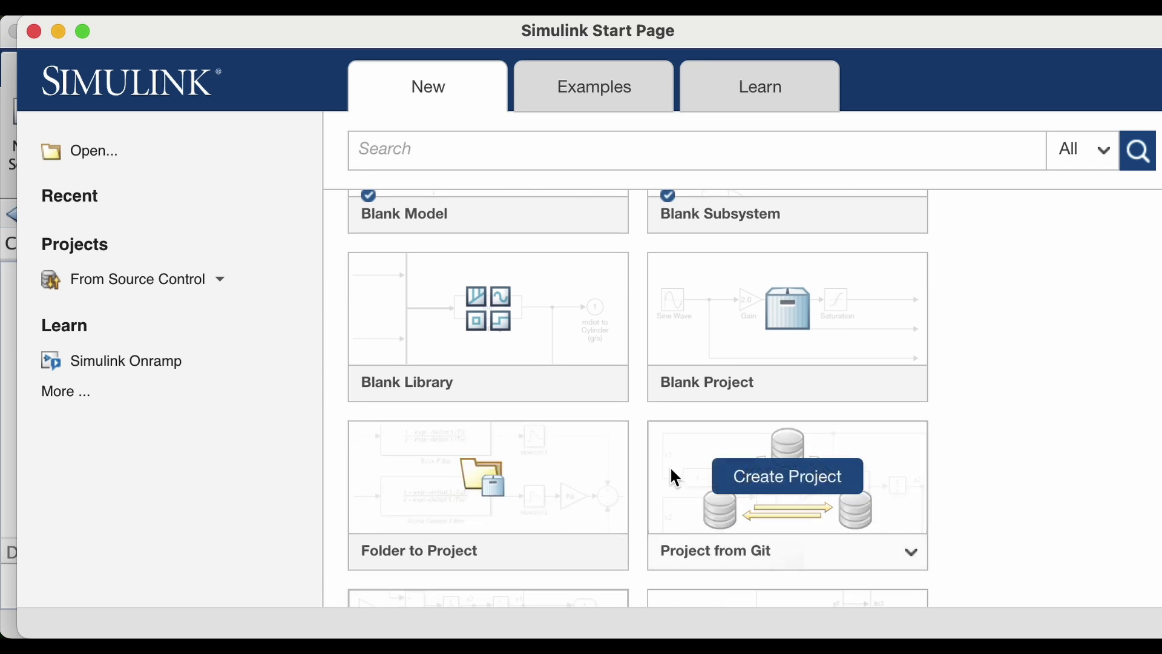
pyautogui.scroll(5, 646, 387)
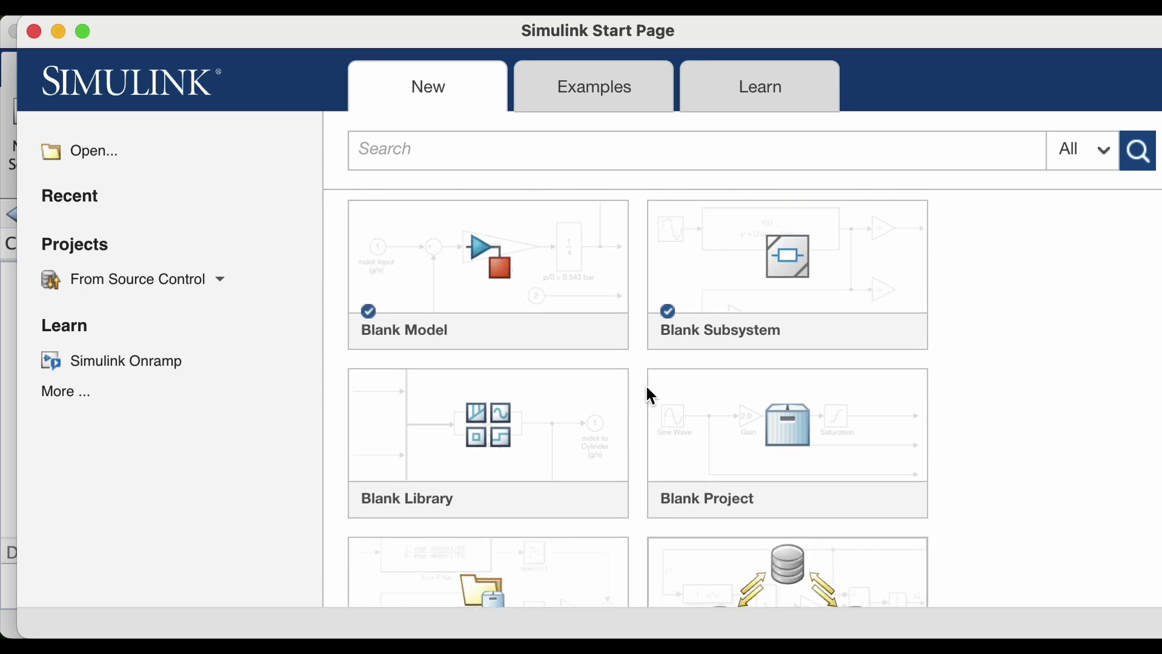
pyautogui.click(594, 89)
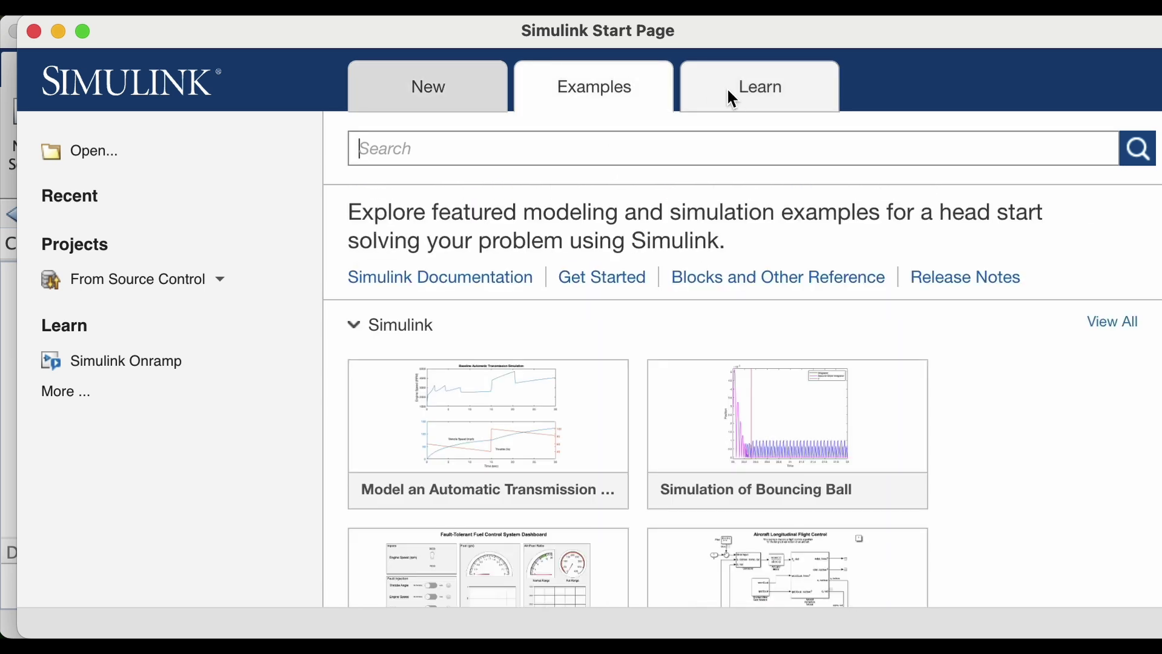
pyautogui.click(745, 97)
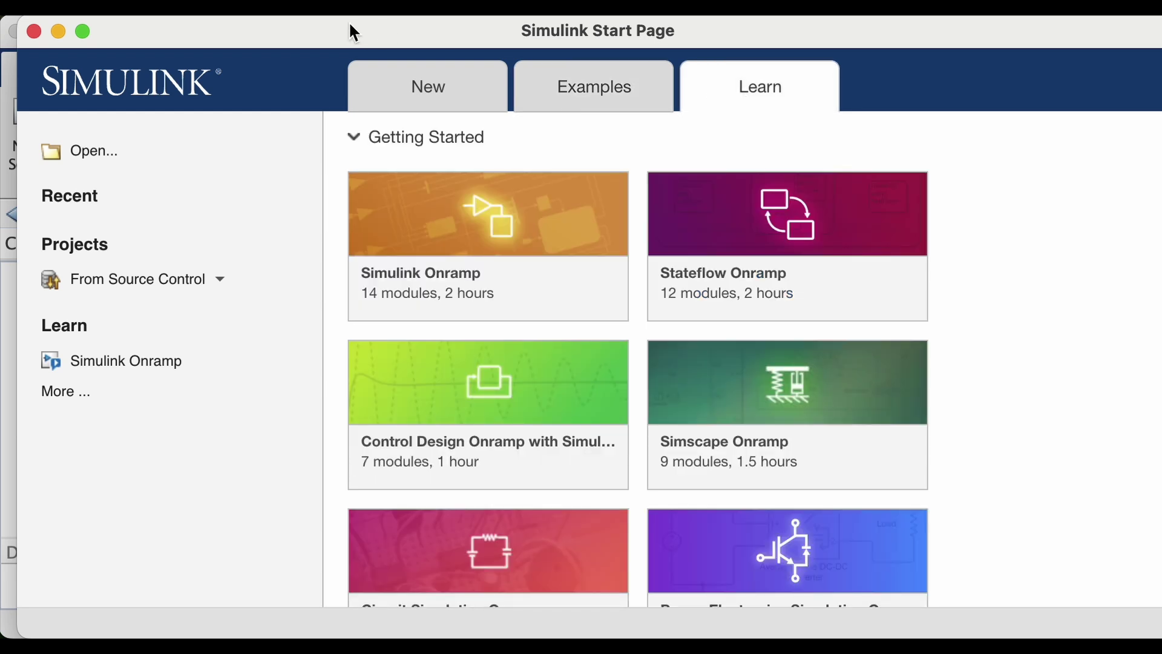
# Return to the new-model templates and create a Blank Model.
pyautogui.click(441, 91)
pyautogui.moveTo(507, 303)
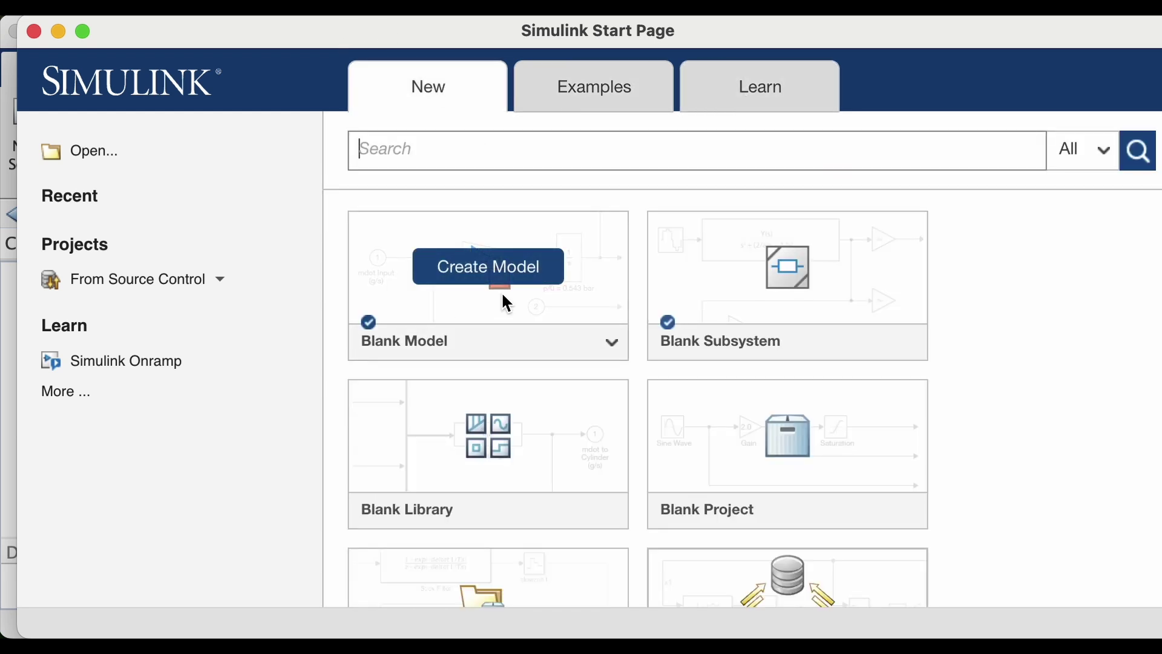
pyautogui.click(498, 272)
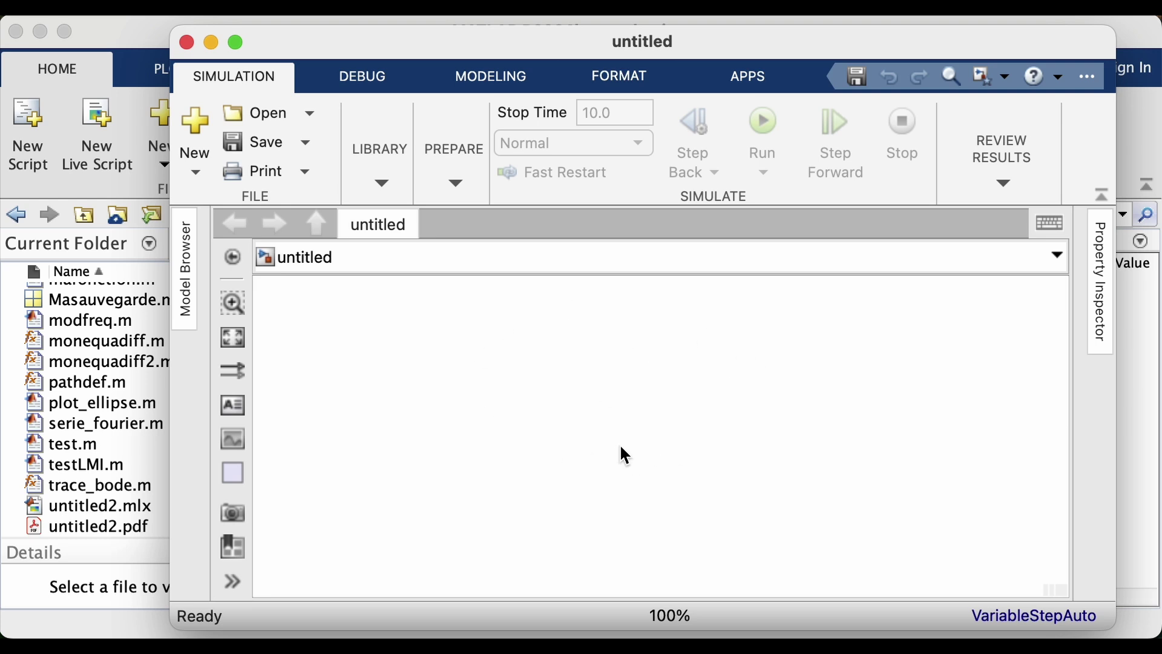
# Open the Library Browser and look through the installed toolboxes and the Simulink sublibraries.
pyautogui.click(383, 183)
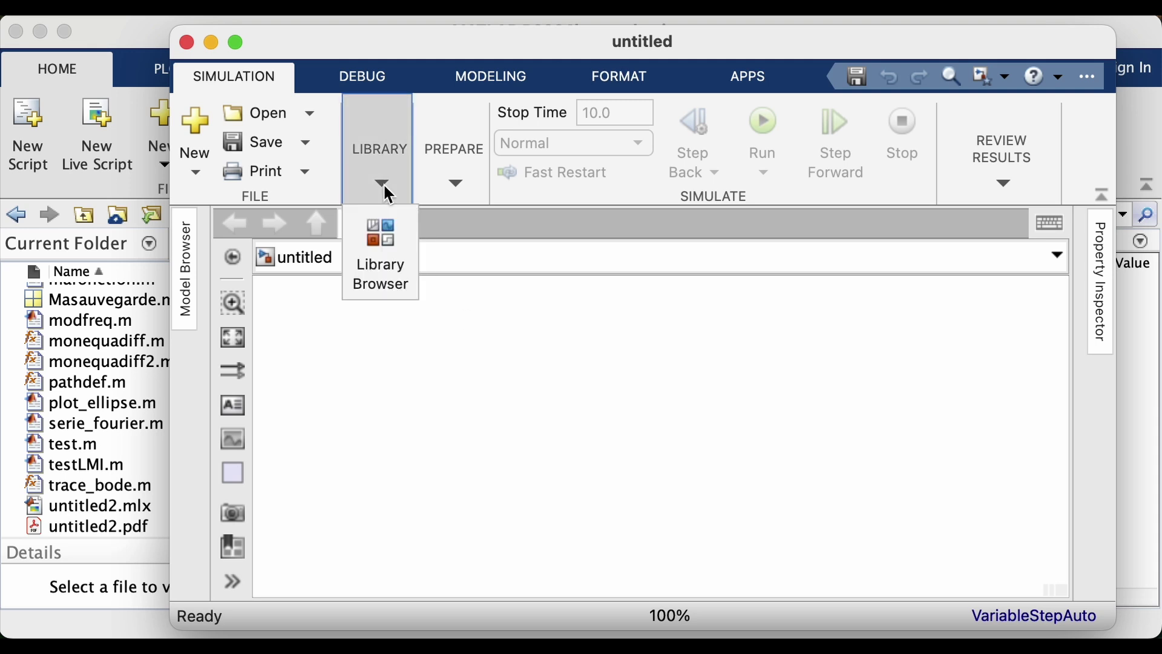
pyautogui.click(382, 239)
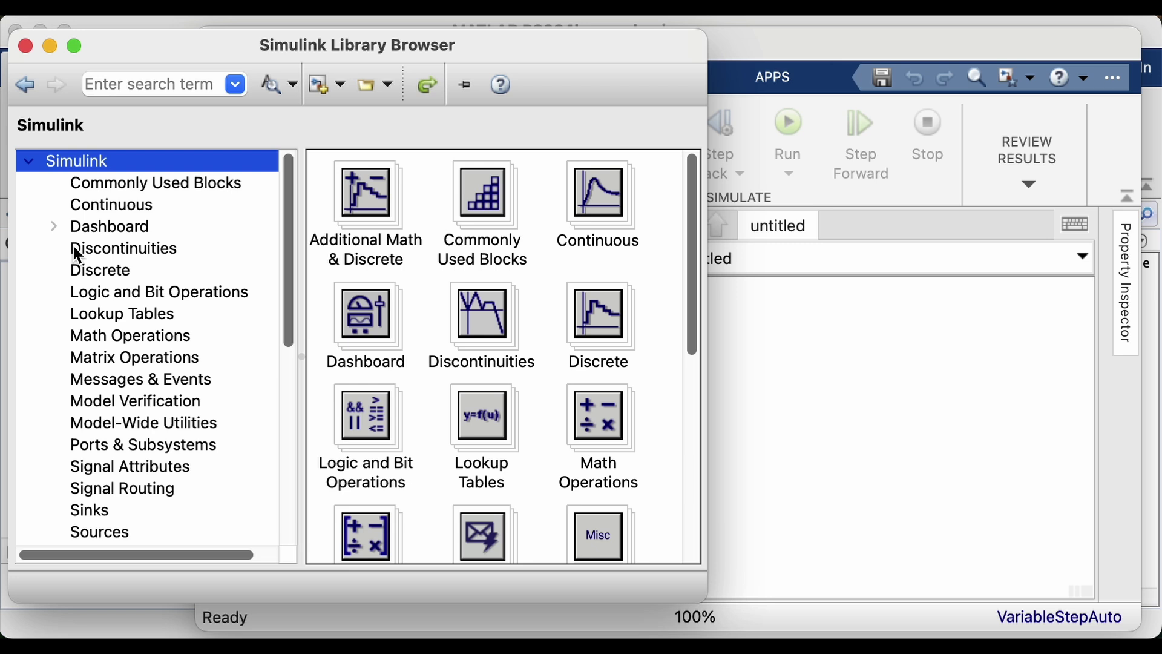
pyautogui.click(29, 162)
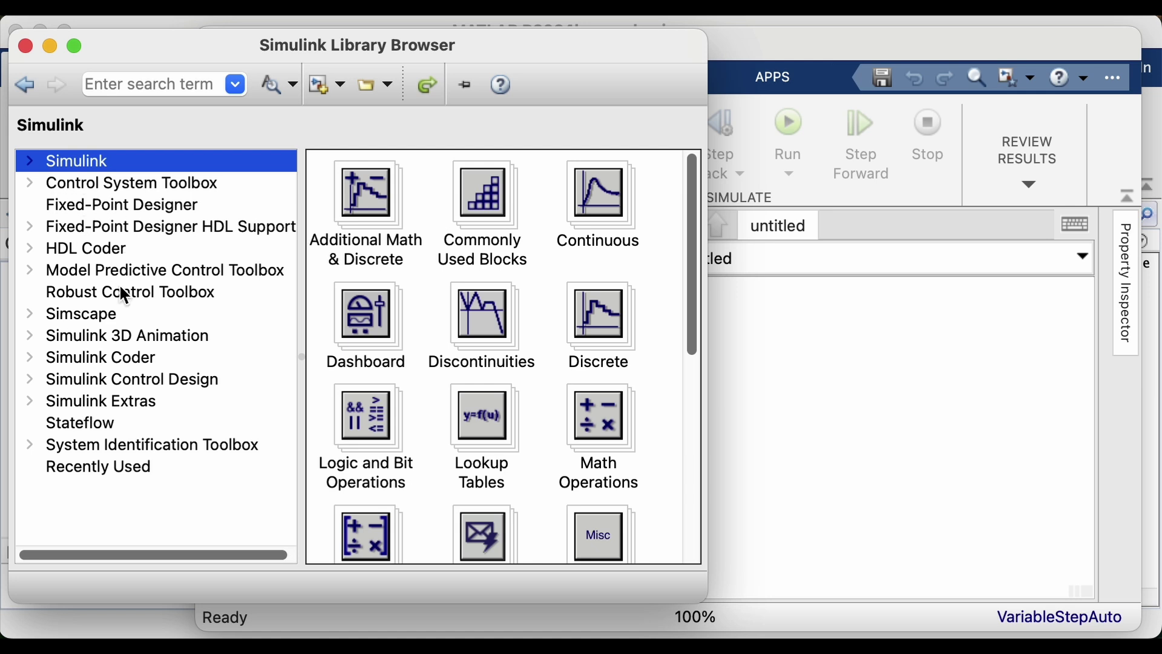
pyautogui.click(29, 162)
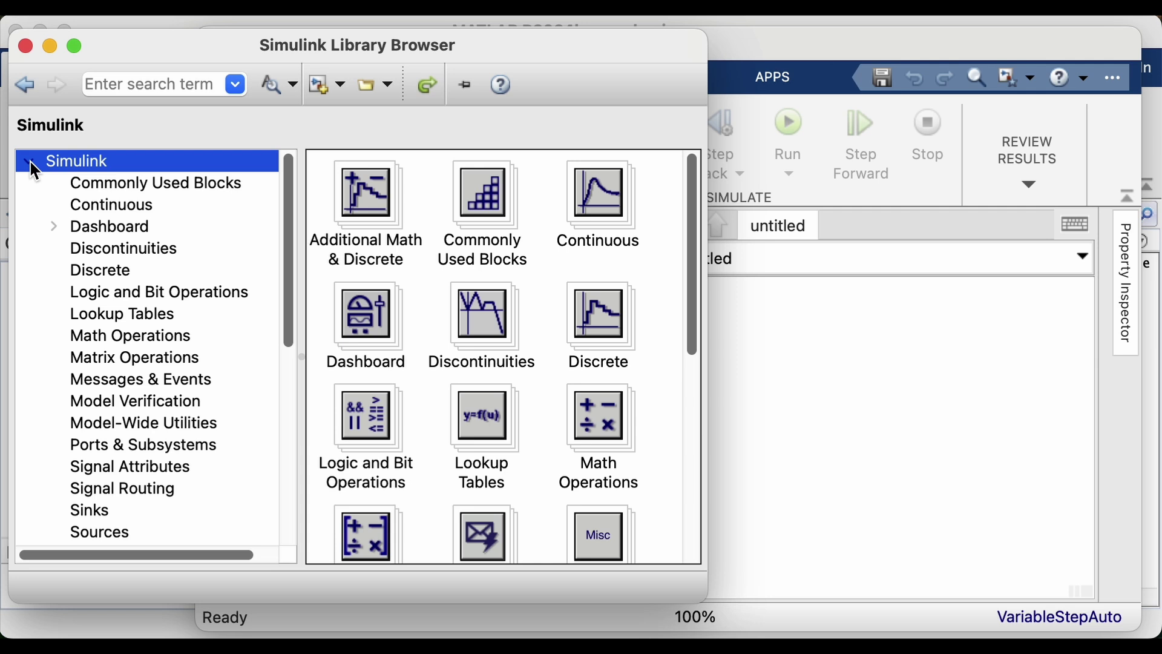
pyautogui.scroll(-1, 124, 394)
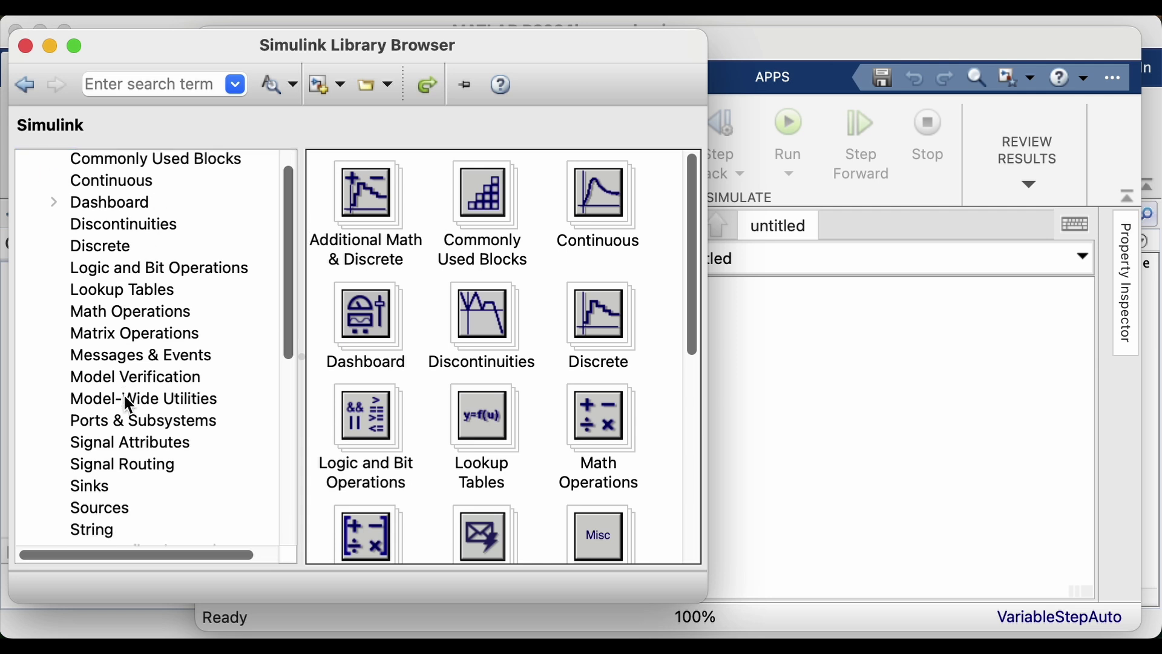
pyautogui.scroll(1, 125, 395)
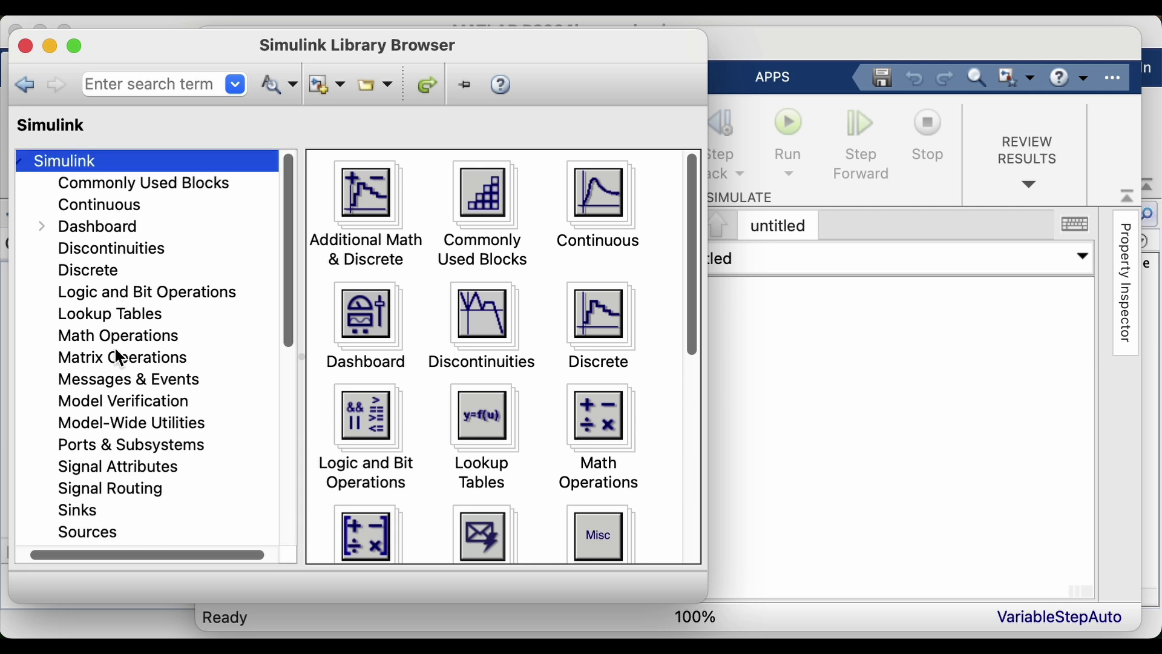
pyautogui.scroll(-5, 115, 351)
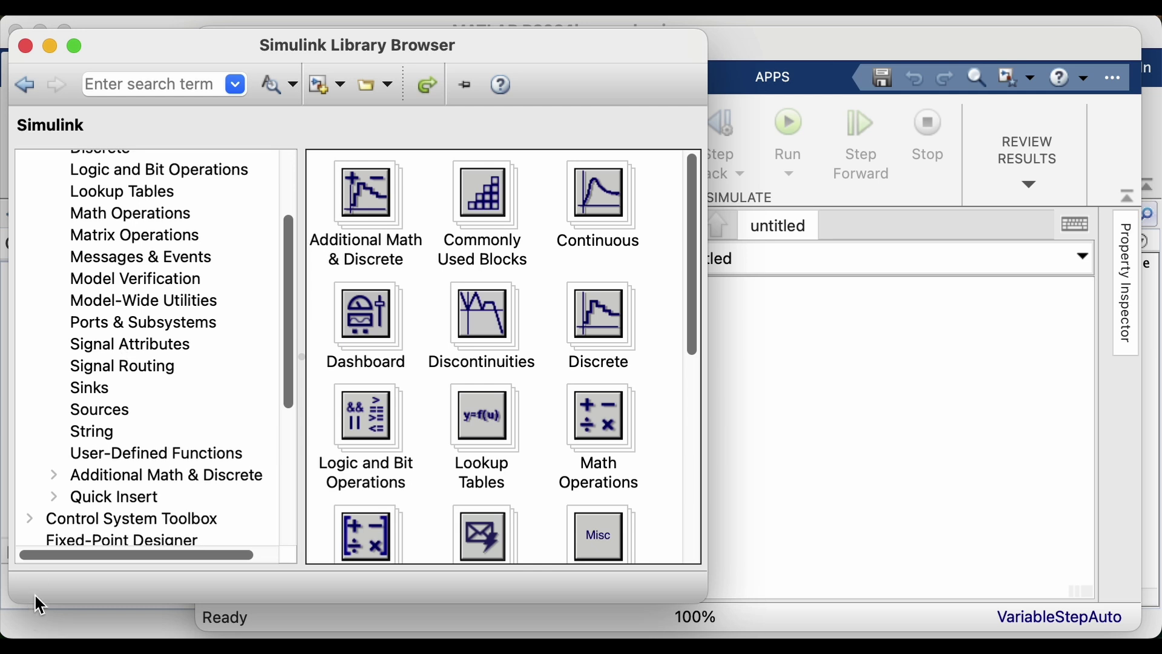
pyautogui.click(67, 522)
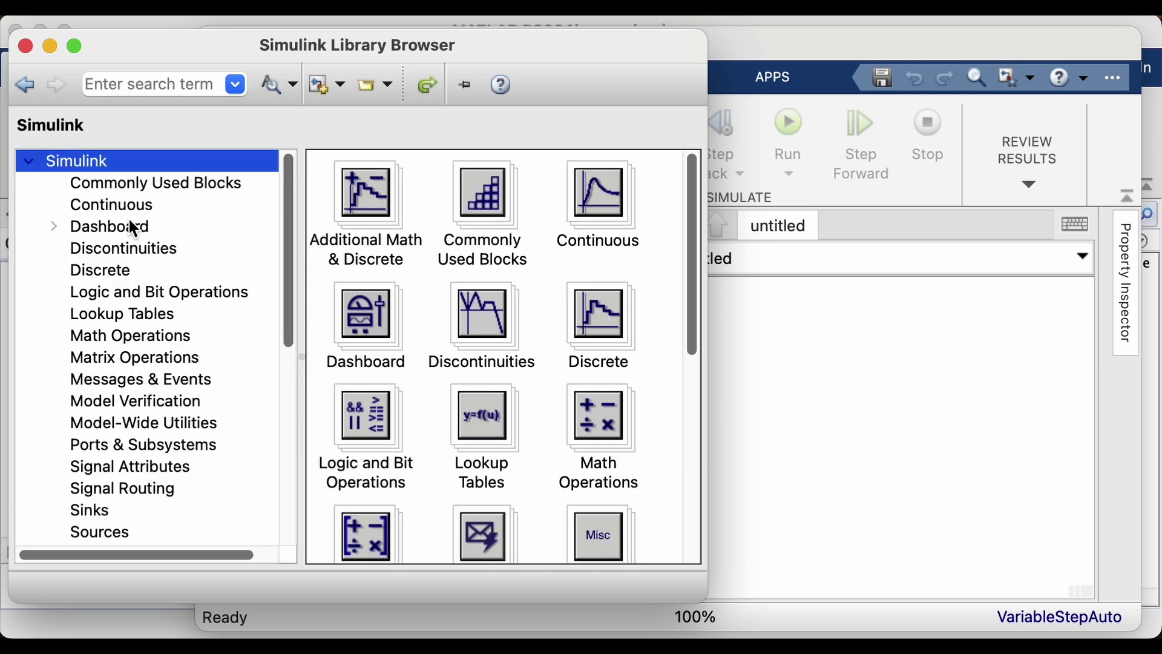
pyautogui.scroll(-2, 158, 394)
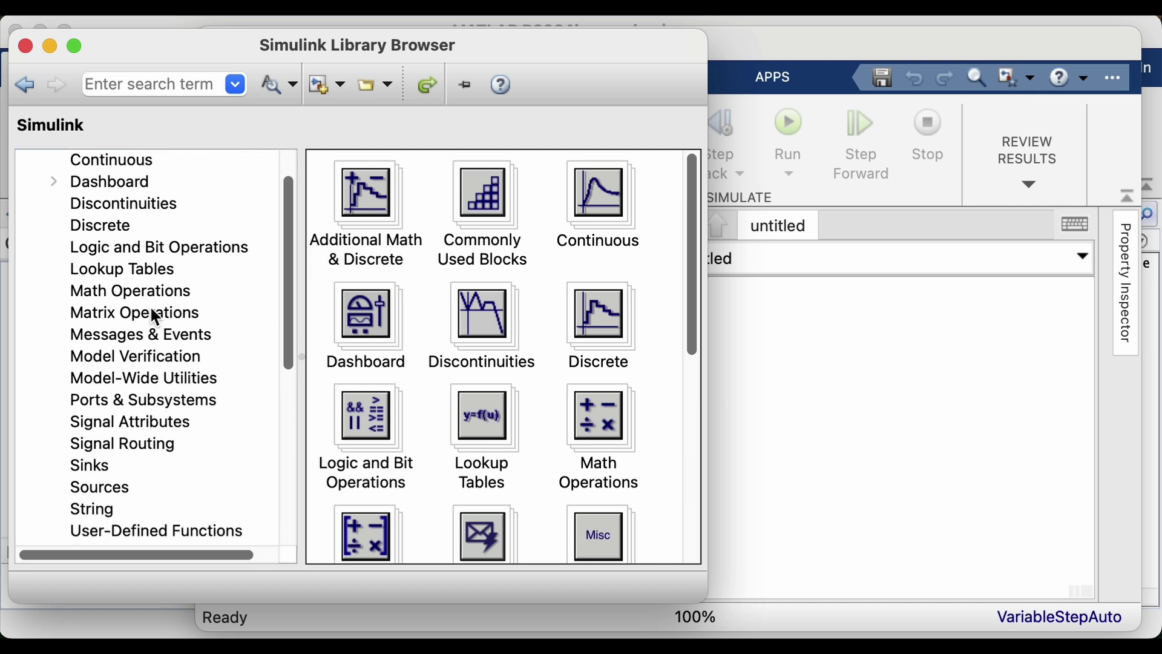
pyautogui.scroll(-2, 148, 324)
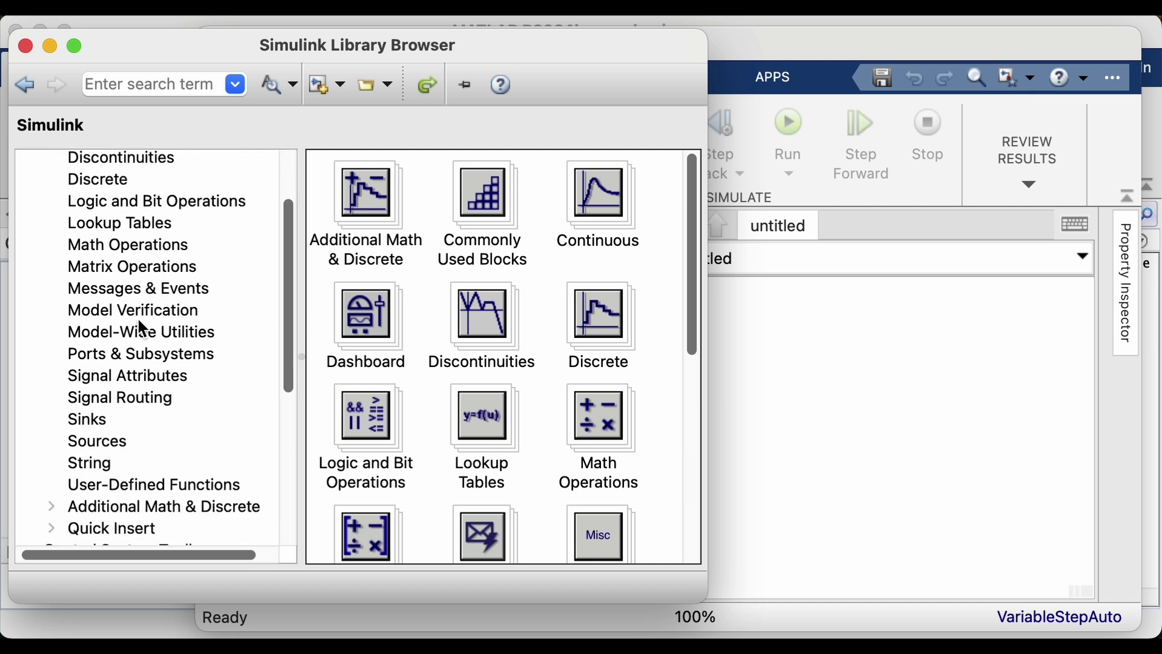
# Add a Sine Wave block from the Simulink Sources library to the model and close the docked Library Browser.
pyautogui.click(97, 442)
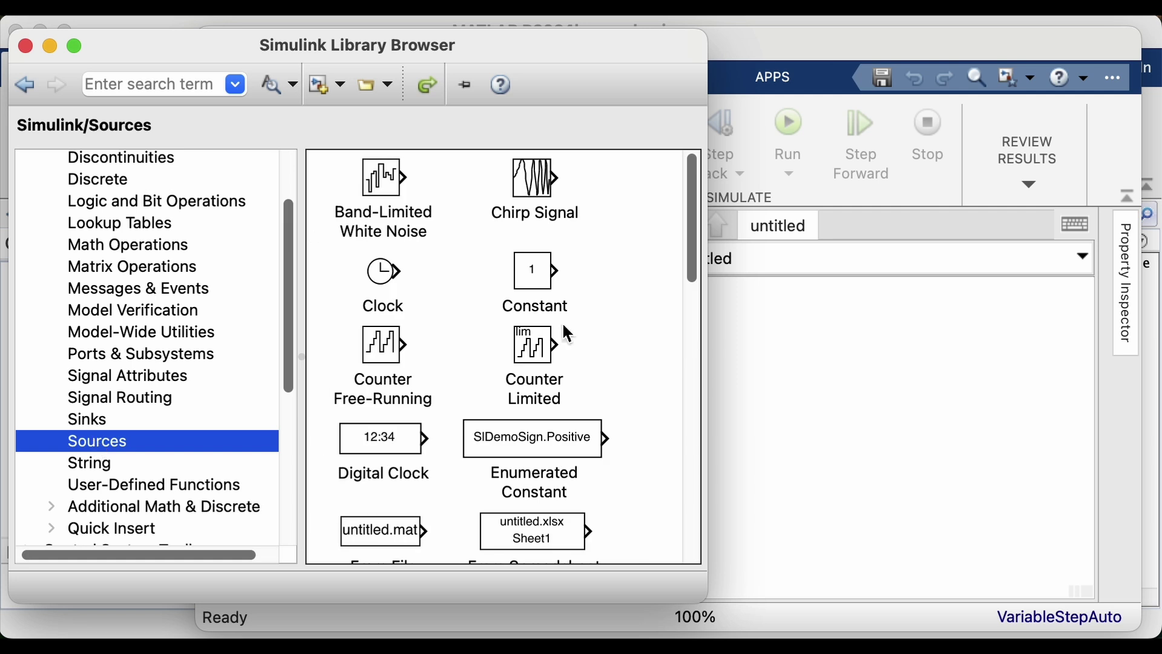
pyautogui.moveTo(694, 192); pyautogui.dragTo(688, 437)
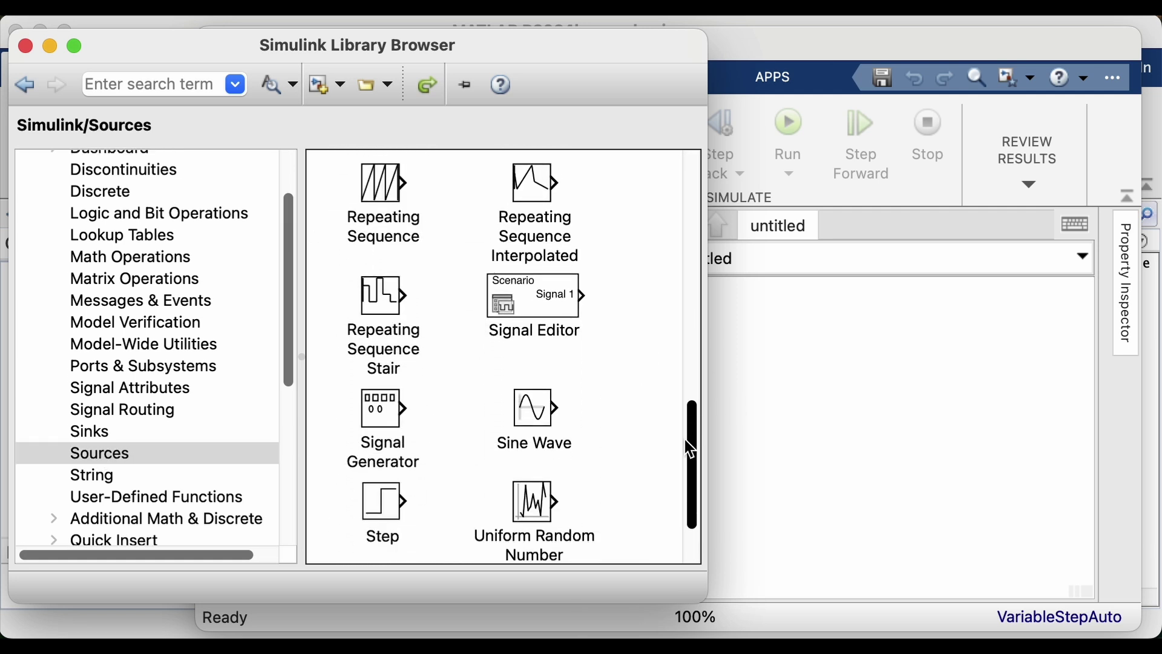
pyautogui.click(548, 413)
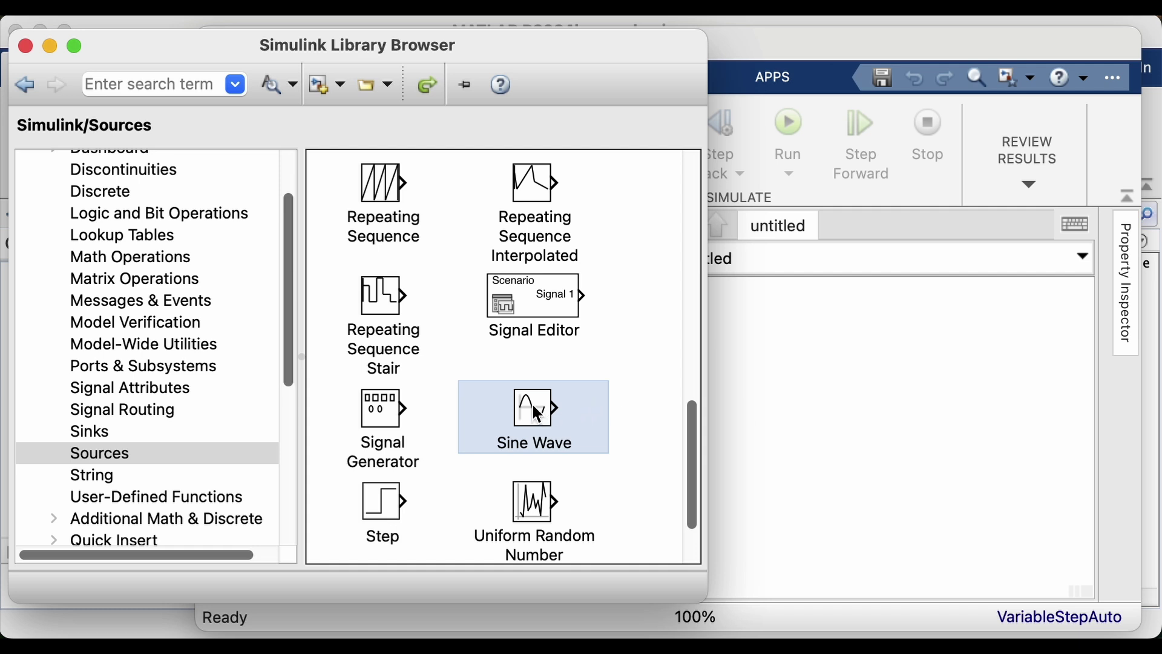
pyautogui.moveTo(531, 402); pyautogui.dragTo(835, 381)
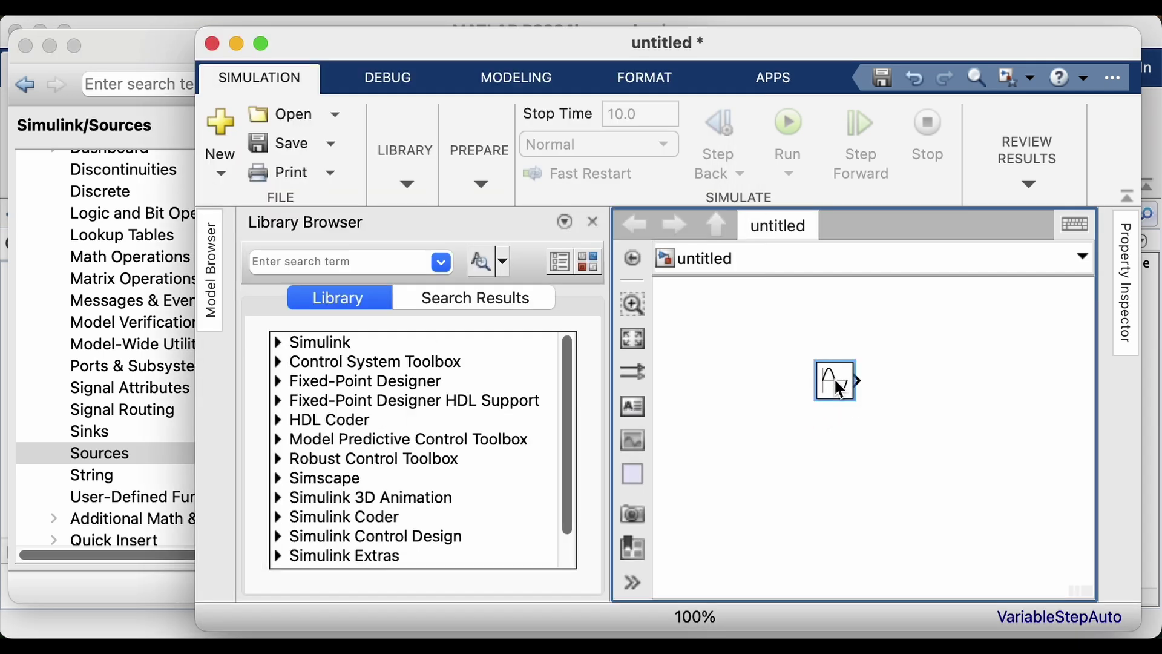
pyautogui.click(592, 221)
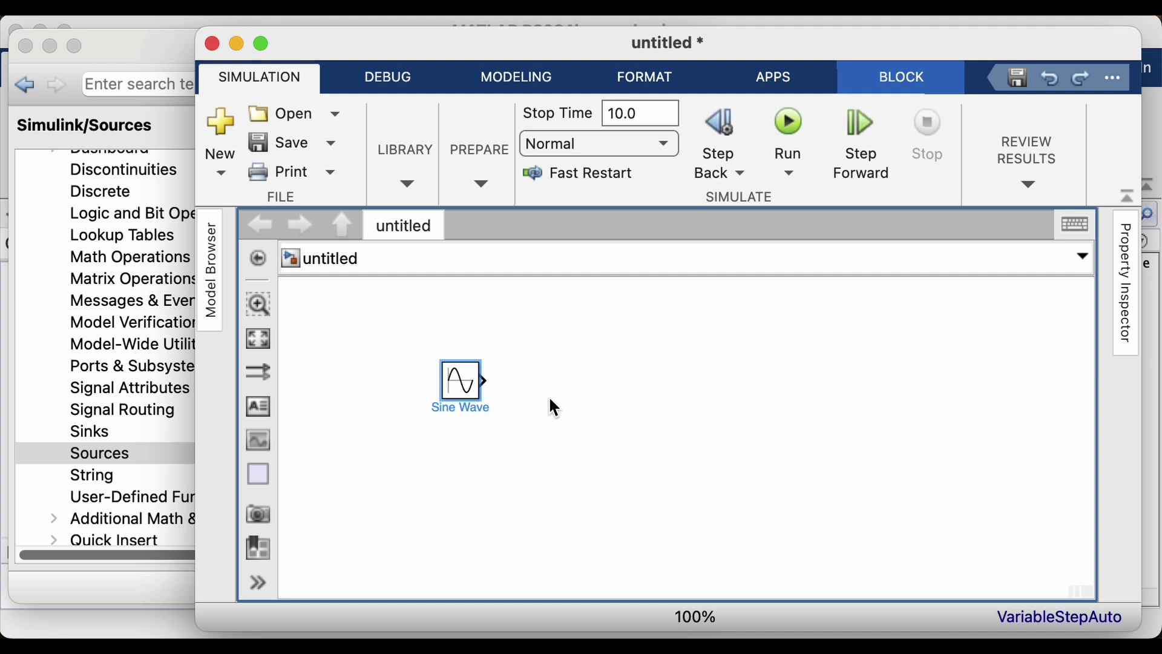
# Insert a second Sine Wave block by searching for "sine wav" directly on the canvas, and place it below the first.
pyautogui.click(601, 425)
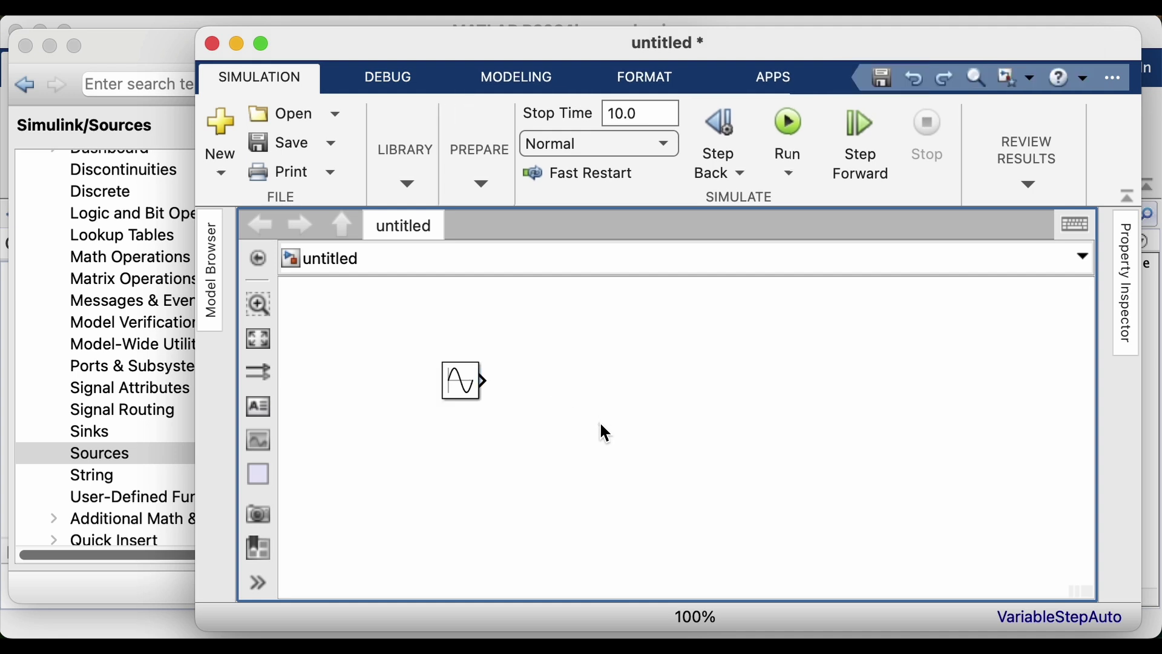
pyautogui.write('sin')
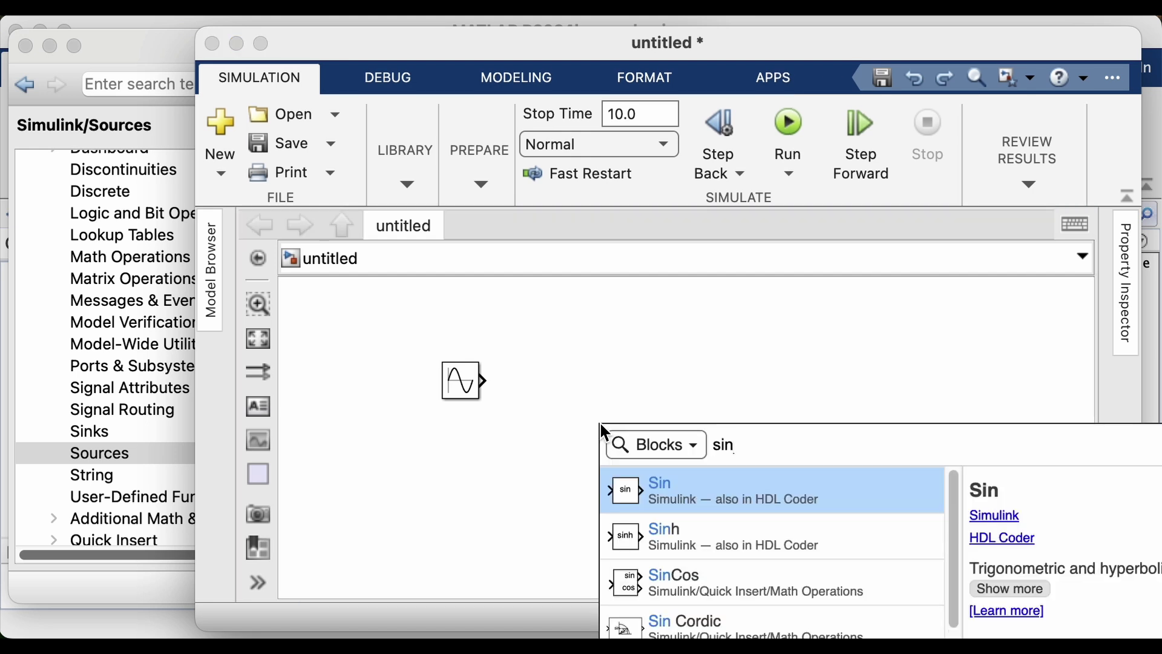
pyautogui.write('e')
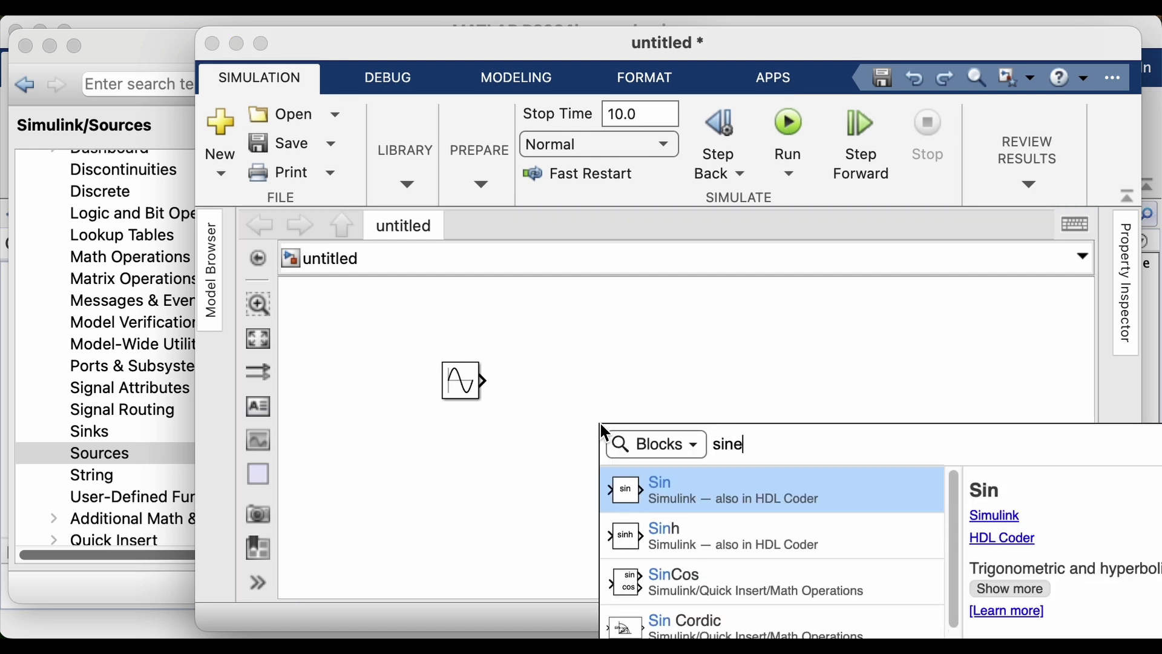
pyautogui.write(' wav')
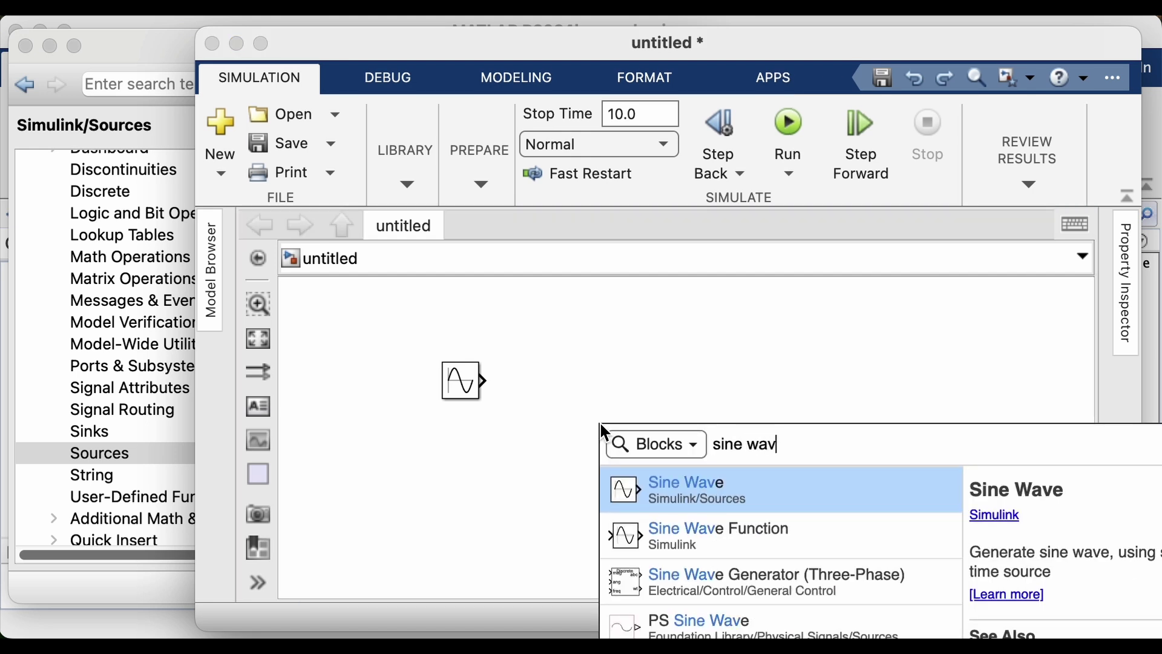
pyautogui.click(661, 495)
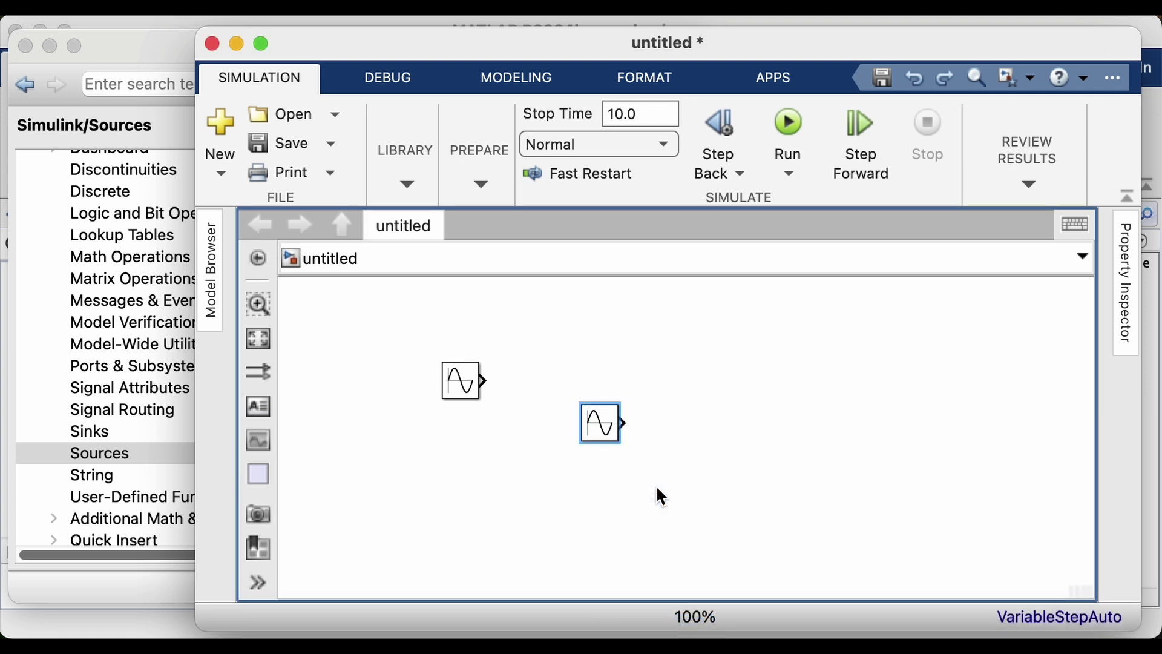
pyautogui.moveTo(596, 428); pyautogui.dragTo(477, 469)
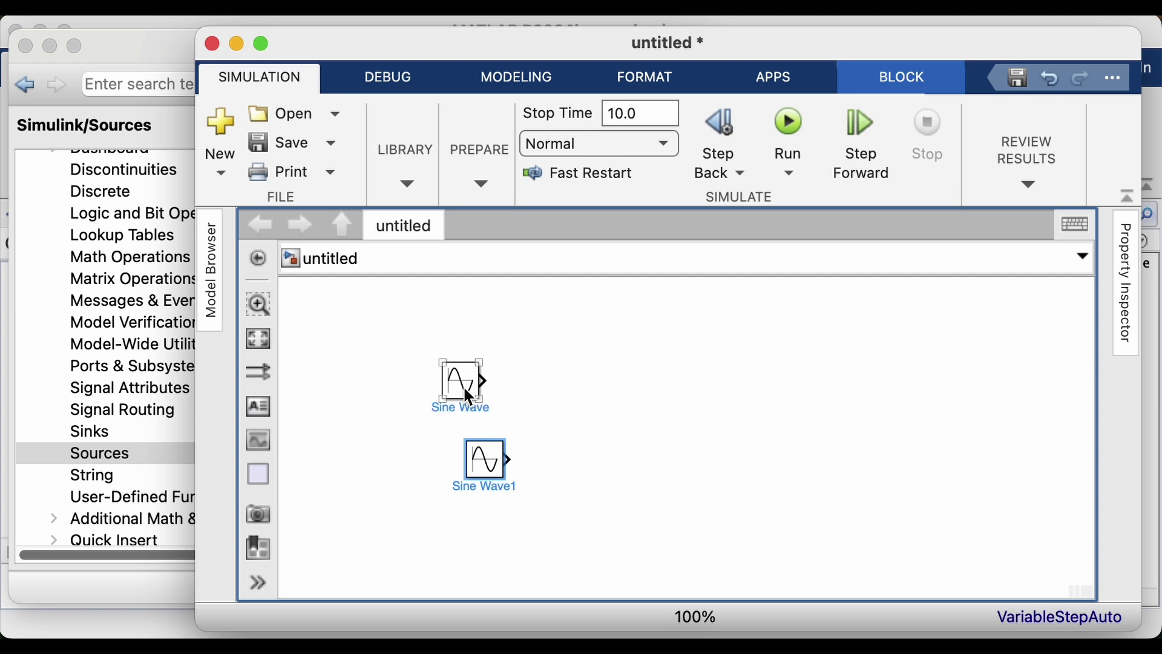
# Open the upper Sine Wave block's parameters and read the block description and output formula.
pyautogui.doubleClick(466, 383)
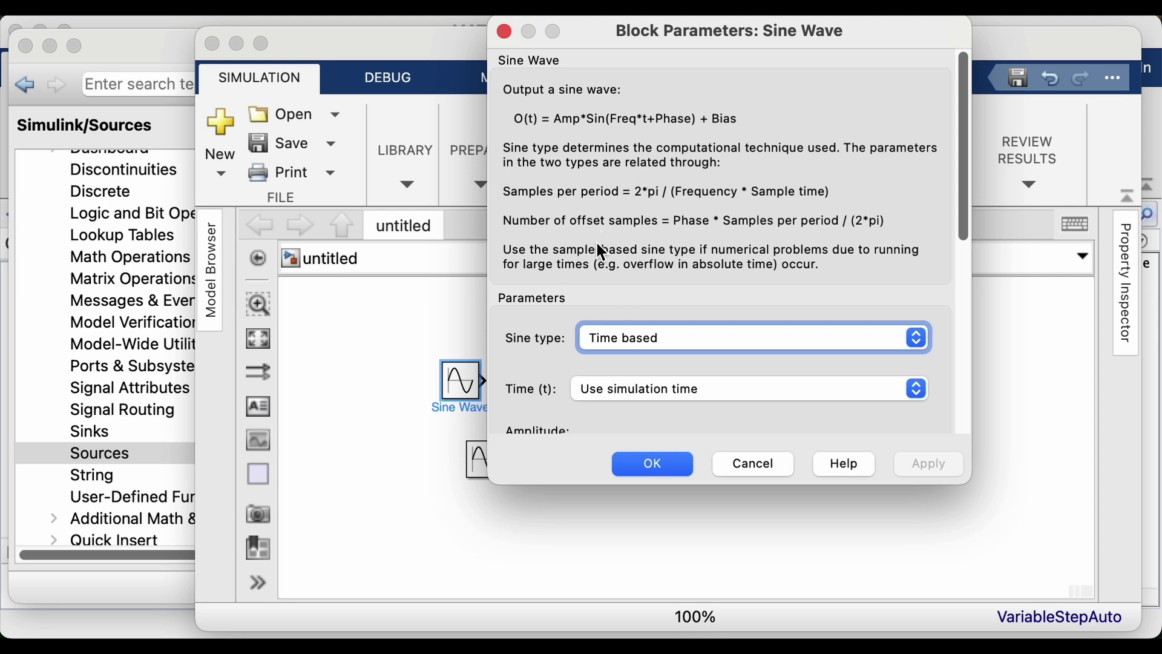
pyautogui.scroll(-3, 603, 303)
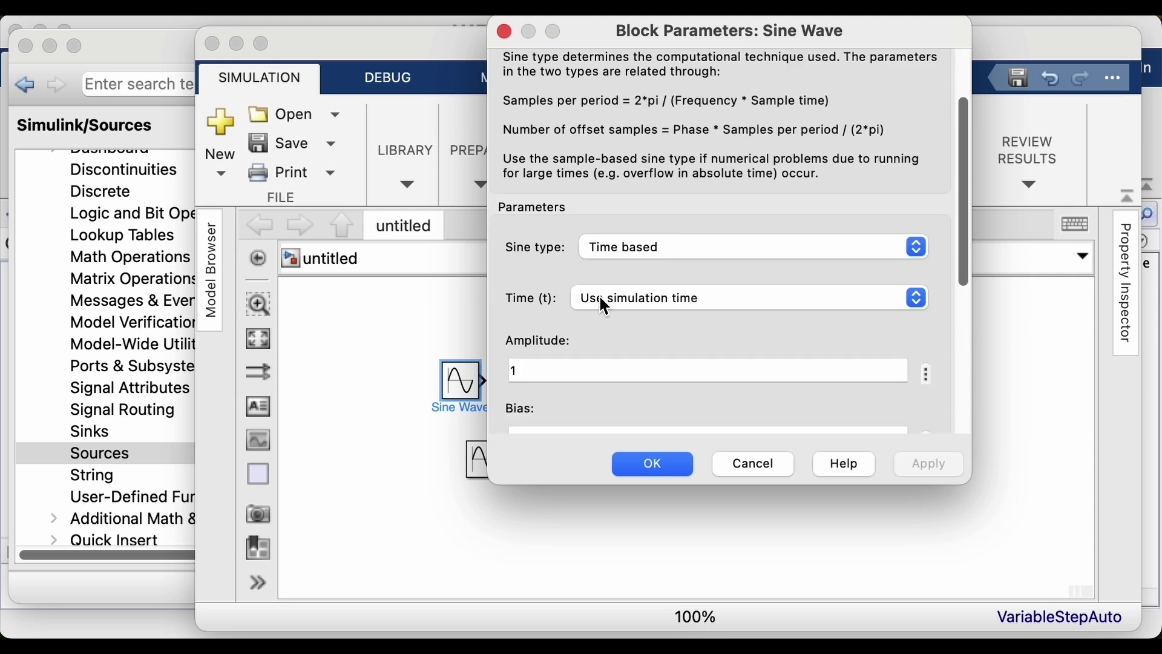
pyautogui.scroll(3, 606, 305)
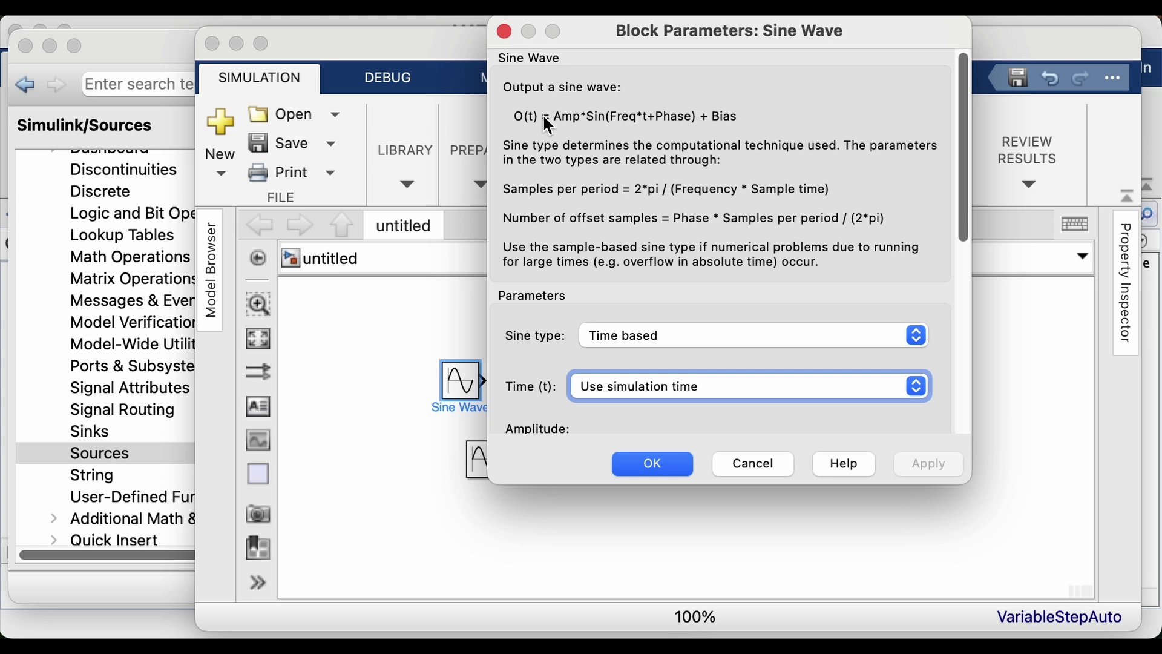
pyautogui.moveTo(507, 85); pyautogui.dragTo(795, 262)
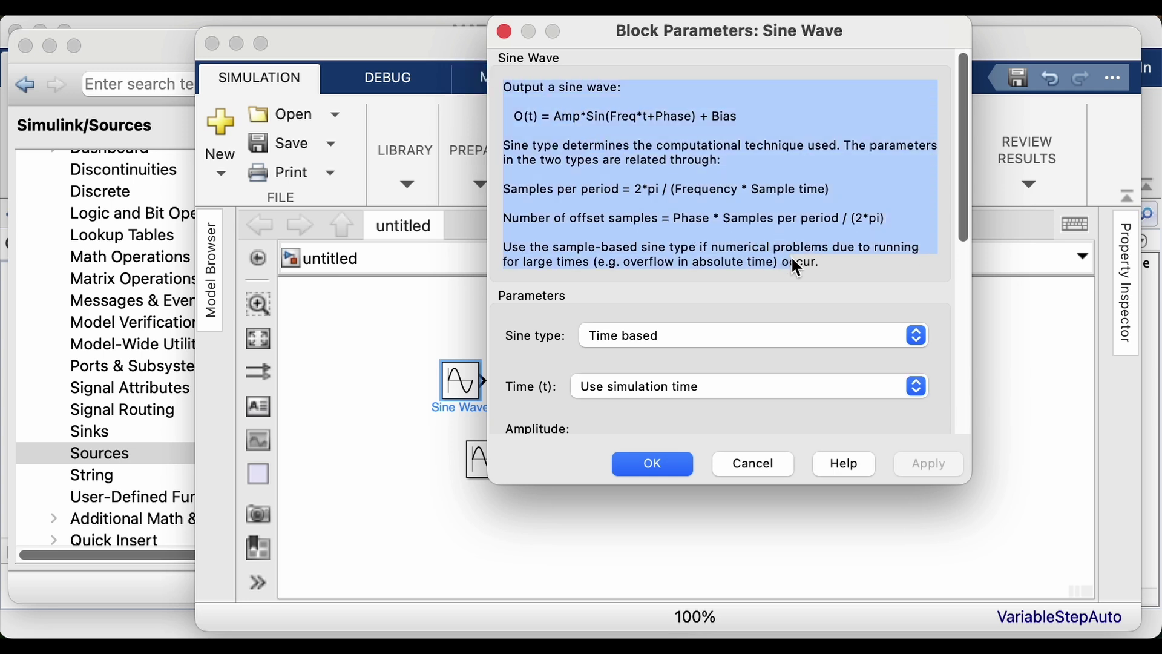
pyautogui.click(785, 197)
# Review the Sine Wave block's amplitude, bias, frequency, phase and sample time parameters, and close its dialog.
pyautogui.moveTo(972, 201); pyautogui.dragTo(984, 287)
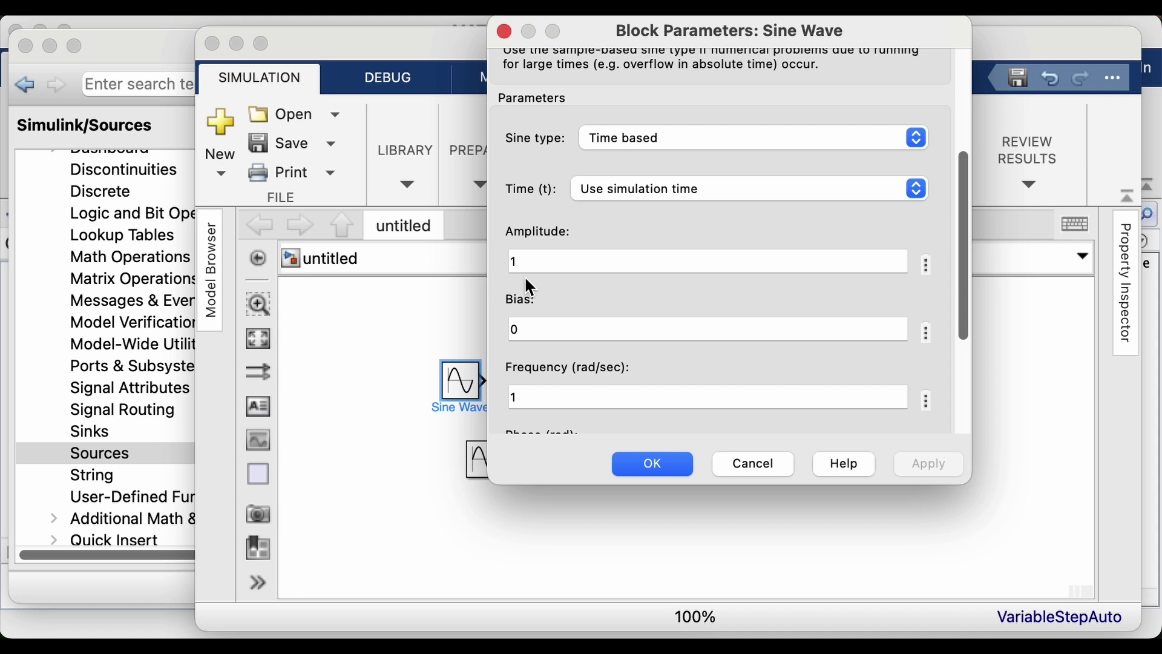
pyautogui.scroll(1, 526, 279)
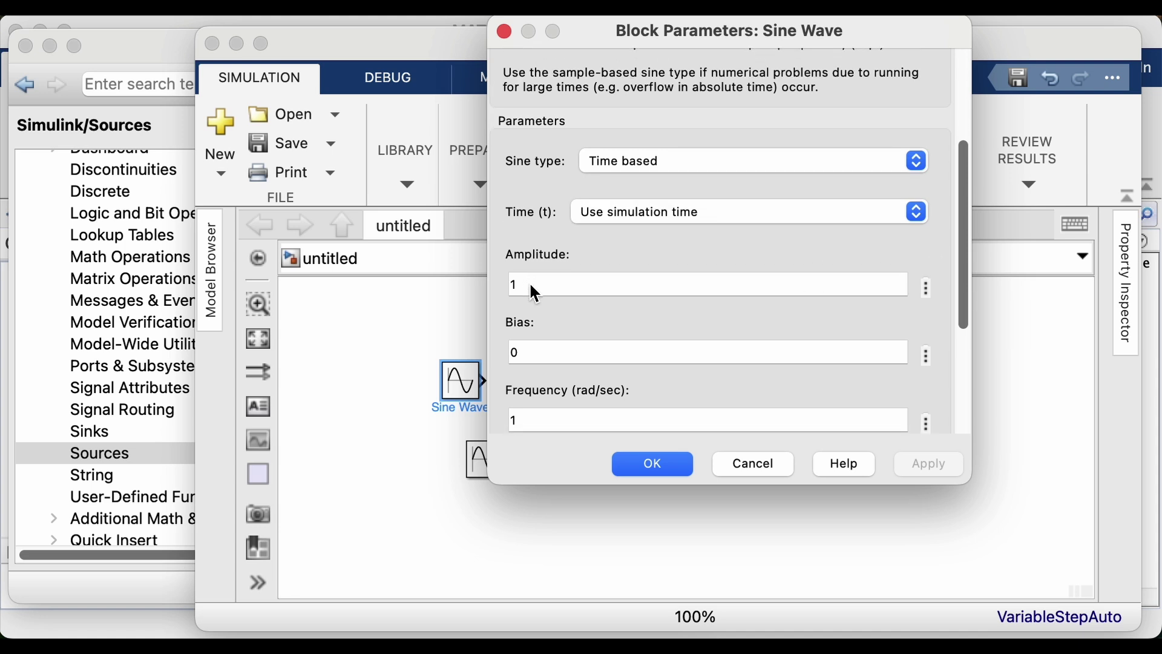
pyautogui.doubleClick(530, 285)
pyautogui.click(537, 354)
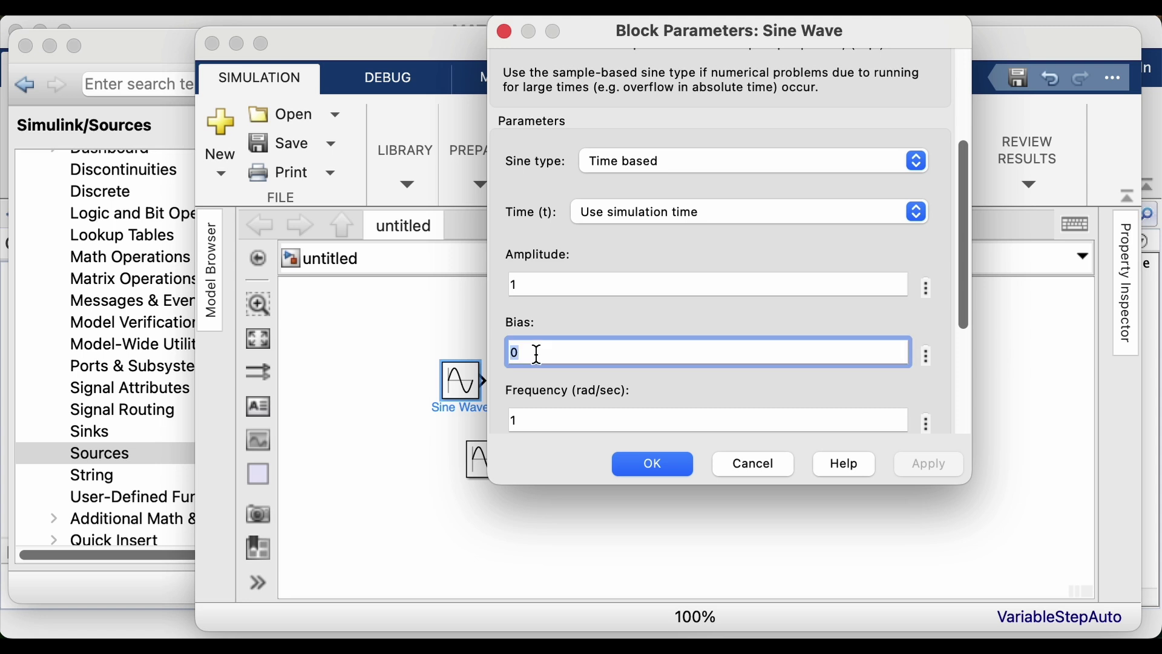
pyautogui.moveTo(967, 284); pyautogui.dragTo(978, 342)
pyautogui.scroll(-3, 680, 218)
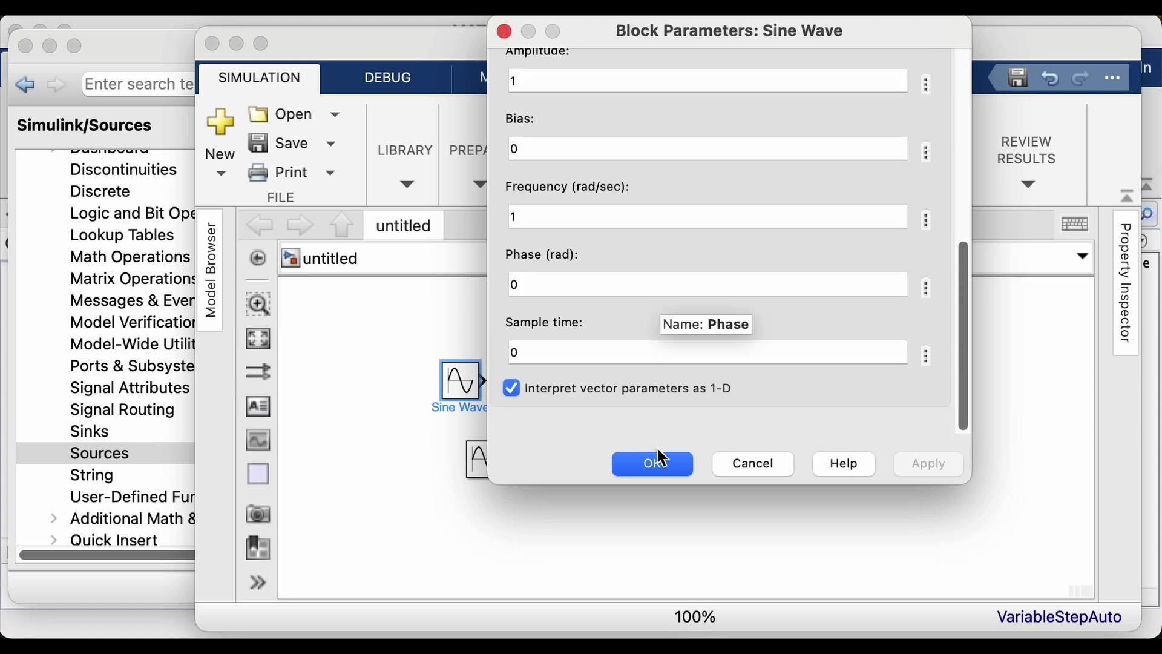
pyautogui.click(653, 472)
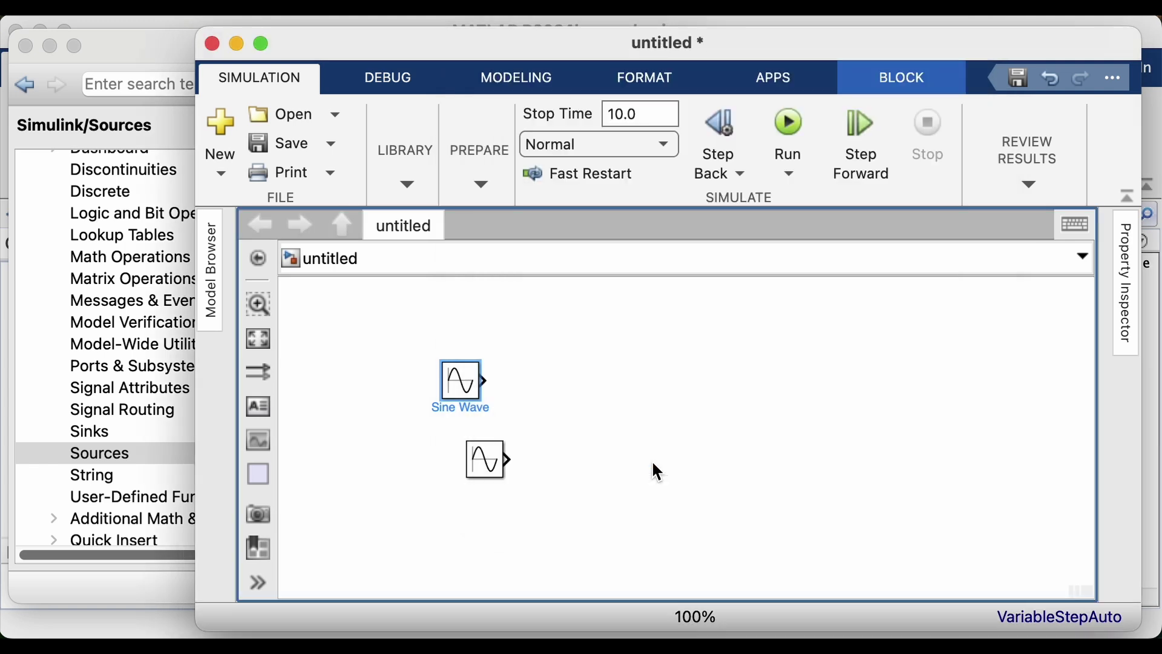
# Add a Scope block from the Simulink Sinks library, align it with the upper Sine Wave block and connect that block's output to it.
pyautogui.click(86, 431)
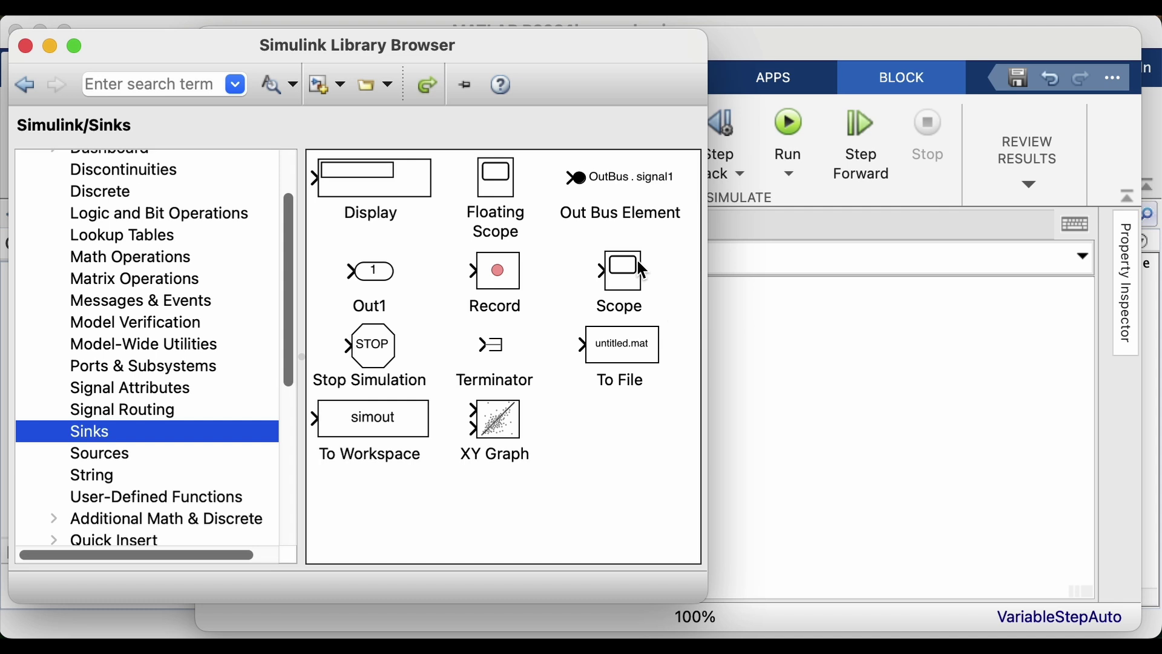
pyautogui.moveTo(622, 267); pyautogui.dragTo(846, 398)
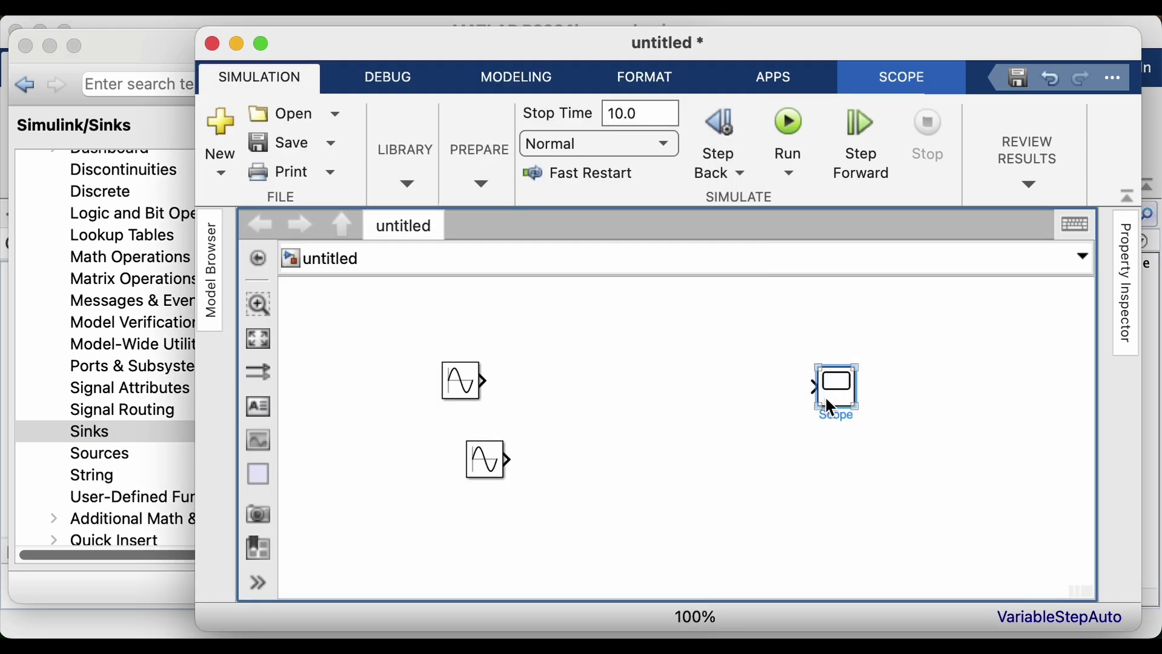
pyautogui.moveTo(830, 406); pyautogui.dragTo(715, 404)
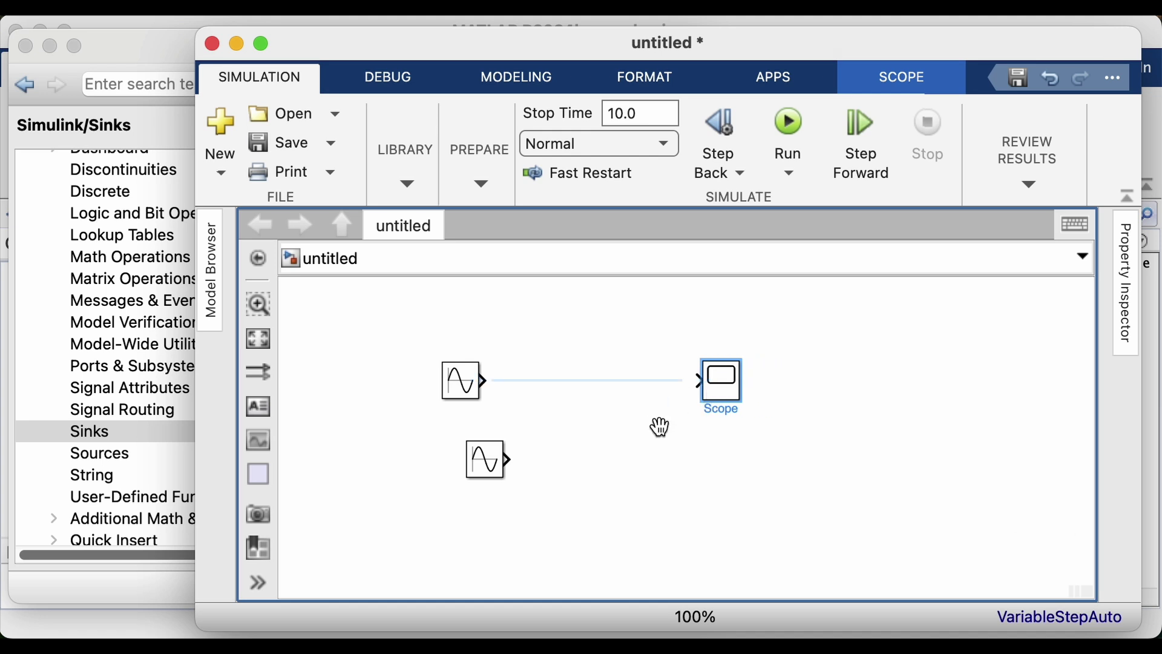
pyautogui.scroll(-1, 660, 427)
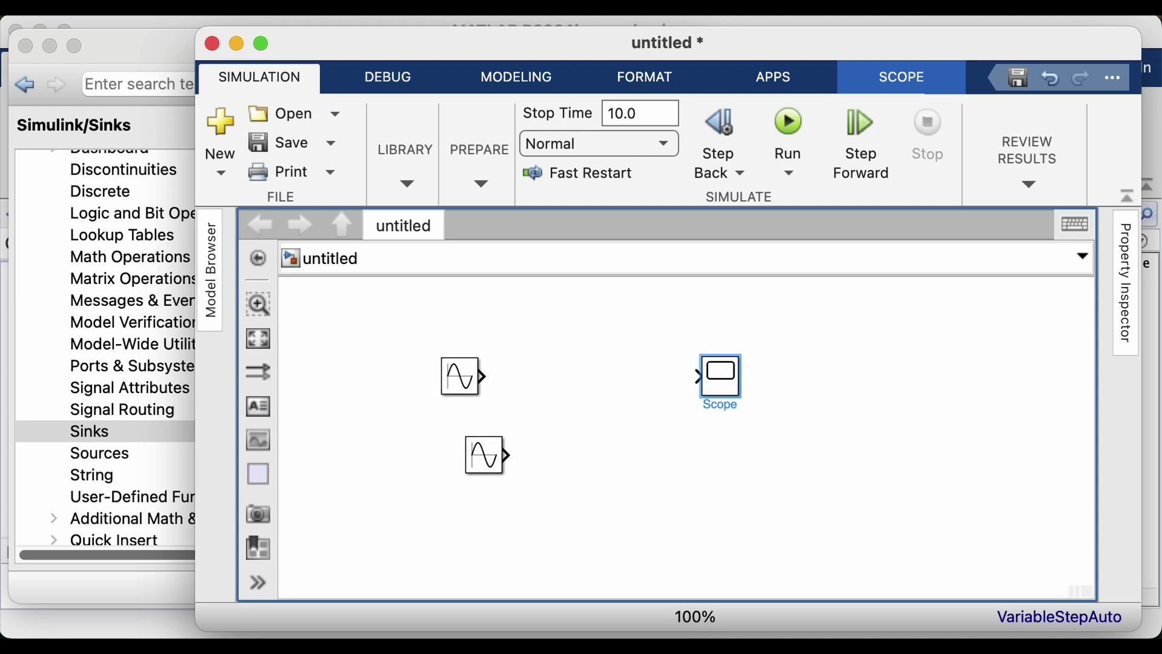
pyautogui.scroll(1, 594, 392)
pyautogui.moveTo(487, 378); pyautogui.dragTo(696, 378)
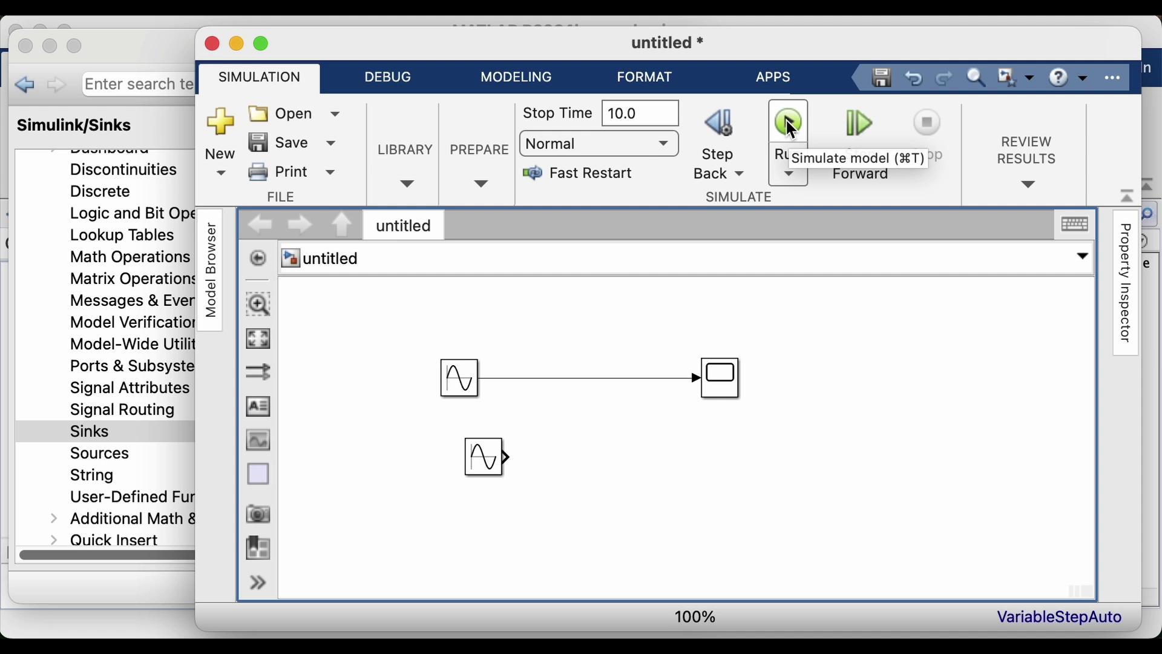
# Run the simulation with the stop time of 10.0, view the resulting waveform in the Scope and close the plot.
pyautogui.click(641, 116)
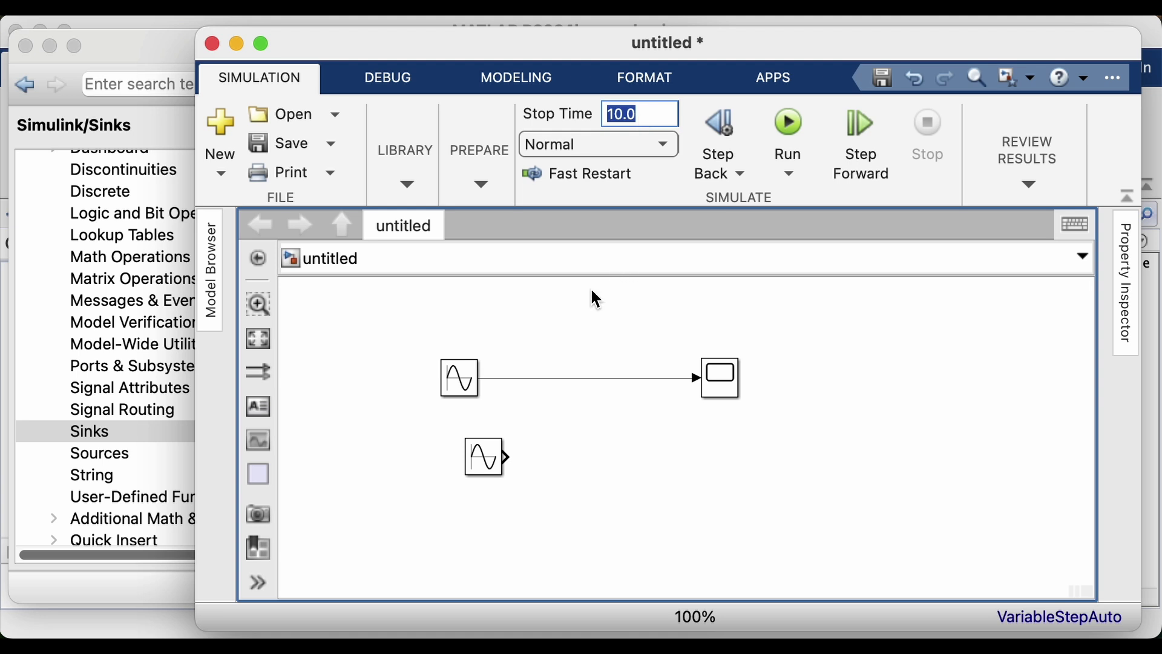
pyautogui.click(504, 76)
pyautogui.click(525, 121)
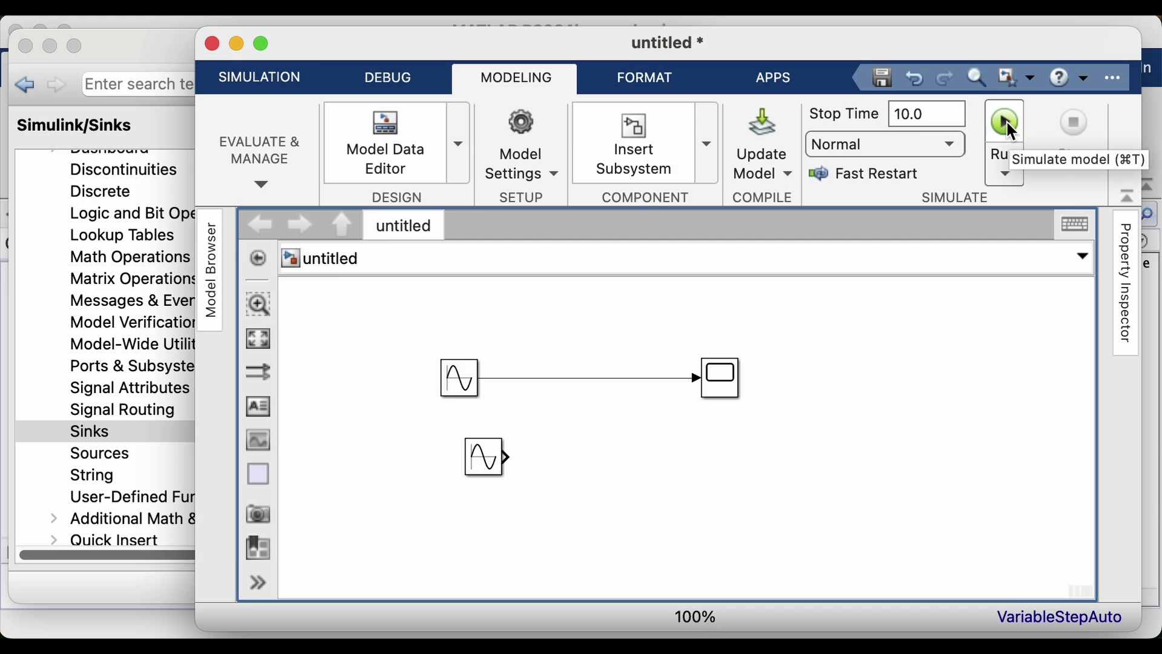
pyautogui.click(1006, 121)
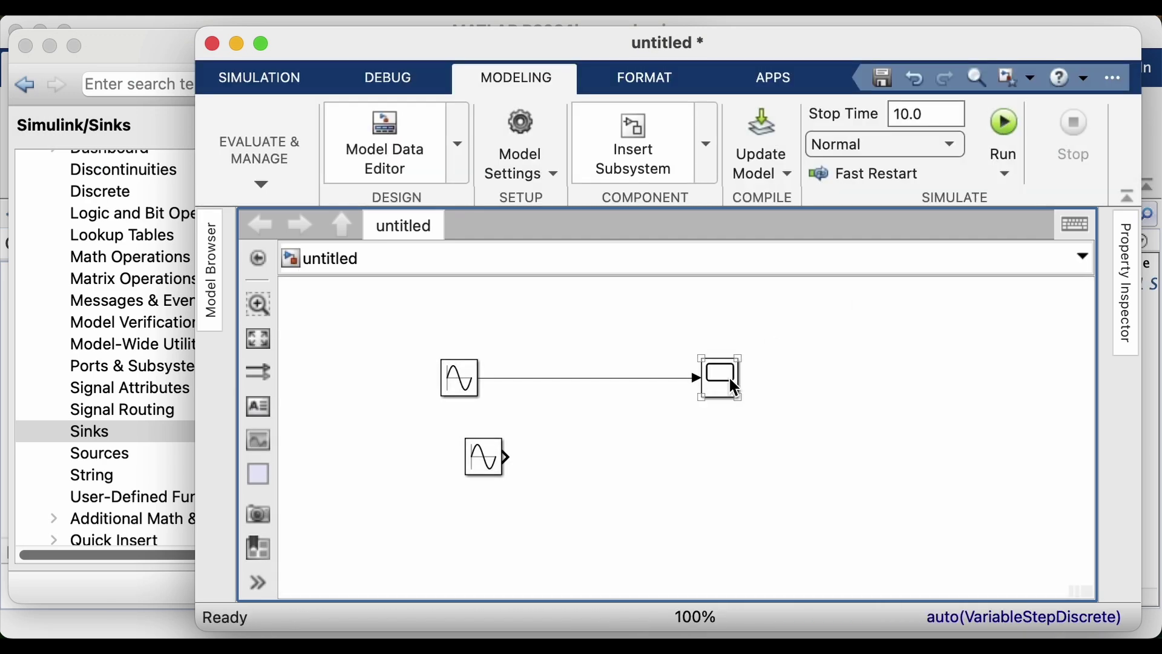
pyautogui.click(729, 379)
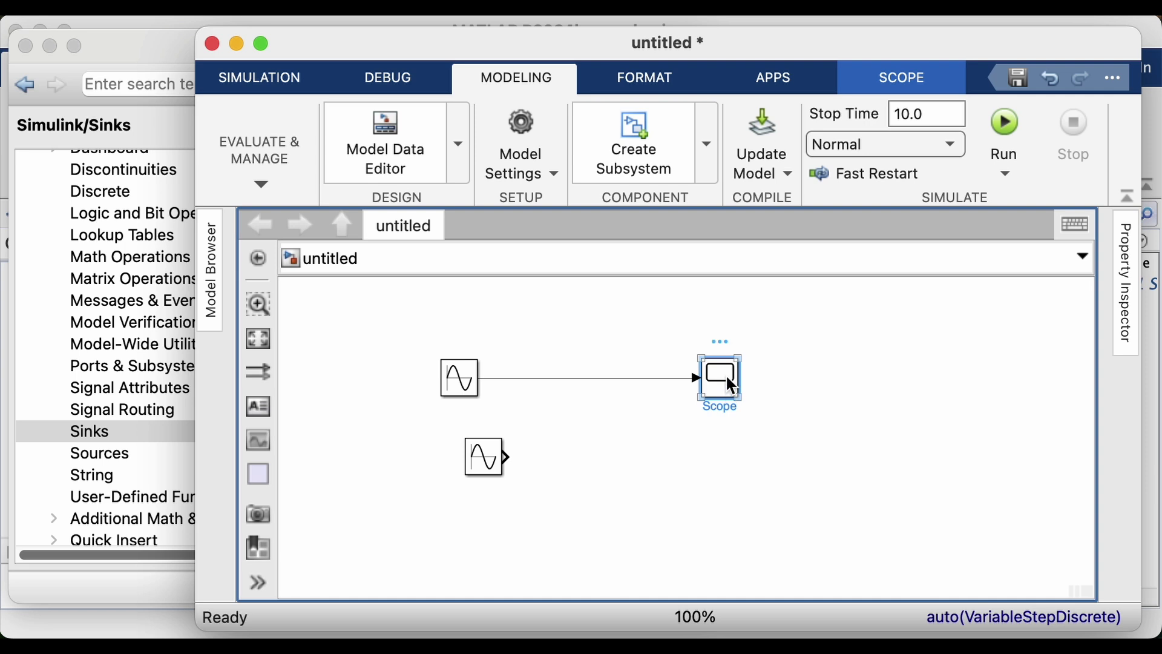
pyautogui.doubleClick(726, 377)
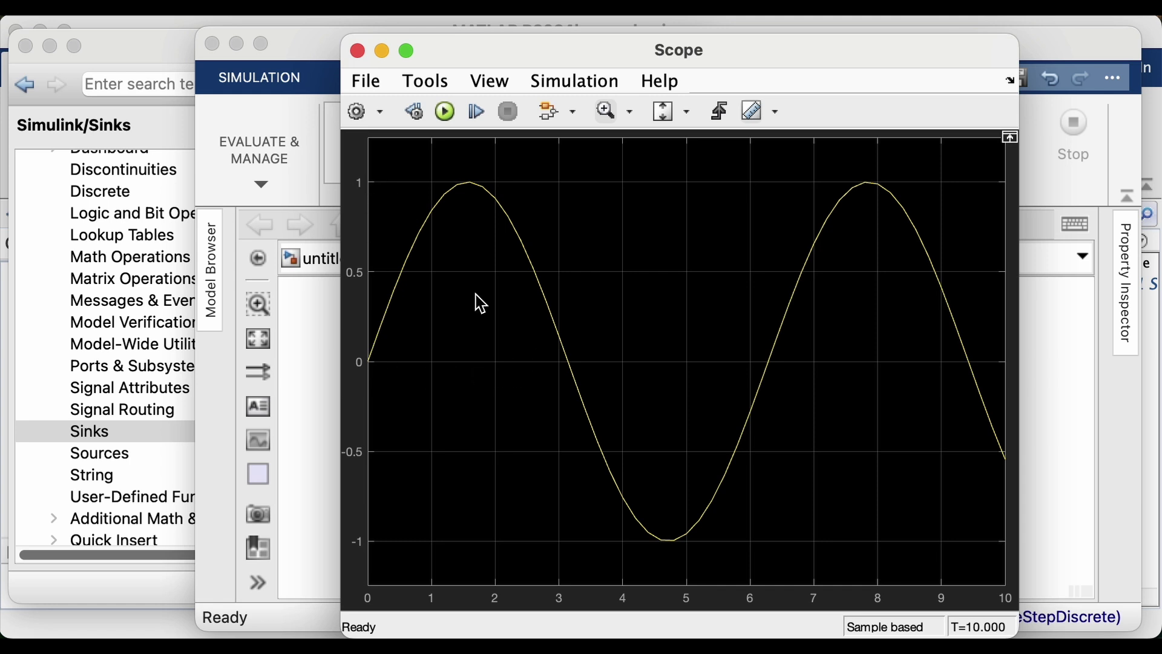
pyautogui.click(358, 51)
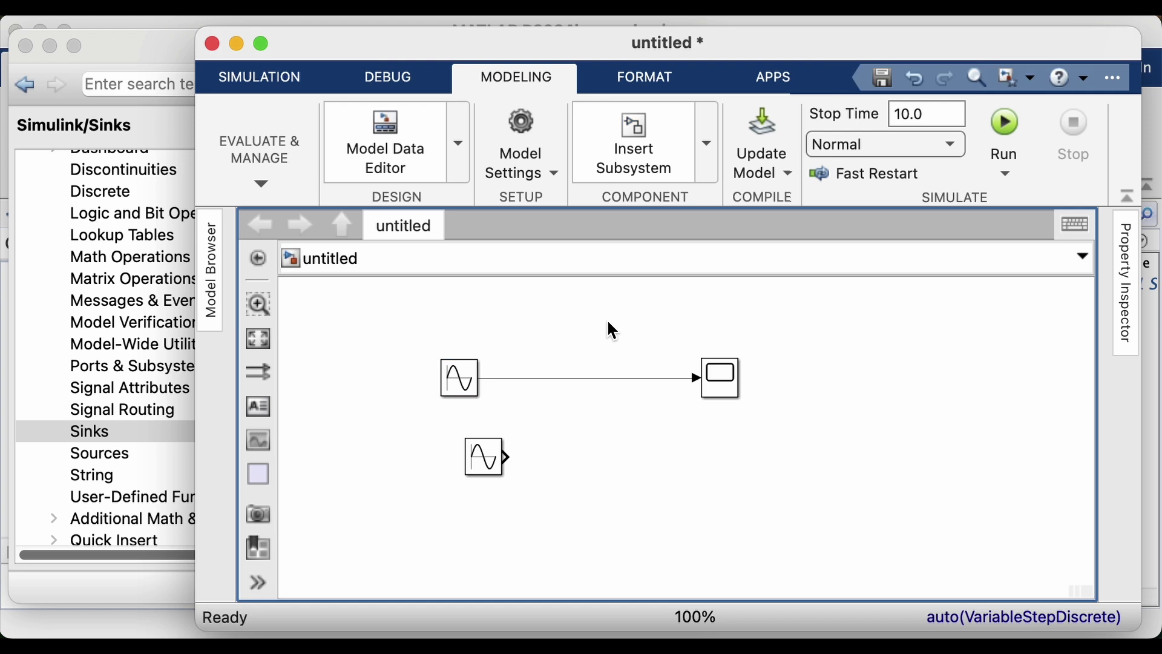
# Look through the signal-generating blocks in the Simulink Sources library of the Library Browser.
pyautogui.click(125, 38)
pyautogui.scroll(3, 195, 301)
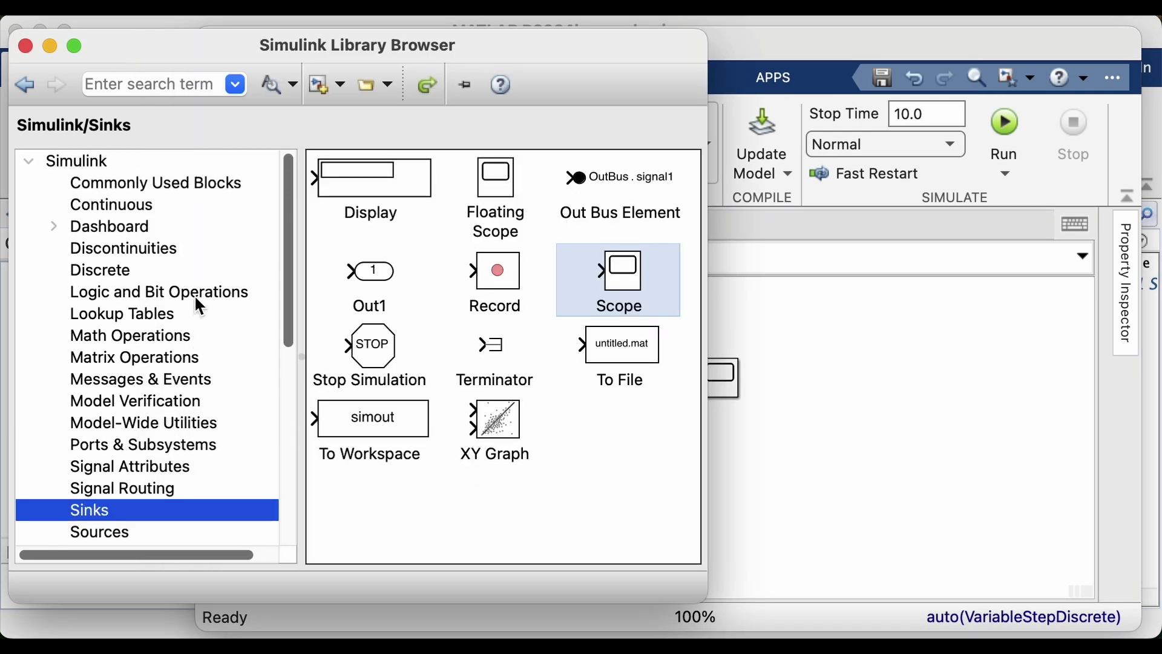
pyautogui.scroll(-2, 101, 487)
pyautogui.click(99, 485)
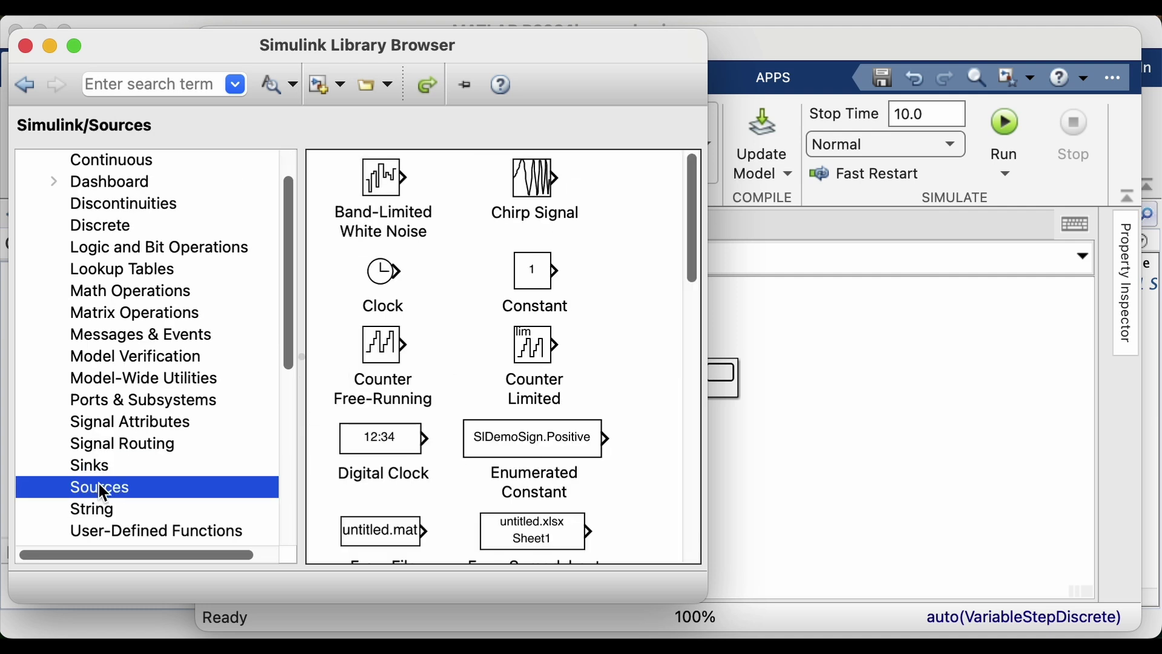
pyautogui.scroll(-5, 573, 348)
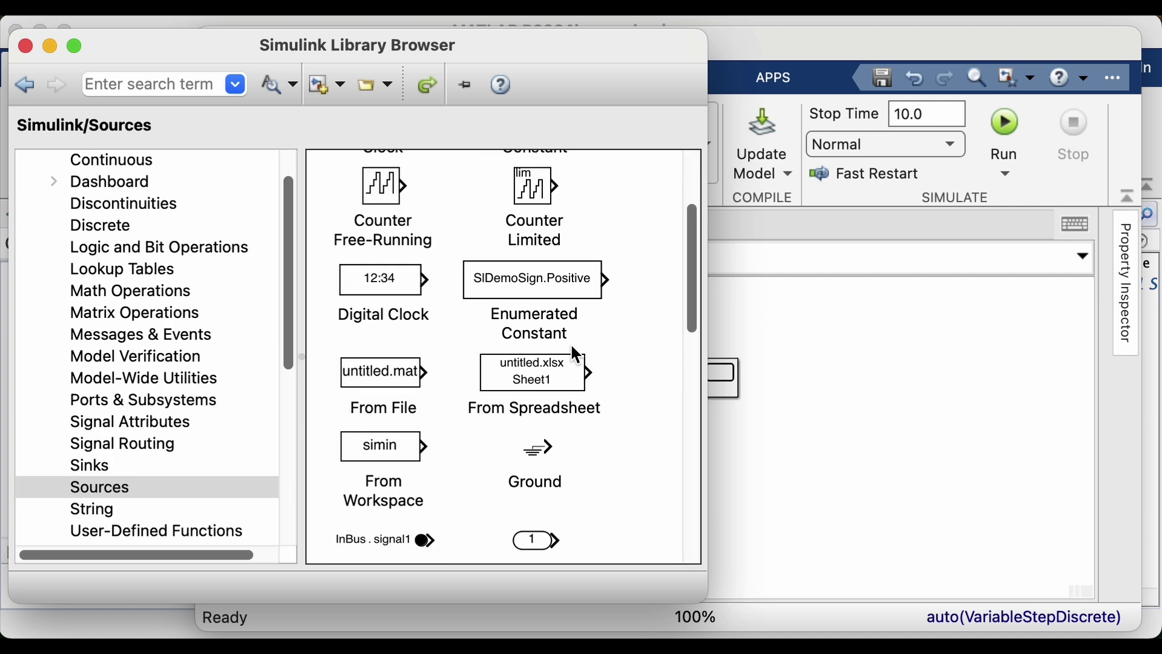
pyautogui.scroll(3, 573, 349)
pyautogui.scroll(-2, 571, 346)
pyautogui.scroll(2, 571, 346)
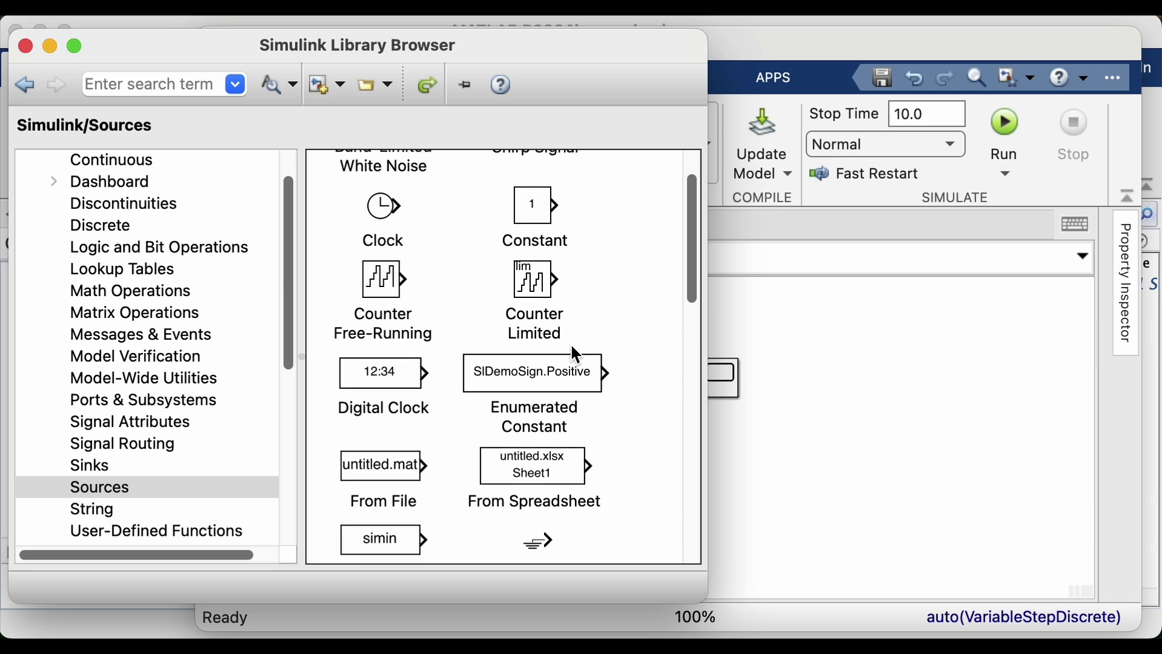
pyautogui.scroll(-1, 696, 277)
pyautogui.moveTo(696, 277); pyautogui.dragTo(696, 535)
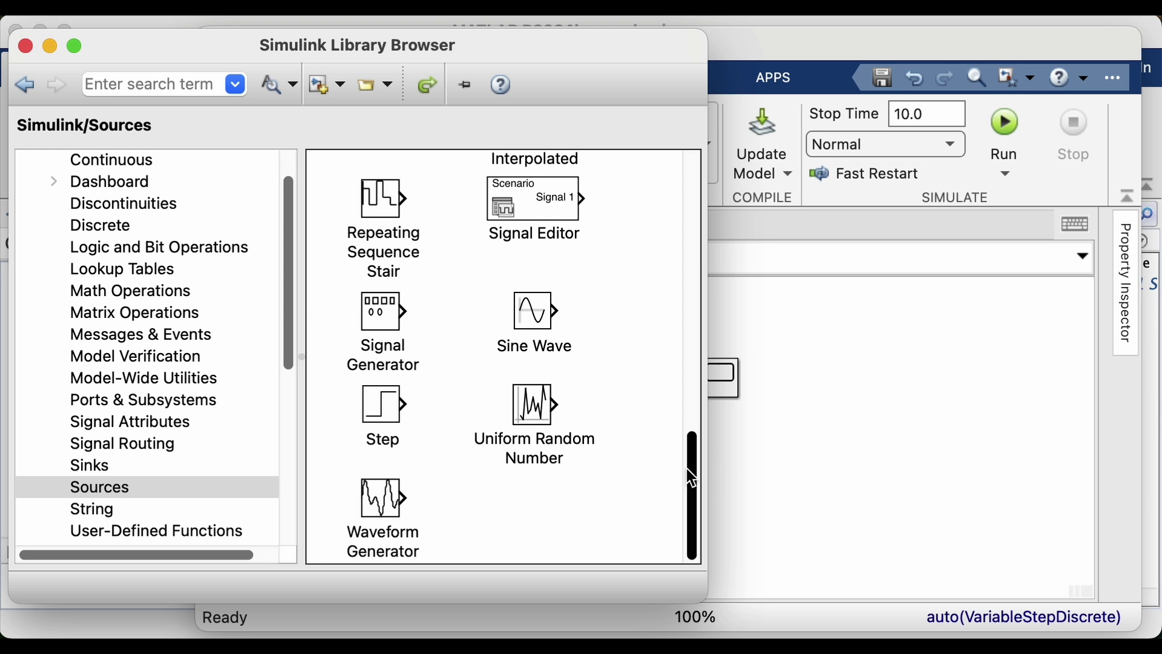
pyautogui.moveTo(693, 478); pyautogui.dragTo(692, 424)
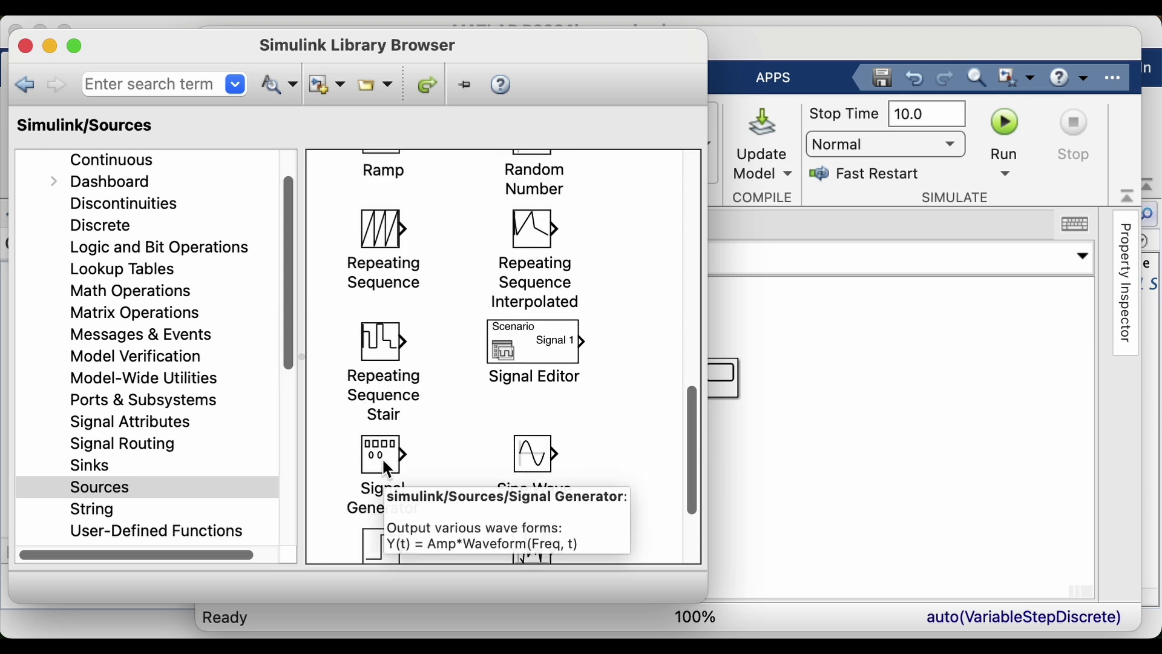
pyautogui.moveTo(692, 455); pyautogui.dragTo(696, 309)
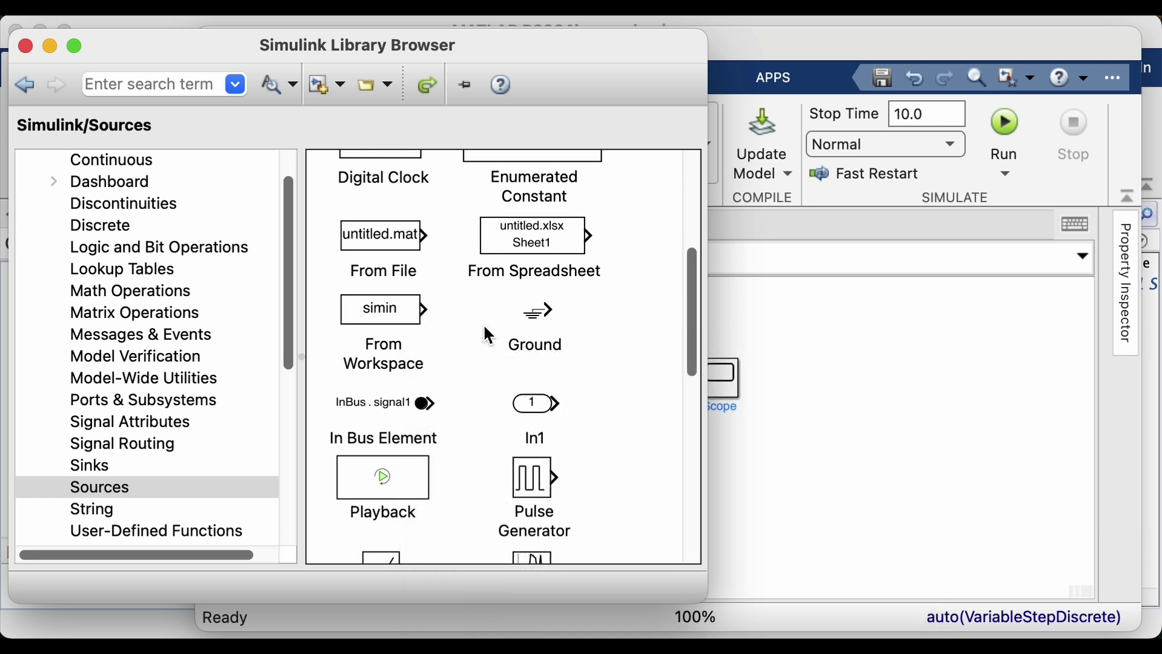
# Look over the output blocks in the Simulink Sinks library, including Scope and Display.
pyautogui.click(97, 469)
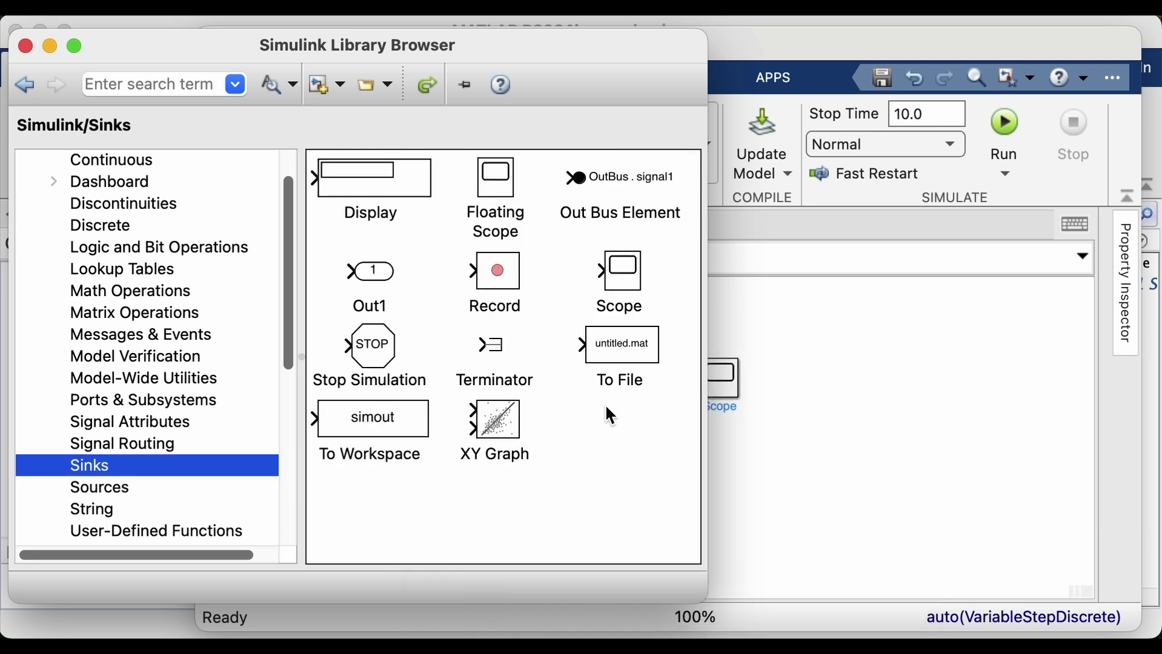
pyautogui.click(624, 282)
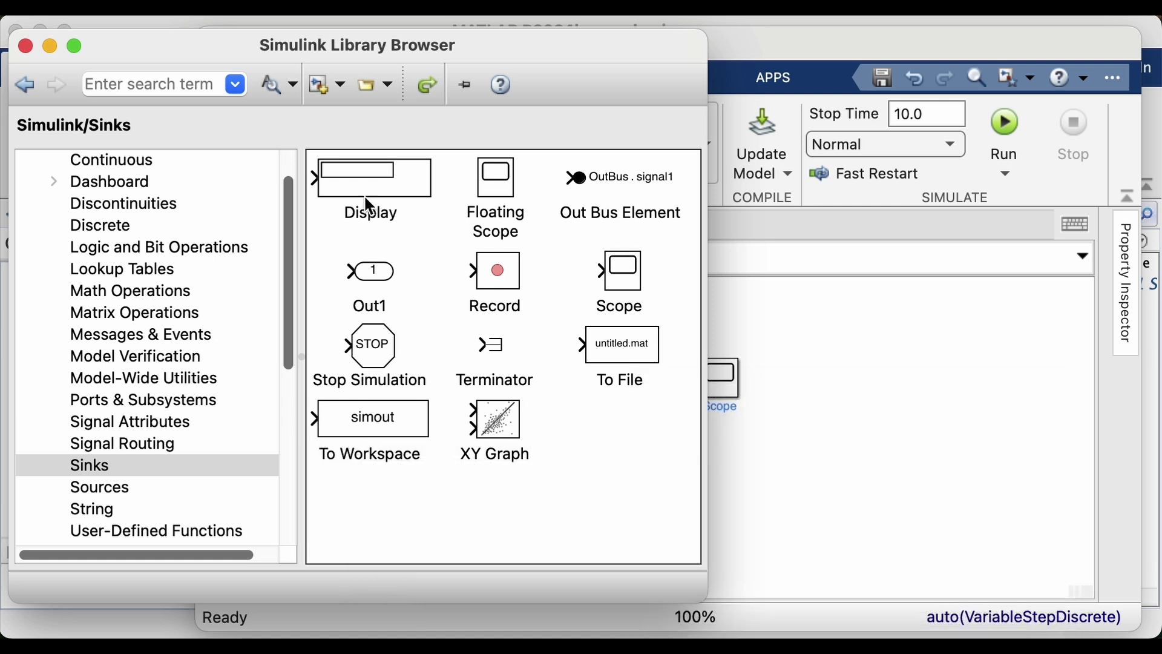
pyautogui.click(379, 182)
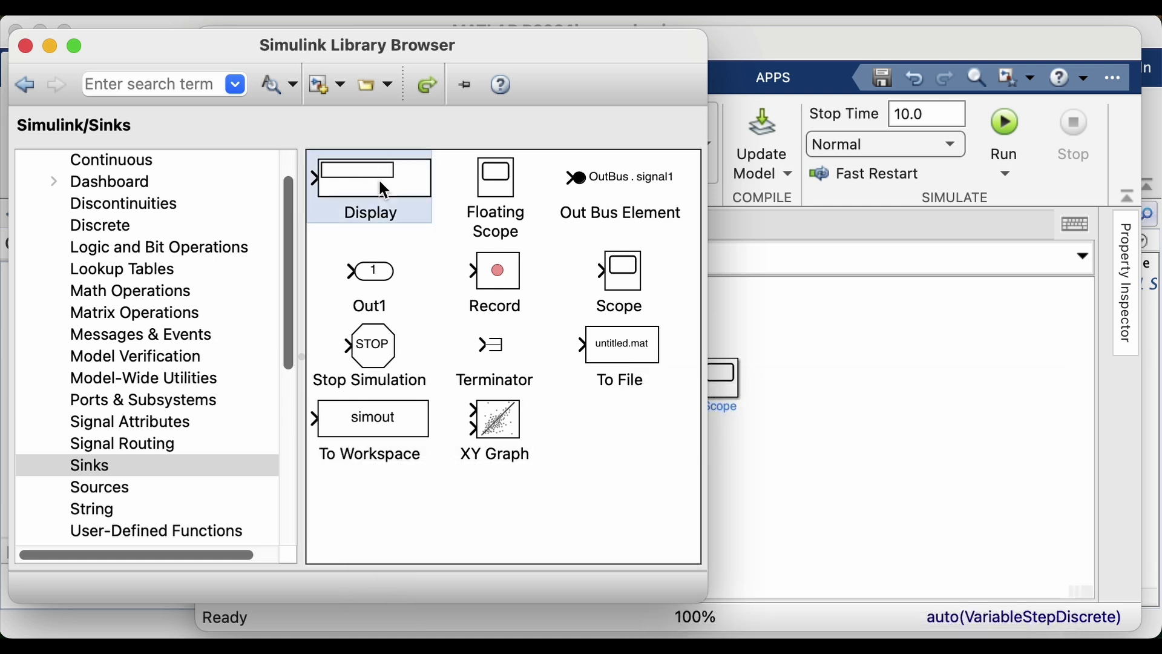
# Browse the blocks in the Math Operations library and open the Signal Routing library.
pyautogui.scroll(2, 109, 335)
pyautogui.click(109, 335)
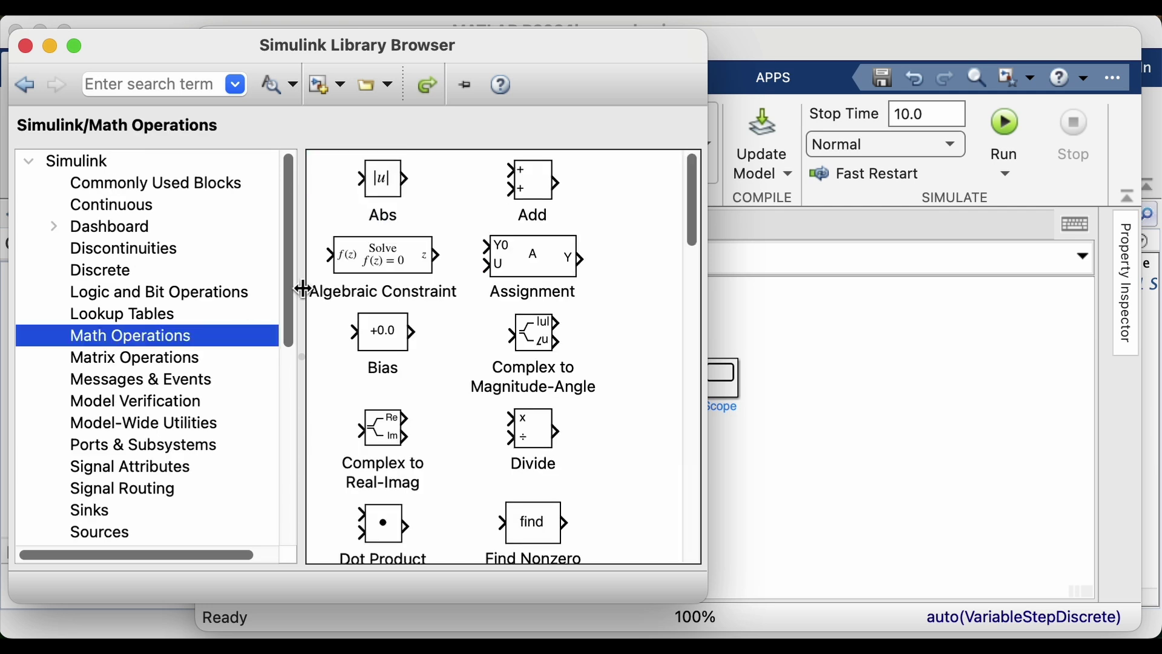
pyautogui.click(644, 229)
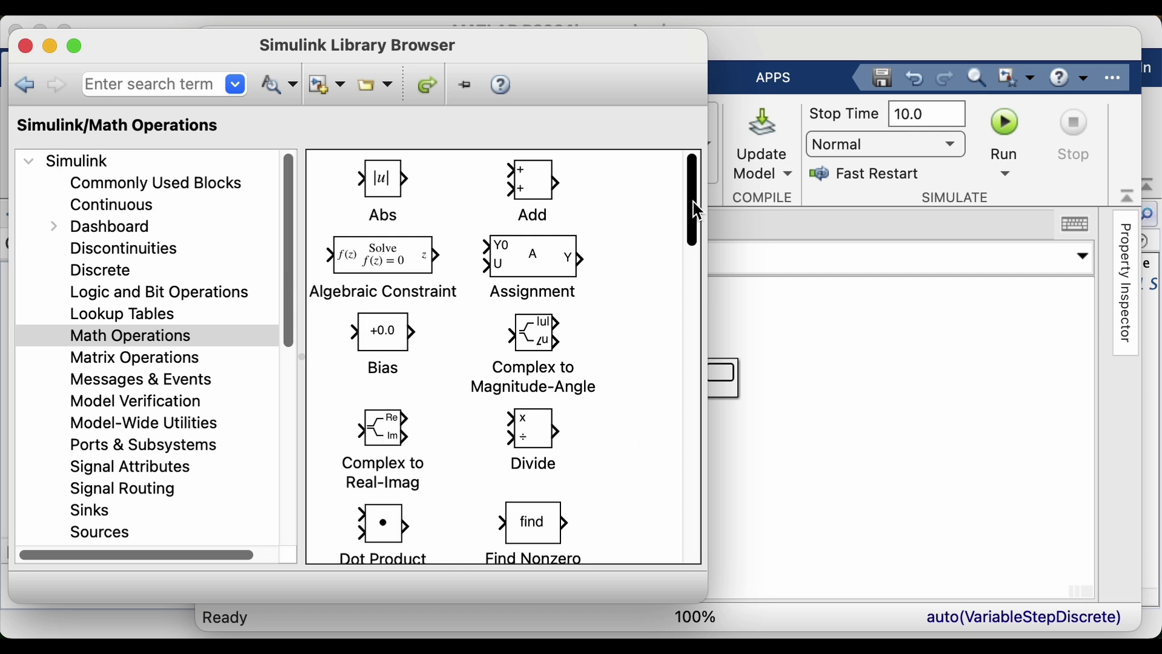
pyautogui.moveTo(693, 202); pyautogui.dragTo(692, 303)
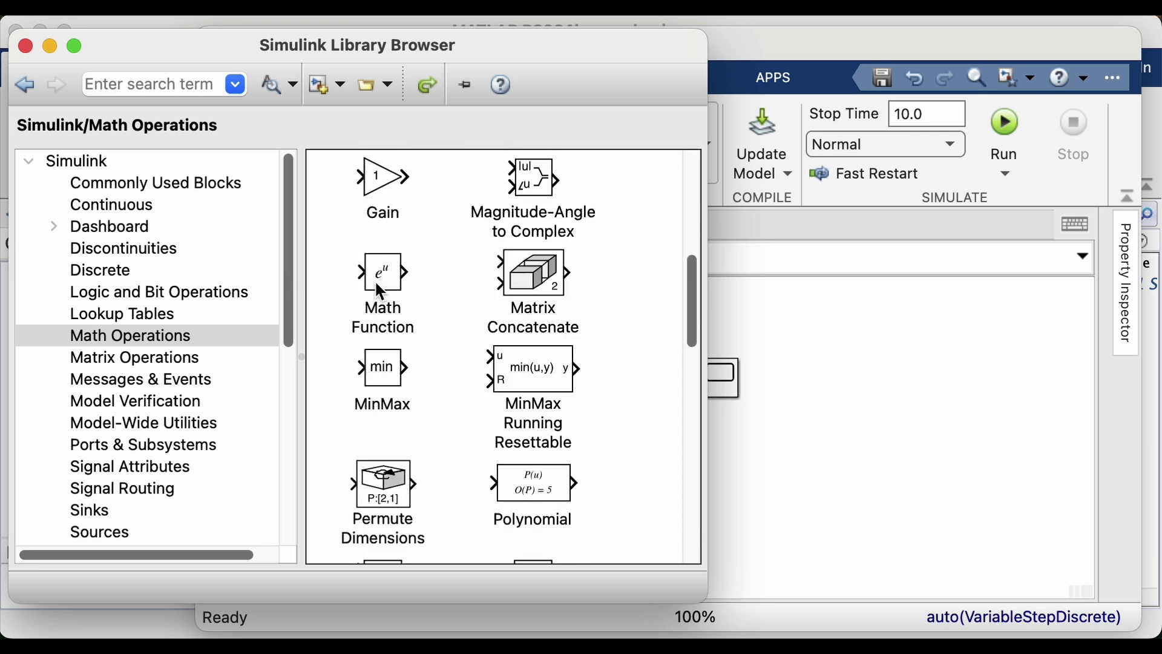
pyautogui.moveTo(376, 283)
pyautogui.scroll(1, 645, 350)
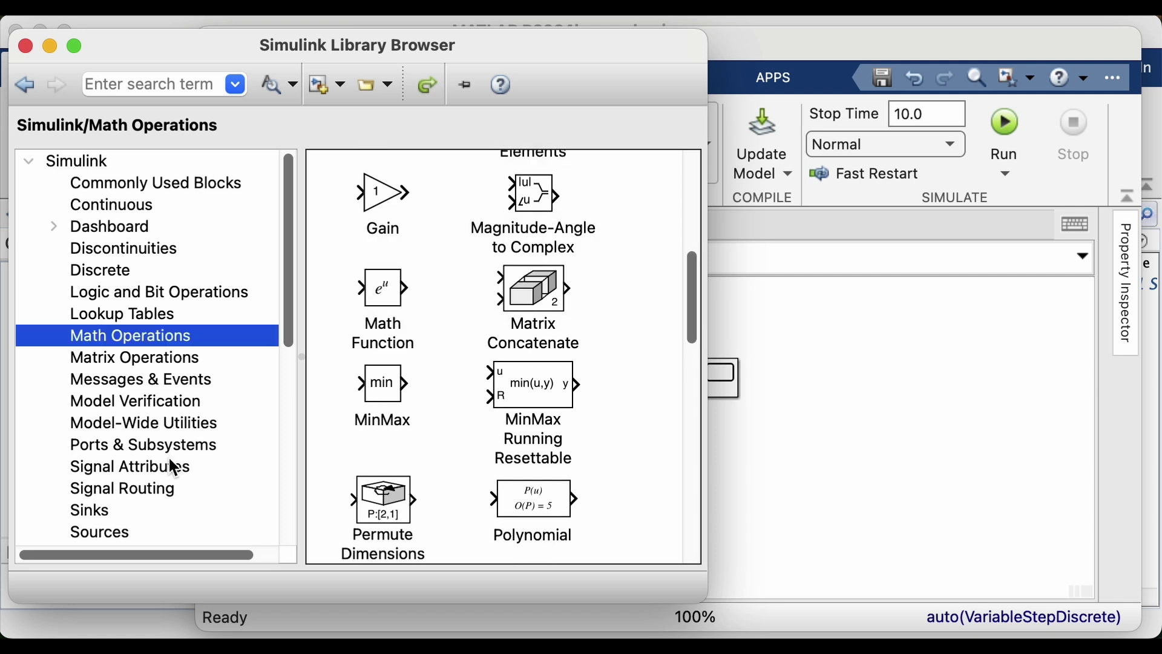
pyautogui.click(141, 488)
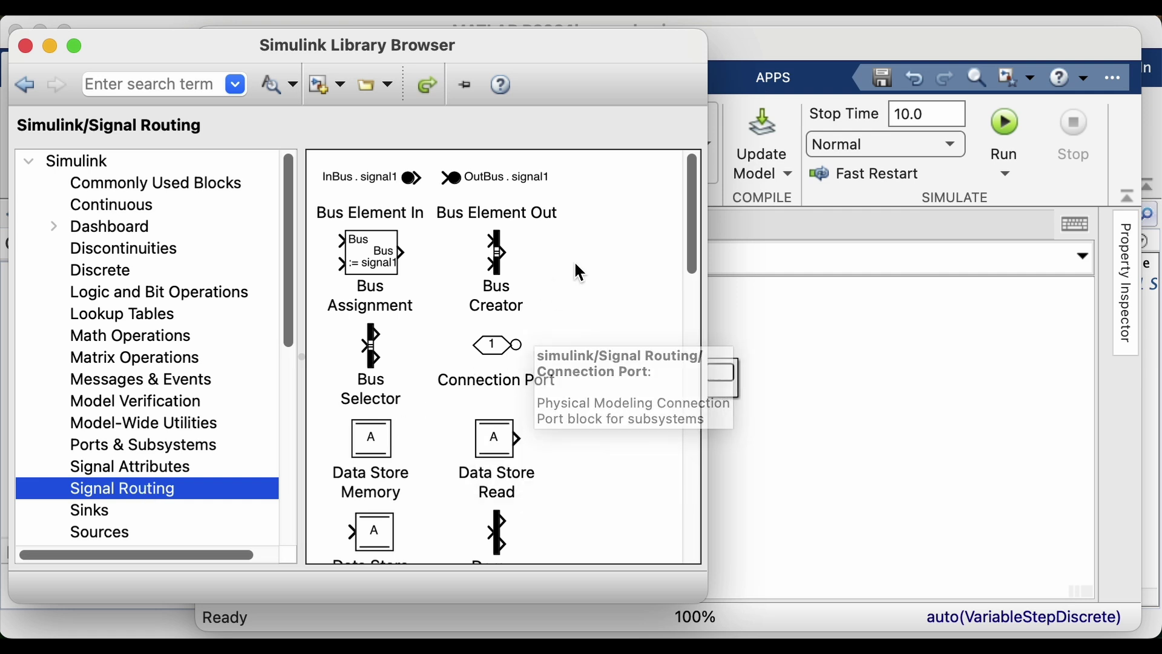
# Browse the blocks in the Signal Routing library, including Mux and Manual Switch.
pyautogui.moveTo(691, 194); pyautogui.dragTo(691, 375)
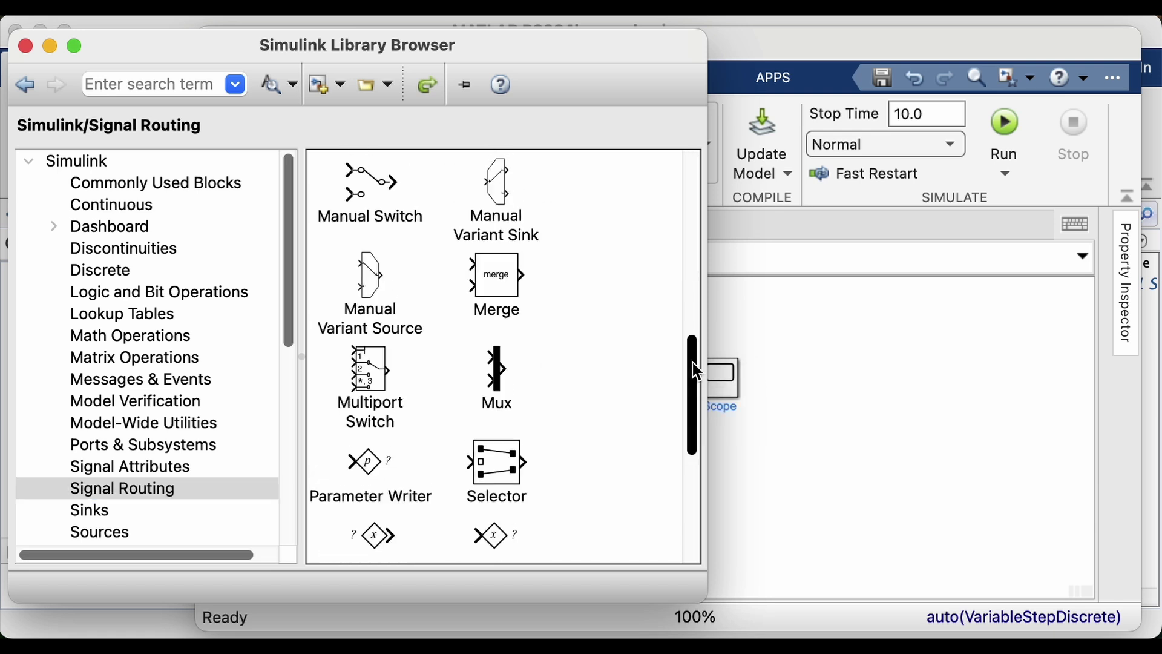
pyautogui.click(501, 383)
pyautogui.scroll(-10, 656, 387)
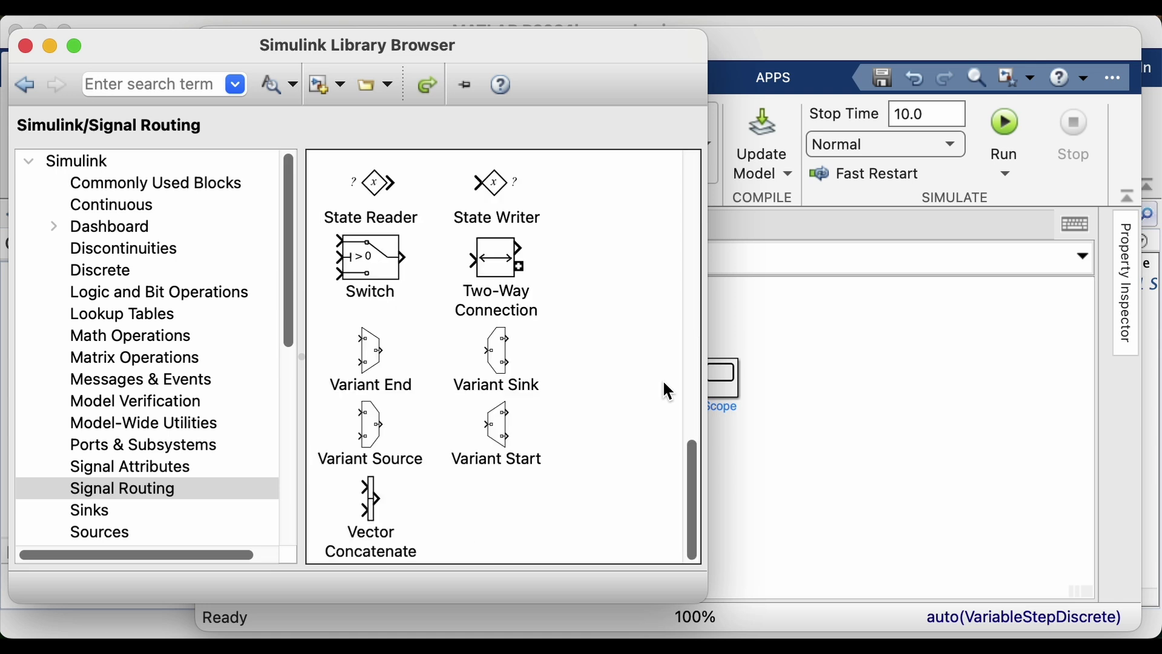
pyautogui.moveTo(691, 478); pyautogui.dragTo(604, 334)
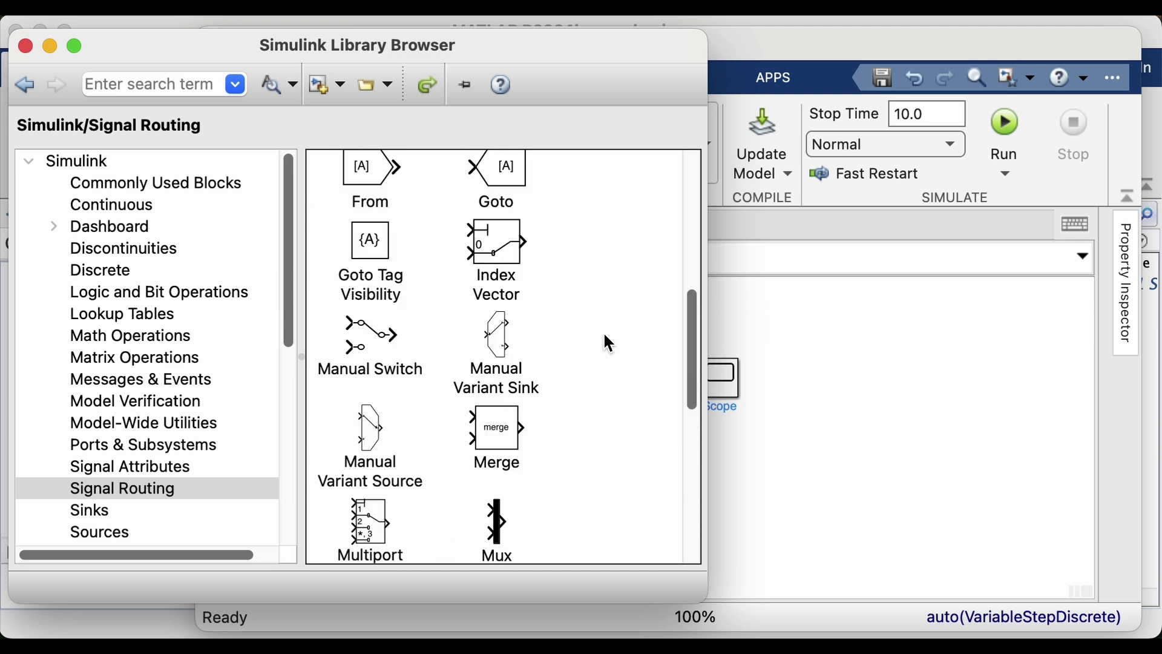
pyautogui.click(362, 337)
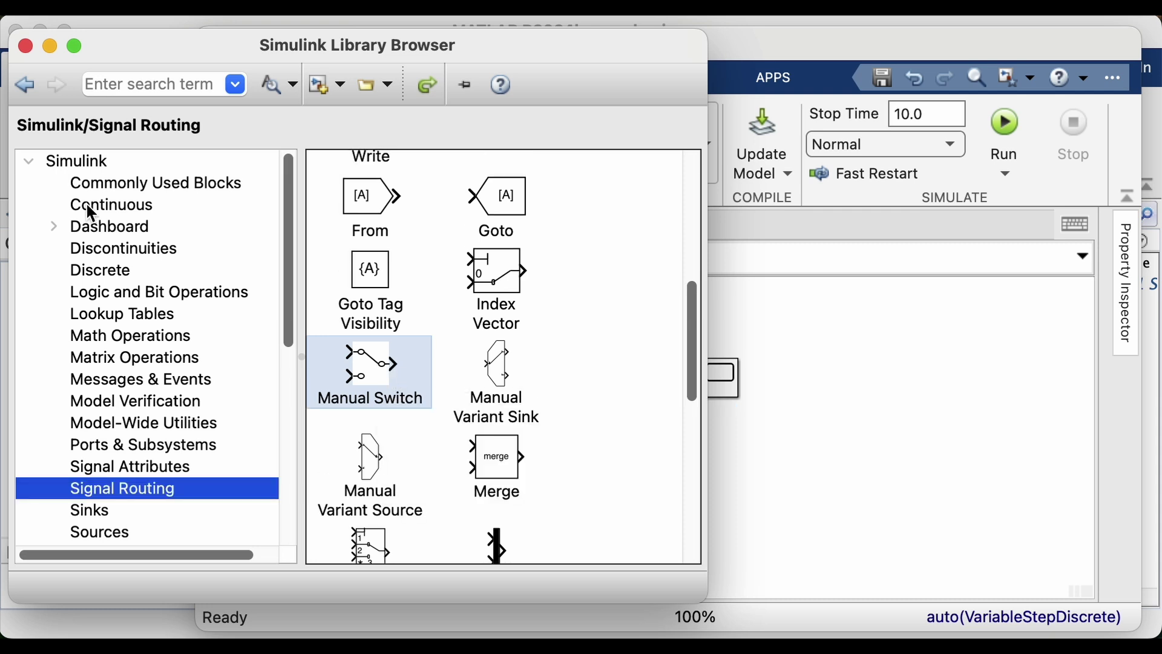
# Look over the Derivative, Integrator, Transfer Fcn and State-Space blocks in the Continuous library and the blocks in the Control System Toolbox library.
pyautogui.click(90, 211)
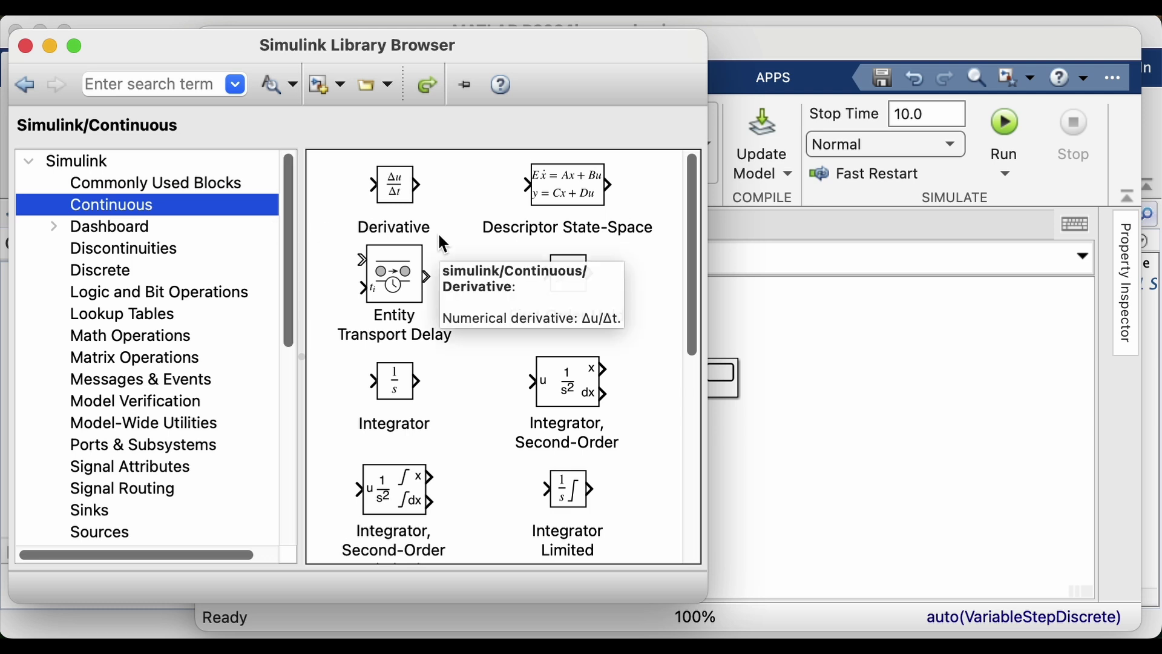
pyautogui.click(406, 192)
pyautogui.click(406, 377)
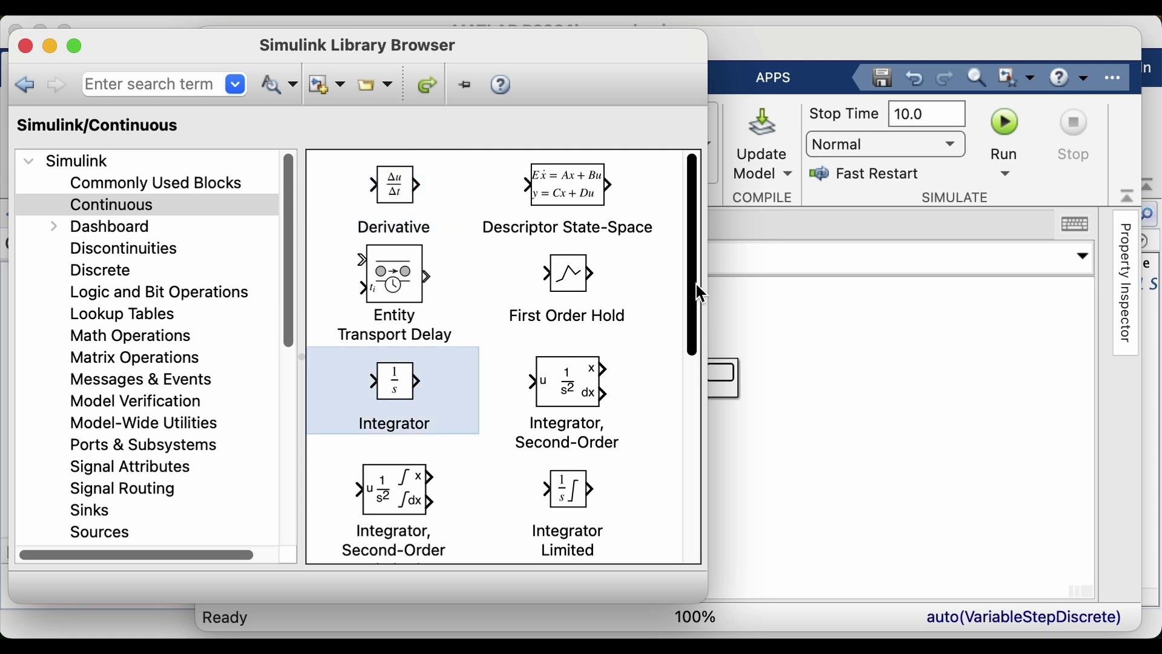
pyautogui.moveTo(696, 287); pyautogui.dragTo(666, 440)
pyautogui.click(593, 397)
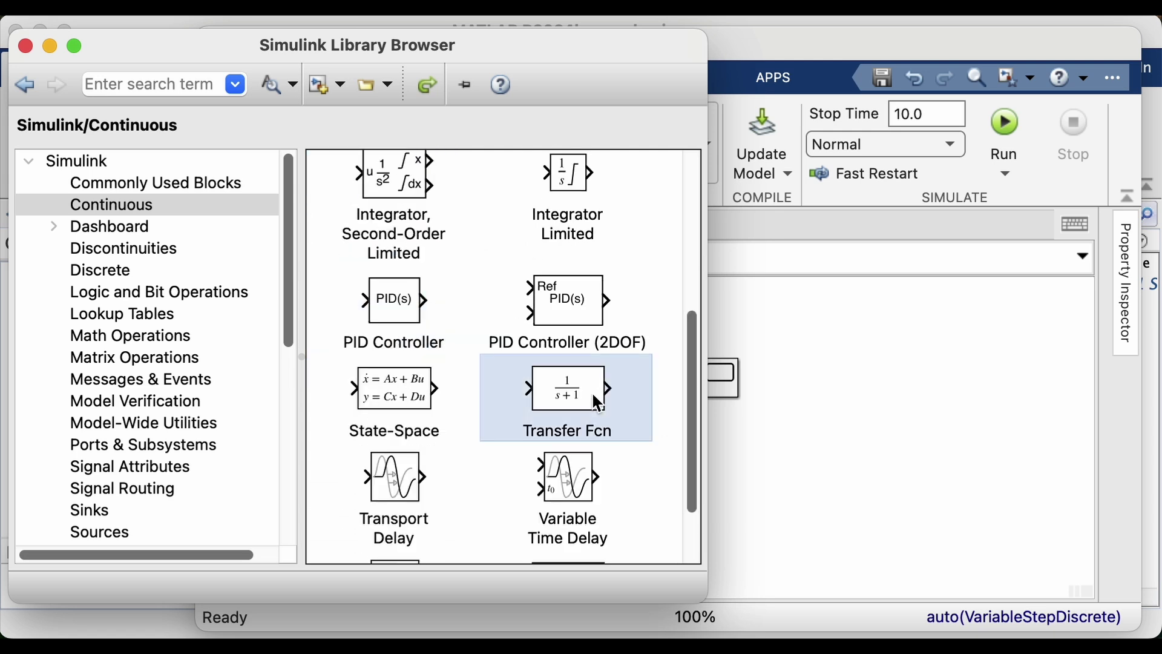
pyautogui.click(399, 407)
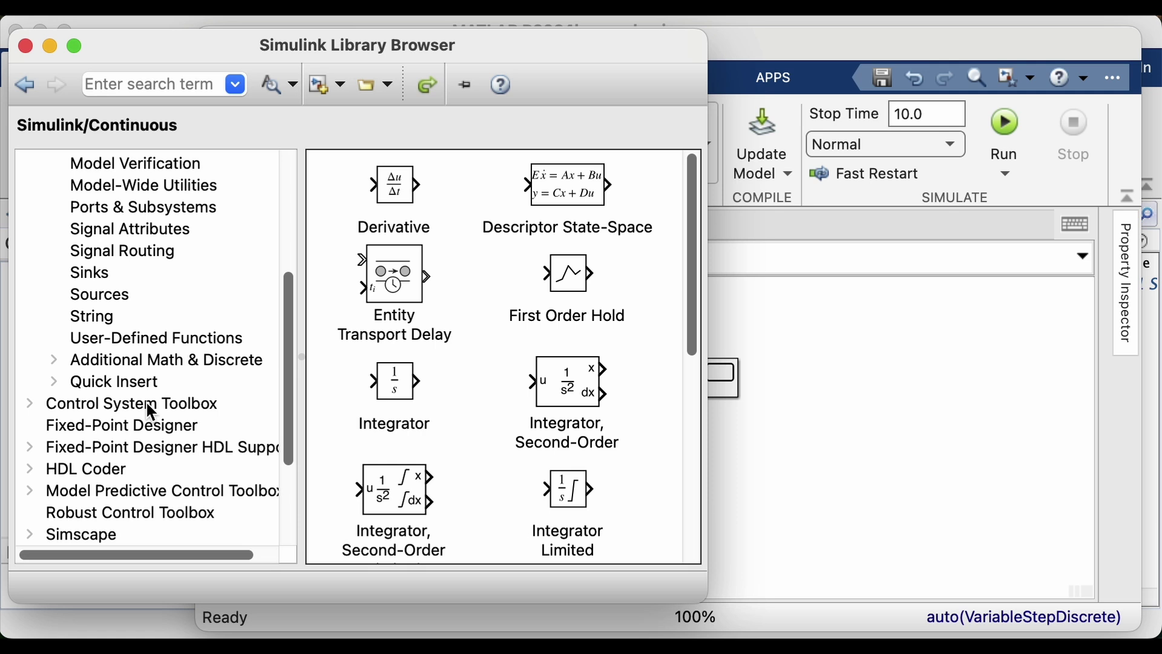
pyautogui.click(147, 403)
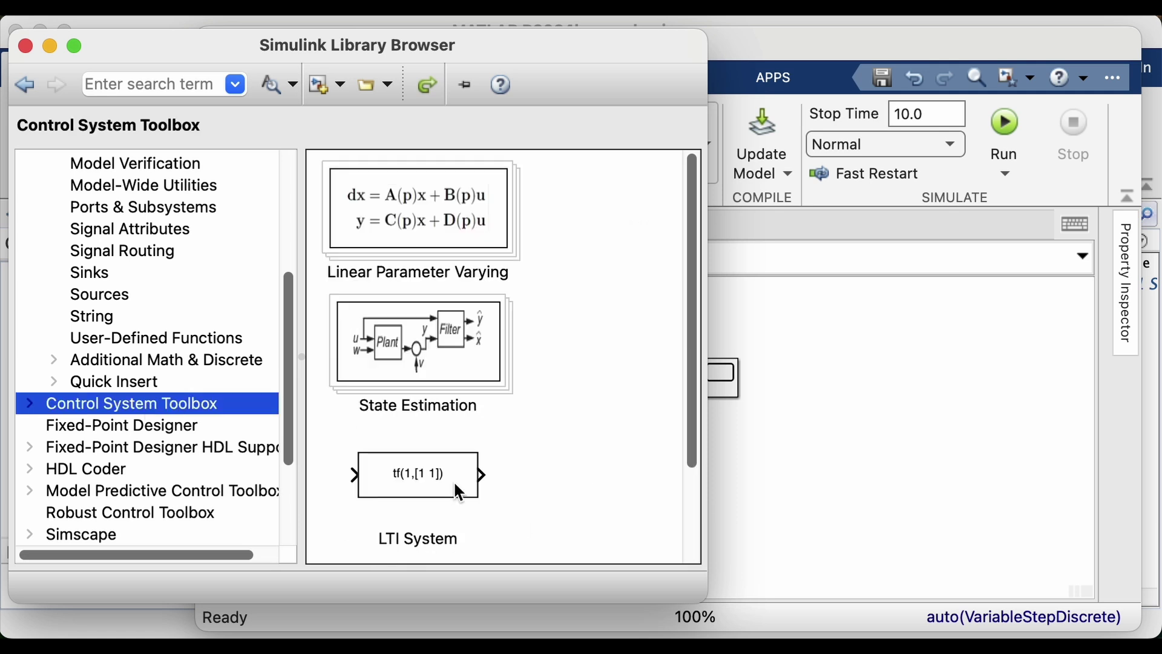
pyautogui.moveTo(454, 482)
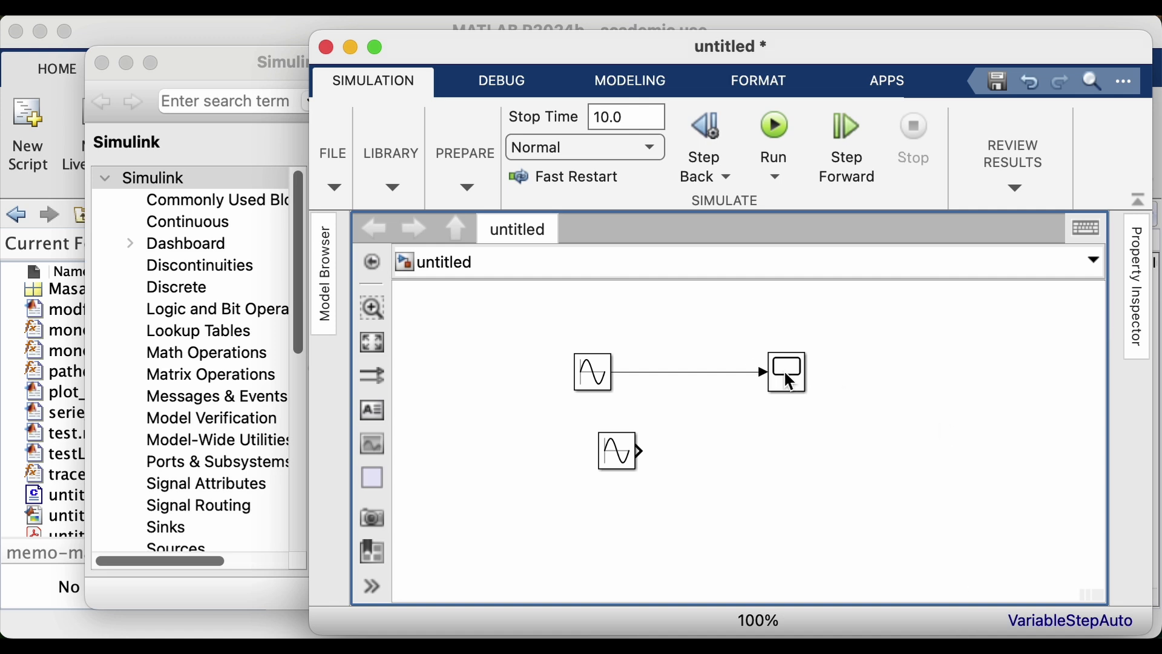
# Delete both Sine Wave blocks from the untitled model, keeping only the Scope.
pyautogui.moveTo(474, 331); pyautogui.dragTo(707, 529)
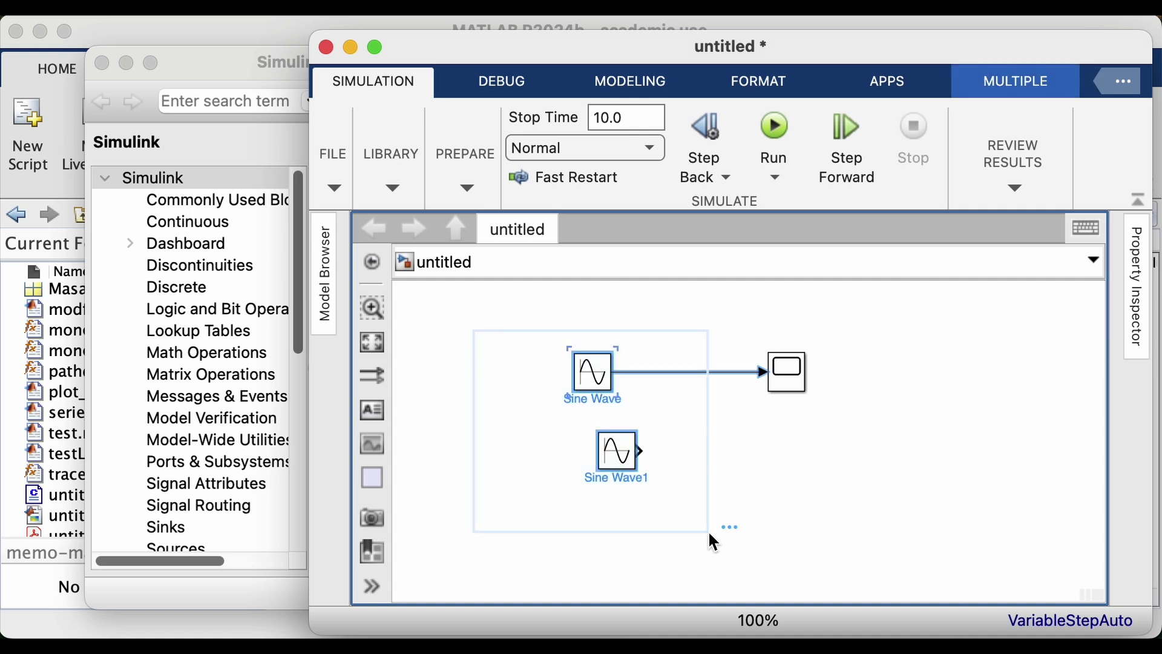
pyautogui.press('Delete')
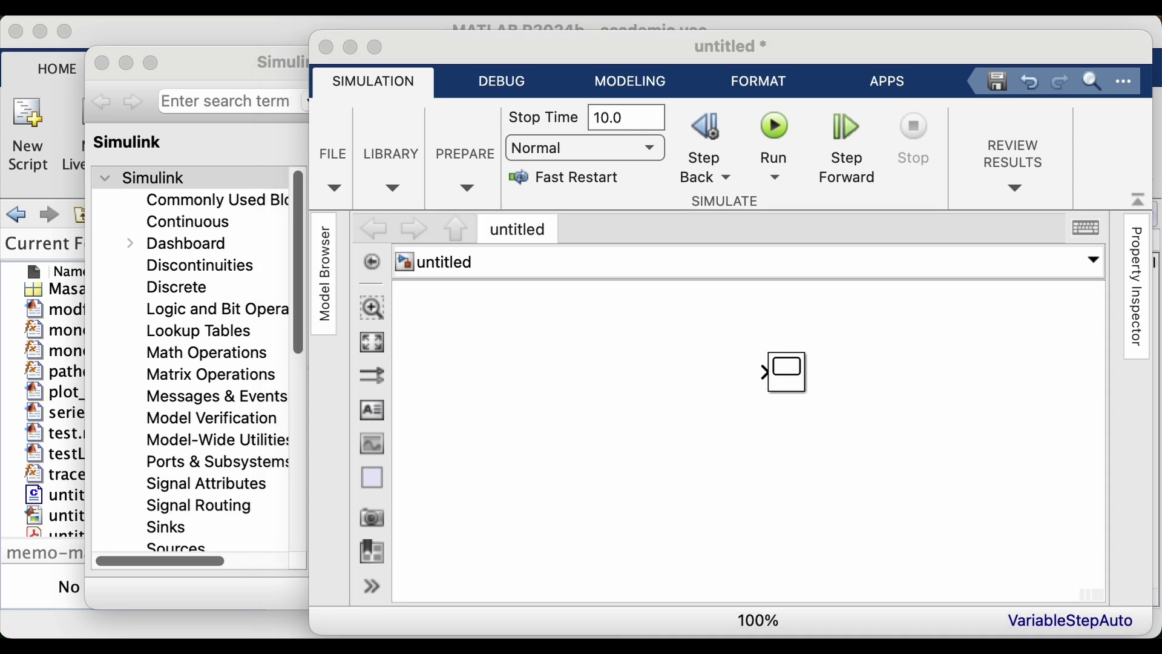
pyautogui.moveTo(814, 451)
pyautogui.mouseDown()
pyautogui.moveTo(983, 475)
pyautogui.moveTo(906, 489)
pyautogui.moveTo(1027, 502)
pyautogui.mouseUp()
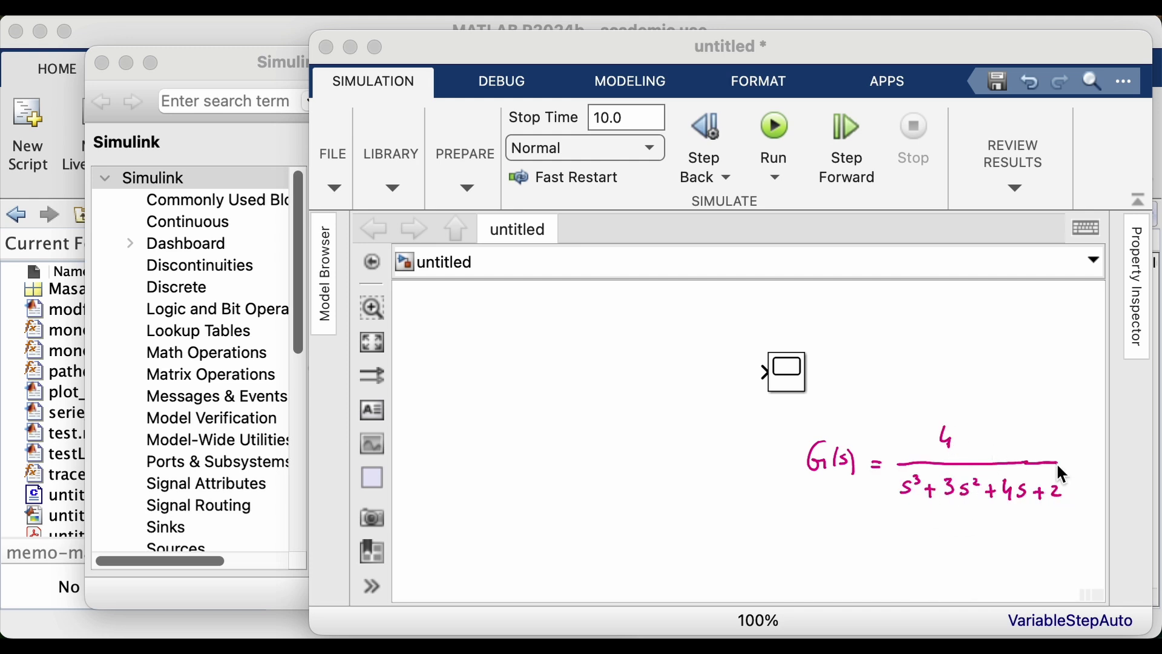
pyautogui.moveTo(508, 415)
pyautogui.mouseDown()
pyautogui.moveTo(508, 345)
pyautogui.moveTo(607, 407)
pyautogui.moveTo(507, 418)
pyautogui.mouseUp()
pyautogui.moveTo(538, 364)
pyautogui.mouseDown()
pyautogui.moveTo(573, 383)
pyautogui.moveTo(688, 380)
pyautogui.moveTo(656, 337)
pyautogui.moveTo(685, 342)
pyautogui.mouseUp()
pyautogui.moveTo(506, 376); pyautogui.dragTo(430, 385)
pyautogui.moveTo(500, 372); pyautogui.dragTo(501, 388)
pyautogui.moveTo(464, 331); pyautogui.dragTo(463, 350)
pyautogui.moveTo(478, 334); pyautogui.dragTo(470, 348)
pyautogui.moveTo(482, 330); pyautogui.dragTo(486, 350)
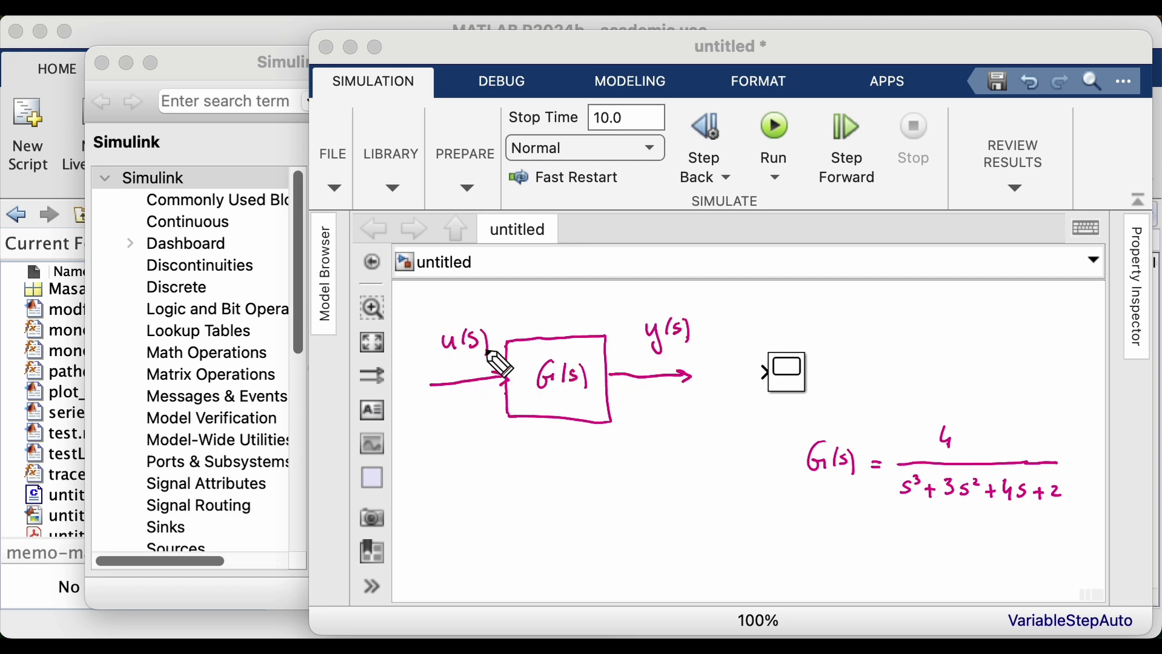
pyautogui.moveTo(436, 479)
pyautogui.mouseDown()
pyautogui.moveTo(439, 424)
pyautogui.moveTo(526, 486)
pyautogui.mouseUp()
pyautogui.moveTo(642, 427)
pyautogui.mouseDown()
pyautogui.moveTo(642, 474)
pyautogui.moveTo(646, 431)
pyautogui.mouseUp()
pyautogui.moveTo(619, 477); pyautogui.dragTo(716, 472)
pyautogui.moveTo(710, 466); pyautogui.dragTo(727, 488)
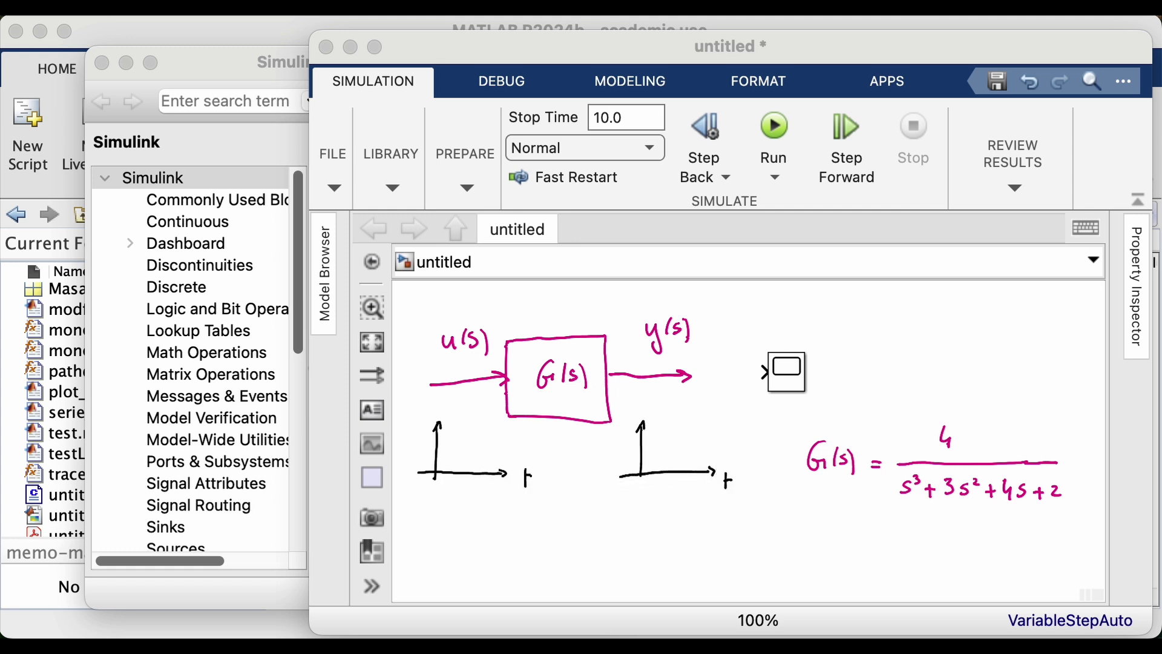
pyautogui.moveTo(407, 472)
pyautogui.mouseDown()
pyautogui.moveTo(453, 446)
pyautogui.moveTo(484, 447)
pyautogui.mouseUp()
pyautogui.moveTo(615, 478)
pyautogui.mouseDown()
pyautogui.moveTo(658, 463)
pyautogui.moveTo(679, 437)
pyautogui.mouseUp()
pyautogui.moveTo(675, 451); pyautogui.dragTo(675, 458)
# Try out a Transfer Fcn block from the Continuous library in the model and delete it again.
pyautogui.click(195, 219)
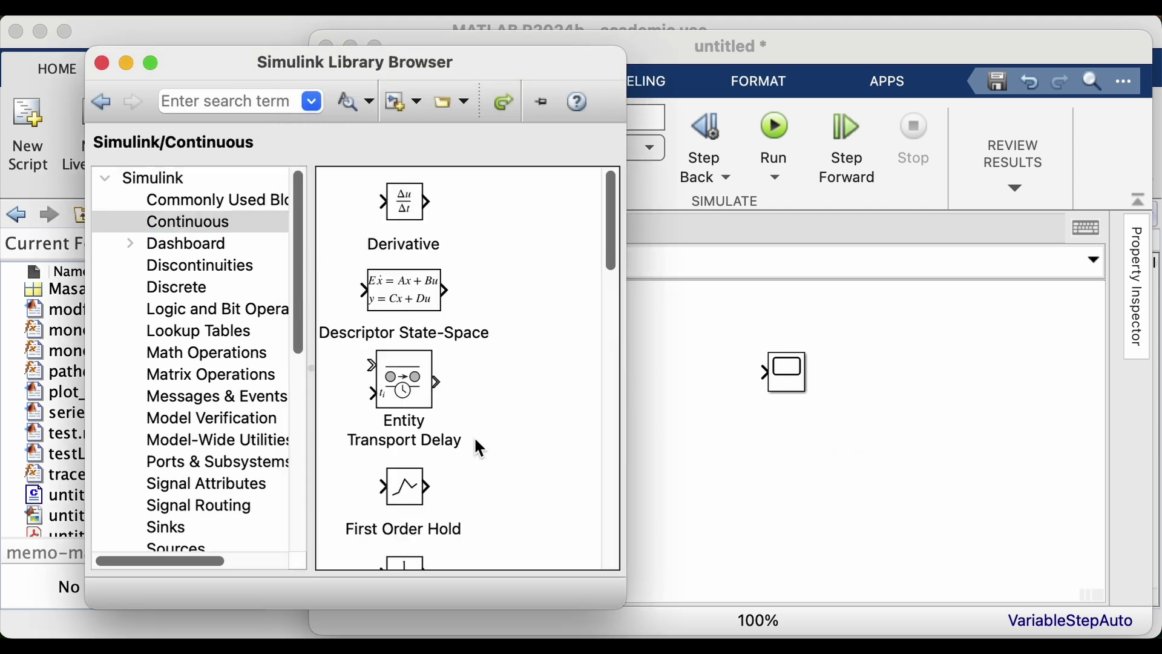
pyautogui.scroll(-10, 474, 445)
pyautogui.scroll(-2, 596, 471)
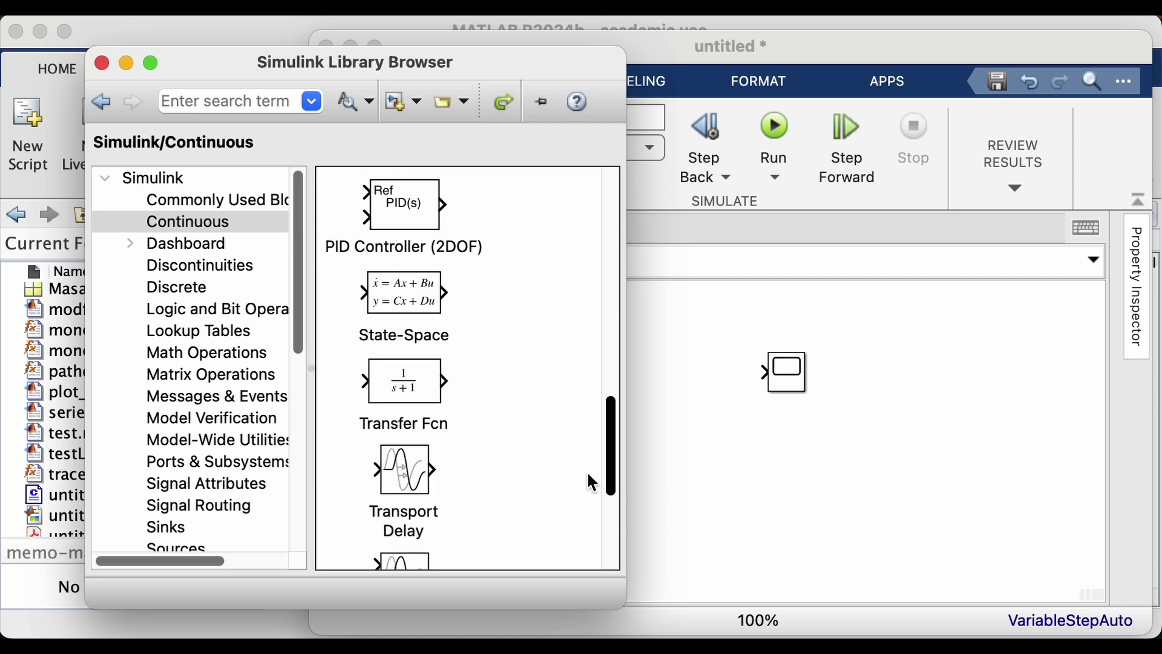
pyautogui.click(433, 384)
pyautogui.moveTo(430, 380); pyautogui.dragTo(663, 410)
pyautogui.doubleClick(663, 409)
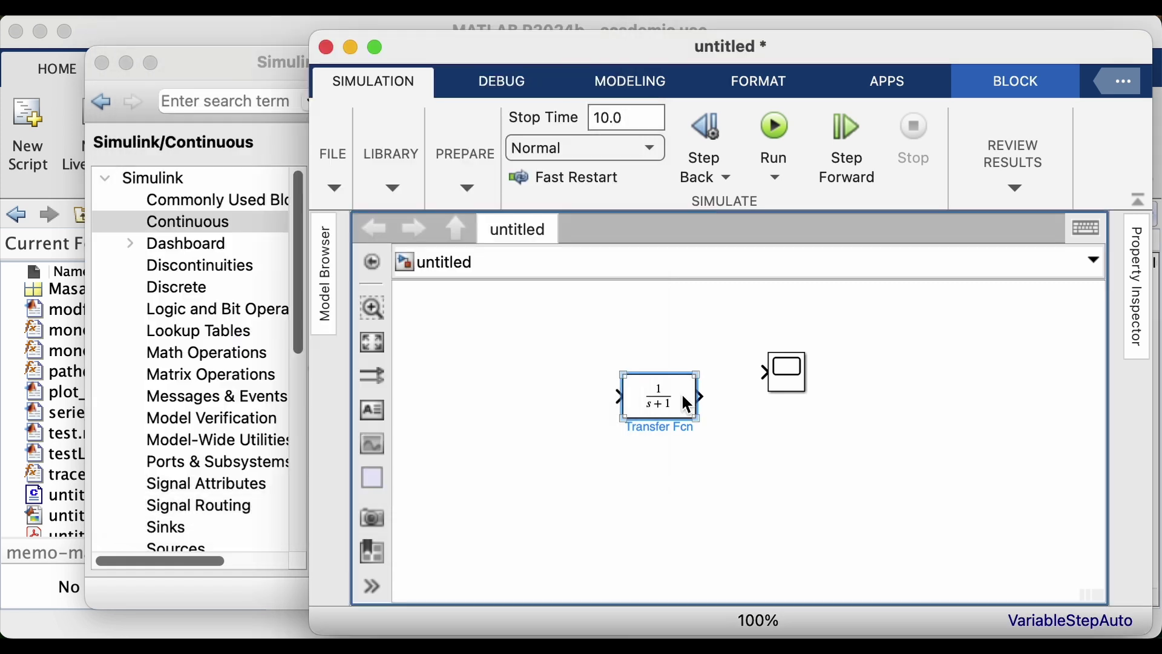
pyautogui.press('Delete')
# Add an LTI System block from the Control System Toolbox library to the model and check its block parameters.
pyautogui.scroll(-5, 151, 437)
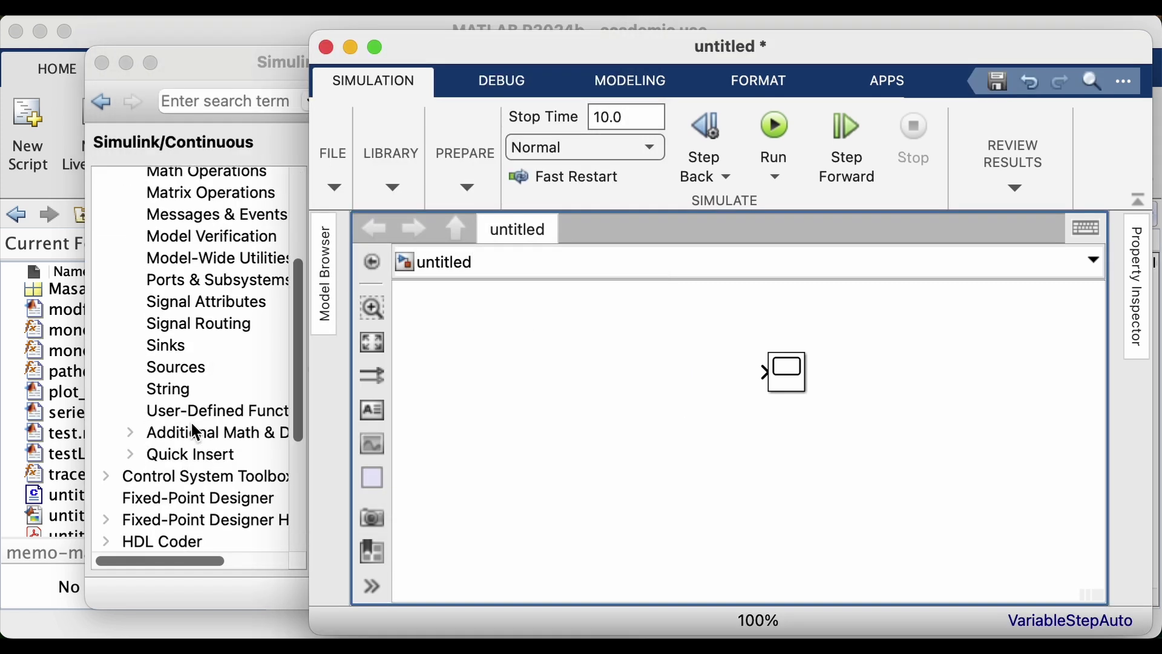
pyautogui.click(191, 461)
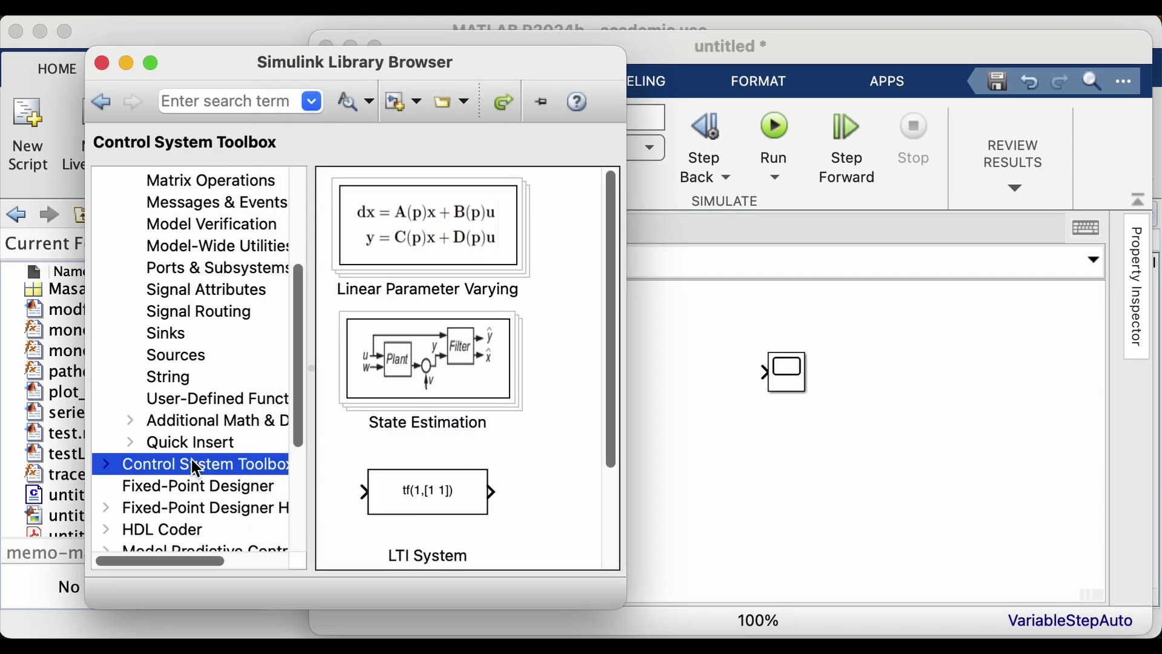
pyautogui.click(434, 497)
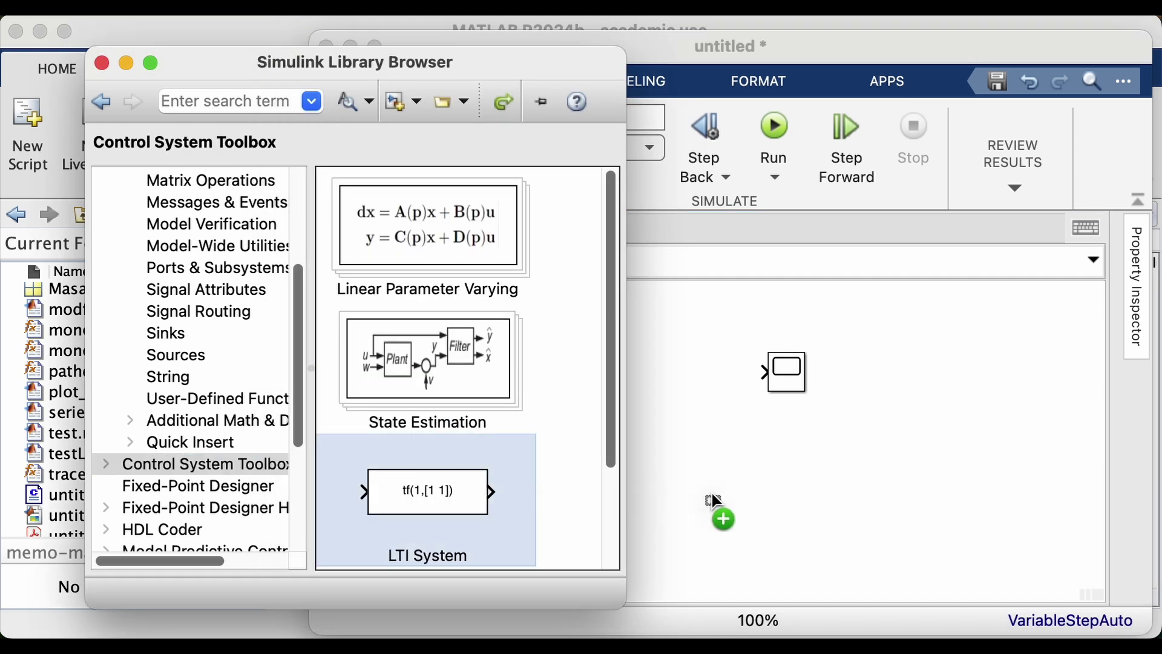
pyautogui.moveTo(711, 492); pyautogui.dragTo(651, 414)
pyautogui.doubleClick(651, 413)
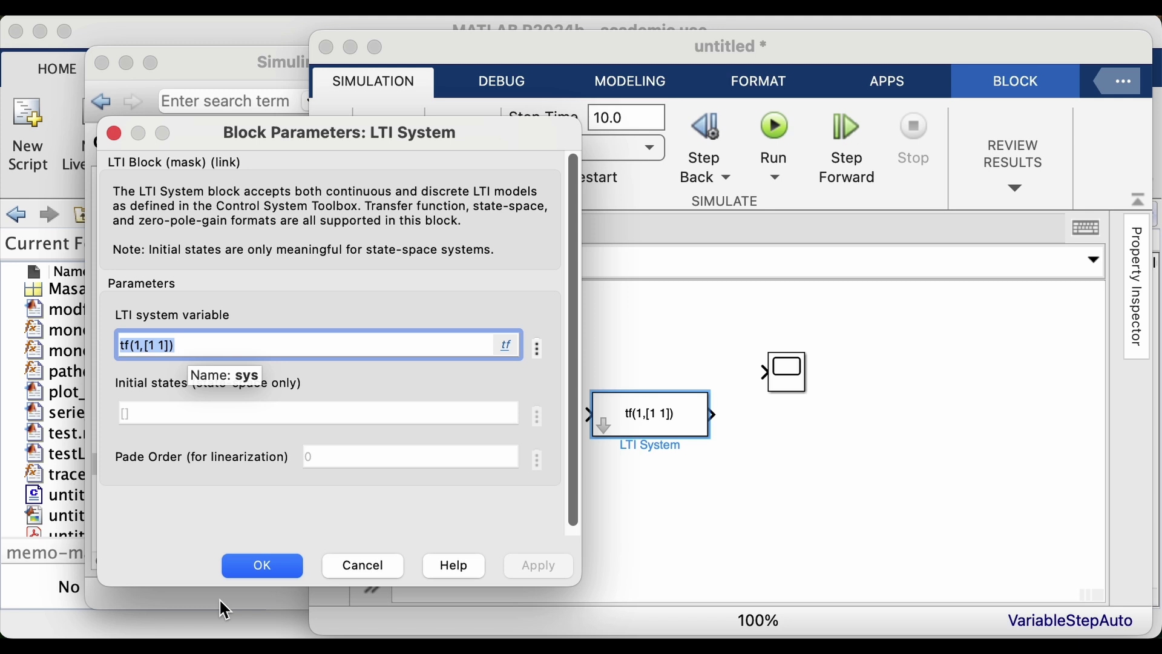
pyautogui.click(253, 571)
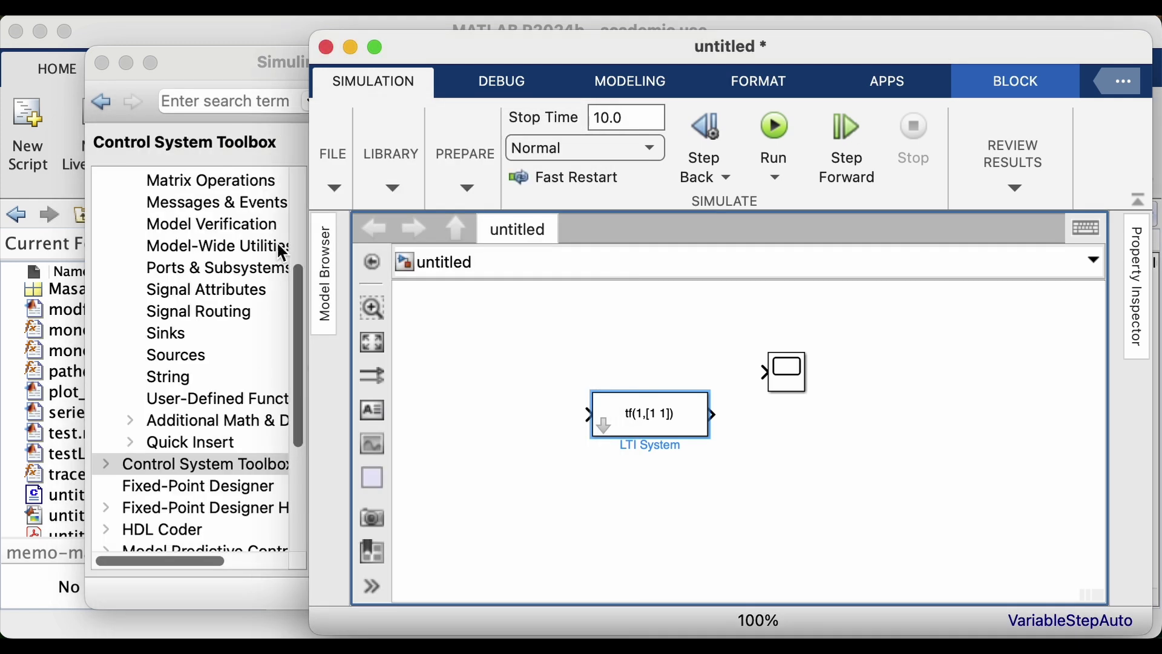
# Switch to the MATLAB Command Window and define the transfer function G = tf([4],[1 3 4 2]) in the workspace.
pyautogui.click(297, 23)
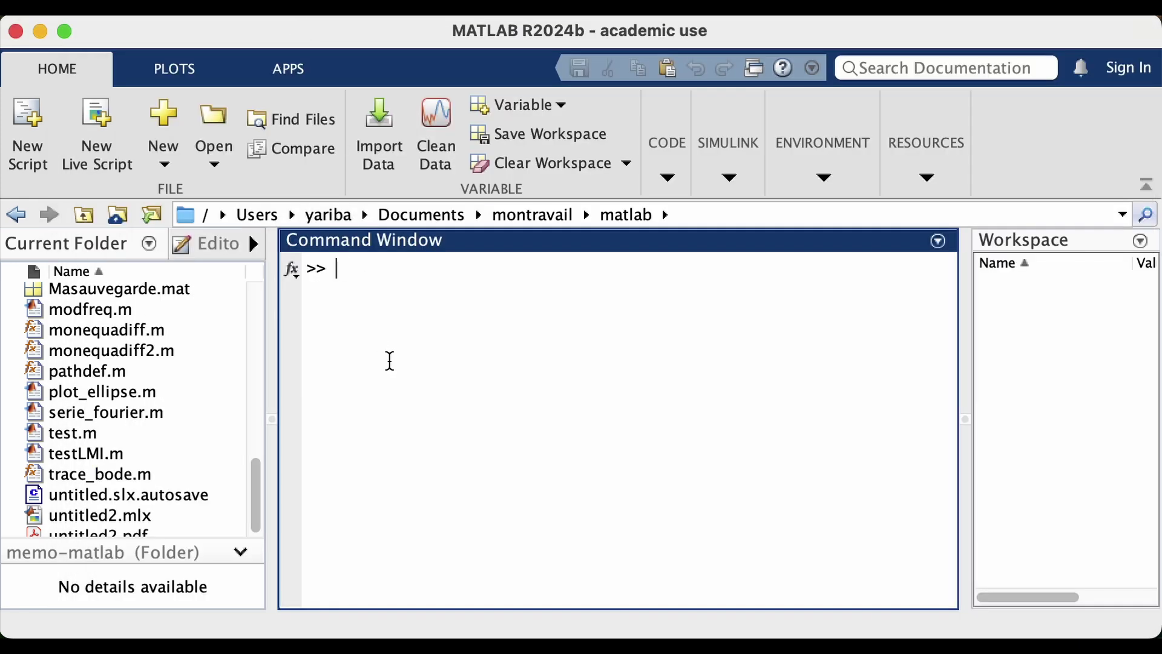
pyautogui.write('G = tf([],[])')
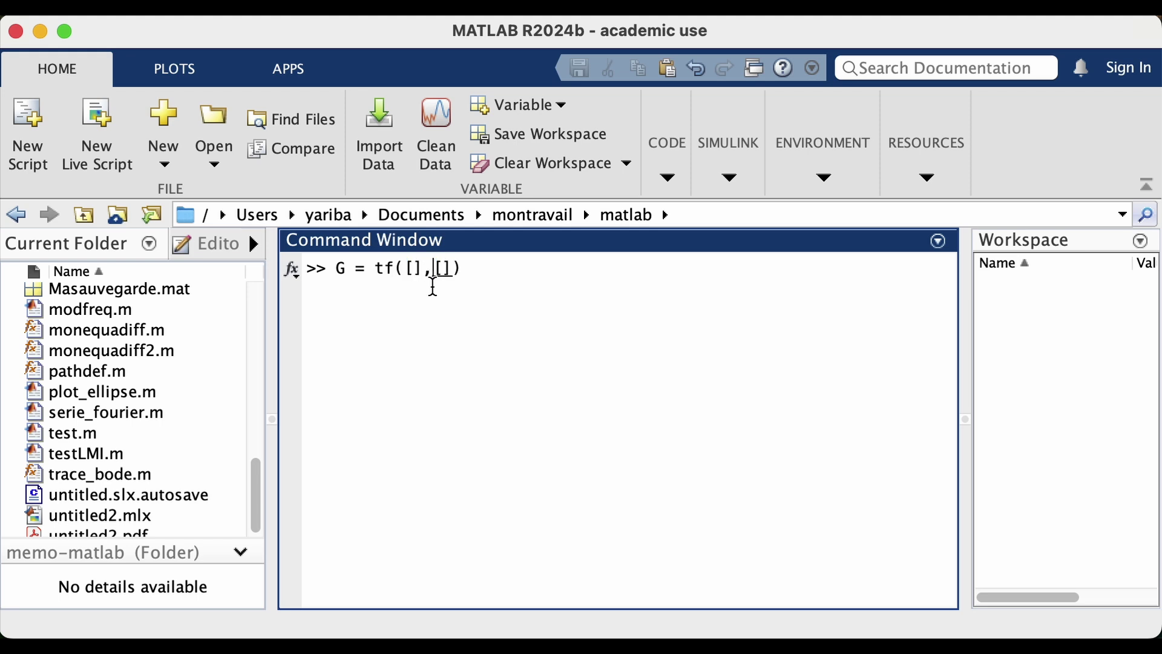
pyautogui.press('Left')
pyautogui.press('Left')
pyautogui.write('4')
pyautogui.press('Right')
pyautogui.press('Right')
pyautogui.press('Right')
pyautogui.write('1 3 4 2')
pyautogui.press('Return')
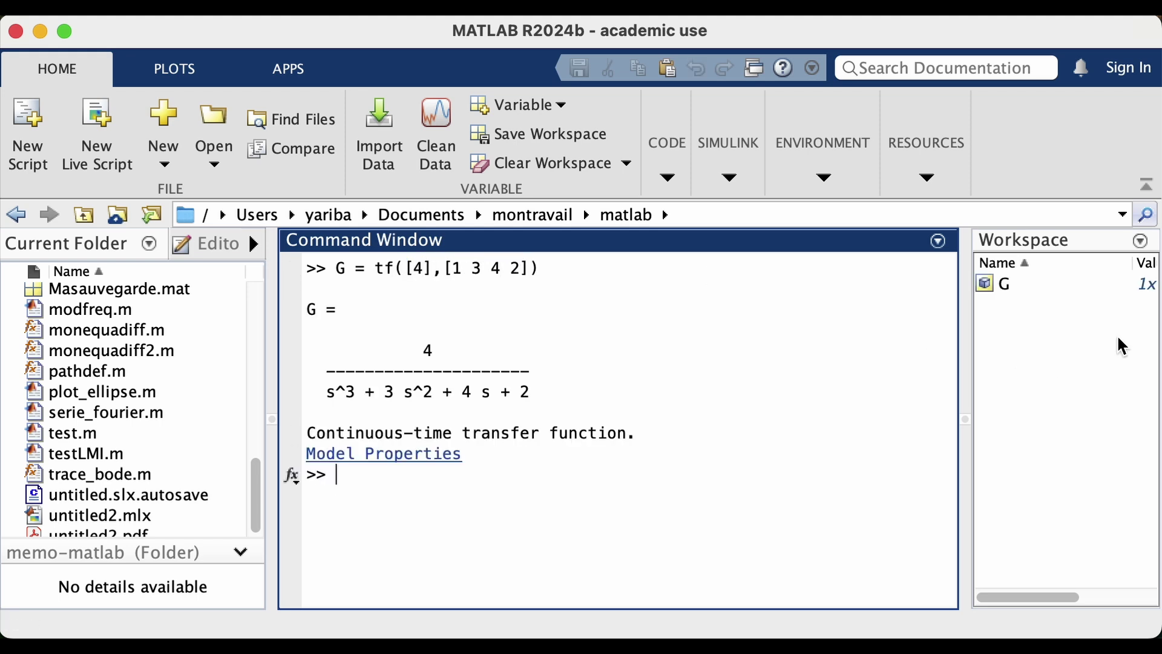
pyautogui.moveTo(1132, 265); pyautogui.dragTo(1059, 263)
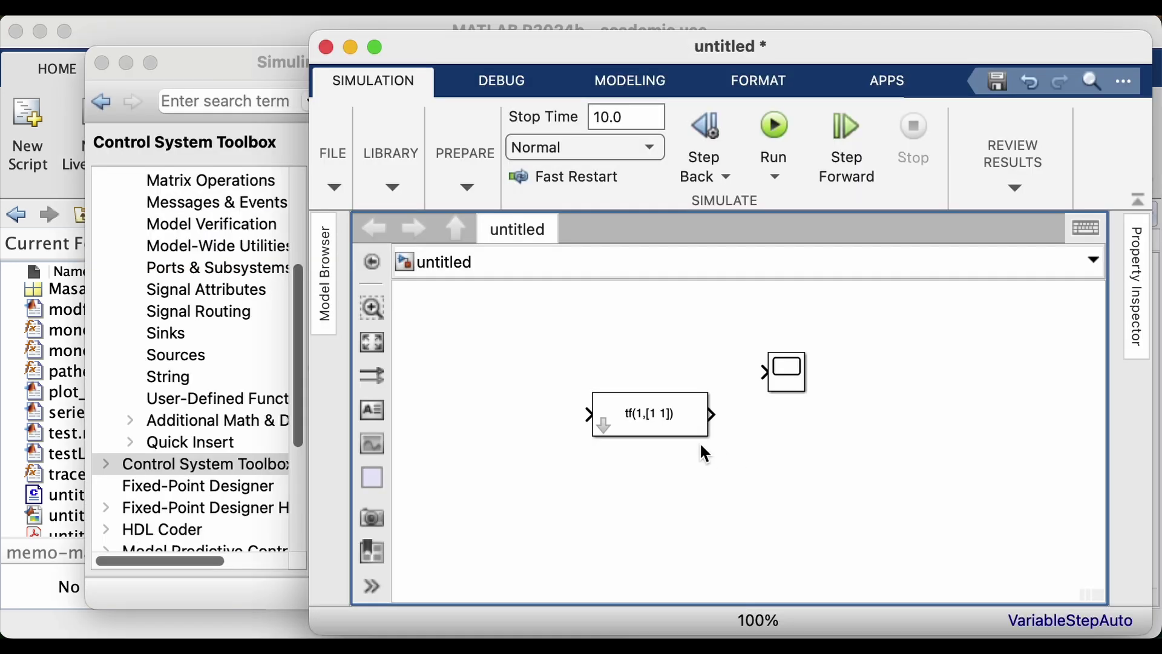
# Back in the Simulink model, set the LTI System block's system variable to G.
pyautogui.click(678, 418)
pyautogui.doubleClick(678, 417)
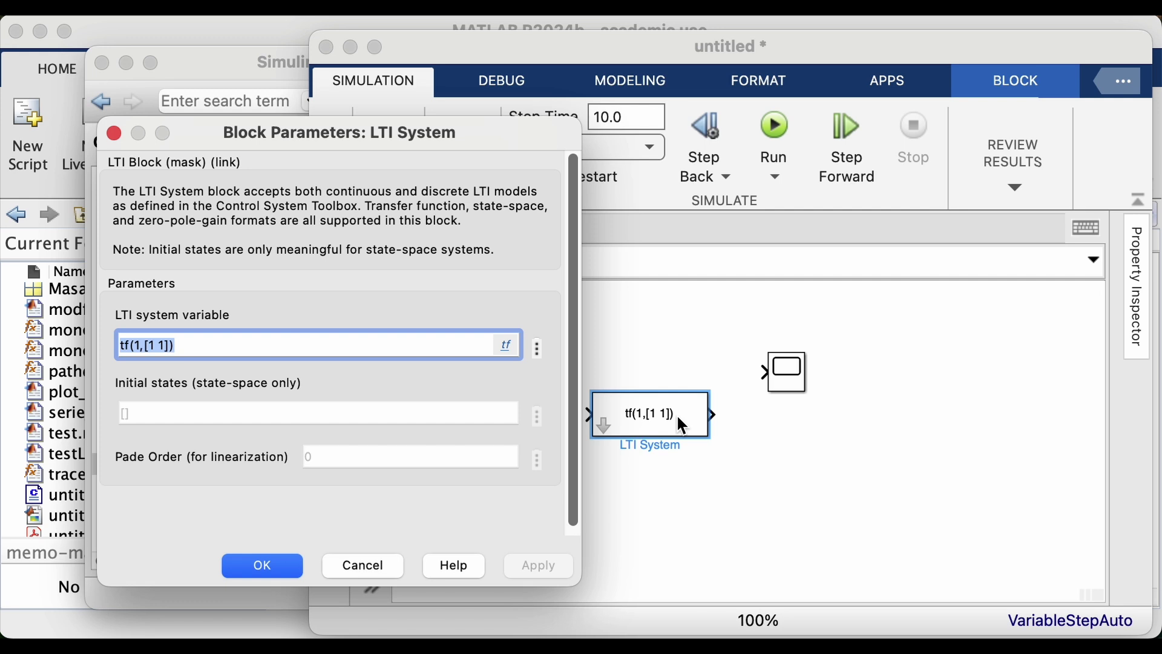
pyautogui.write('G')
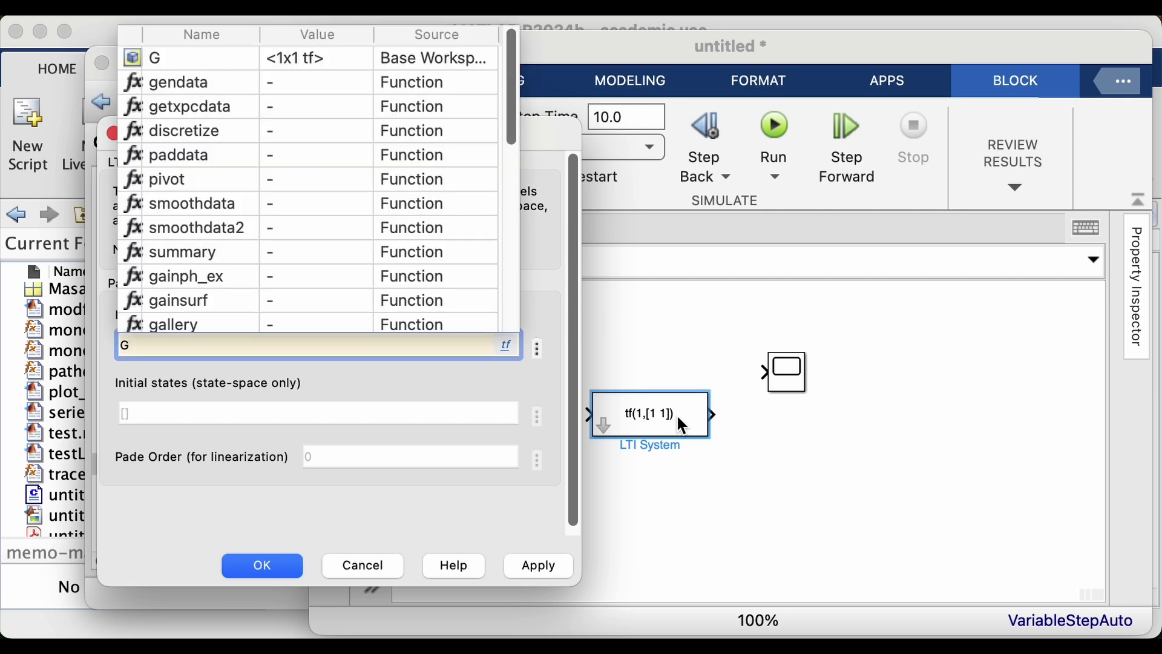
pyautogui.press('Return')
pyautogui.press('Return')
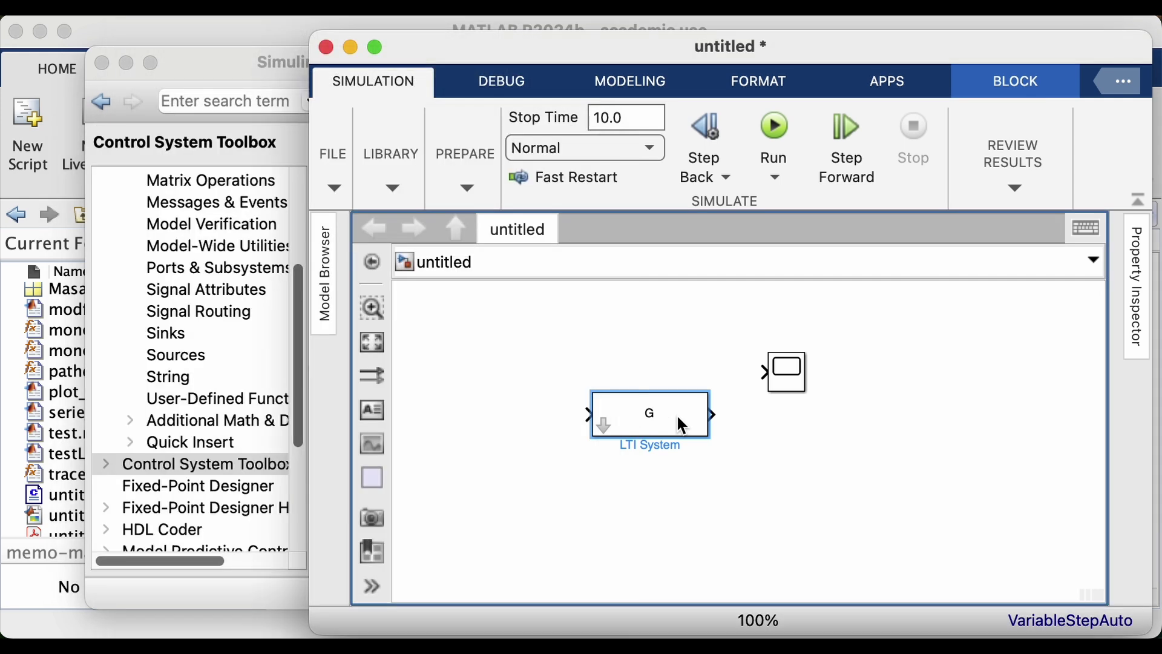
# Align the G block with the Scope and connect its output to the Scope input.
pyautogui.moveTo(679, 413); pyautogui.dragTo(679, 386)
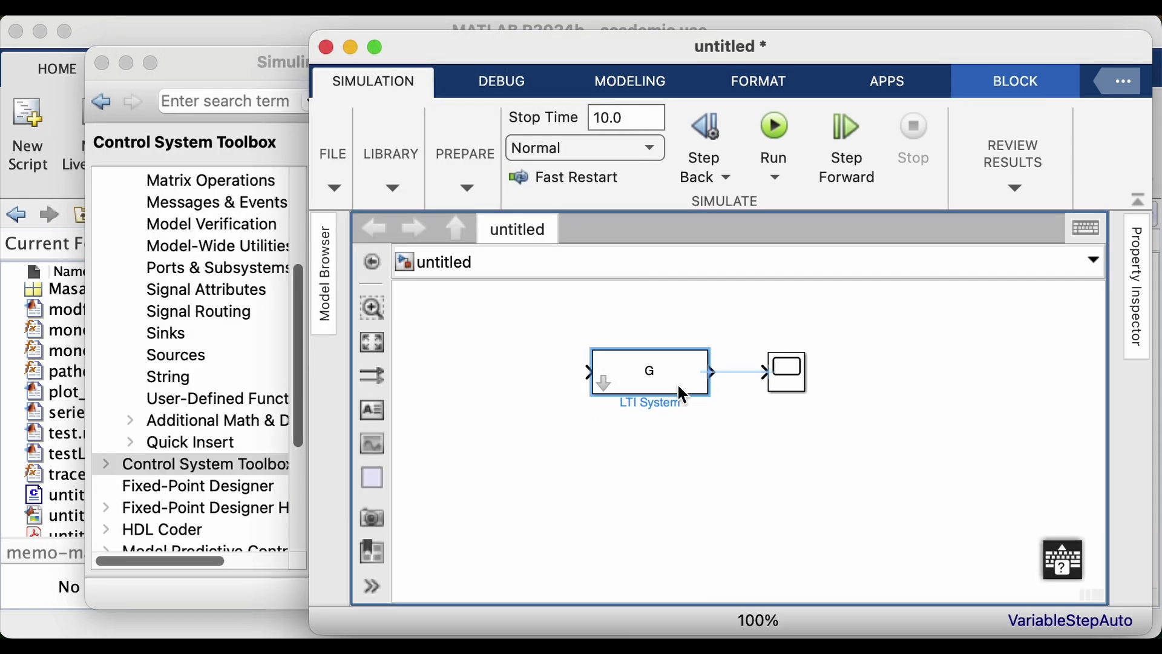
pyautogui.click(717, 371)
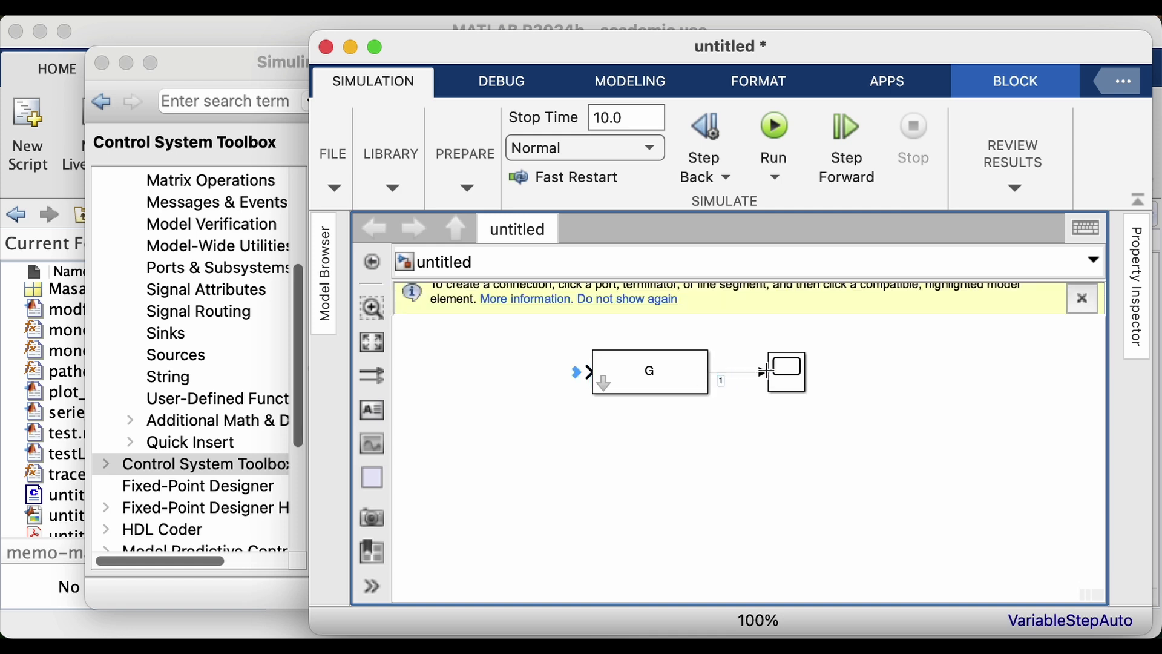
pyautogui.click(764, 371)
pyautogui.click(1084, 298)
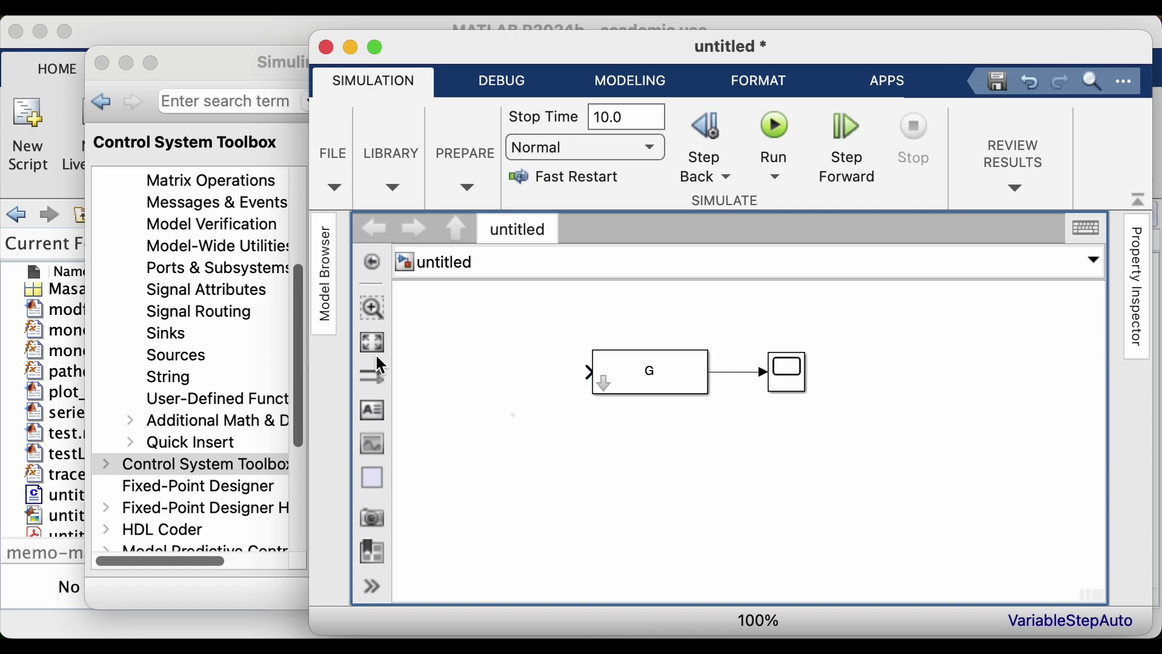
# Add a Step block from the Simulink Sources library to the model, connected to the input of the G block.
pyautogui.click(165, 358)
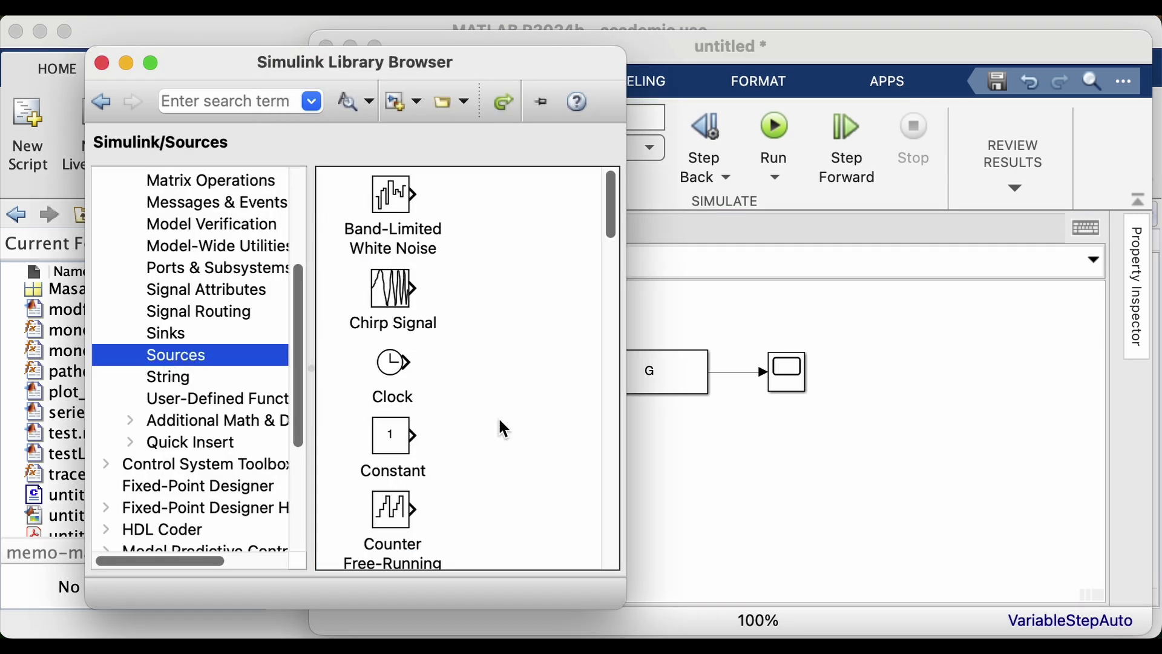
pyautogui.moveTo(608, 228); pyautogui.dragTo(571, 533)
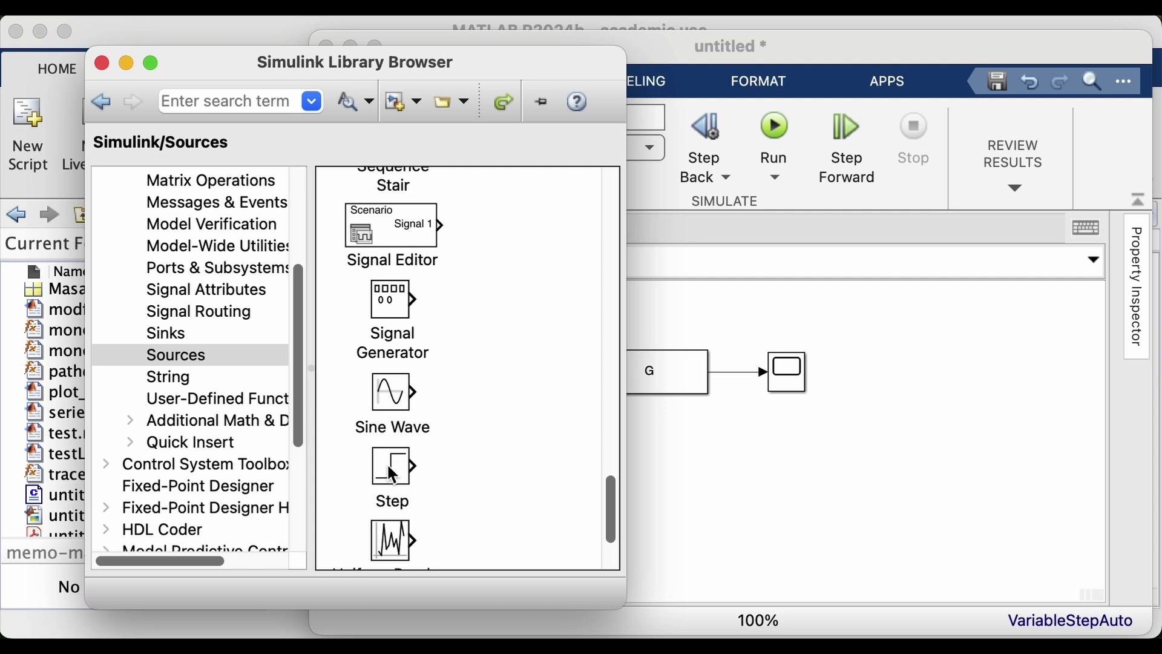
pyautogui.moveTo(392, 475); pyautogui.dragTo(522, 382)
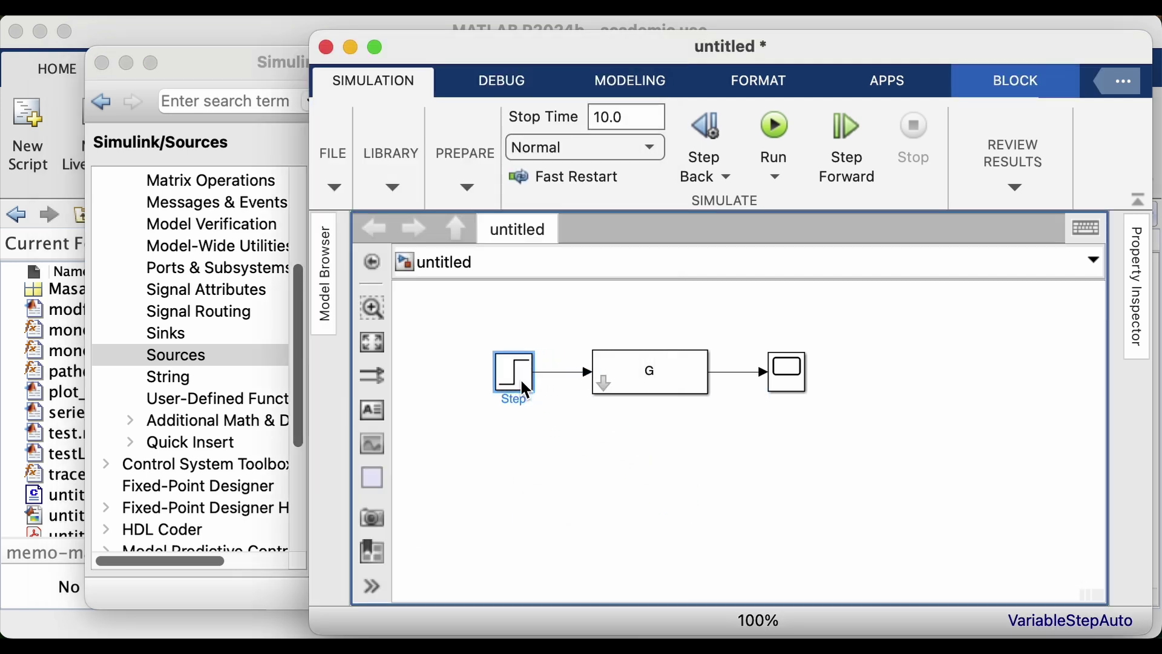
pyautogui.click(605, 459)
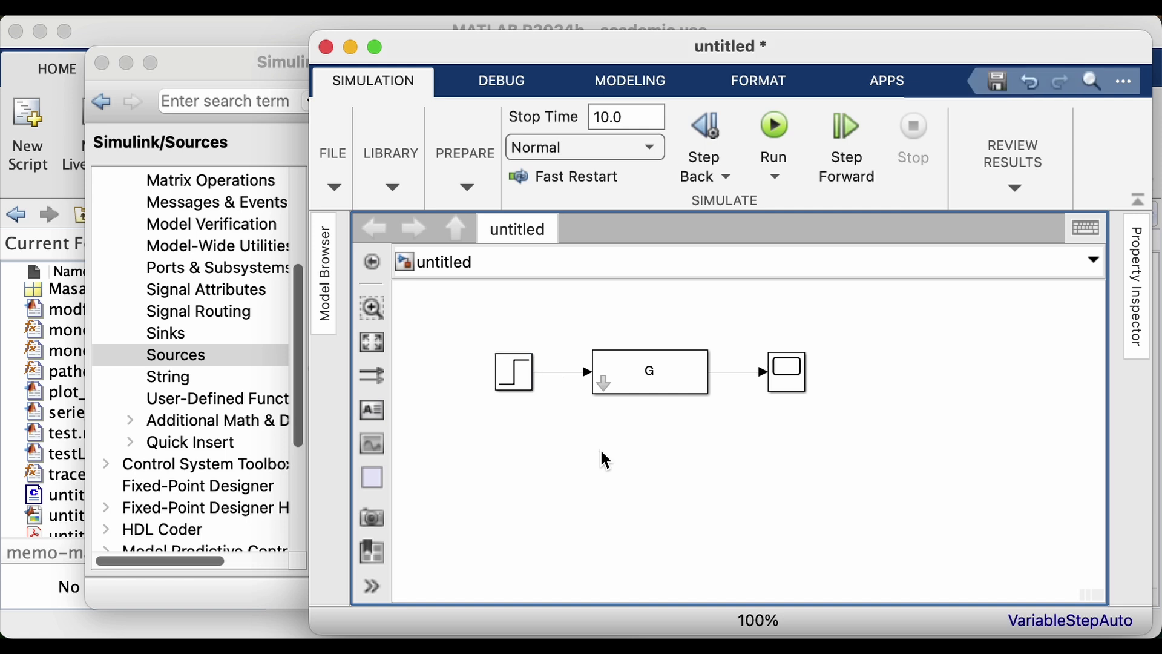
# Run the simulation and open the Scope to display the step response of G.
pyautogui.click(776, 128)
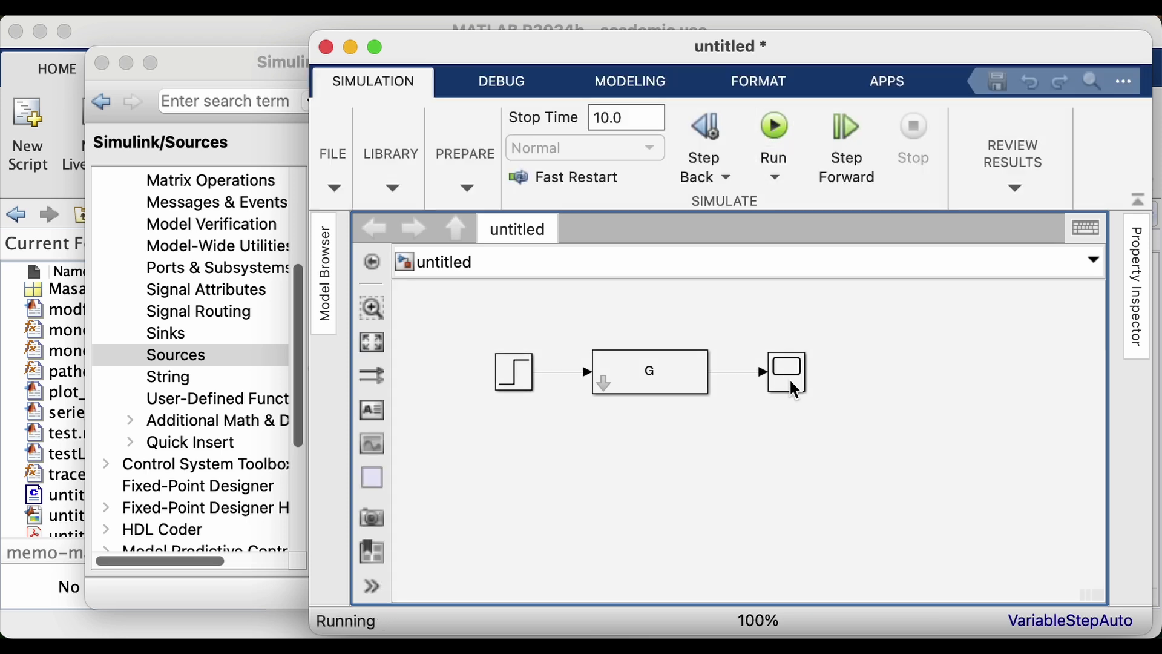
pyautogui.click(789, 378)
pyautogui.doubleClick(789, 377)
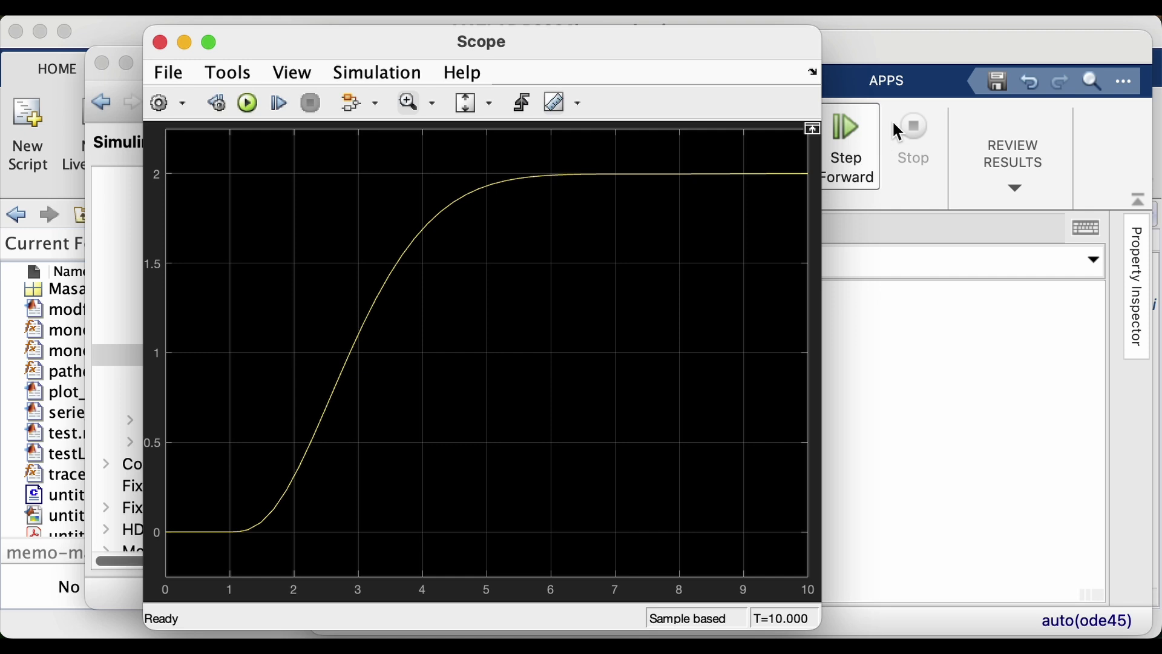
# Set the simulation stop time to 15, rerun the model and view the response in the Scope.
pyautogui.click(872, 47)
pyautogui.click(625, 115)
pyautogui.doubleClick(631, 113)
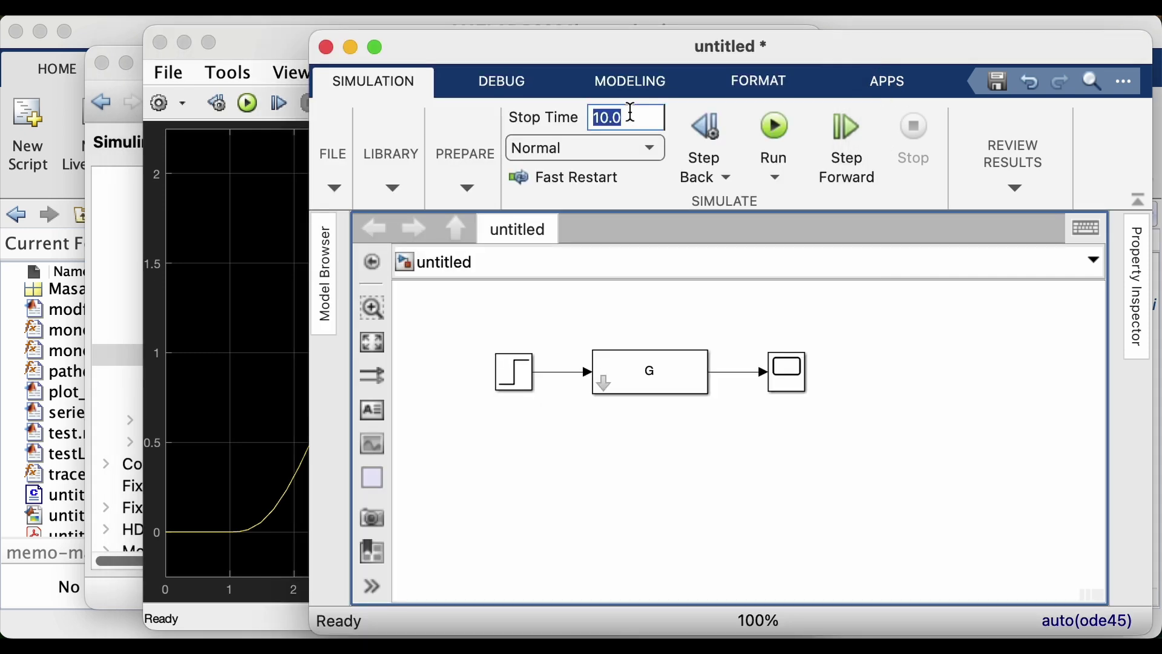
pyautogui.write('15')
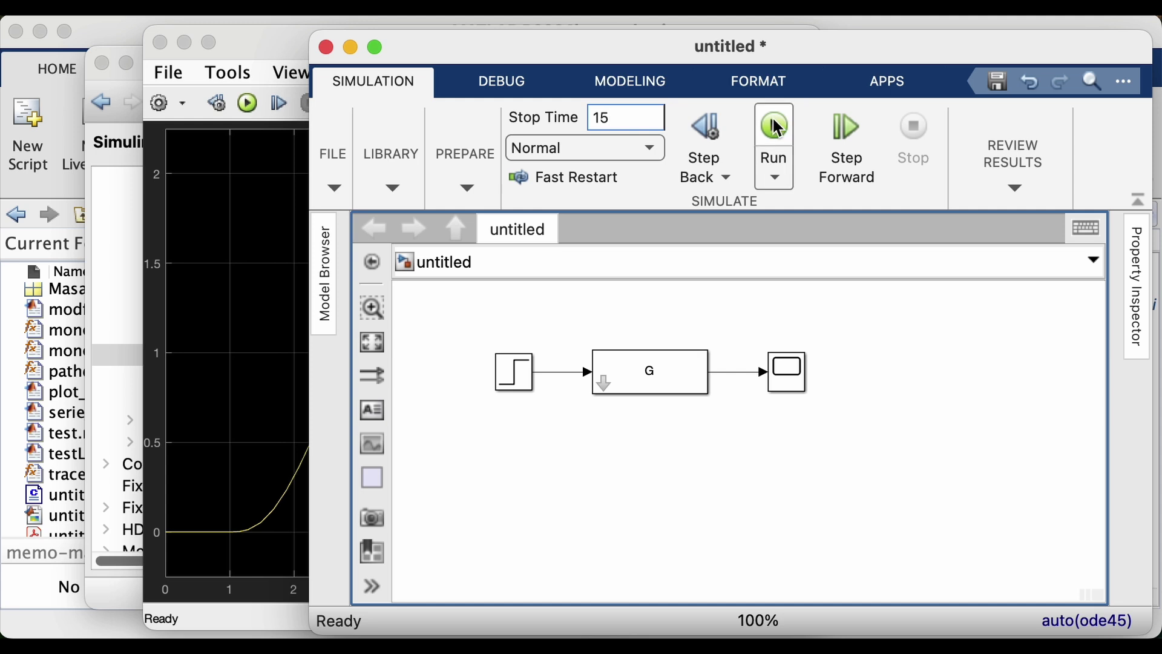
pyautogui.click(776, 127)
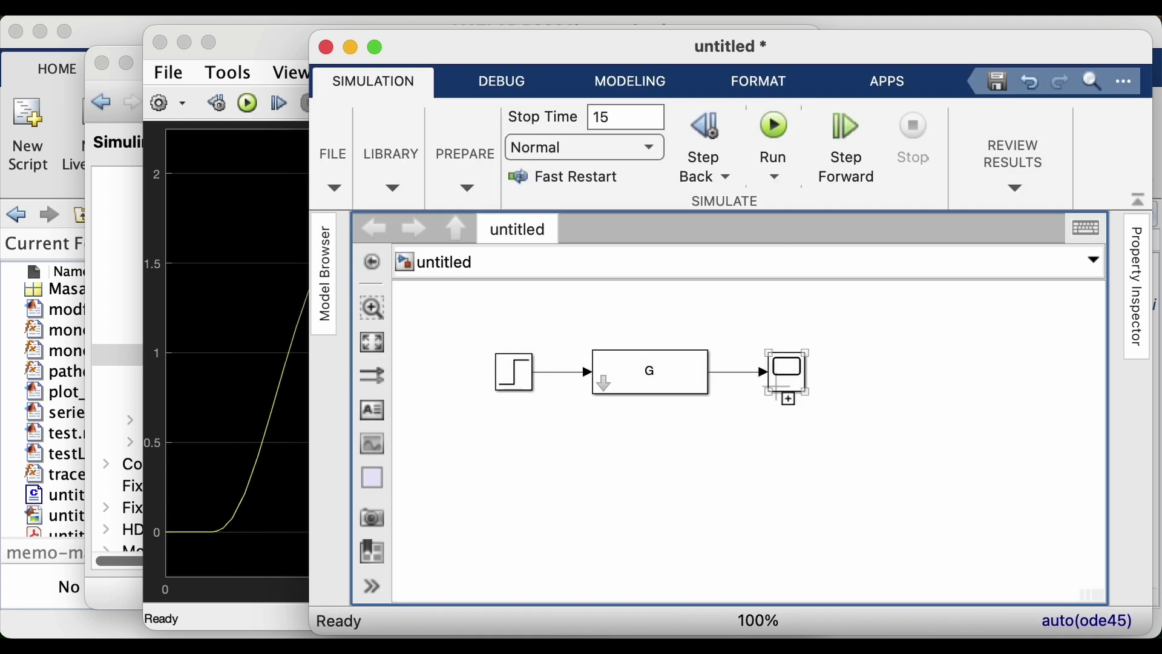
pyautogui.doubleClick(790, 375)
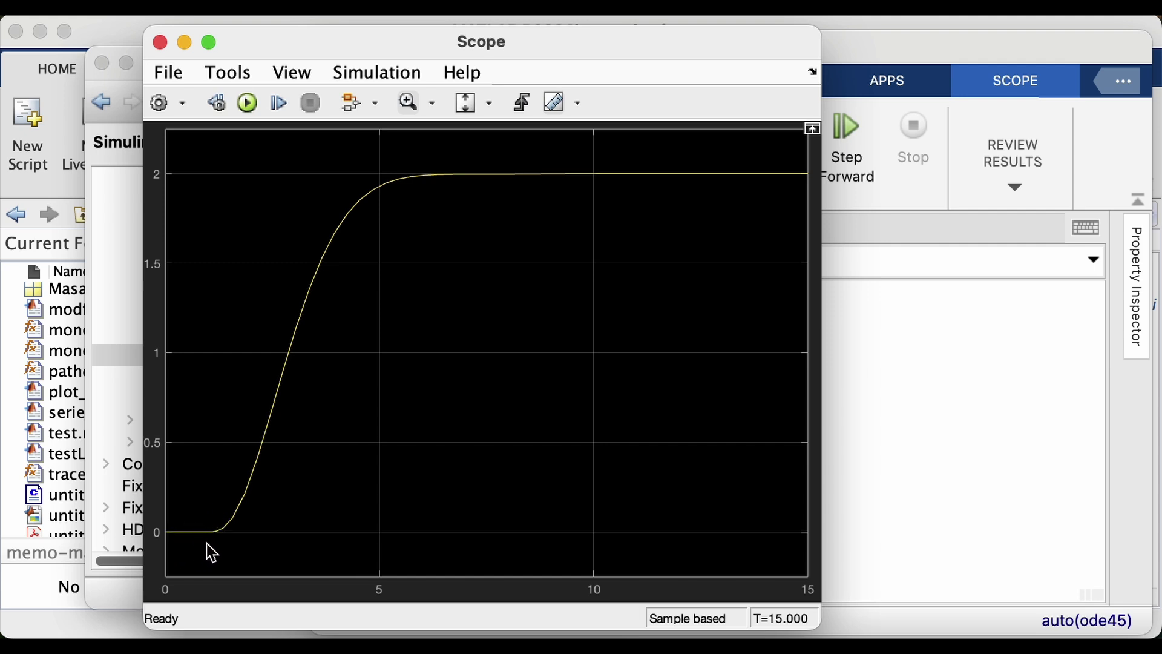
# Review the Step block's step time, initial value and final value parameters, and close its settings.
pyautogui.click(913, 57)
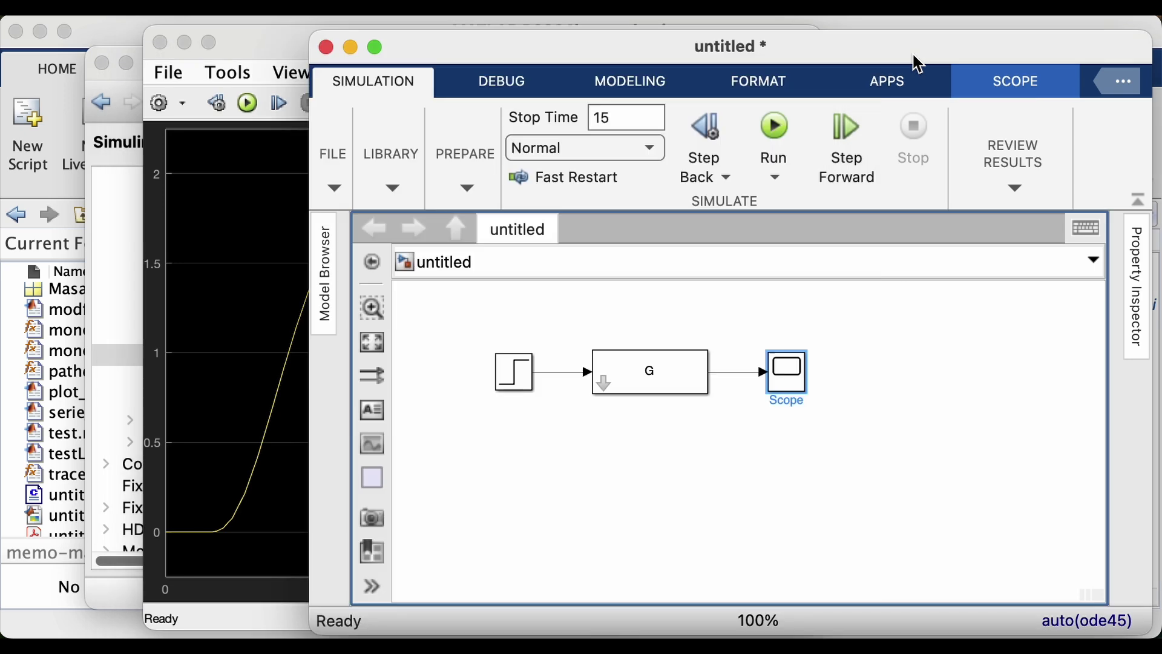
pyautogui.doubleClick(513, 376)
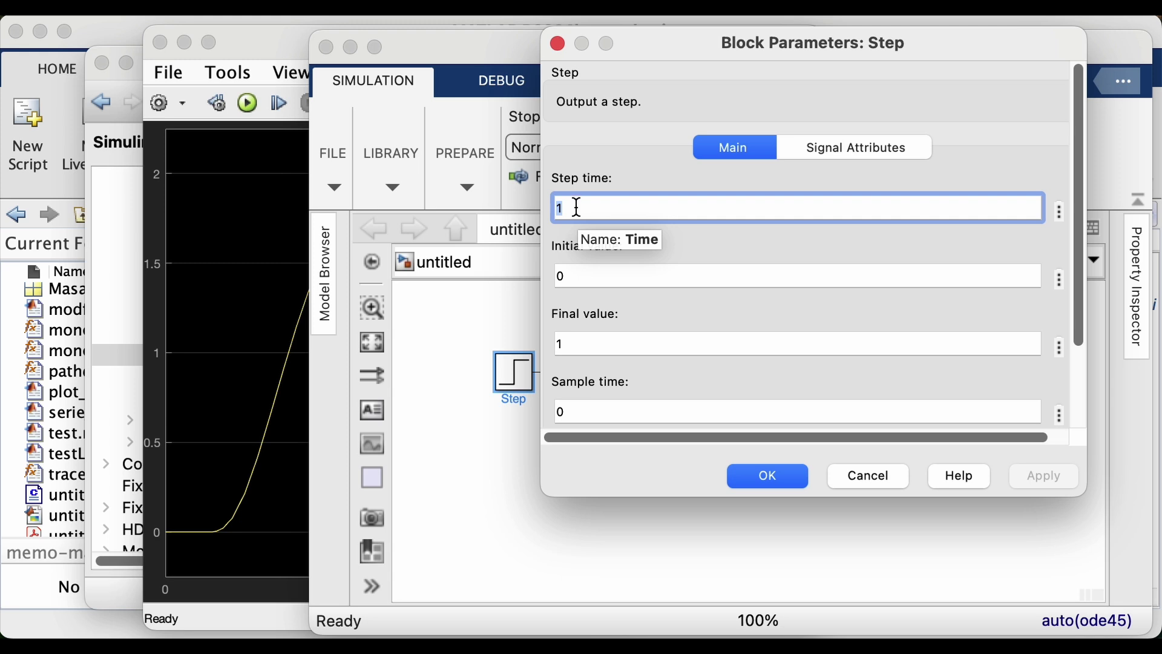
pyautogui.click(587, 271)
pyautogui.click(590, 343)
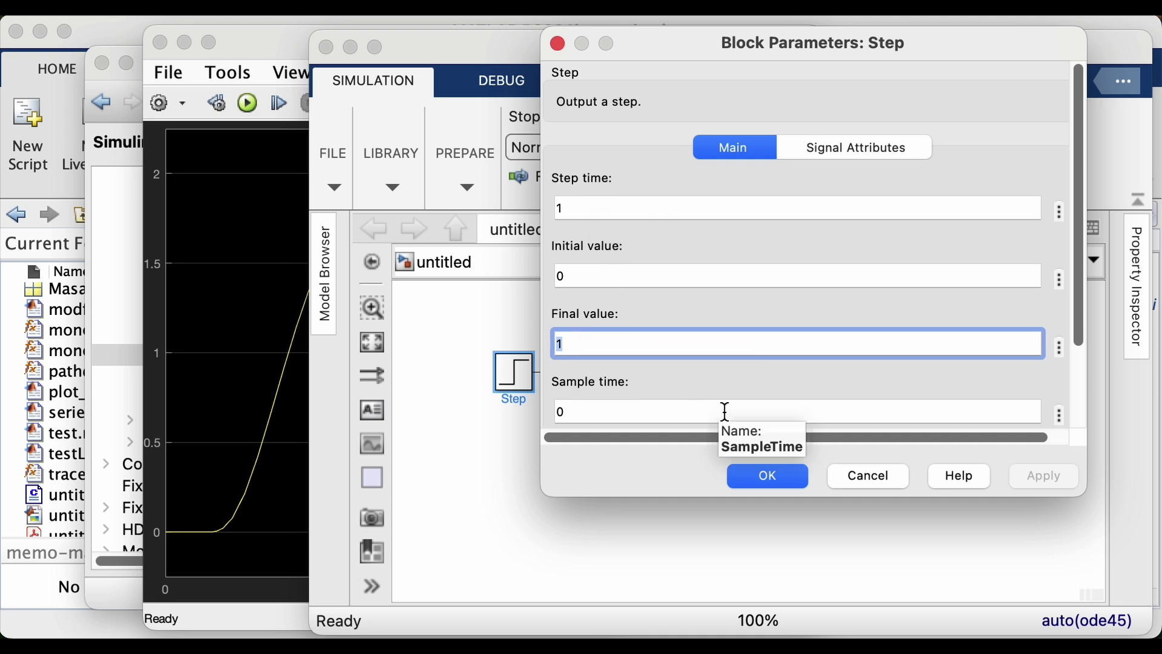
pyautogui.press('Return')
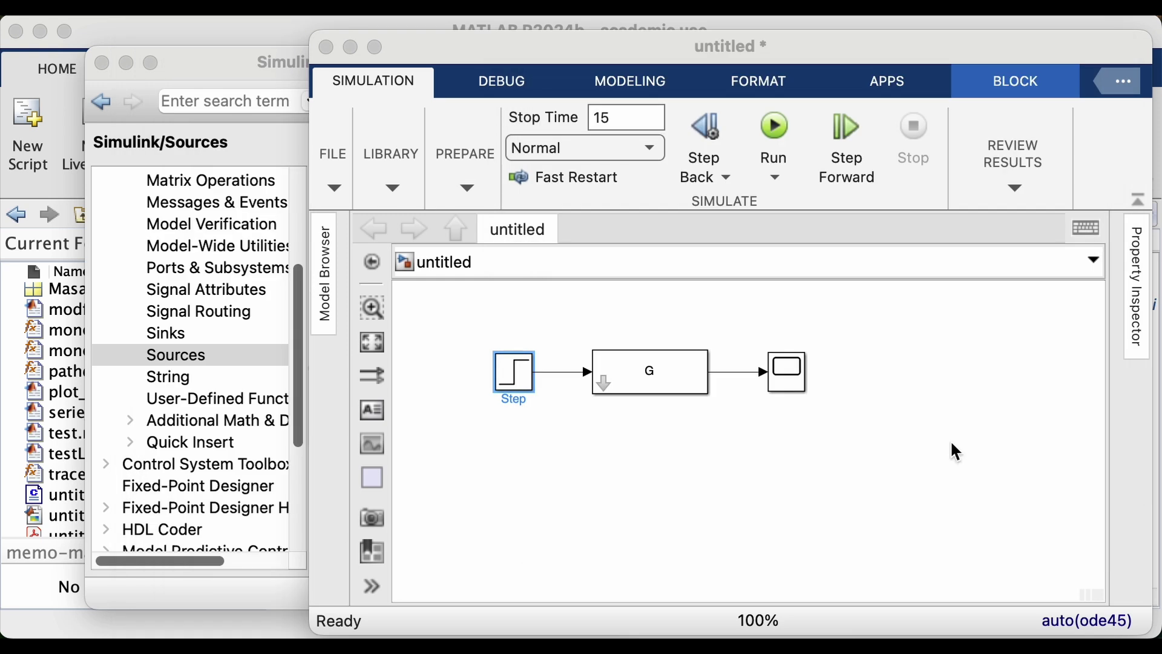
pyautogui.moveTo(930, 447); pyautogui.dragTo(925, 503)
pyautogui.moveTo(931, 446)
pyautogui.mouseDown()
pyautogui.moveTo(1006, 446)
pyautogui.moveTo(1014, 472)
pyautogui.moveTo(950, 509)
pyautogui.moveTo(927, 506)
pyautogui.mouseUp()
pyautogui.moveTo(962, 472); pyautogui.dragTo(999, 487)
pyautogui.moveTo(926, 473)
pyautogui.mouseDown()
pyautogui.moveTo(871, 472)
pyautogui.moveTo(926, 475)
pyautogui.mouseUp()
pyautogui.moveTo(890, 439); pyautogui.dragTo(903, 452)
pyautogui.moveTo(908, 438); pyautogui.dragTo(922, 453)
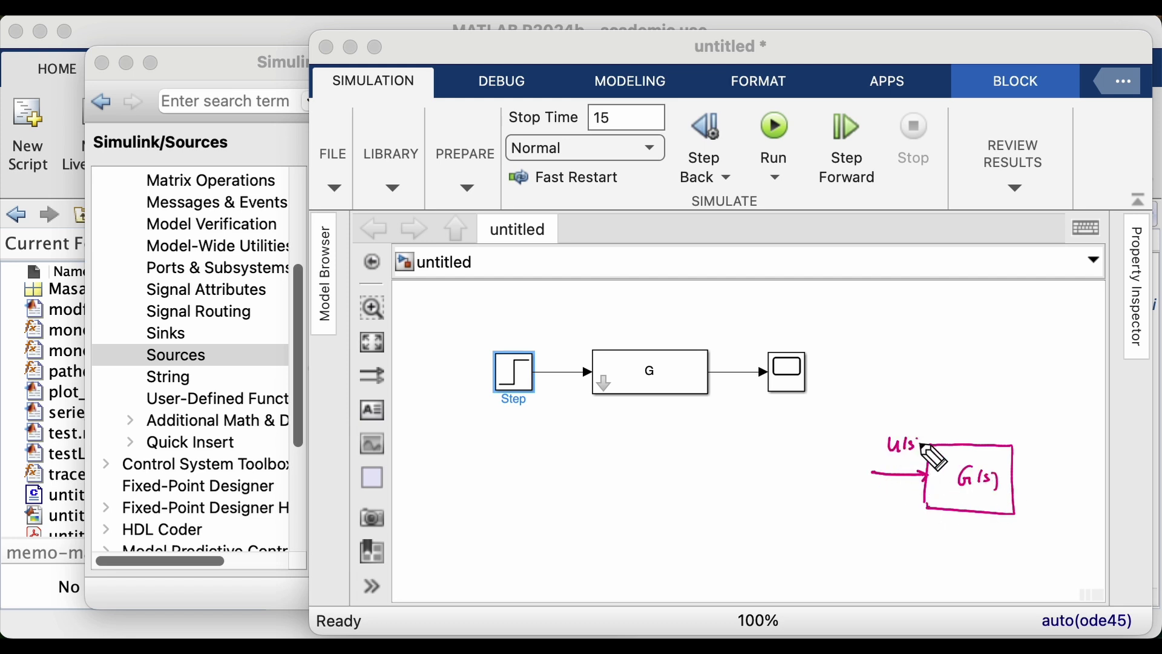
pyautogui.moveTo(1014, 478); pyautogui.dragTo(1084, 483)
pyautogui.moveTo(1075, 477); pyautogui.dragTo(1086, 485)
pyautogui.moveTo(1059, 439)
pyautogui.mouseDown()
pyautogui.moveTo(1063, 464)
pyautogui.moveTo(1083, 451)
pyautogui.moveTo(1089, 462)
pyautogui.moveTo(1041, 547)
pyautogui.moveTo(813, 546)
pyautogui.mouseUp()
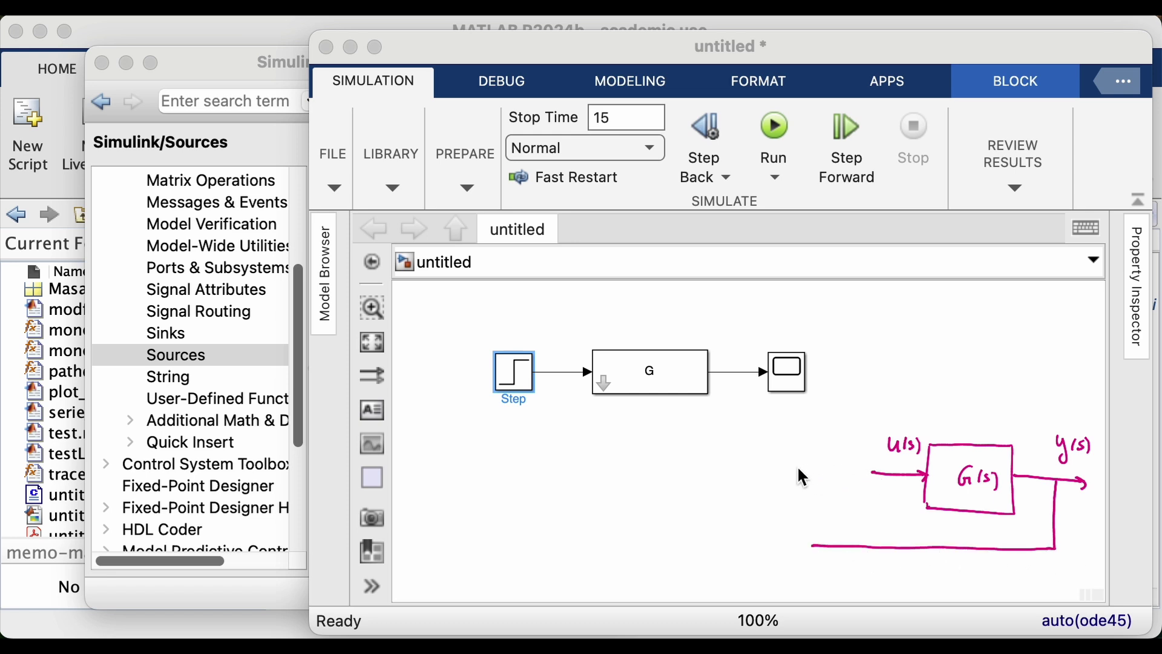
pyautogui.moveTo(797, 459); pyautogui.dragTo(787, 467)
pyautogui.moveTo(780, 462); pyautogui.dragTo(819, 548)
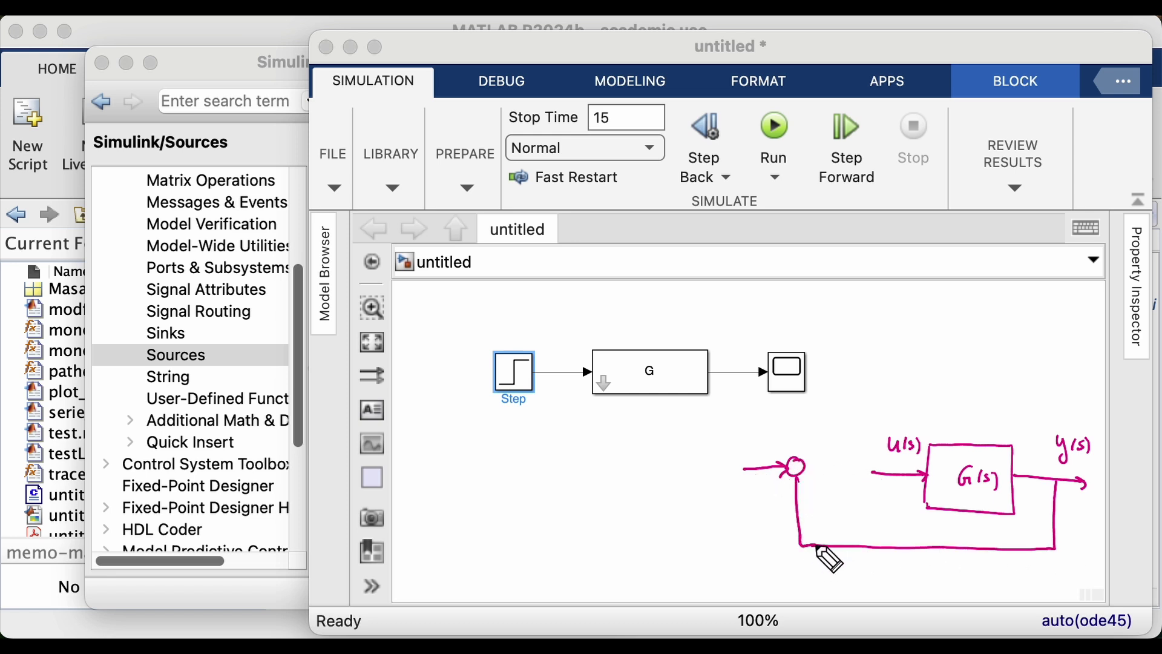
pyautogui.moveTo(793, 487); pyautogui.dragTo(806, 488)
pyautogui.moveTo(778, 449); pyautogui.dragTo(789, 448)
pyautogui.moveTo(783, 443)
pyautogui.mouseDown()
pyautogui.moveTo(783, 454)
pyautogui.moveTo(729, 441)
pyautogui.mouseUp()
pyautogui.moveTo(721, 437); pyautogui.dragTo(743, 451)
pyautogui.moveTo(752, 443); pyautogui.dragTo(748, 450)
pyautogui.moveTo(757, 441)
pyautogui.mouseDown()
pyautogui.moveTo(871, 489)
pyautogui.moveTo(838, 451)
pyautogui.moveTo(854, 483)
pyautogui.mouseUp()
pyautogui.moveTo(857, 474); pyautogui.dragTo(870, 482)
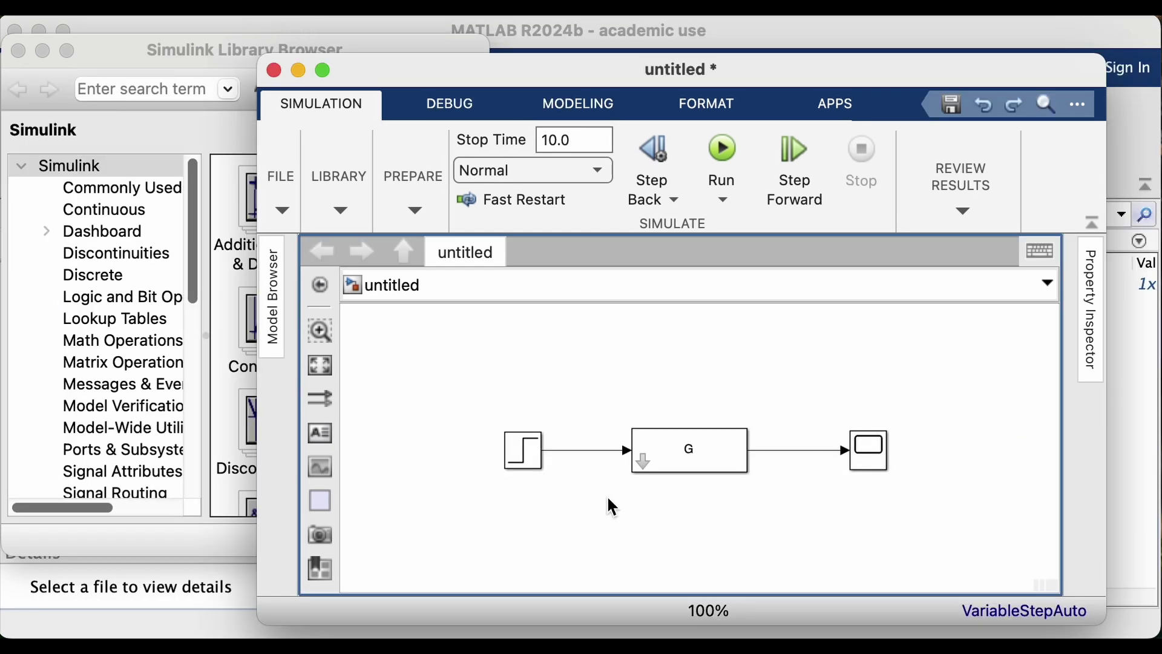
# Reposition the diagram, delete the line between the Step and G blocks, and move Step farther from G to make room.
pyautogui.moveTo(484, 400); pyautogui.dragTo(986, 528)
pyautogui.click(516, 383)
pyautogui.press('Delete')
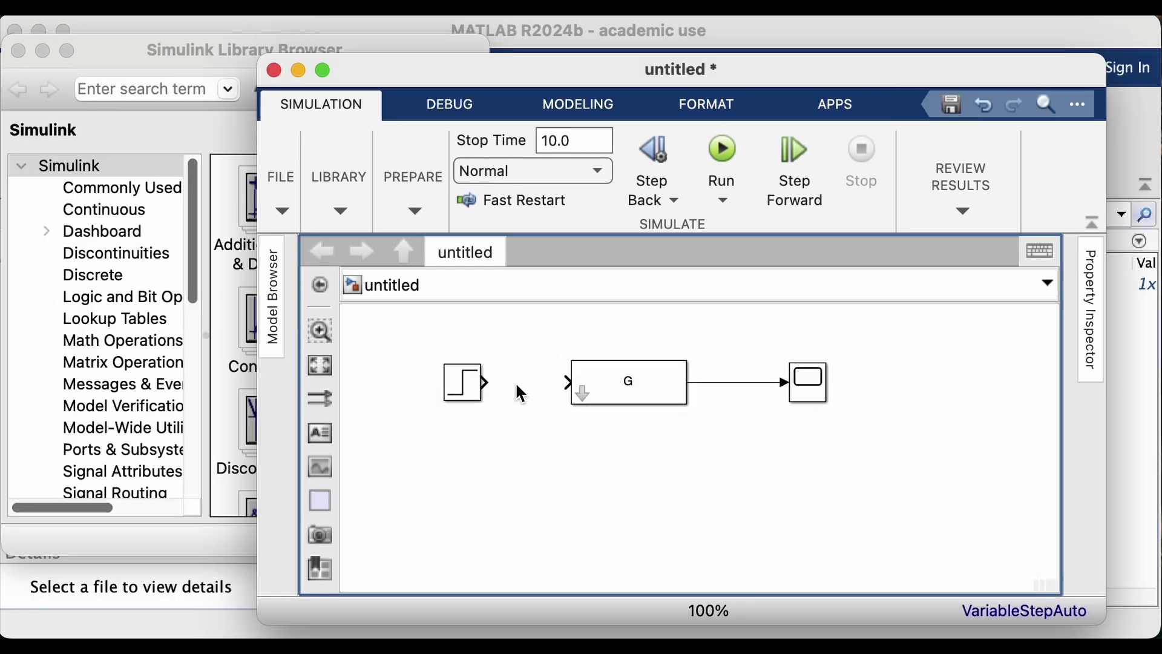
pyautogui.click(643, 414)
pyautogui.click(463, 394)
pyautogui.moveTo(464, 394); pyautogui.dragTo(375, 377)
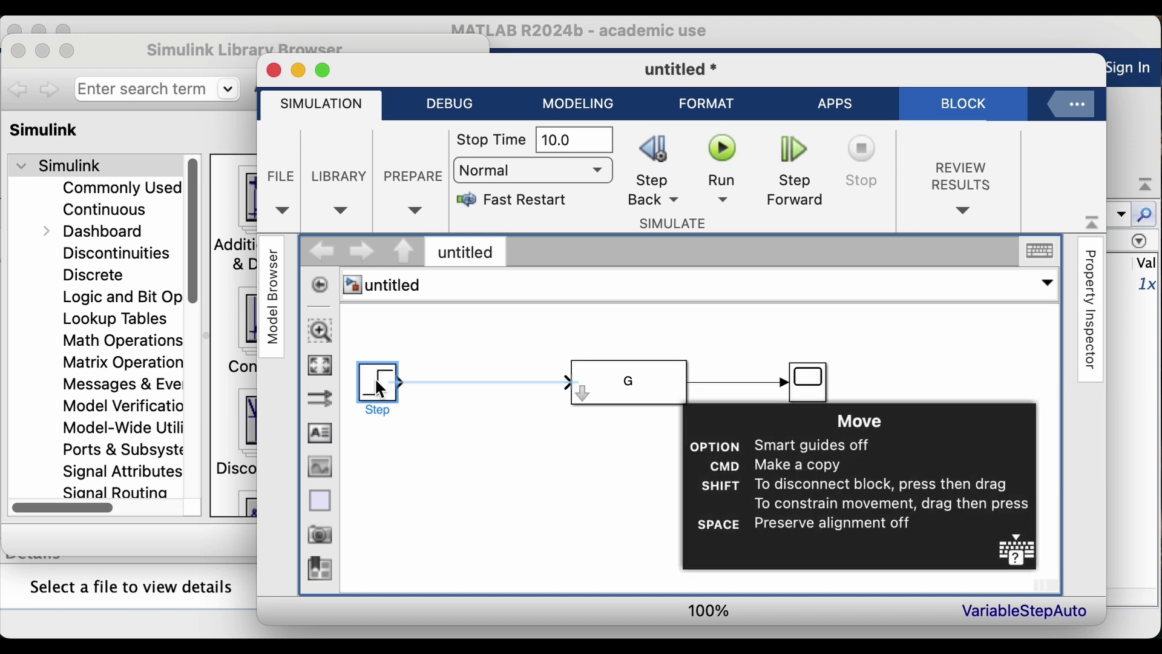
# Insert a Sum block through the quick block search and place it after the Step block, connected to its output.
pyautogui.doubleClick(440, 465)
pyautogui.write('sum`')
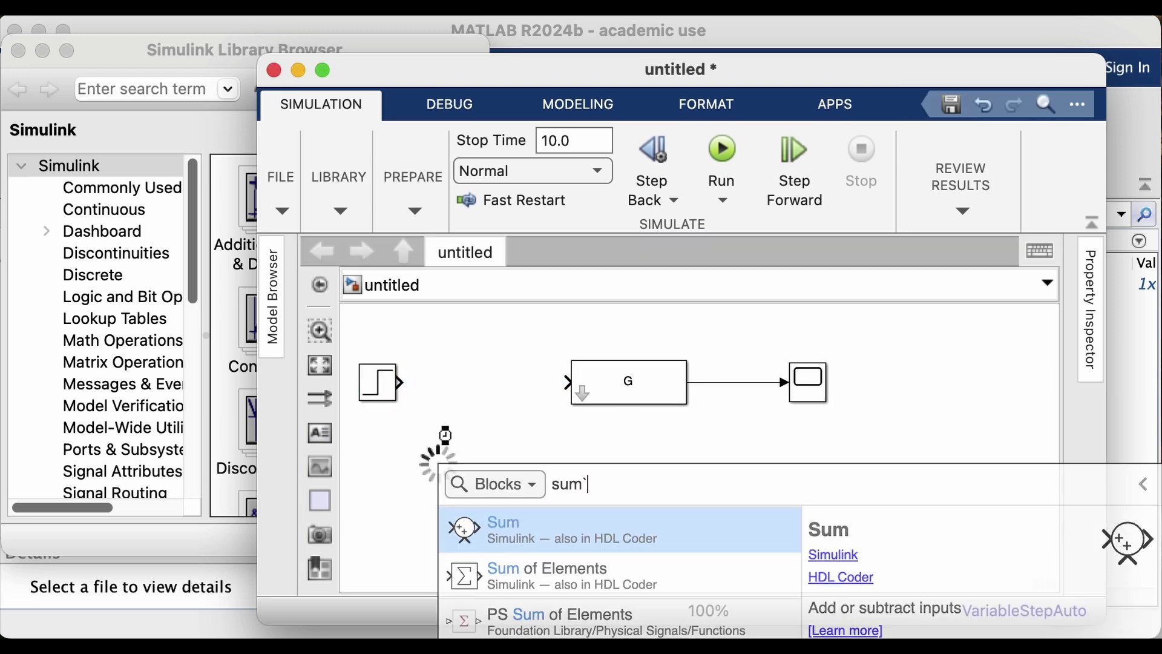
pyautogui.press('Return')
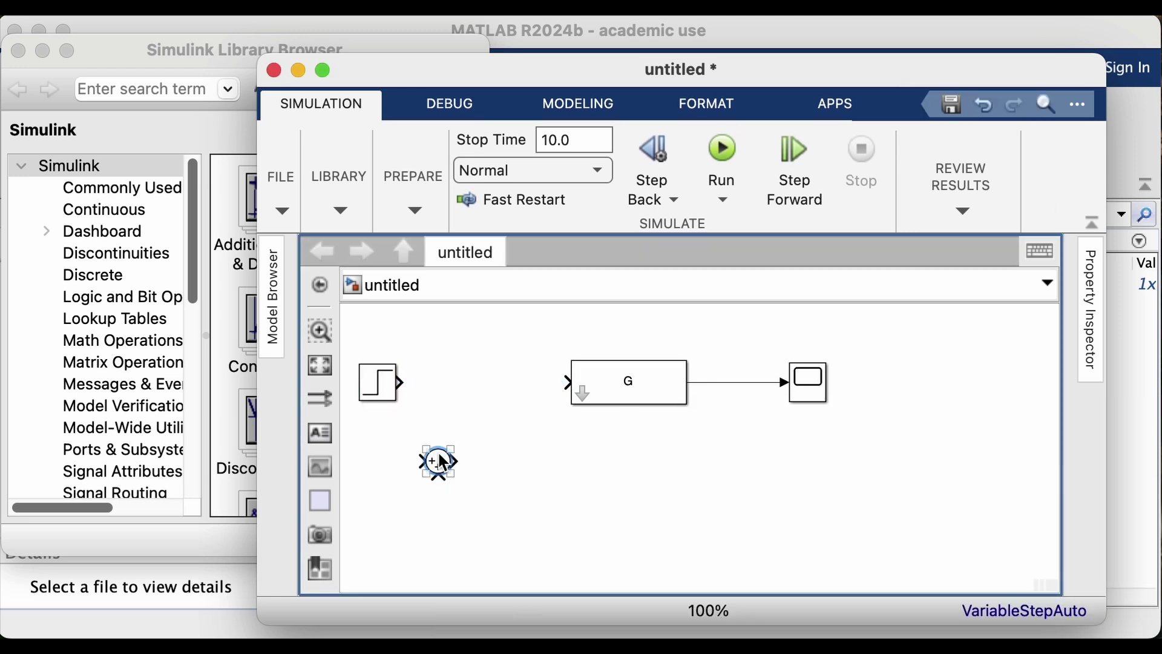
pyautogui.moveTo(436, 463); pyautogui.dragTo(457, 384)
# Set the Sum block's list of signs to |+- and connect its negative input to G's output line as a feedback loop.
pyautogui.doubleClick(457, 384)
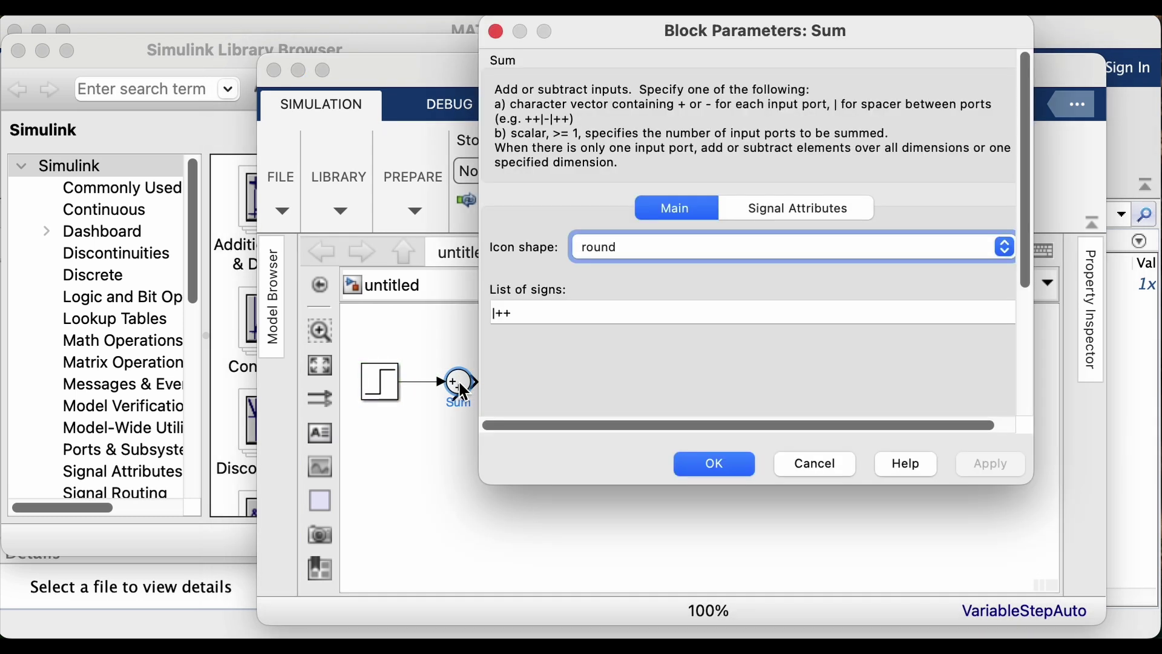
pyautogui.click(545, 309)
pyautogui.press('BackSpace')
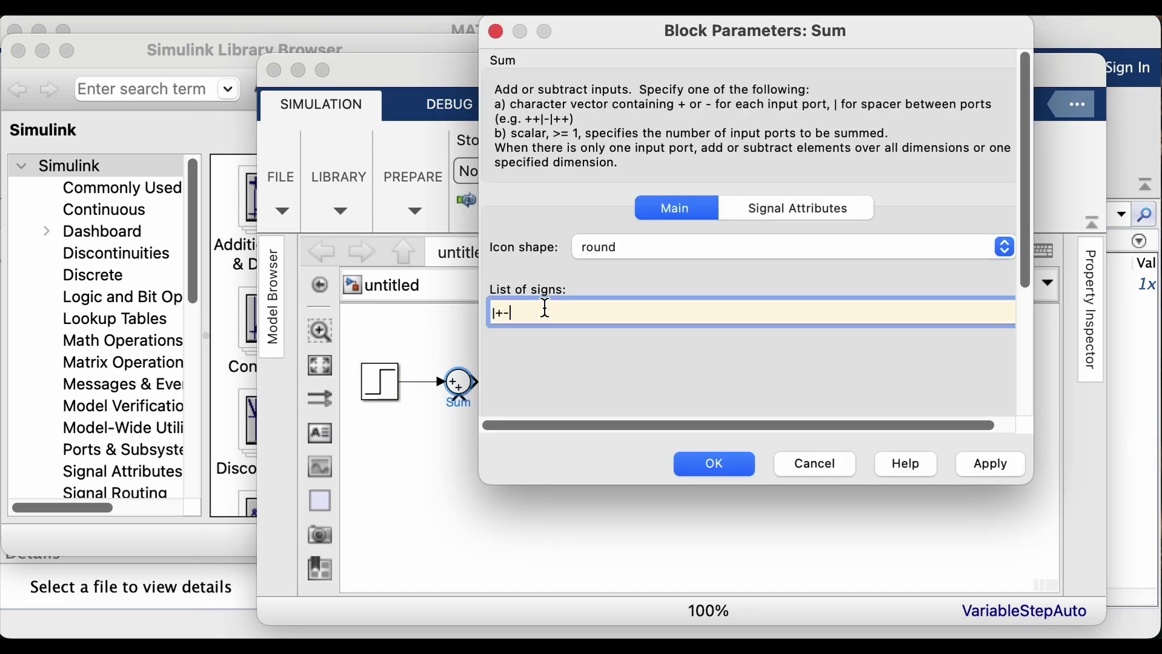
pyautogui.press('Return')
pyautogui.moveTo(458, 405)
pyautogui.mouseDown()
pyautogui.moveTo(755, 394)
pyautogui.moveTo(740, 384)
pyautogui.mouseUp()
pyautogui.moveTo(521, 433); pyautogui.dragTo(523, 464)
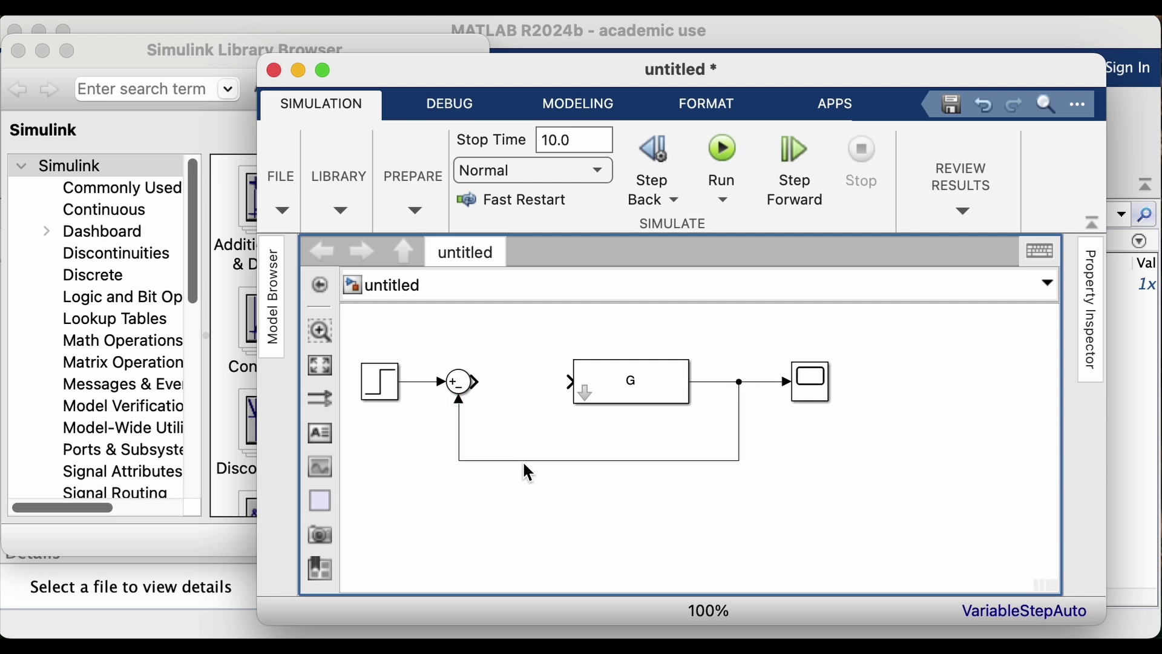
# Insert a Gain block through the quick block search and connect it between the Sum and G blocks.
pyautogui.doubleClick(420, 517)
pyautogui.write('gain')
pyautogui.press('Return')
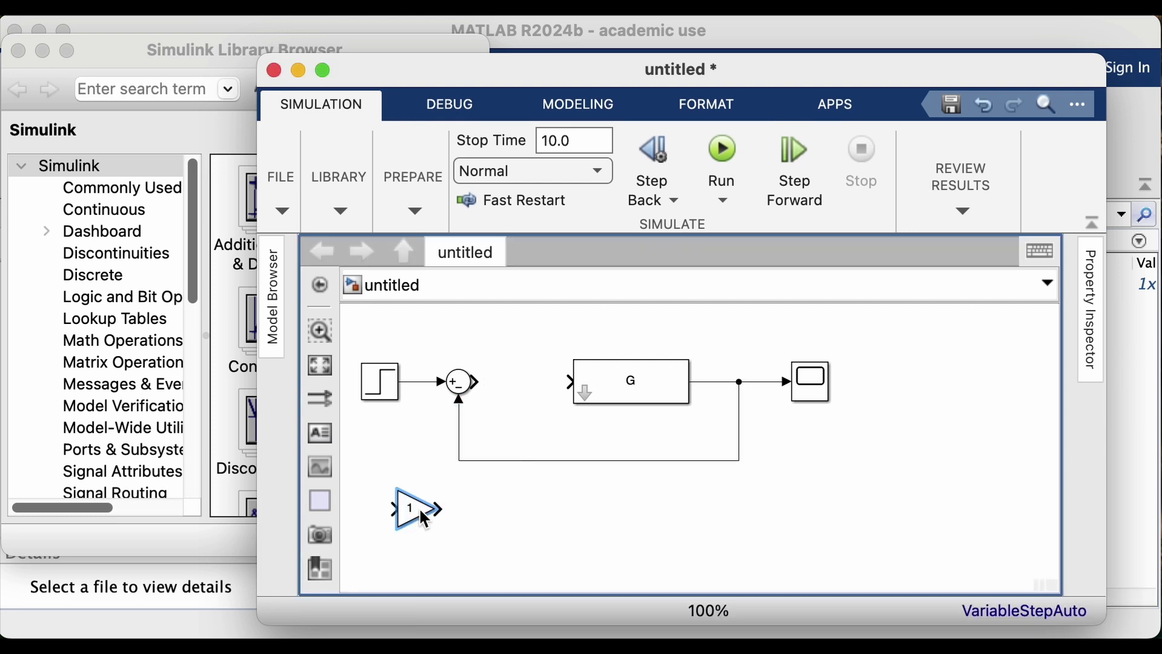
pyautogui.moveTo(427, 508); pyautogui.dragTo(524, 383)
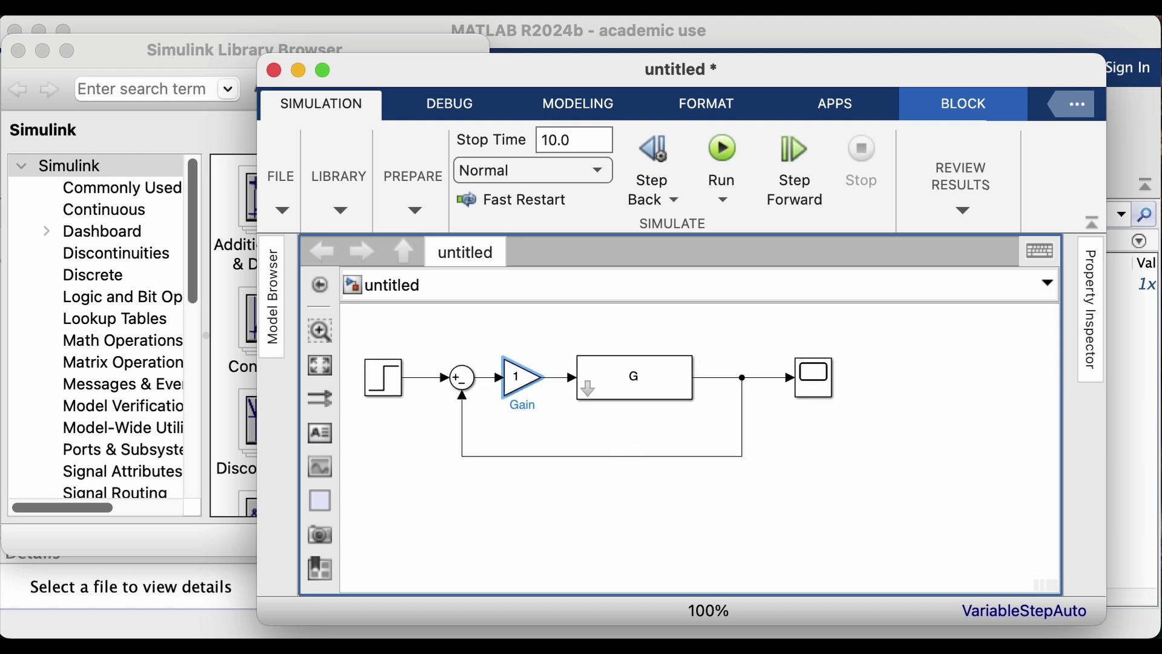
pyautogui.click(645, 393)
pyautogui.click(625, 506)
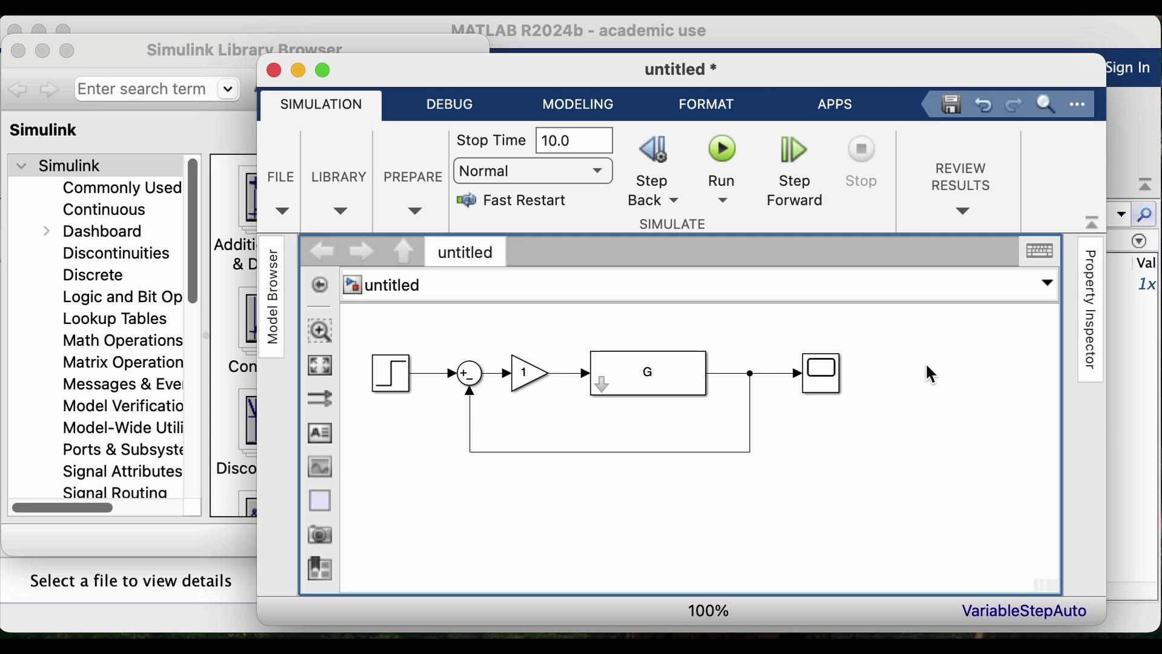
# Check the Gain block's parameters, and switch to the MATLAB Command Window to define k=0.5.
pyautogui.doubleClick(525, 378)
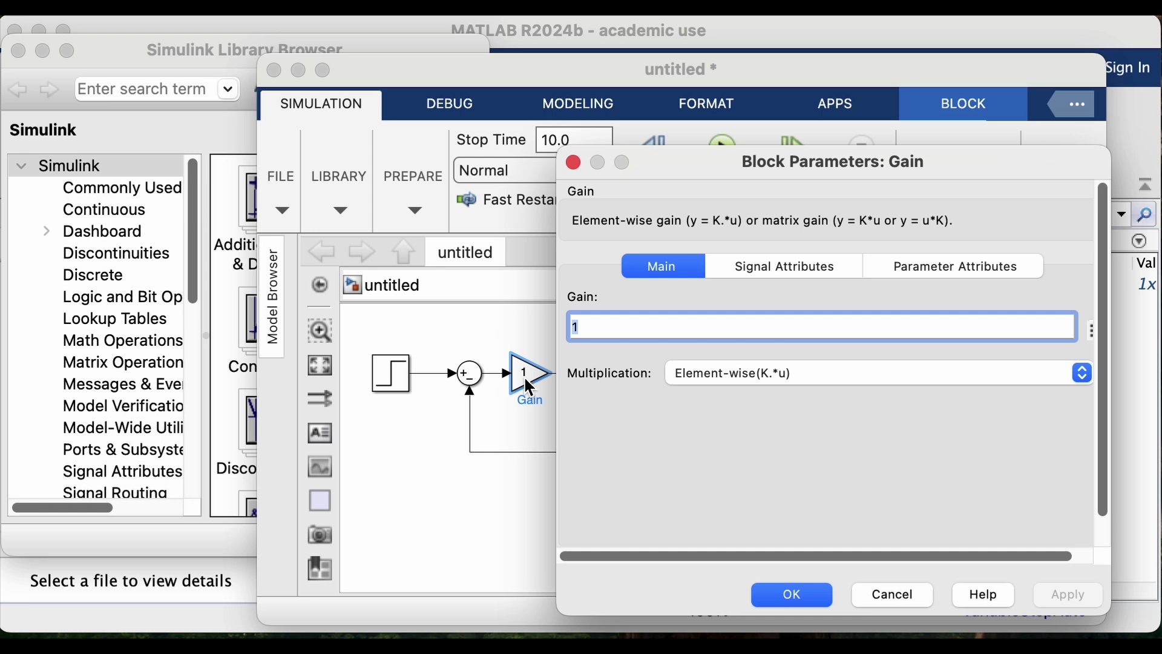
pyautogui.click(792, 594)
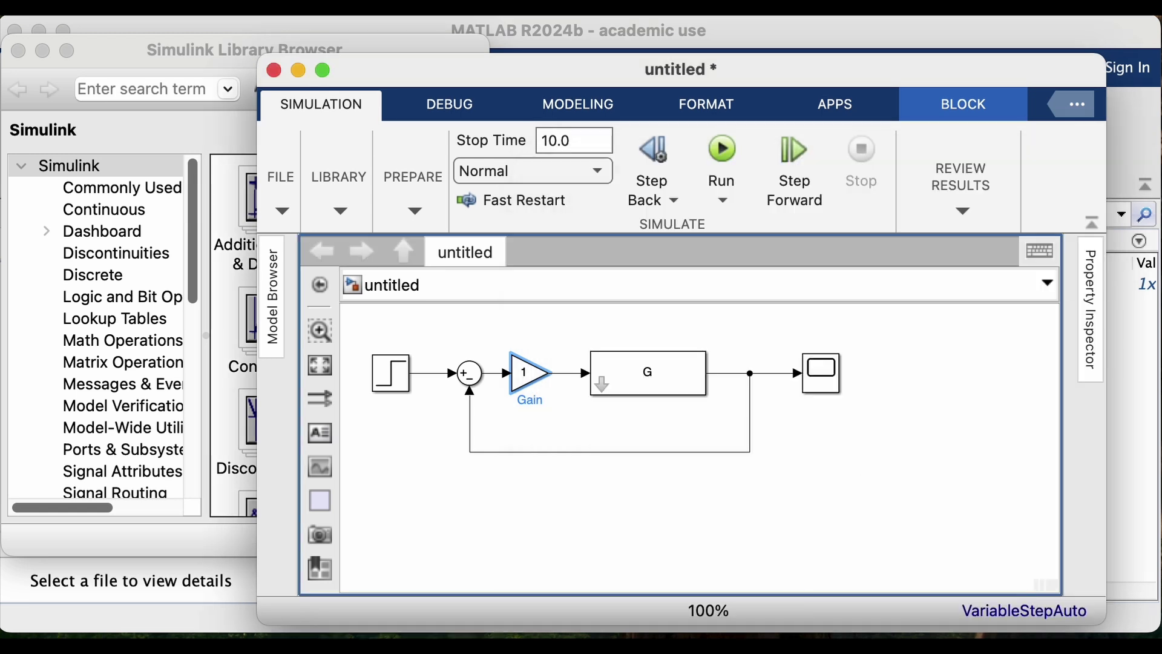
pyautogui.click(410, 495)
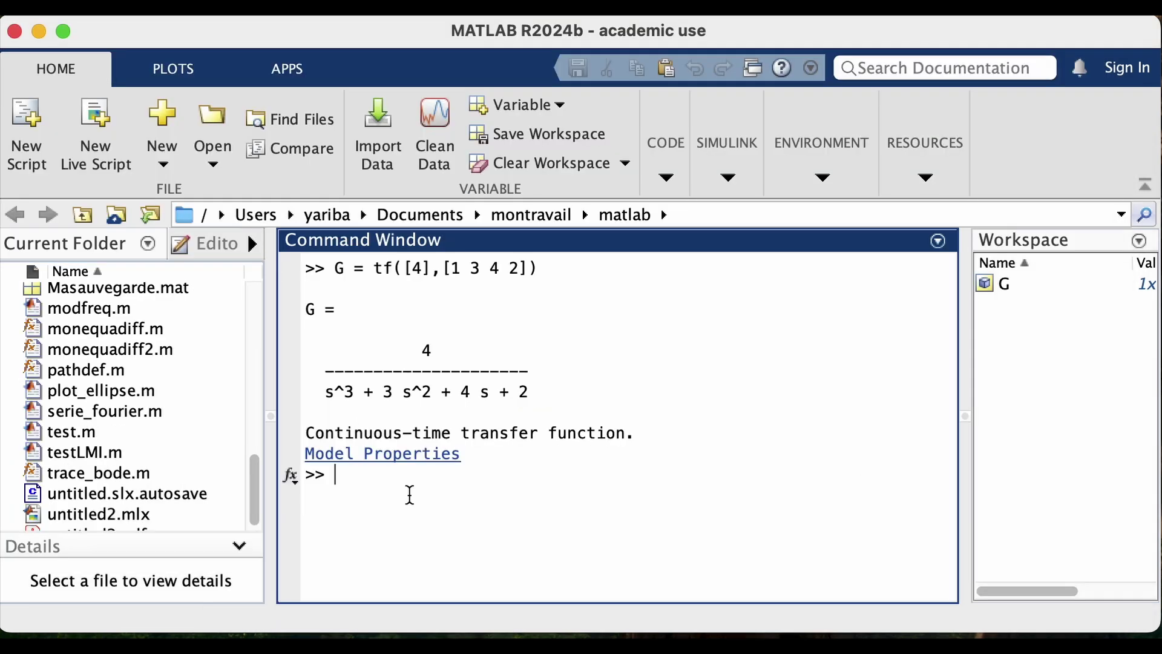
pyautogui.write('k=0.5')
pyautogui.press('Return')
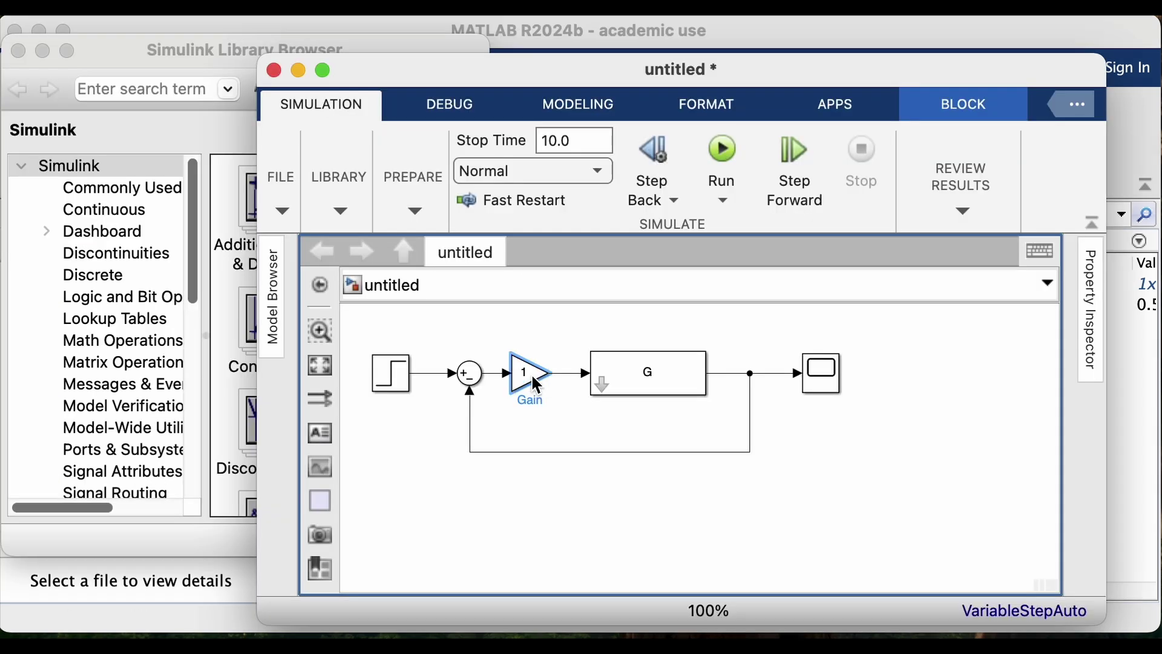
# Back in the Simulink model, set the Gain block's gain to the workspace variable k.
pyautogui.doubleClick(532, 376)
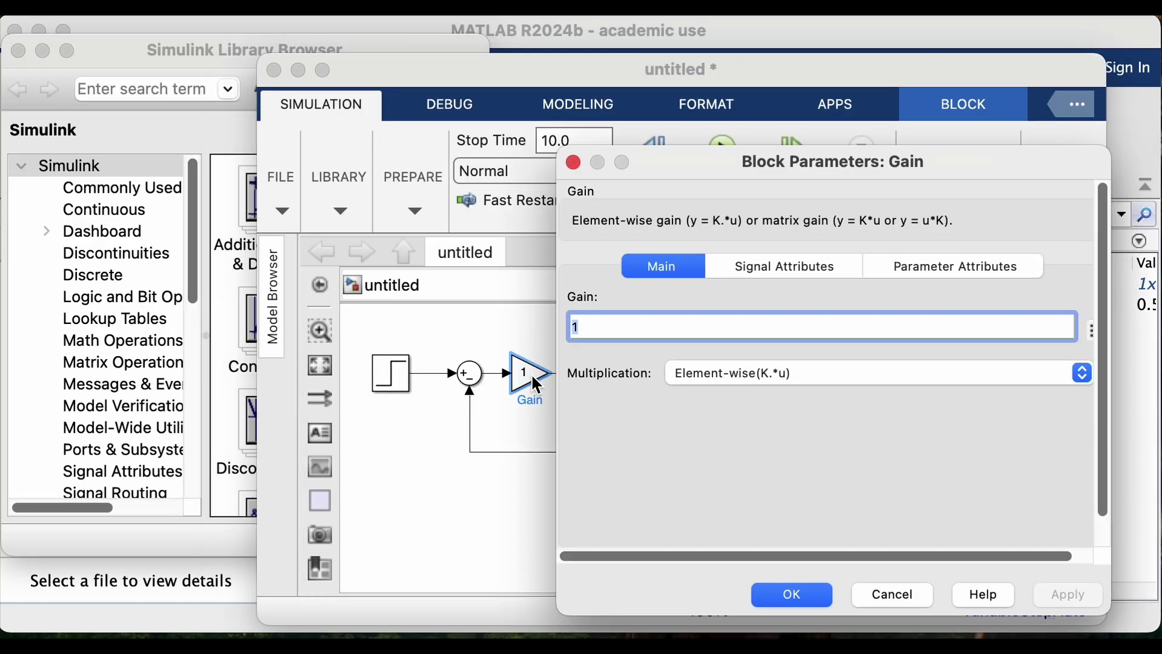
pyautogui.write('k')
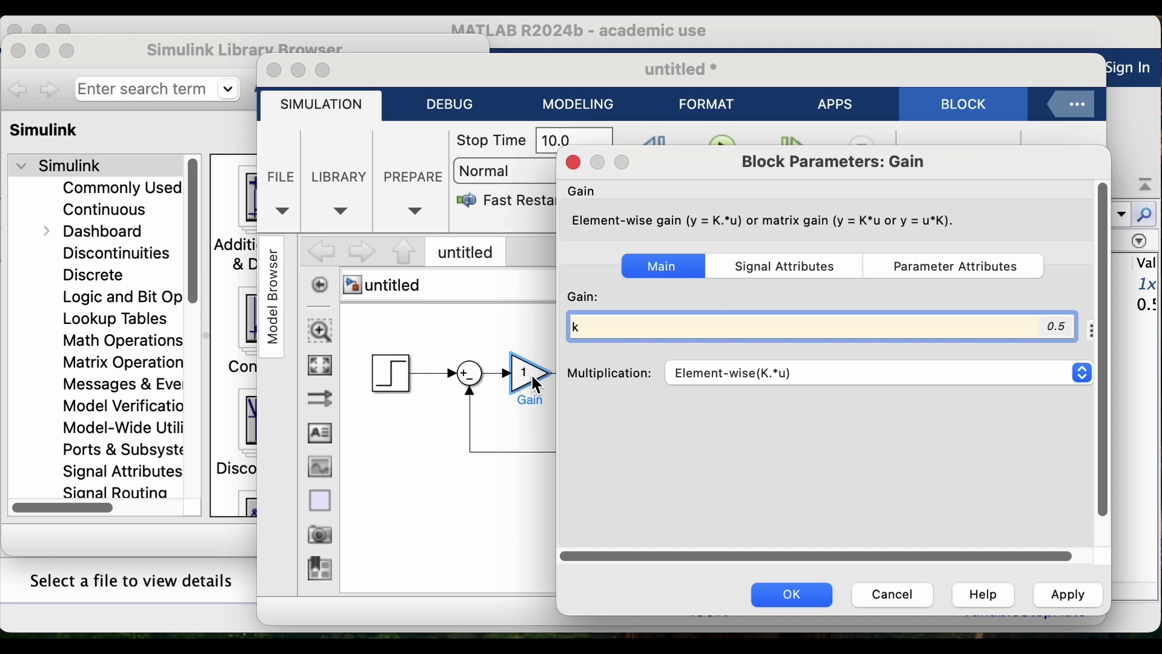
pyautogui.press('Return')
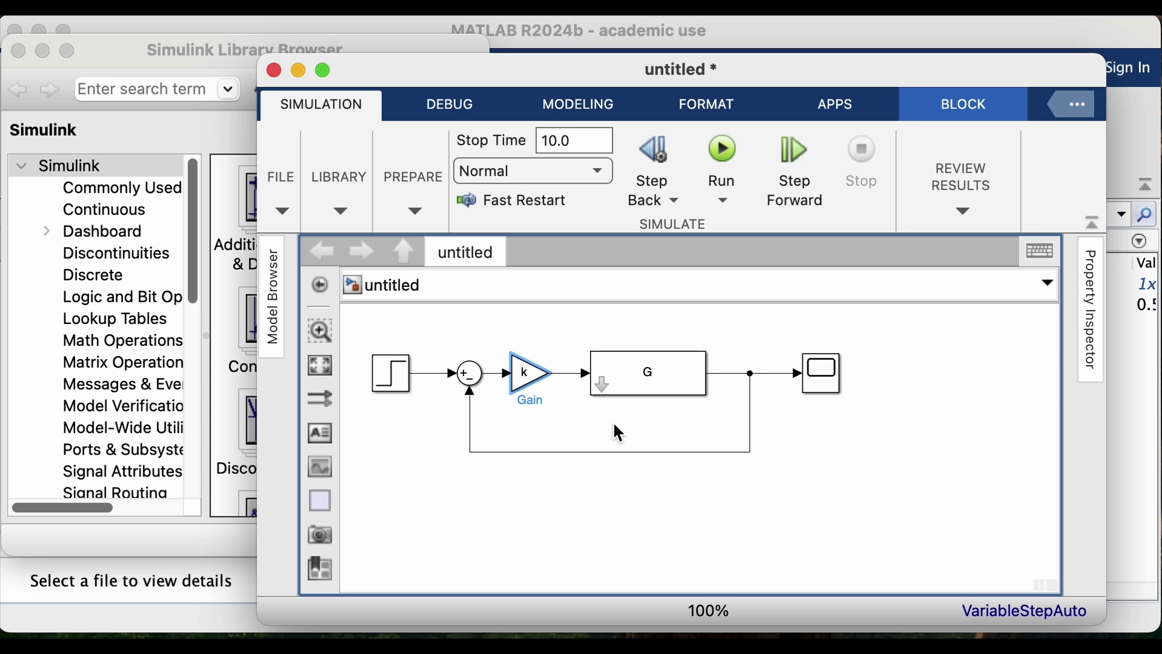
# Run the closed-loop simulation with gain k, view the response in the Scope, and close the Scope window.
pyautogui.click(737, 151)
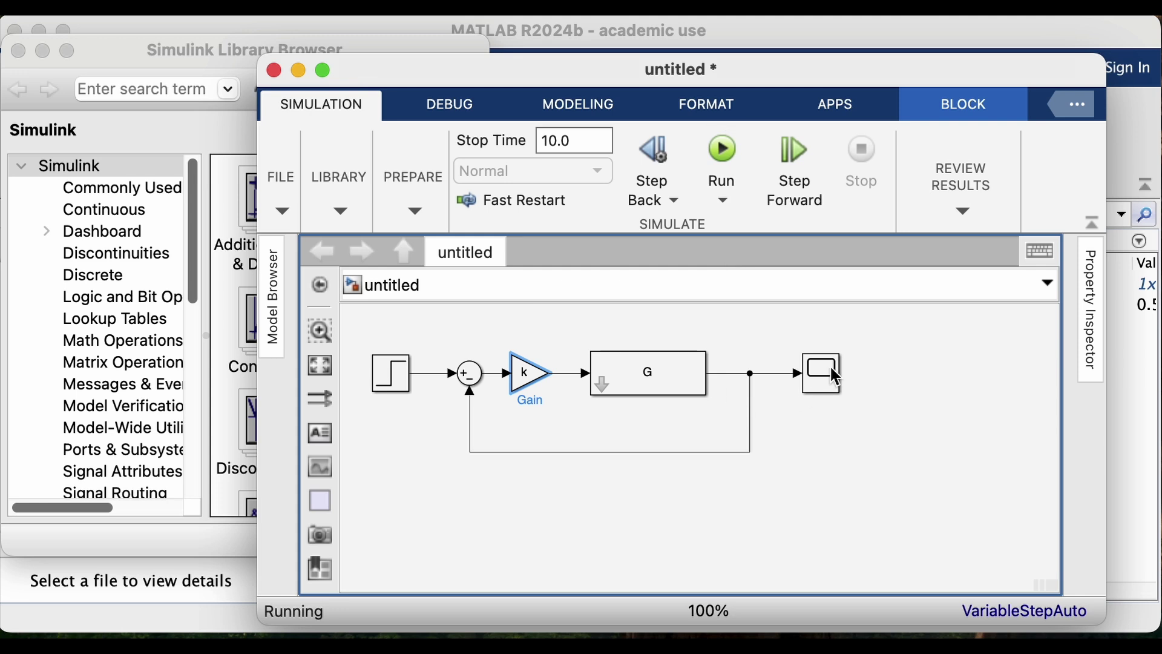
pyautogui.doubleClick(827, 379)
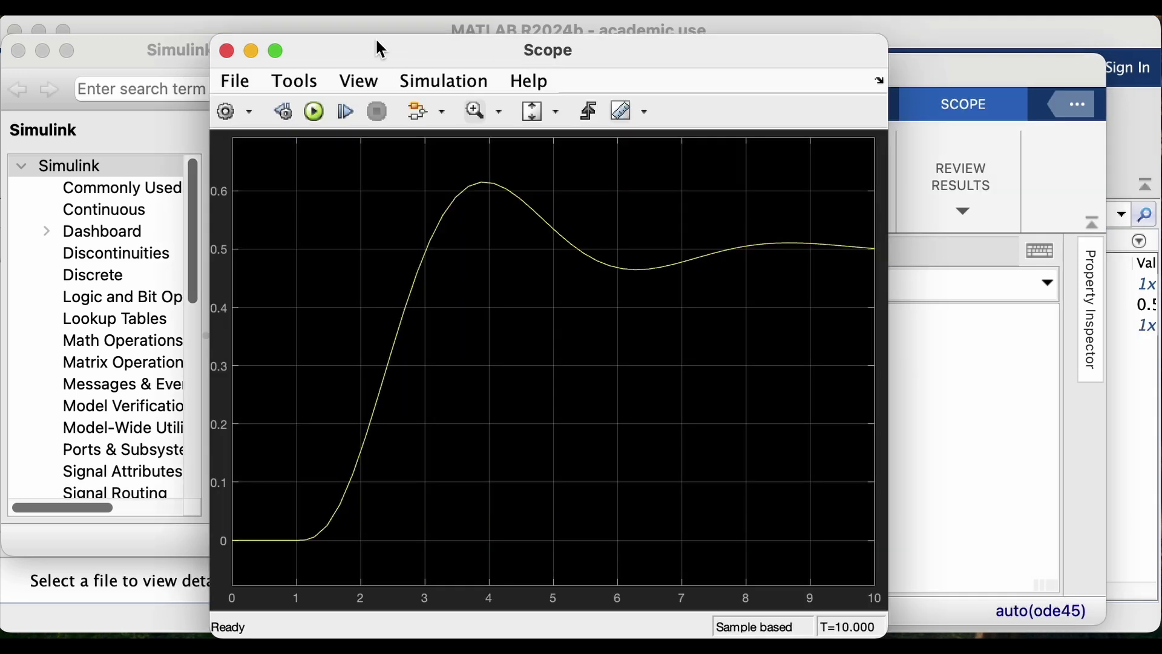
pyautogui.click(227, 50)
# Set the simulation stop time to 15.0.
pyautogui.click(592, 138)
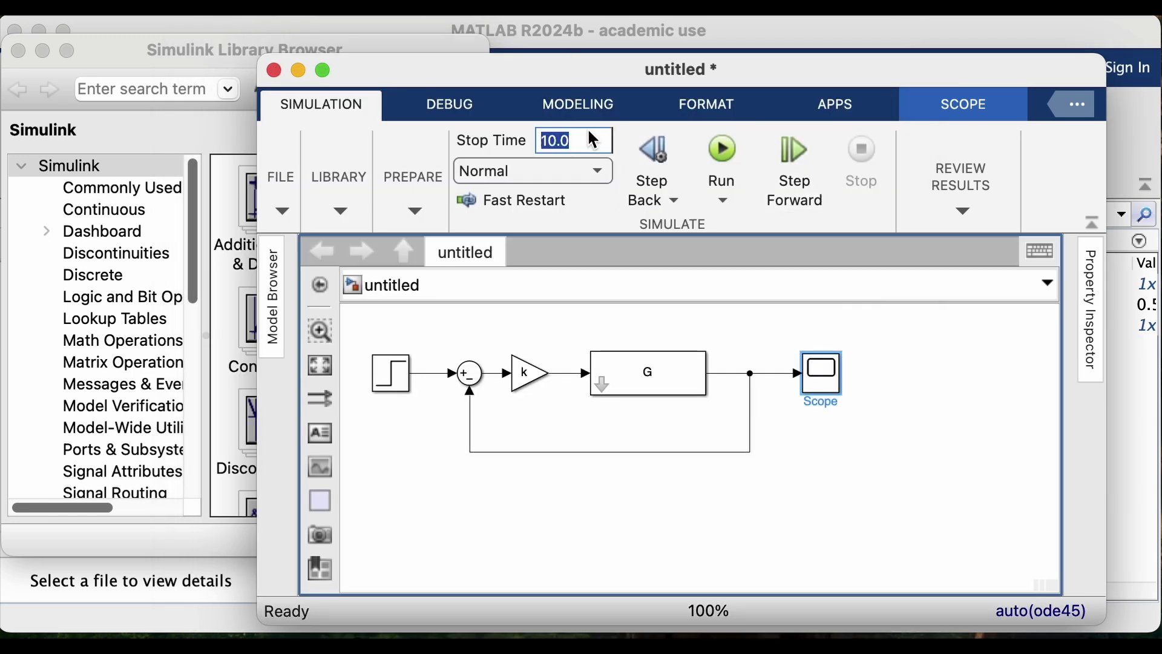
pyautogui.press('Left')
pyautogui.press('Right')
pyautogui.press('Right')
pyautogui.press('BackSpace')
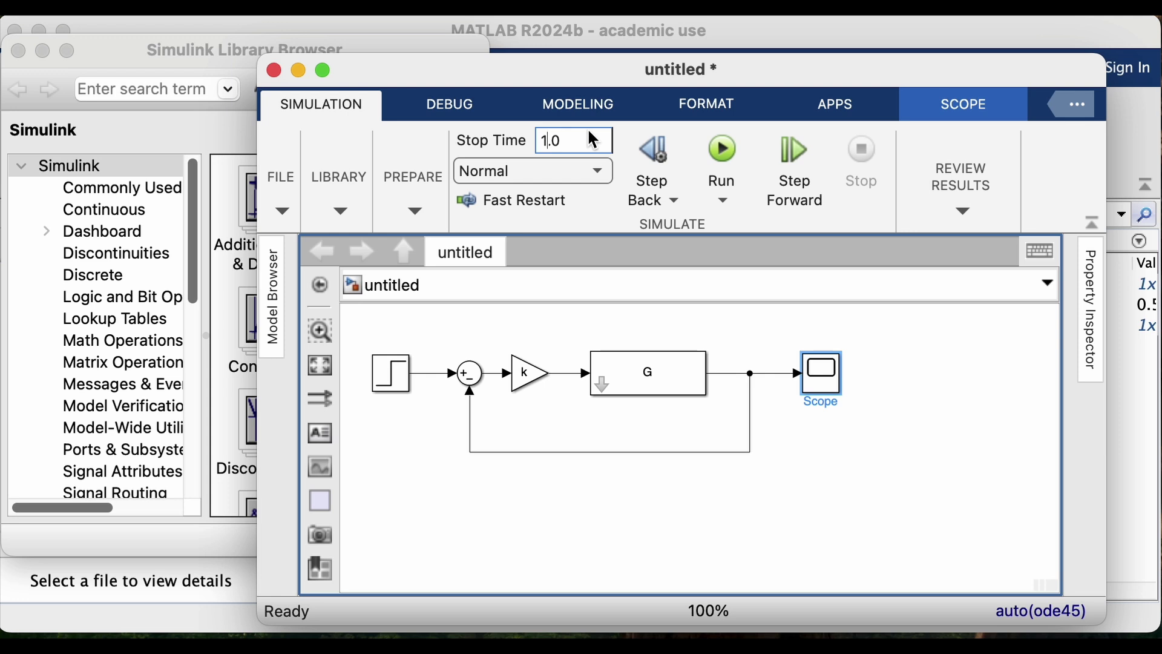
pyautogui.write('5')
# Set the Gain block's gain to 1 in its block parameters.
pyautogui.click(529, 391)
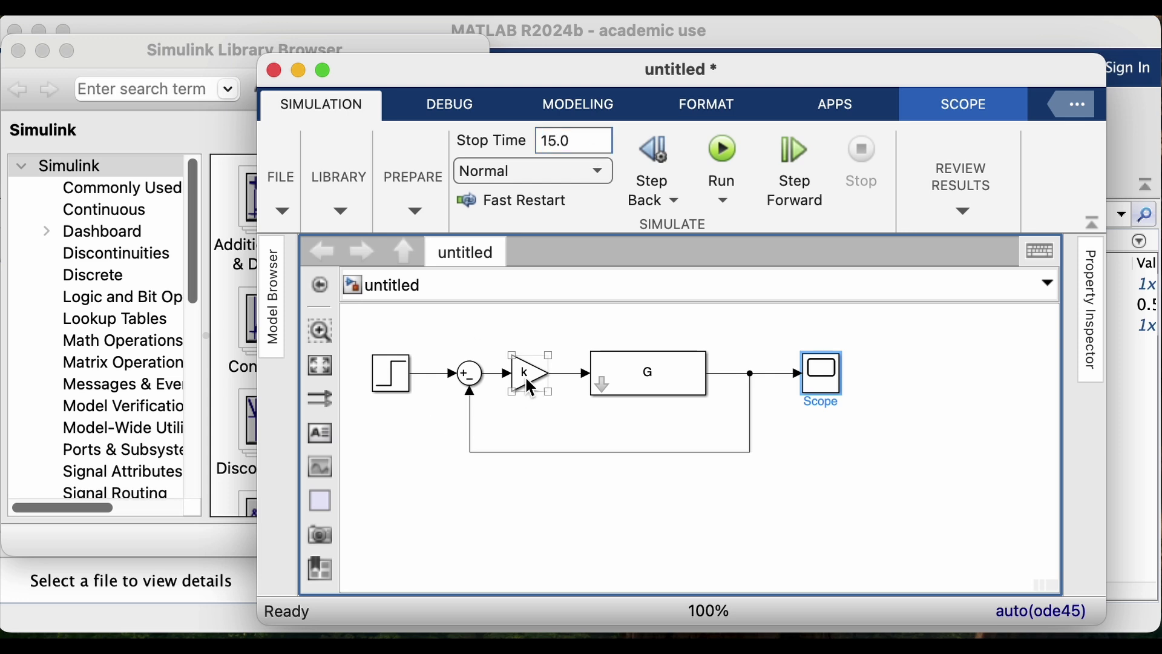
pyautogui.doubleClick(525, 375)
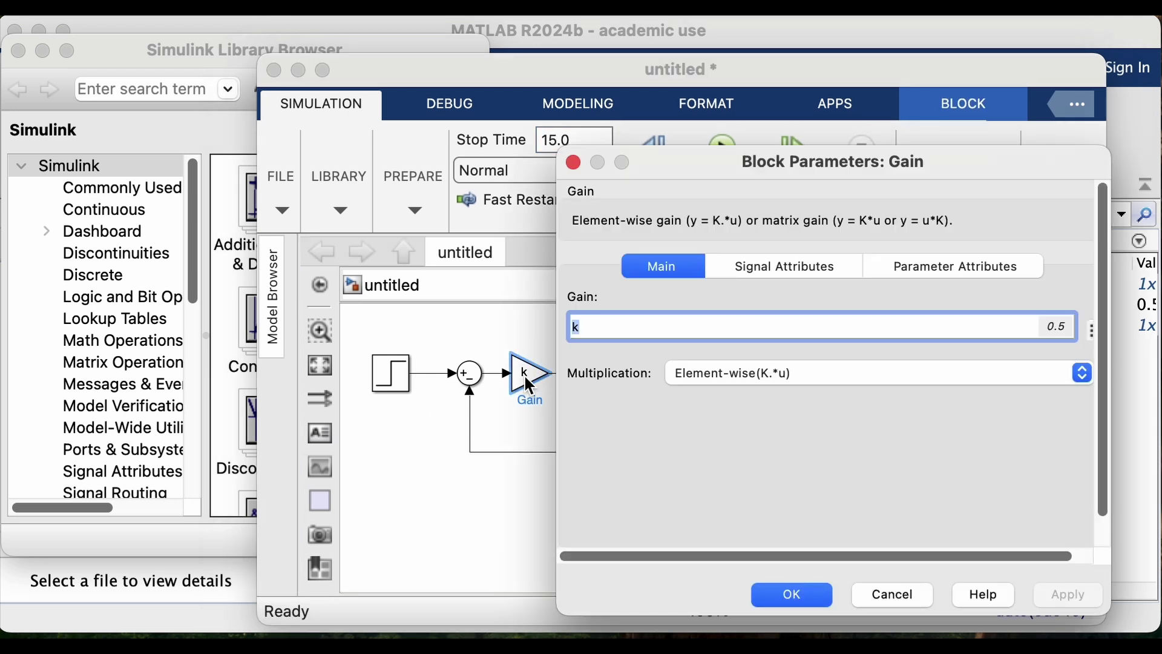
pyautogui.write('1')
pyautogui.press('Return')
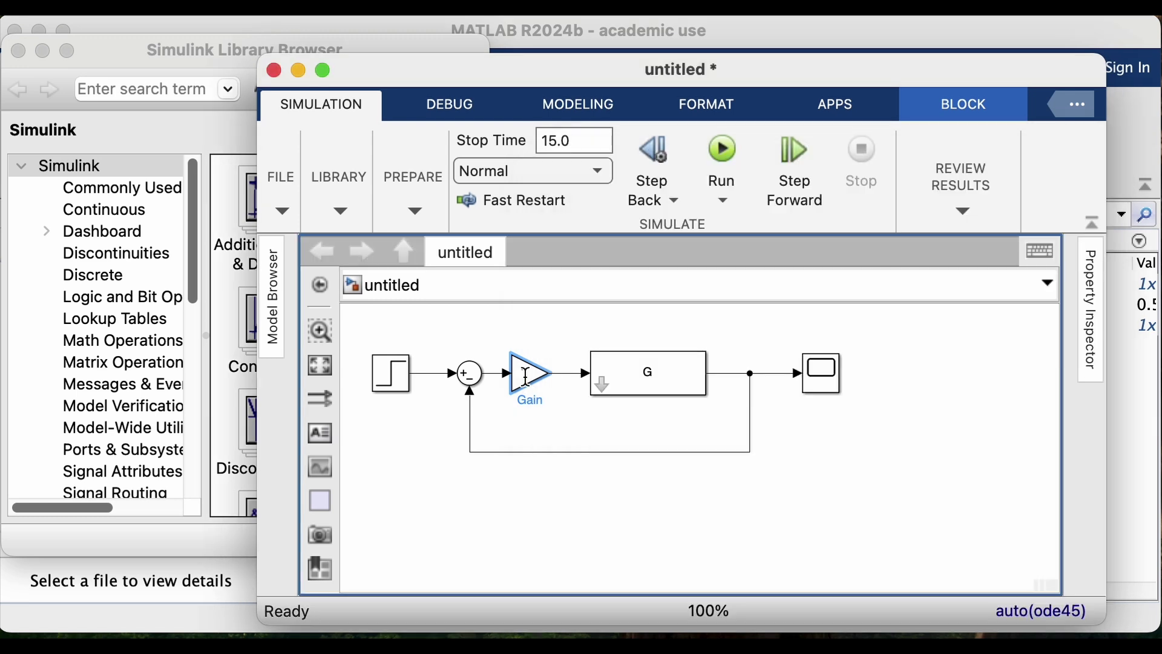
# Run the simulation, examine the response's first peak up close in the Scope, and scale the axes back to the full curve.
pyautogui.click(725, 155)
pyautogui.doubleClick(818, 376)
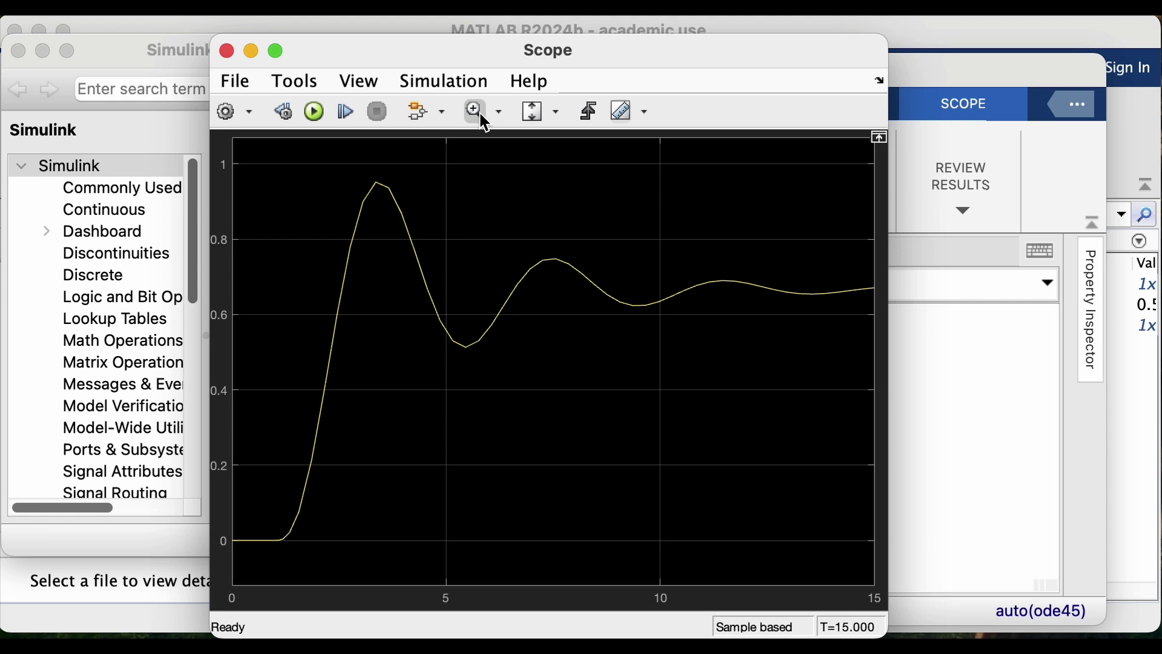
pyautogui.moveTo(321, 162); pyautogui.dragTo(443, 323)
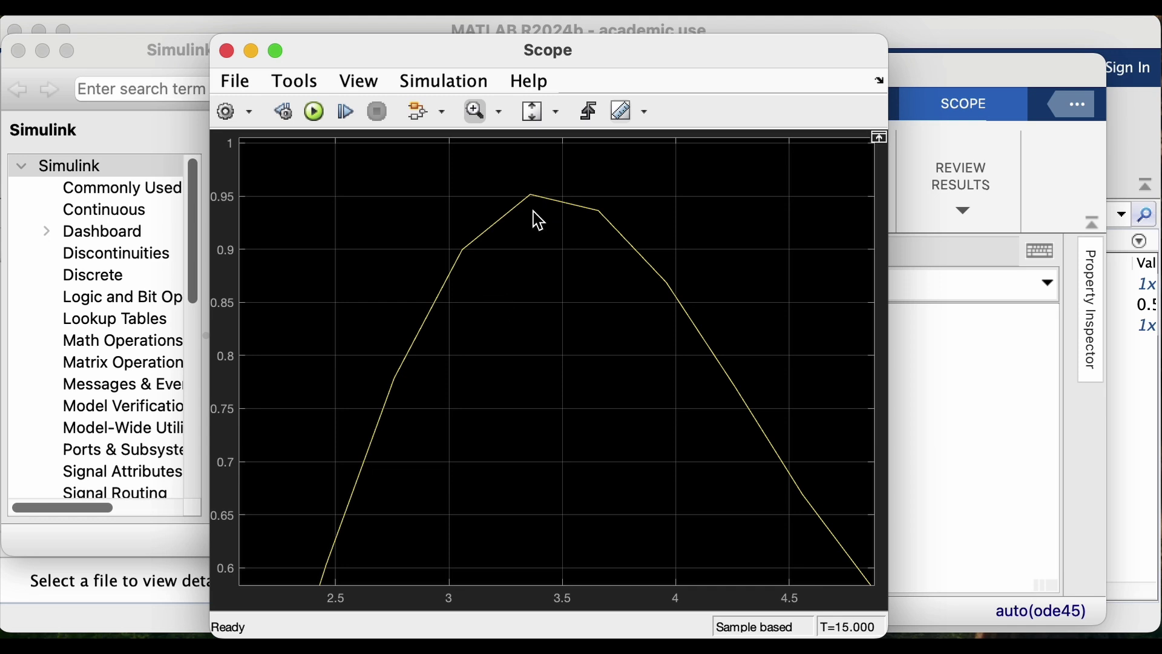
pyautogui.click(558, 113)
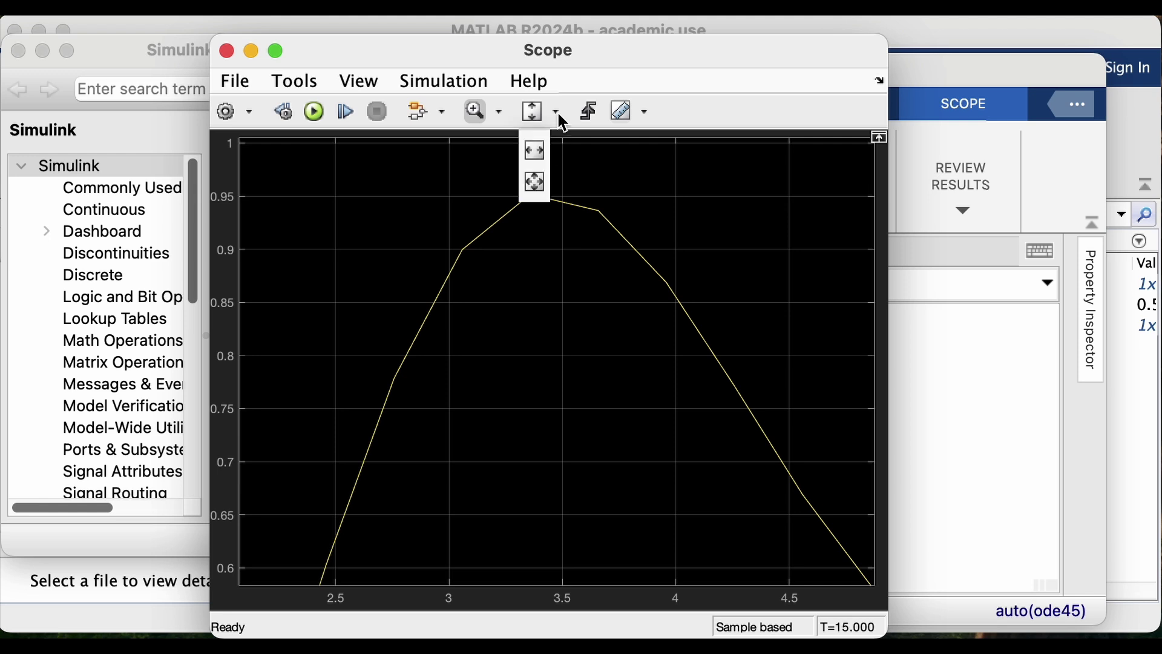
pyautogui.click(535, 182)
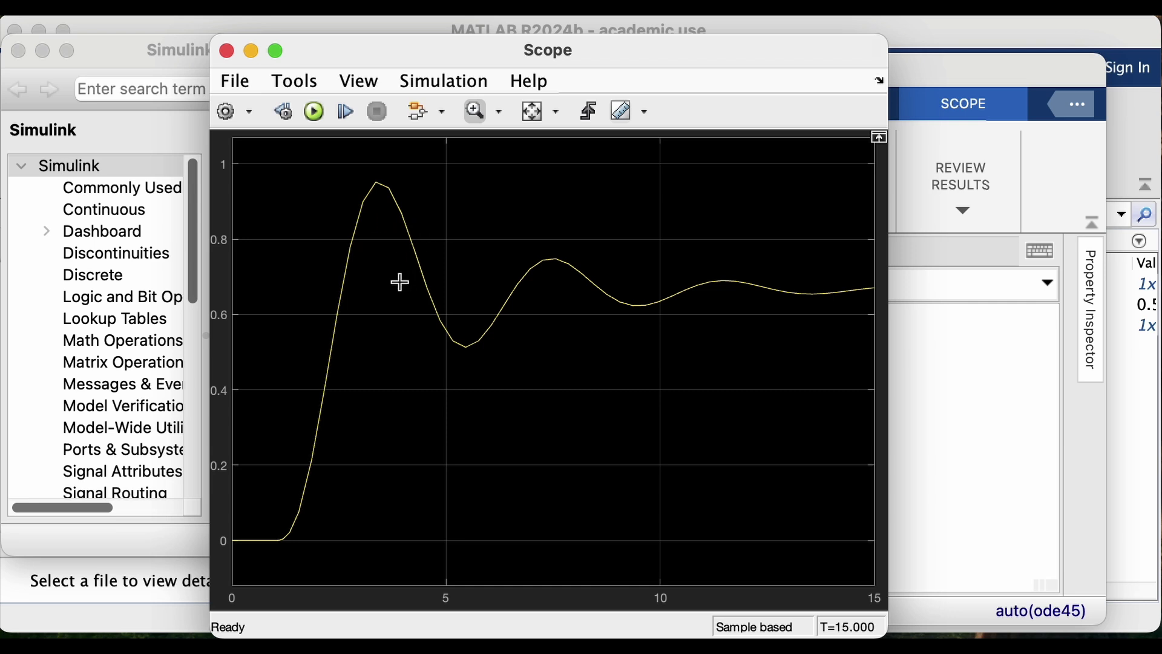
# In the model's solver settings, review the solver type and solver options, and edit the relative tolerance in the solver details.
pyautogui.click(964, 74)
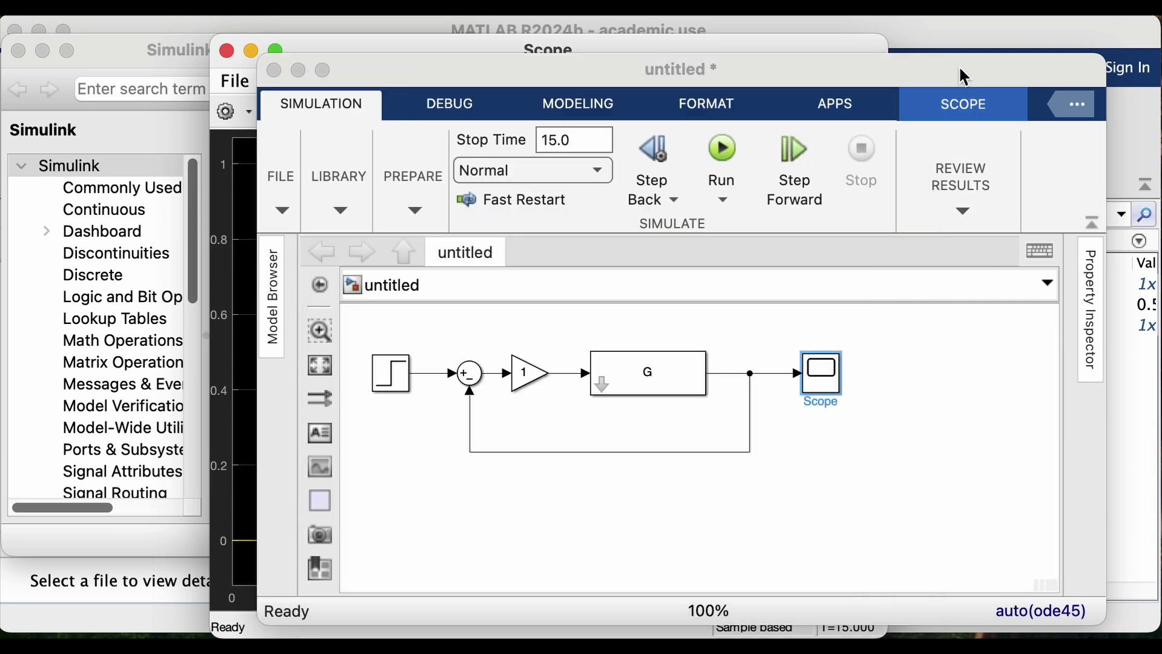
pyautogui.click(578, 104)
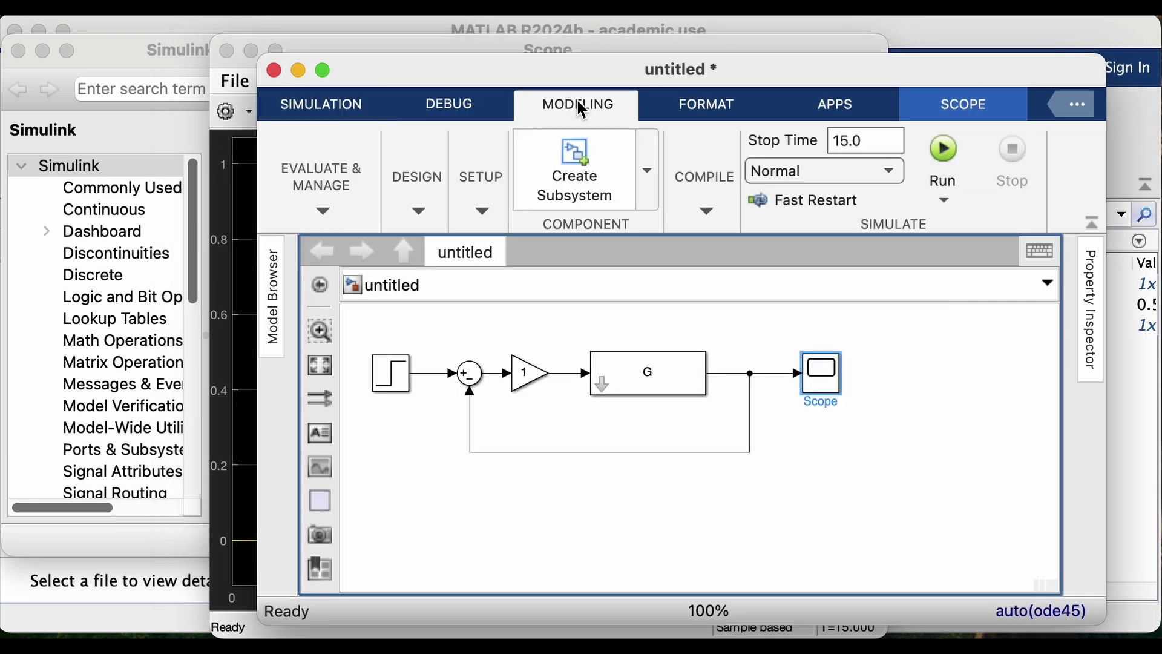
pyautogui.click(489, 210)
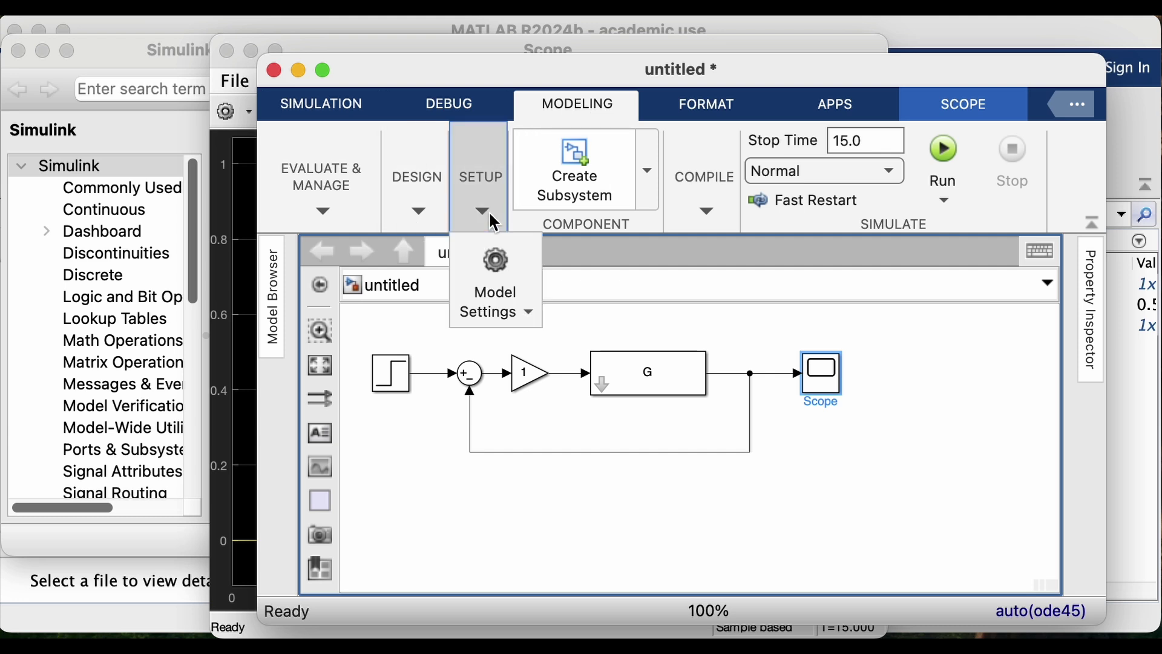
pyautogui.click(497, 261)
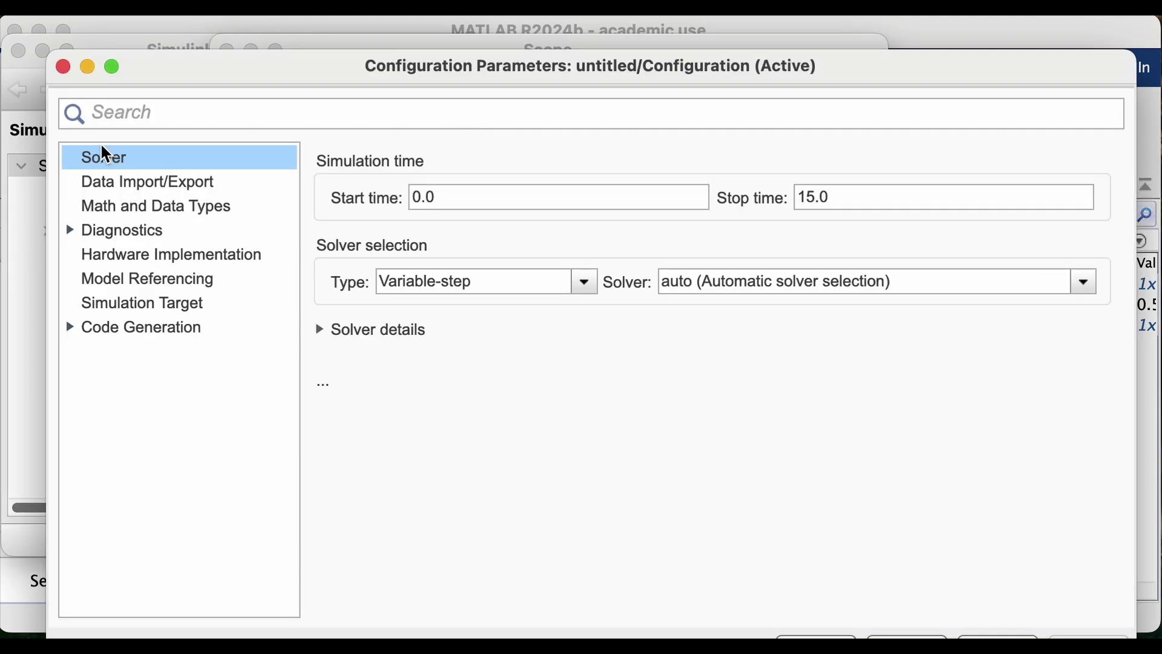
pyautogui.click(586, 280)
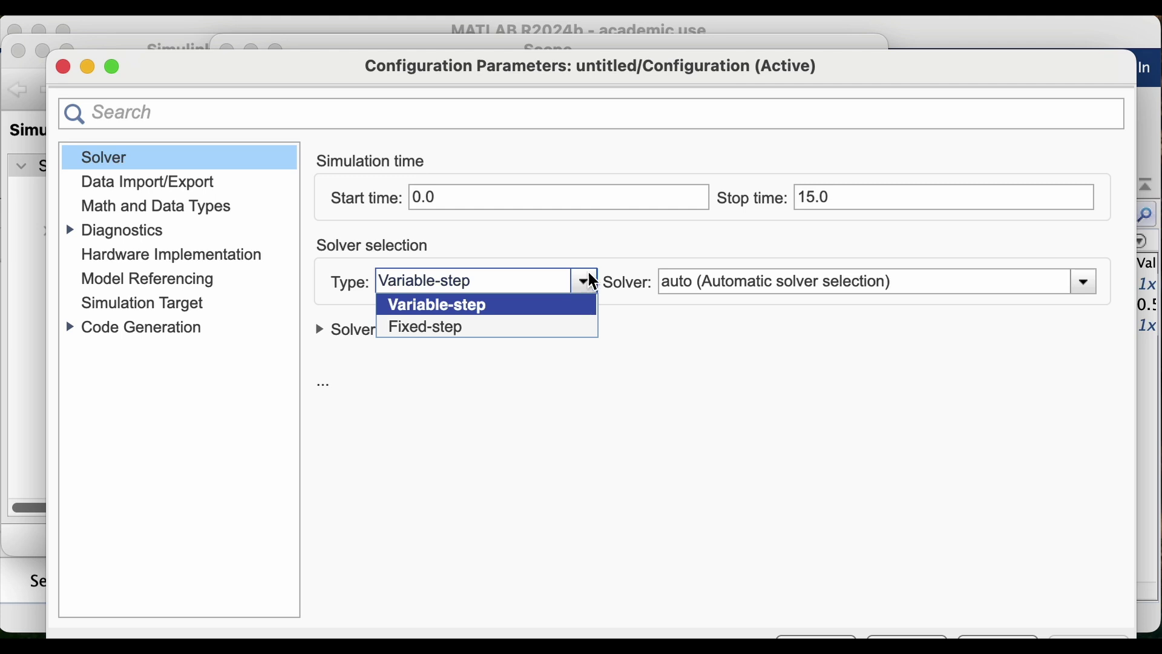
pyautogui.click(618, 259)
pyautogui.click(1084, 281)
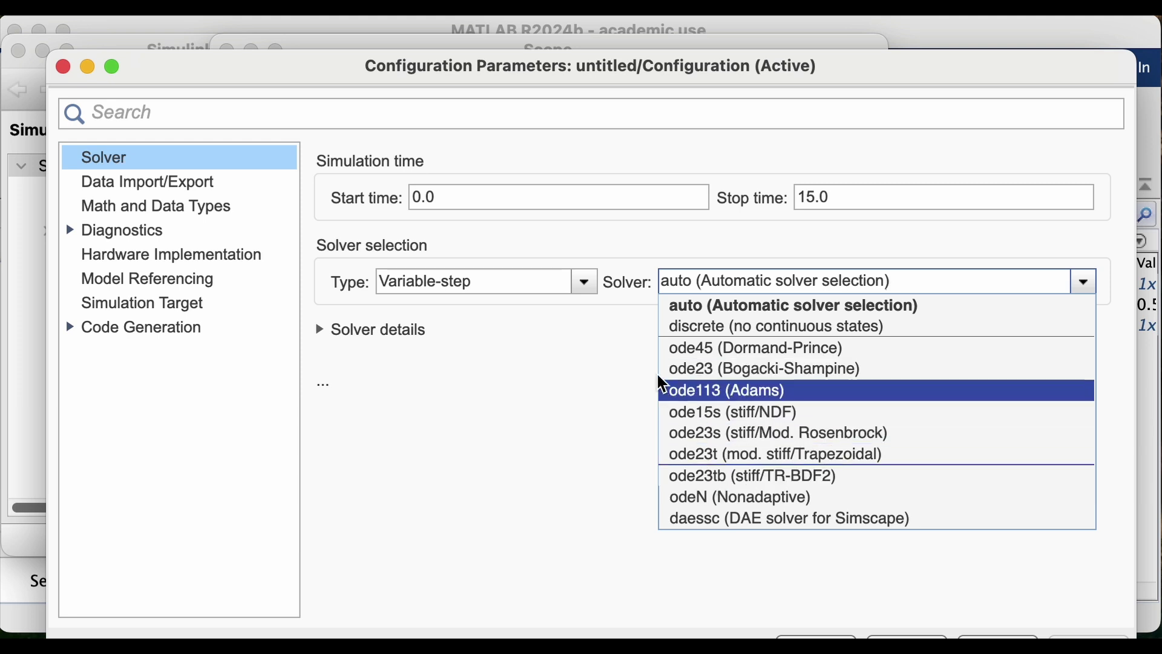
pyautogui.click(610, 345)
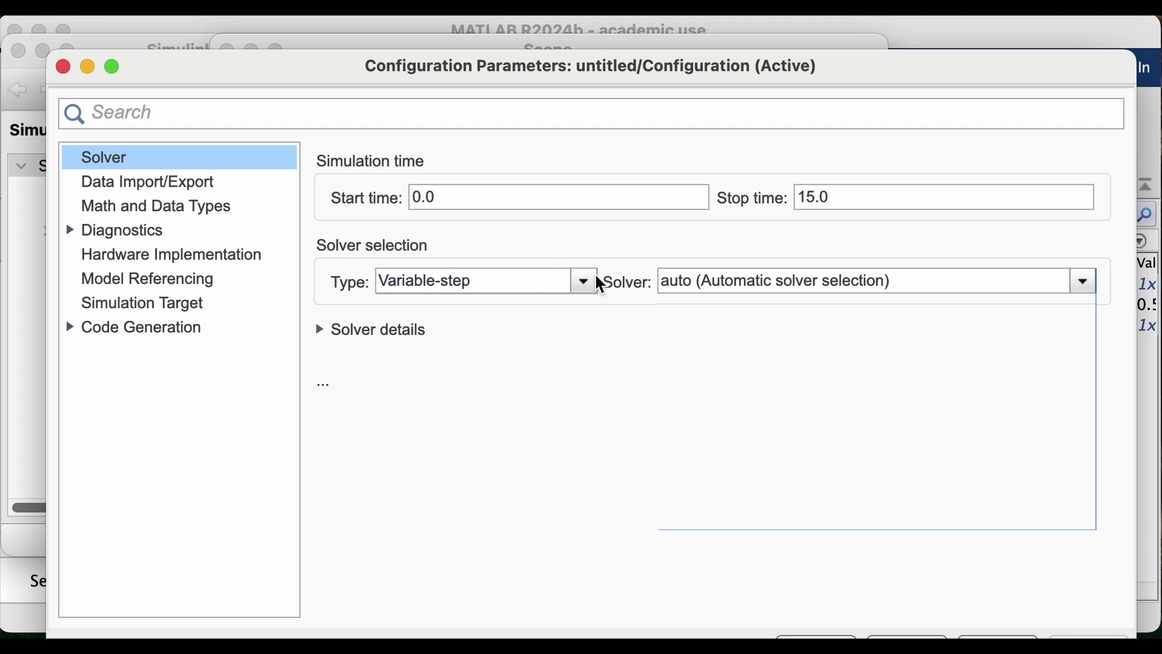
pyautogui.click(339, 328)
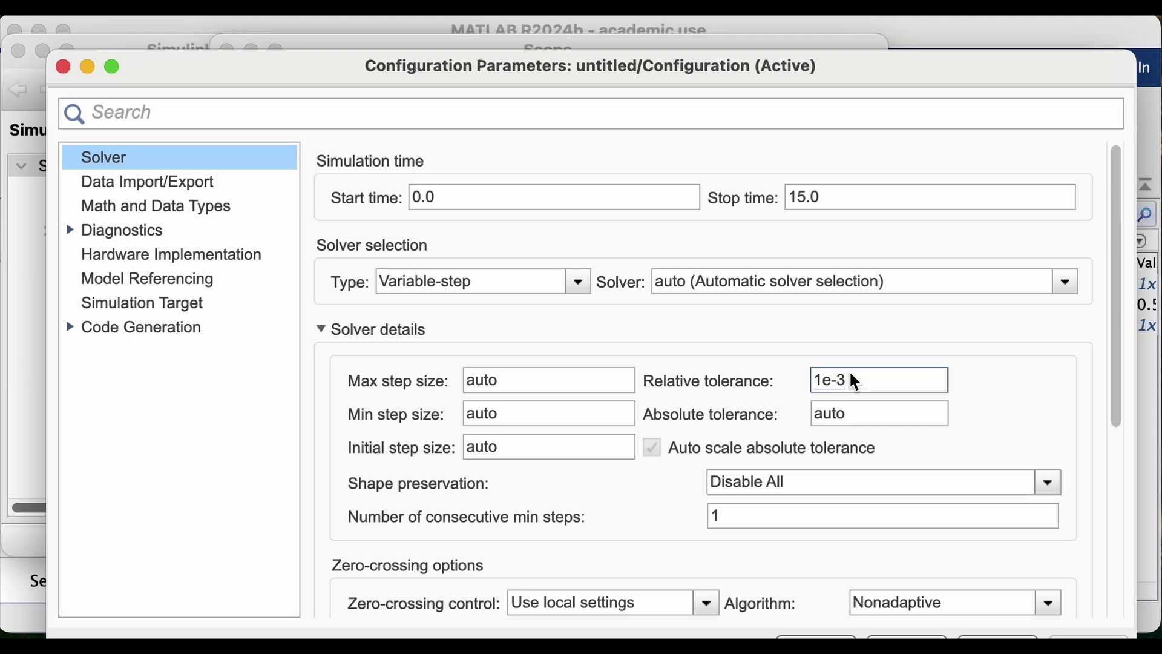
pyautogui.press('BackSpace')
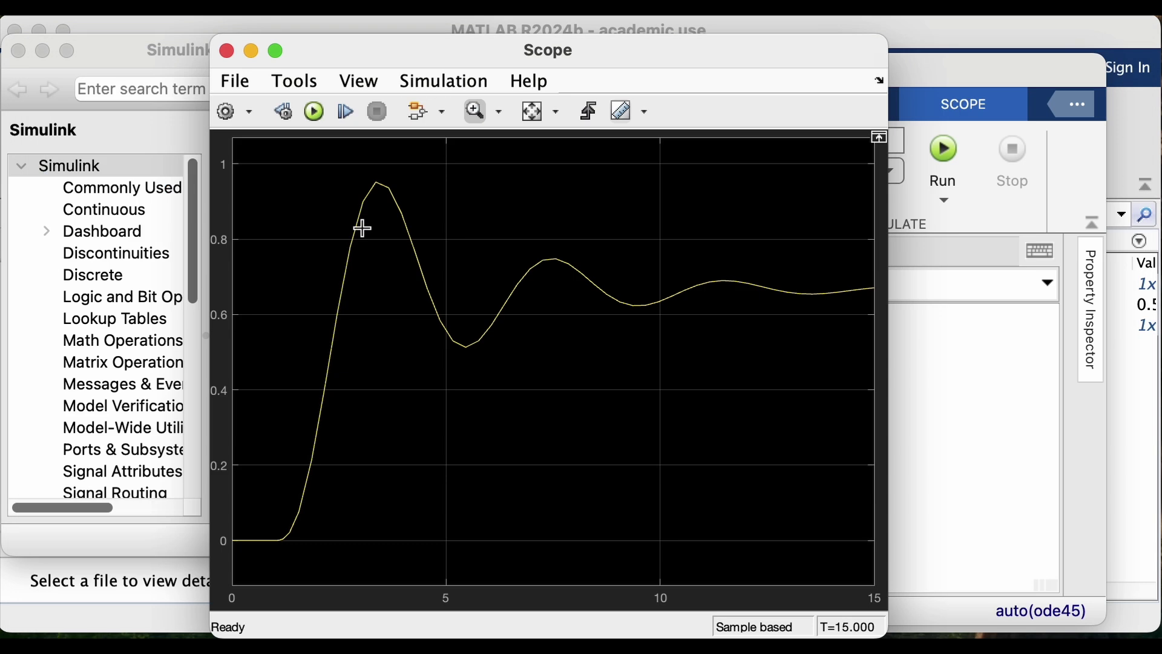
# Rerun the simulation with the edited solver tolerance and bring the Scope plot to the front.
pyautogui.click(946, 81)
pyautogui.click(945, 152)
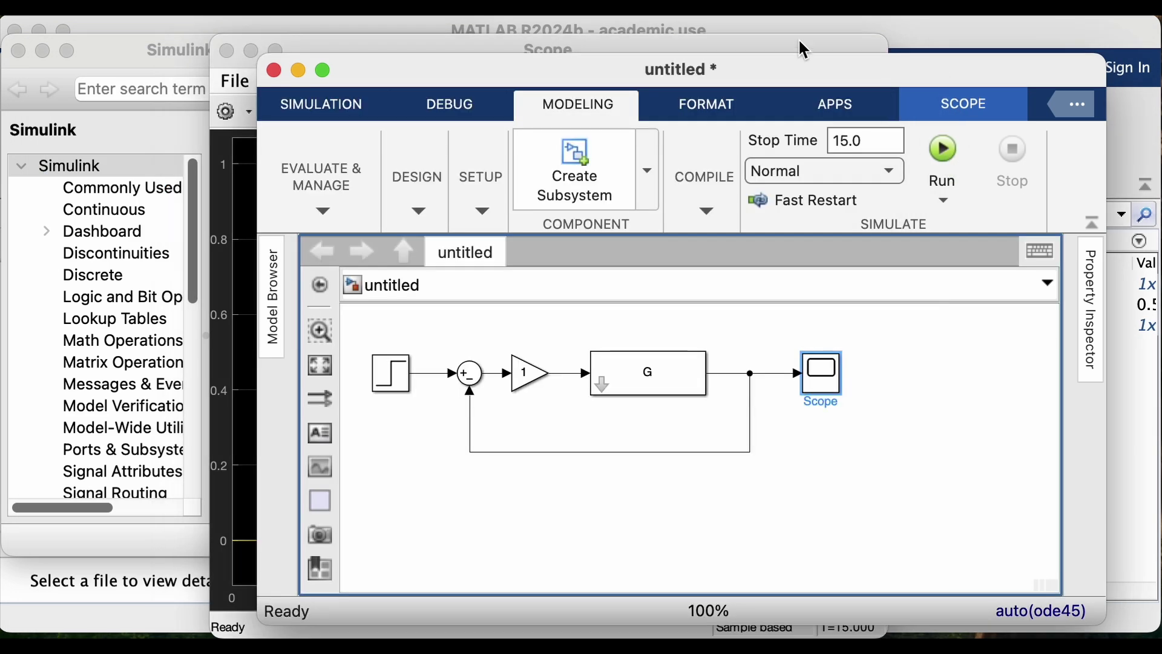
pyautogui.click(797, 39)
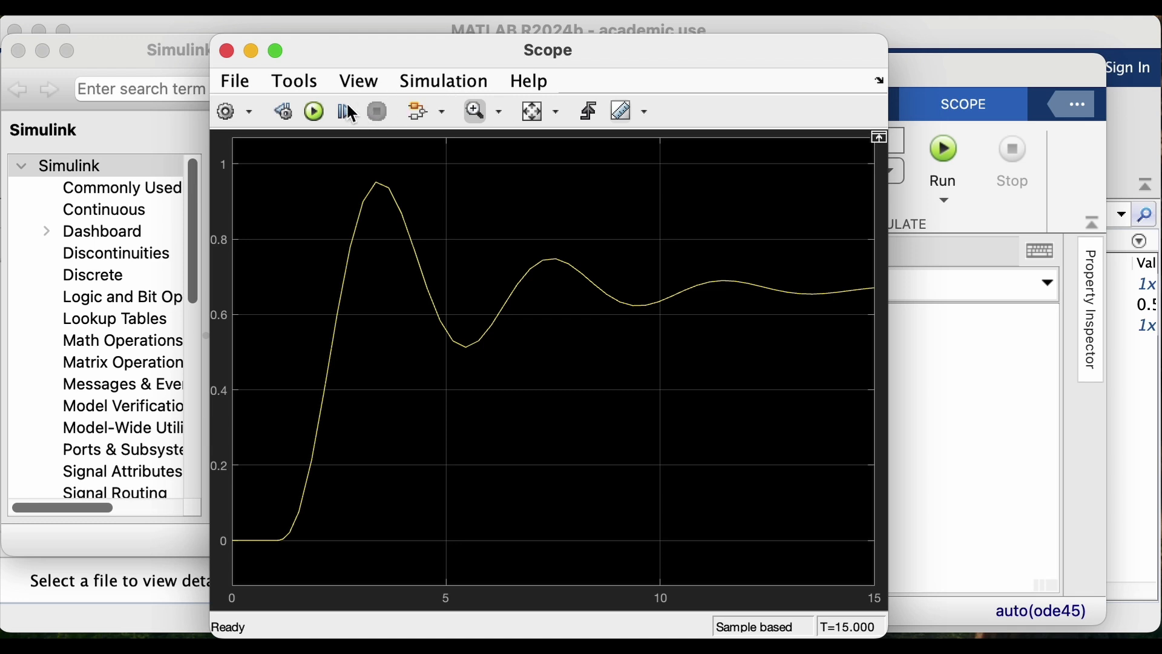
pyautogui.click(314, 112)
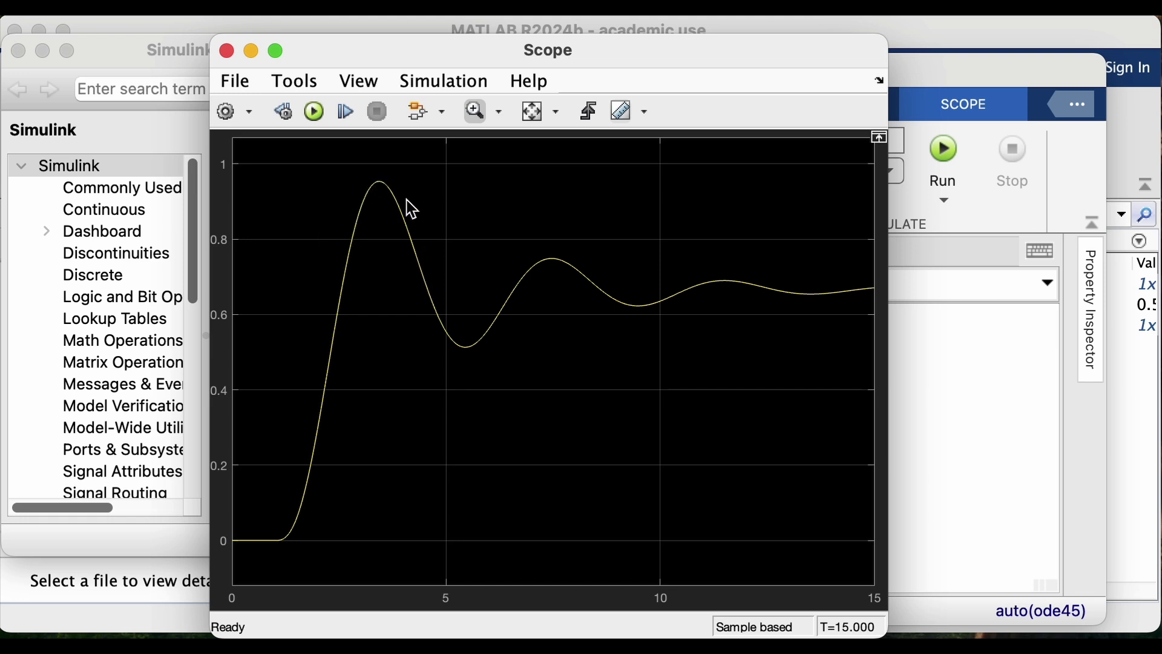
# Examine the first peak of the rerun response up close in the Scope and restore the full plot range.
pyautogui.click(478, 115)
pyautogui.moveTo(349, 172); pyautogui.dragTo(540, 366)
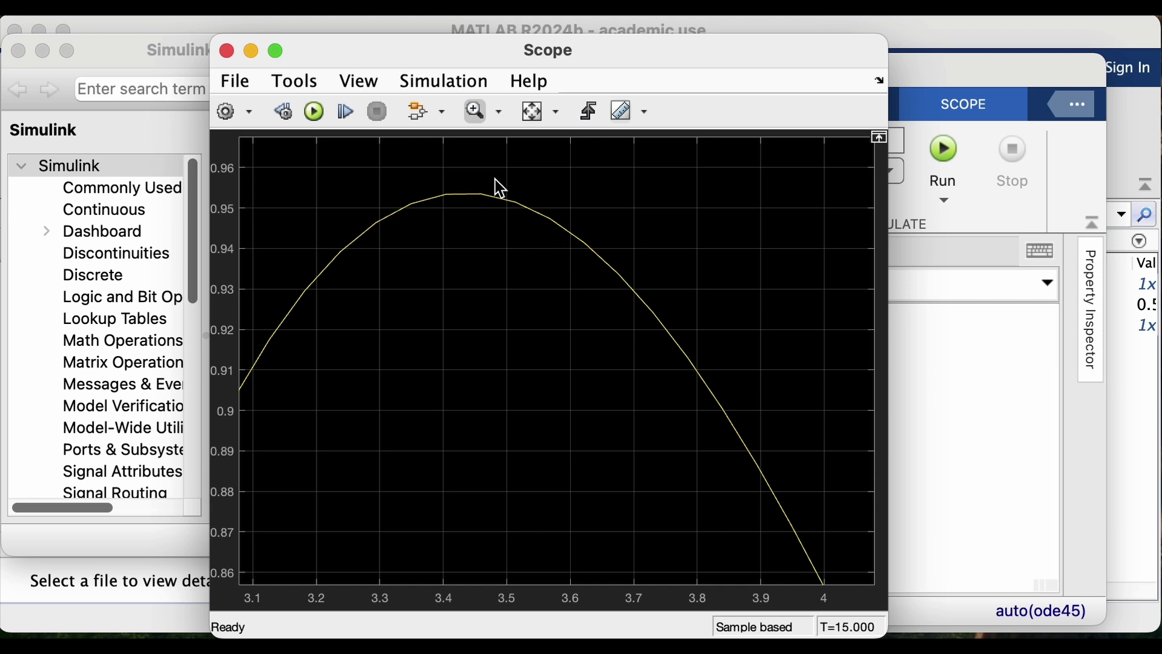
pyautogui.click(538, 114)
# Back in the model, move the Scope block farther from G and delete the signal line feeding it.
pyautogui.click(961, 369)
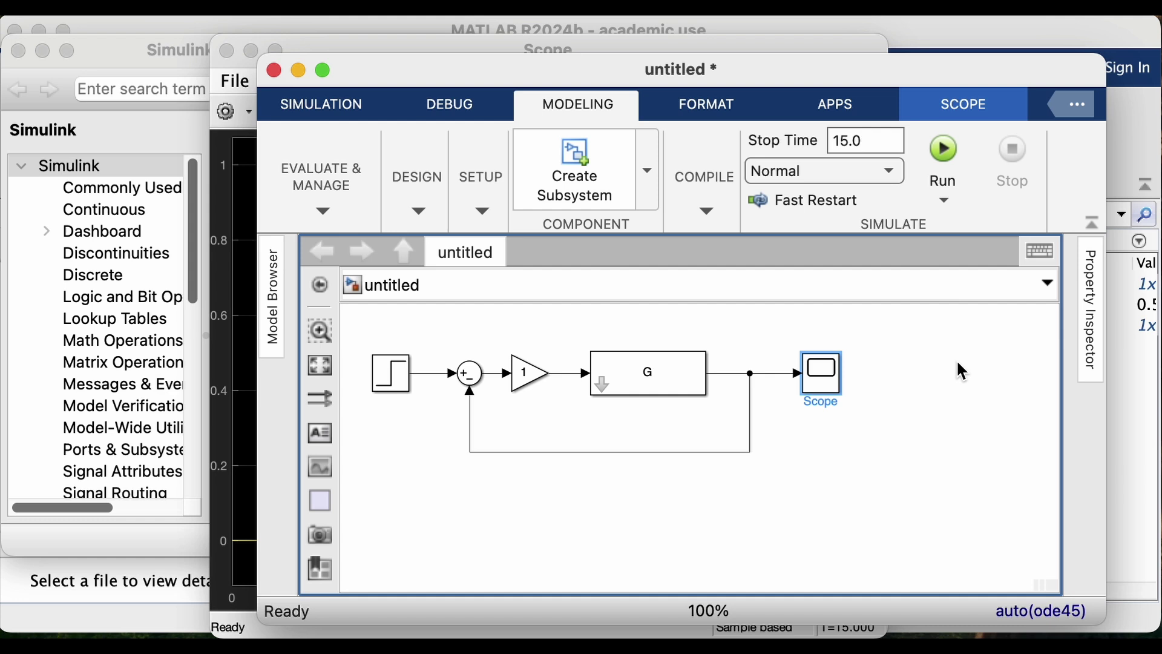
pyautogui.click(779, 374)
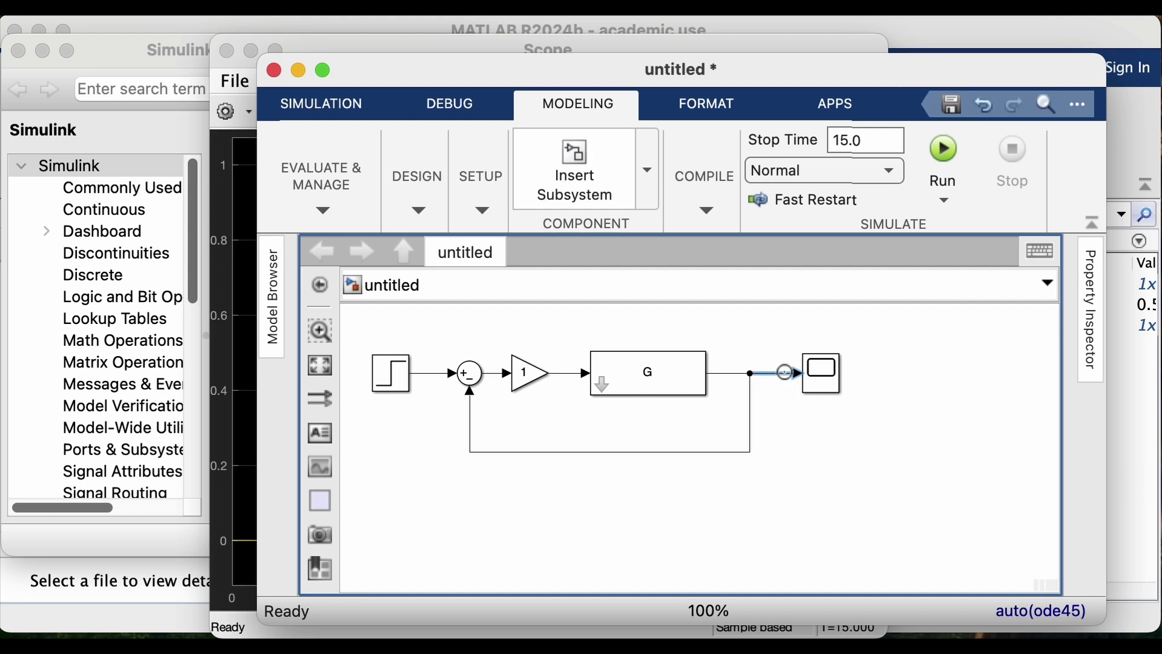
pyautogui.click(421, 373)
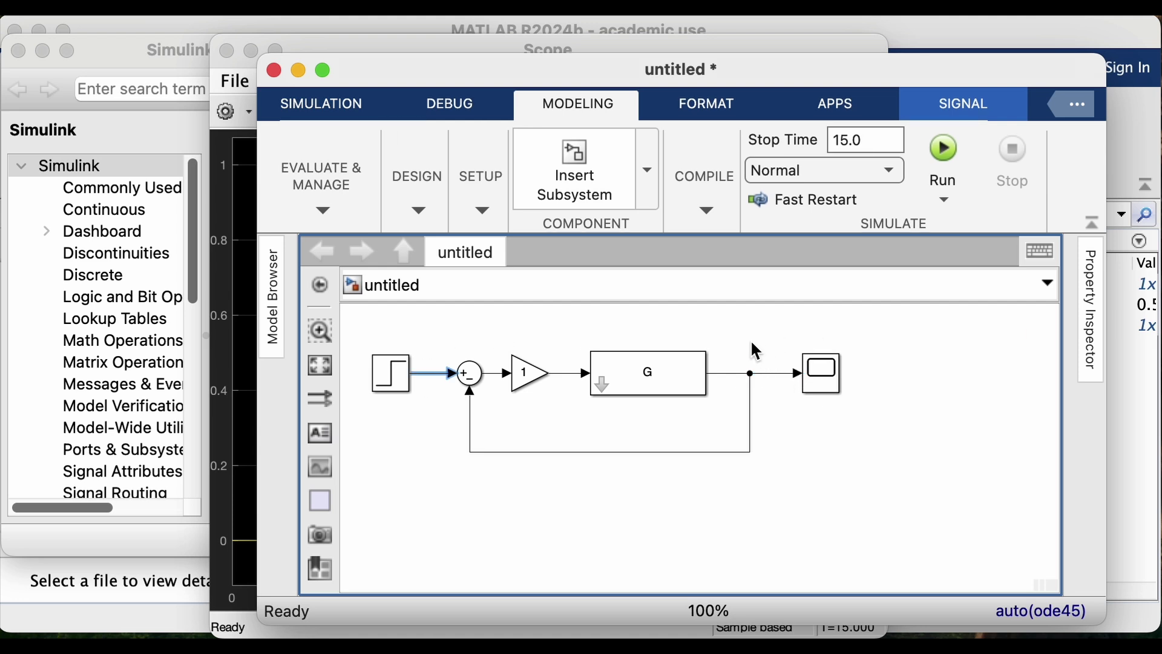
pyautogui.click(776, 373)
pyautogui.moveTo(781, 382); pyautogui.dragTo(841, 387)
pyautogui.click(826, 372)
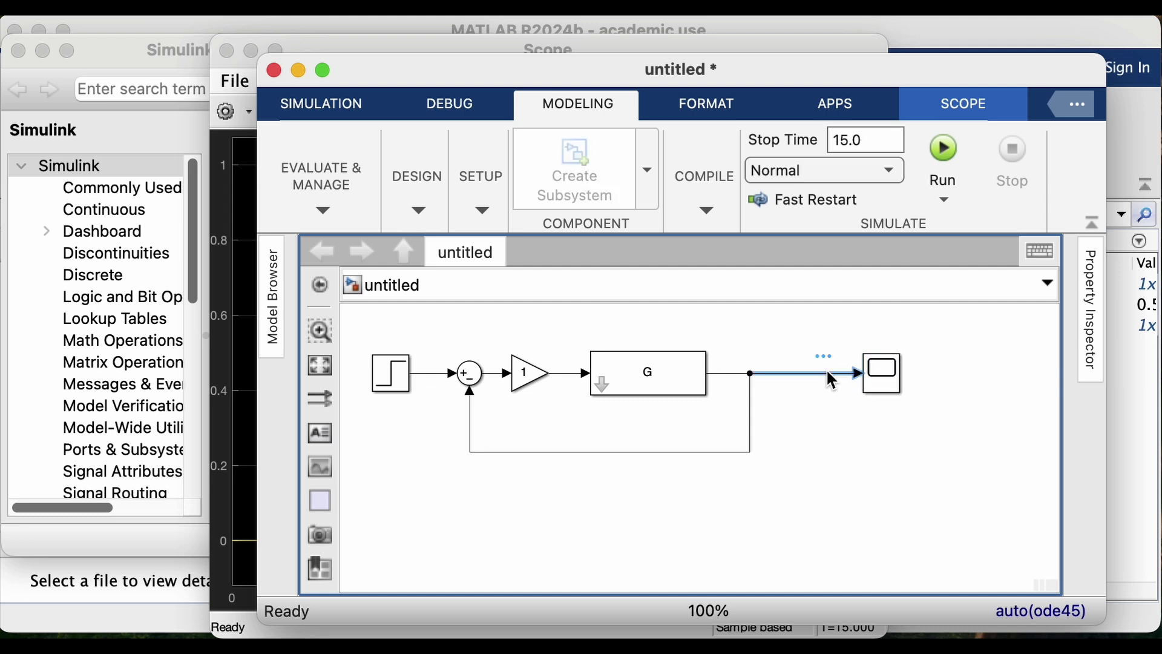
pyautogui.press('Delete')
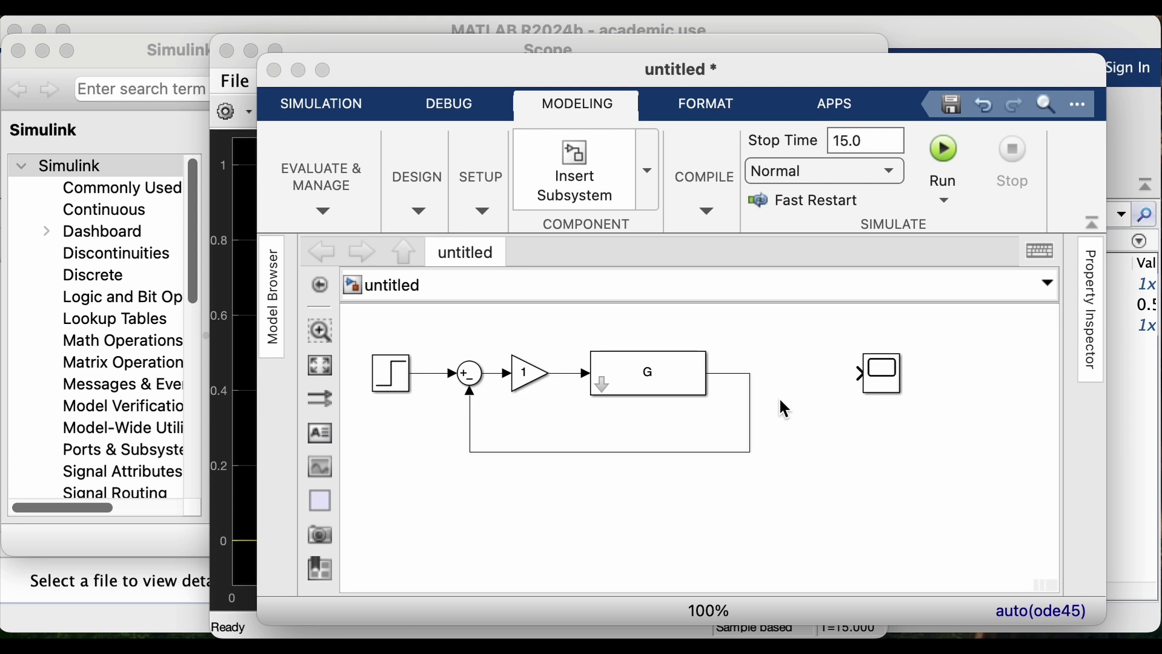
# Insert a Mux block before the Scope and connect its two inputs to the Step signal and G's output.
pyautogui.doubleClick(510, 504)
pyautogui.write('mux')
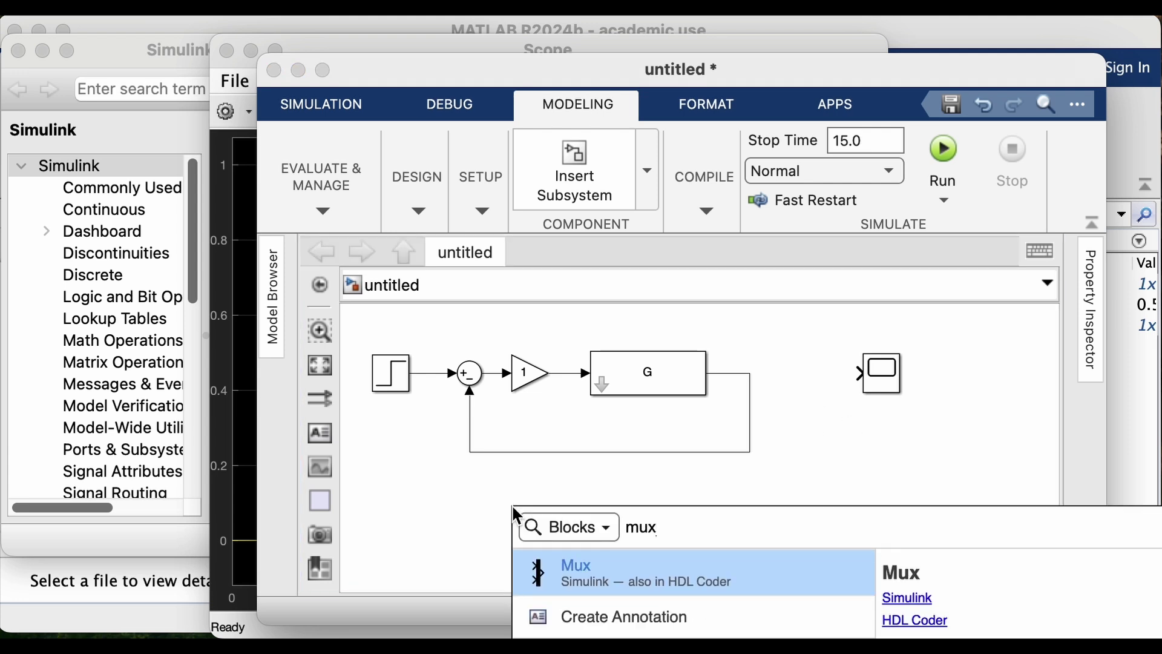
pyautogui.press('Return')
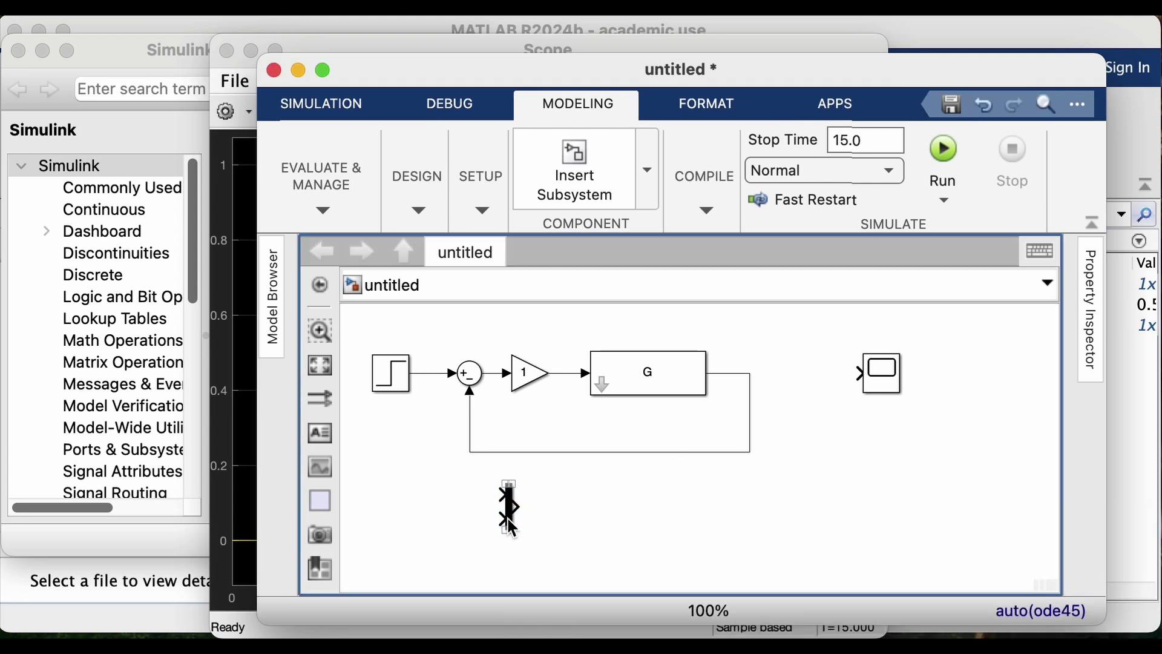
pyautogui.moveTo(508, 502); pyautogui.dragTo(427, 374)
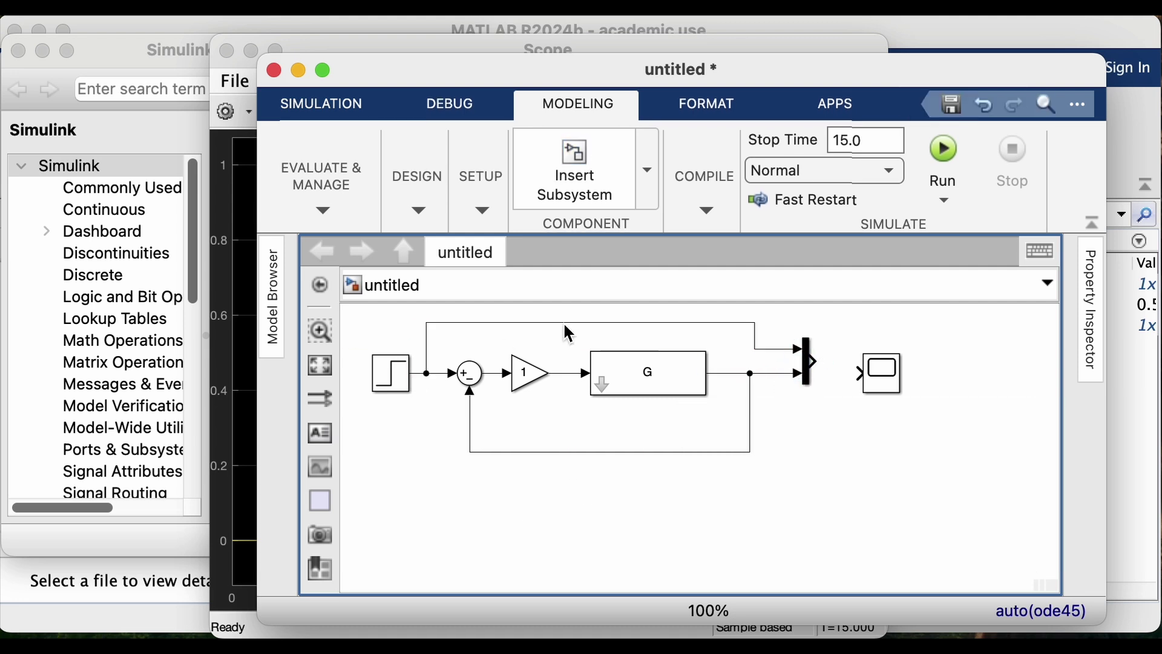
# Connect the Mux output to the Scope and run the simulation.
pyautogui.scroll(3, 572, 318)
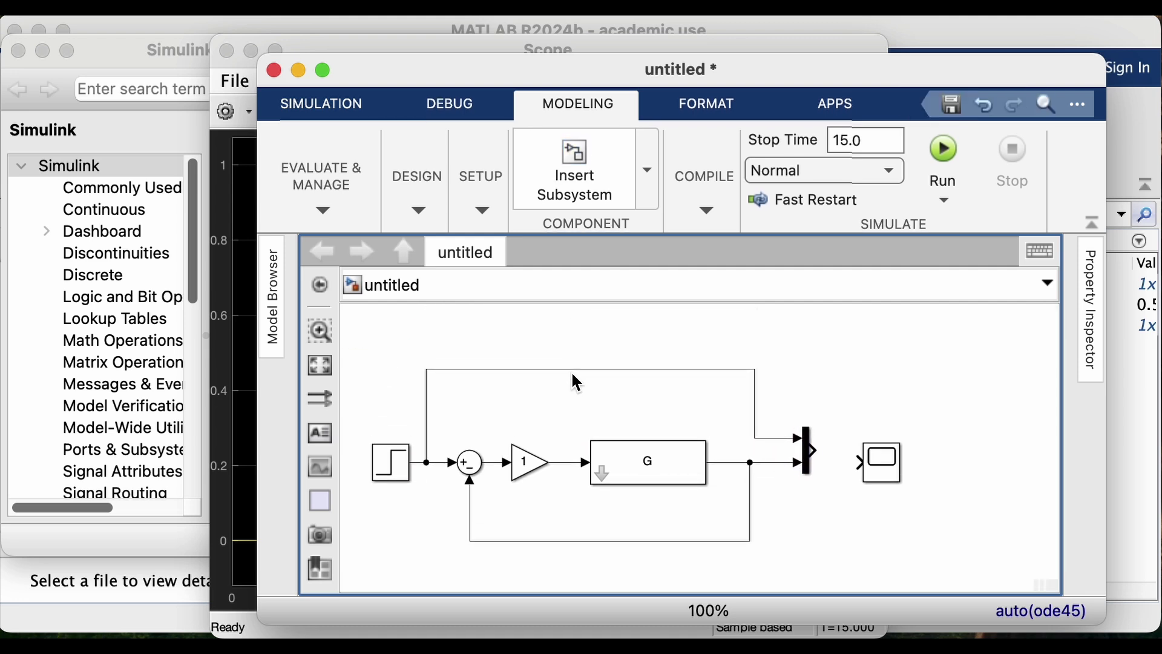
pyautogui.moveTo(817, 451); pyautogui.dragTo(882, 463)
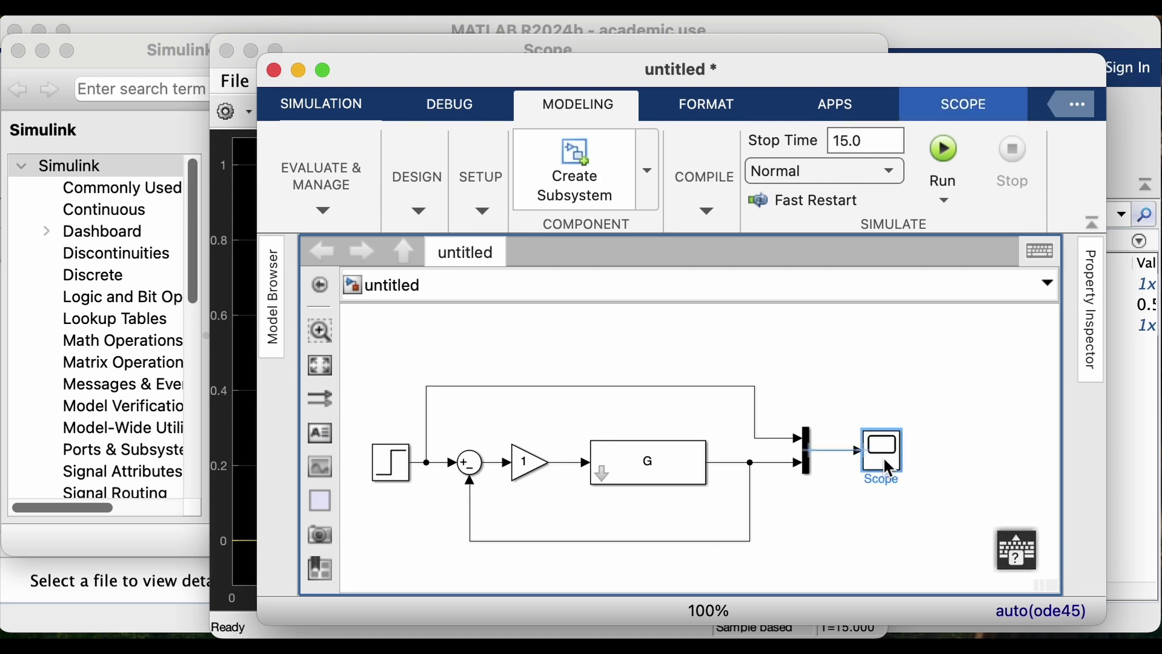
pyautogui.click(944, 146)
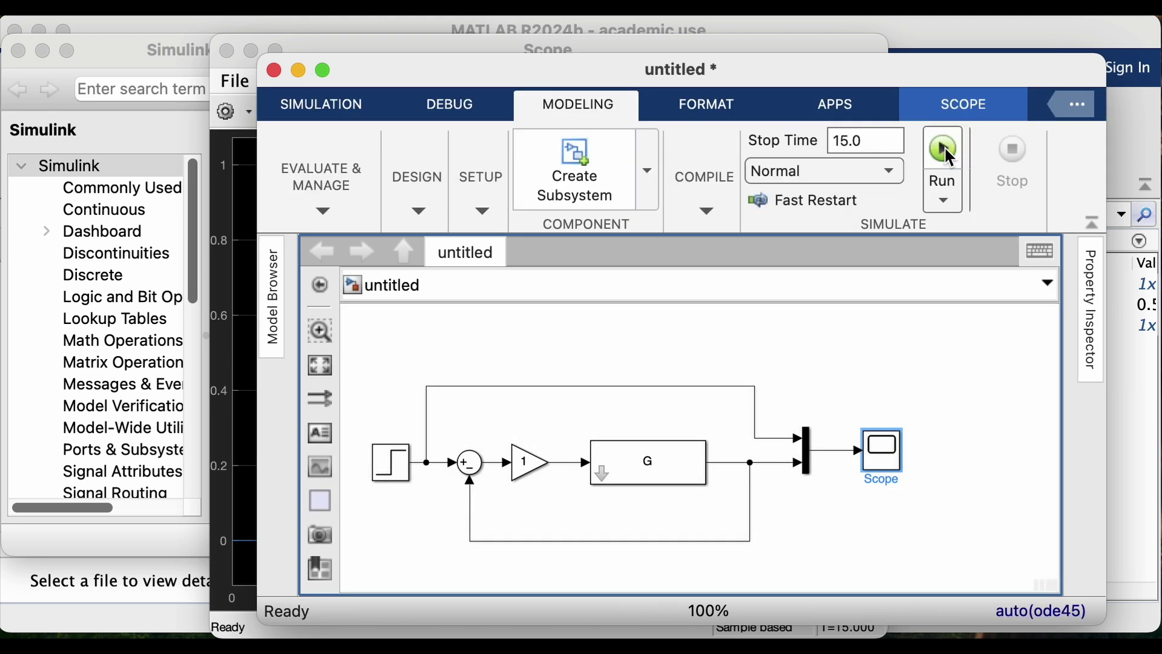
# Set the Gain block to 2 and rerun the simulation from the Scope.
pyautogui.click(331, 44)
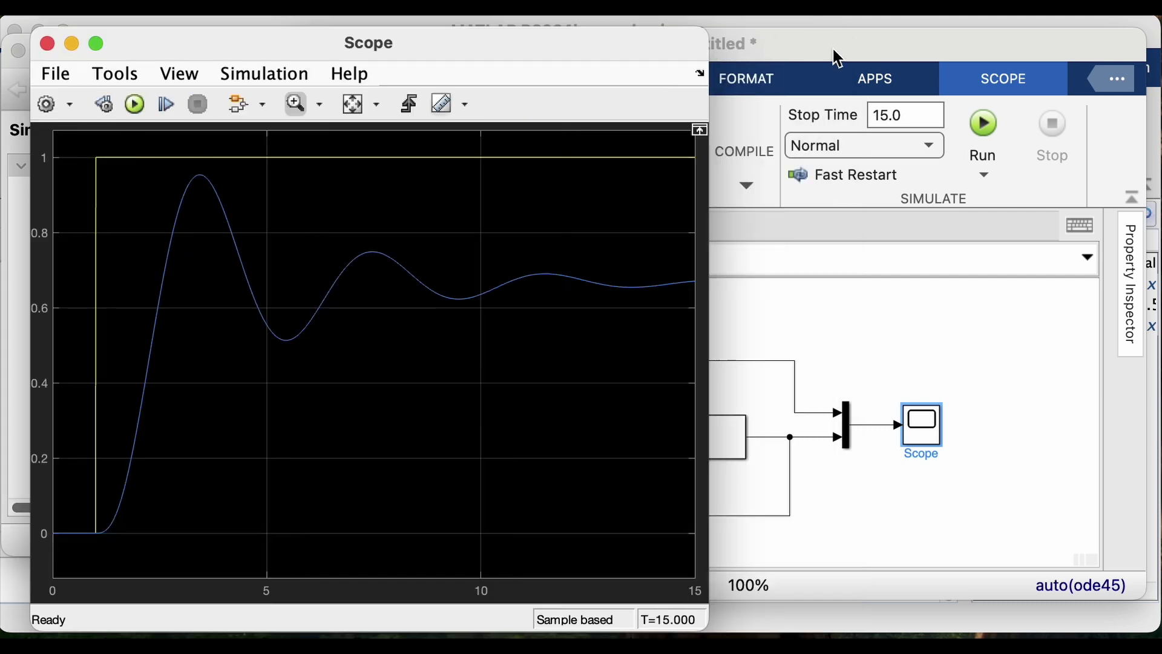
pyautogui.click(836, 52)
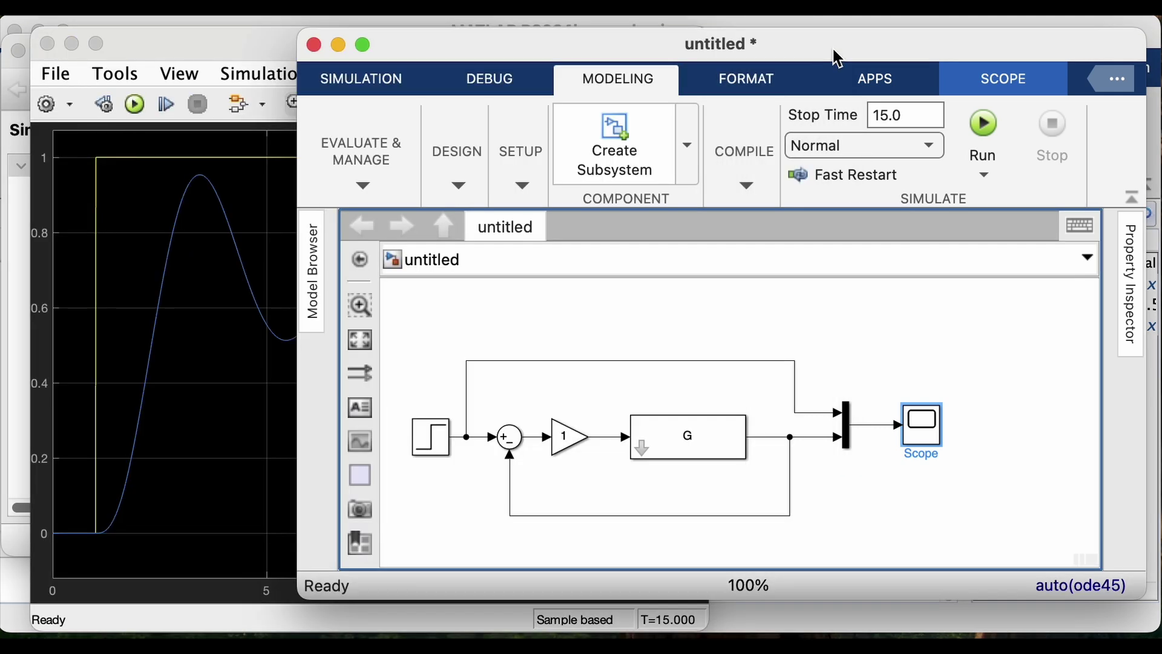
pyautogui.click(565, 451)
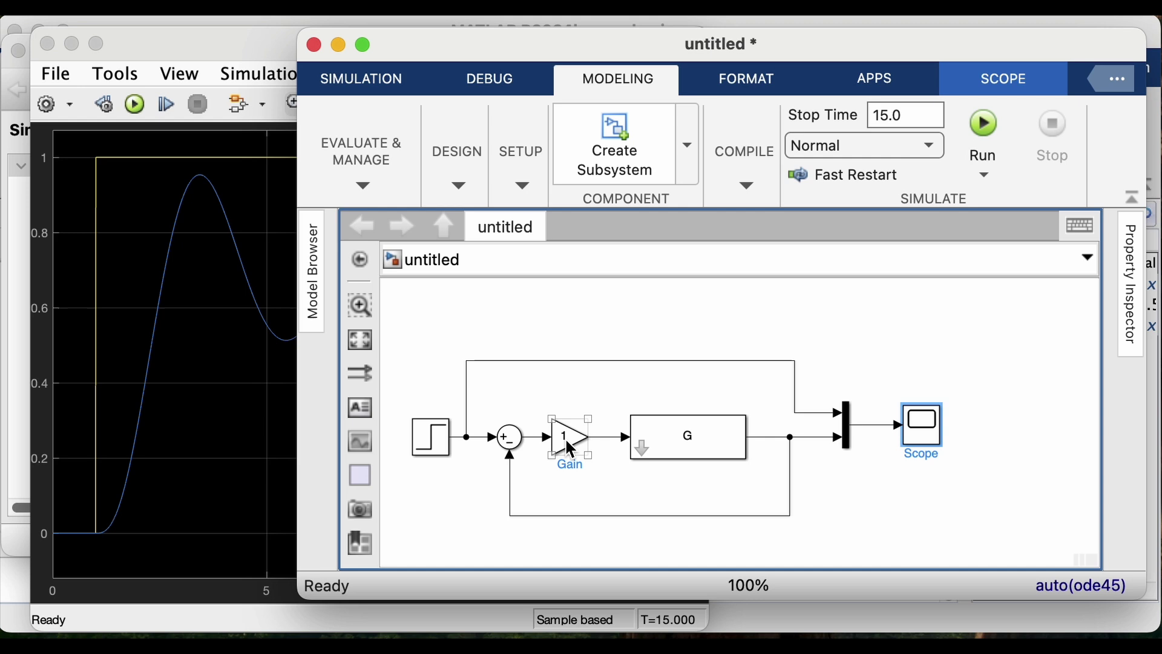
pyautogui.doubleClick(566, 442)
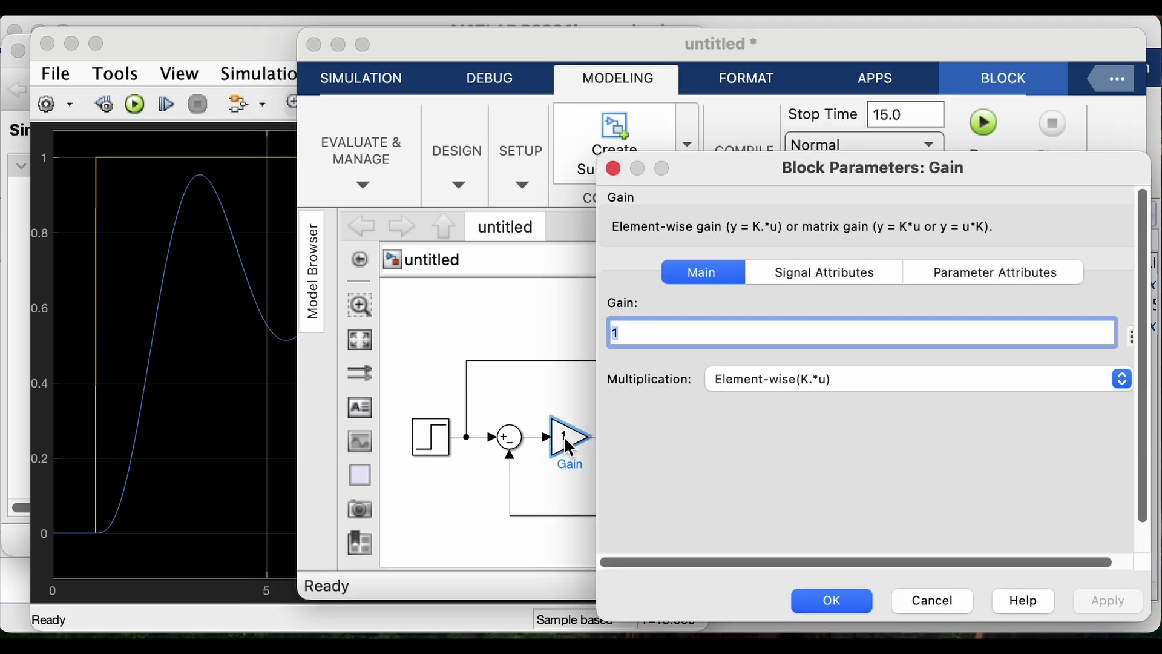
pyautogui.write('2')
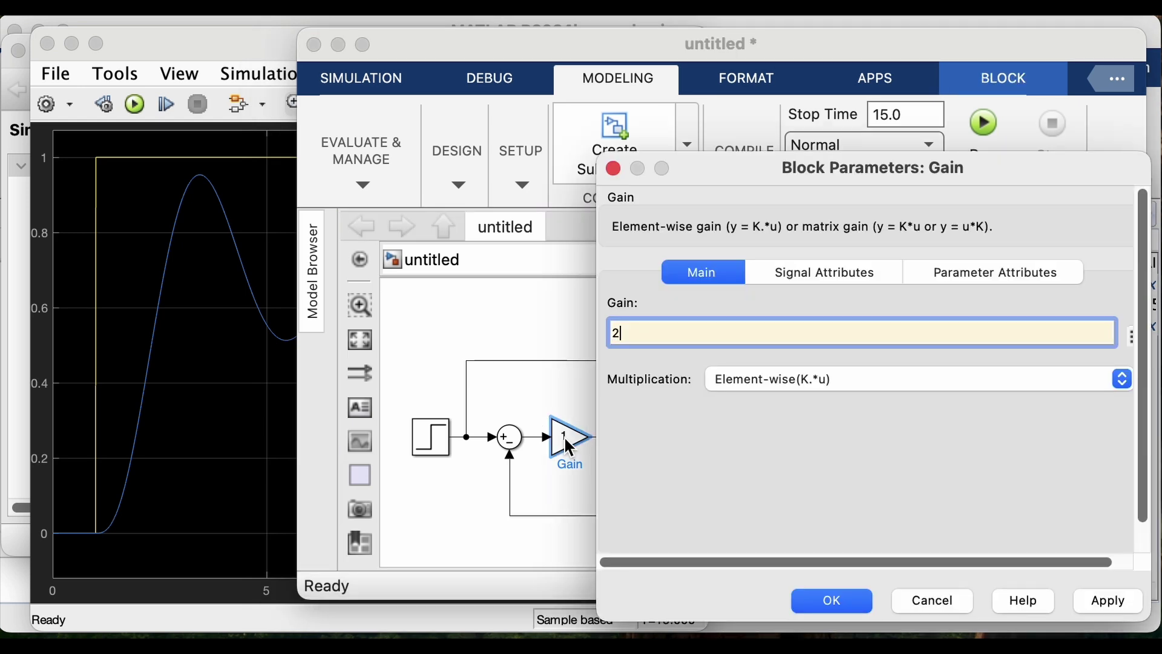
pyautogui.click(806, 599)
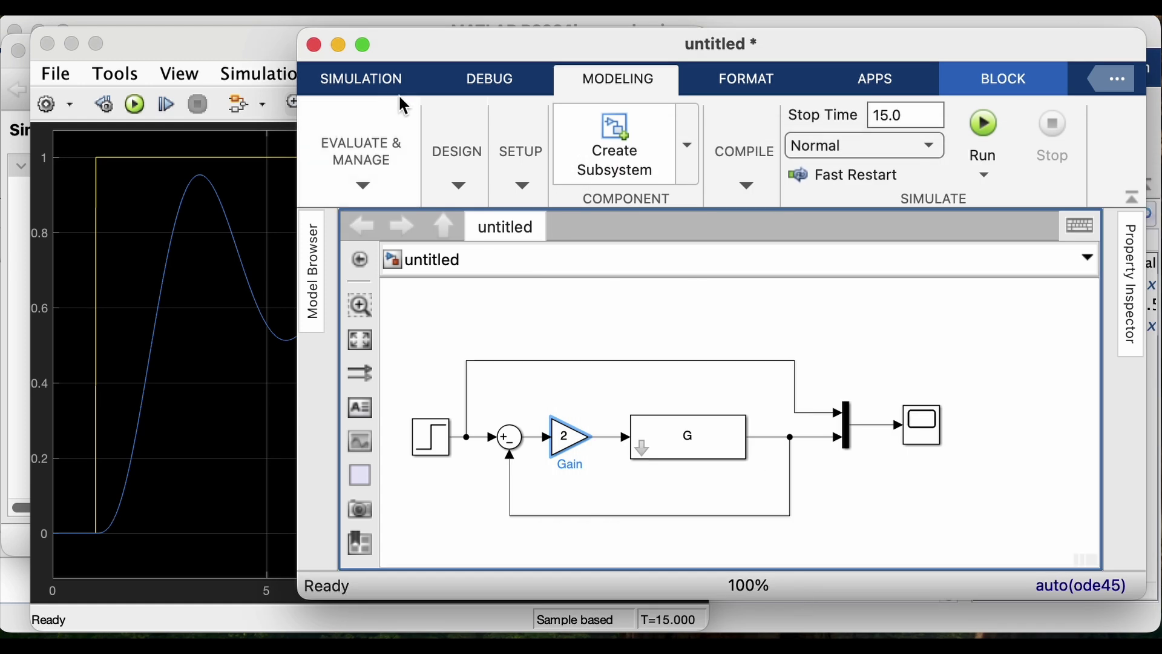
pyautogui.click(122, 43)
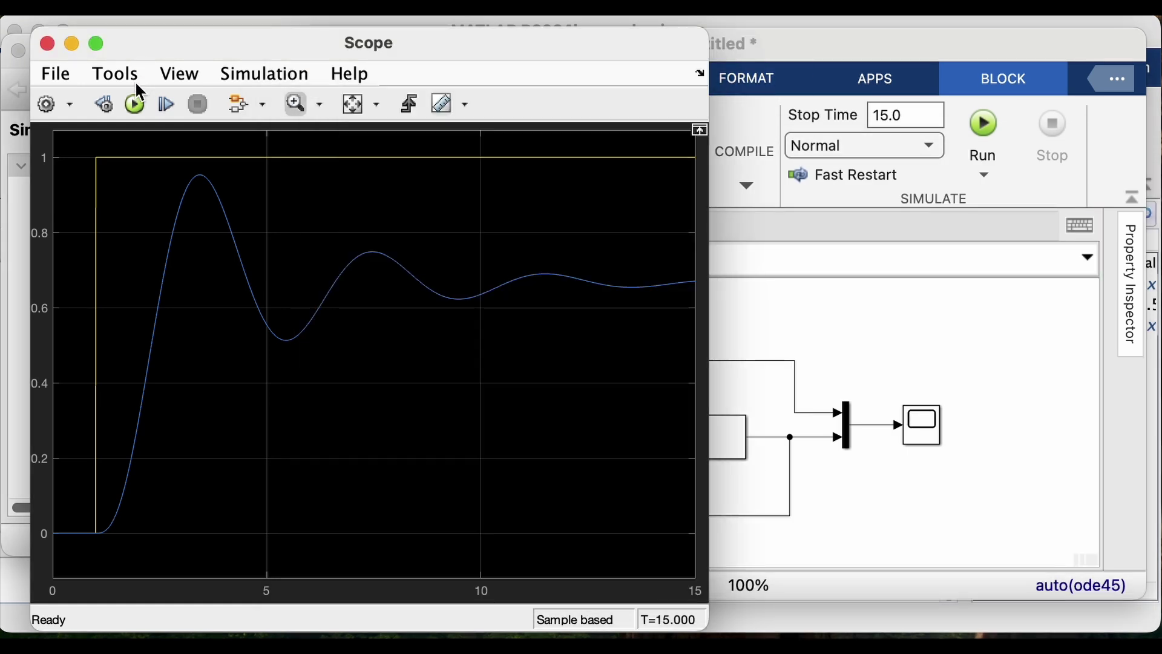
pyautogui.click(134, 104)
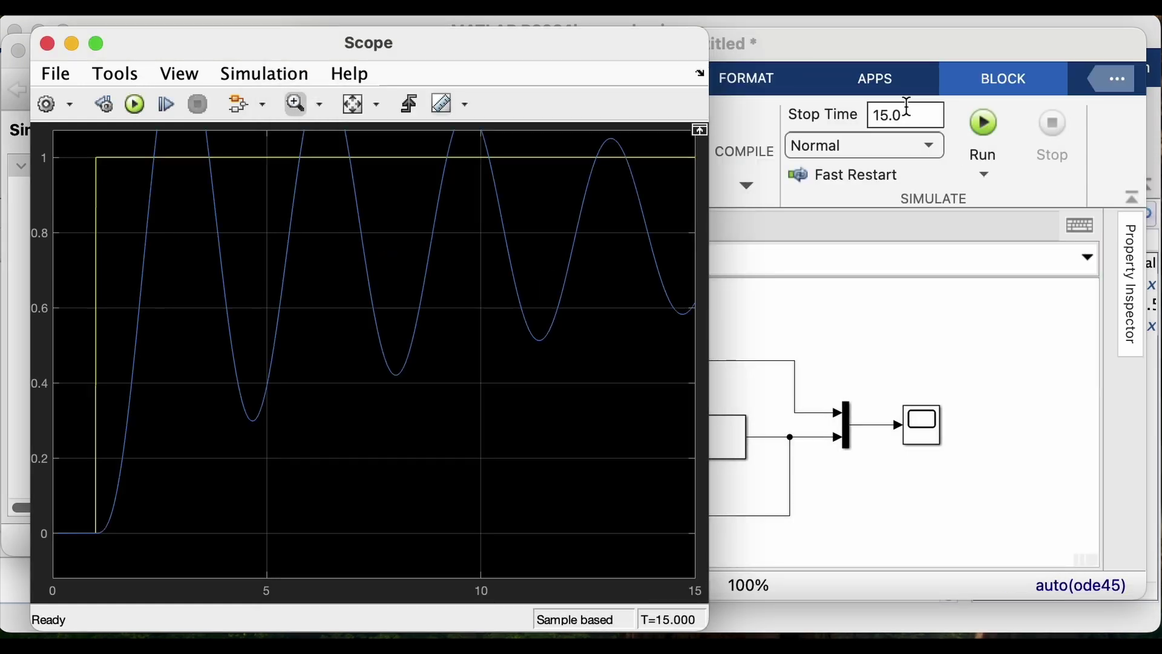
# Set the simulation stop time to 50, run the model and view the longer response in the Scope.
pyautogui.click(915, 114)
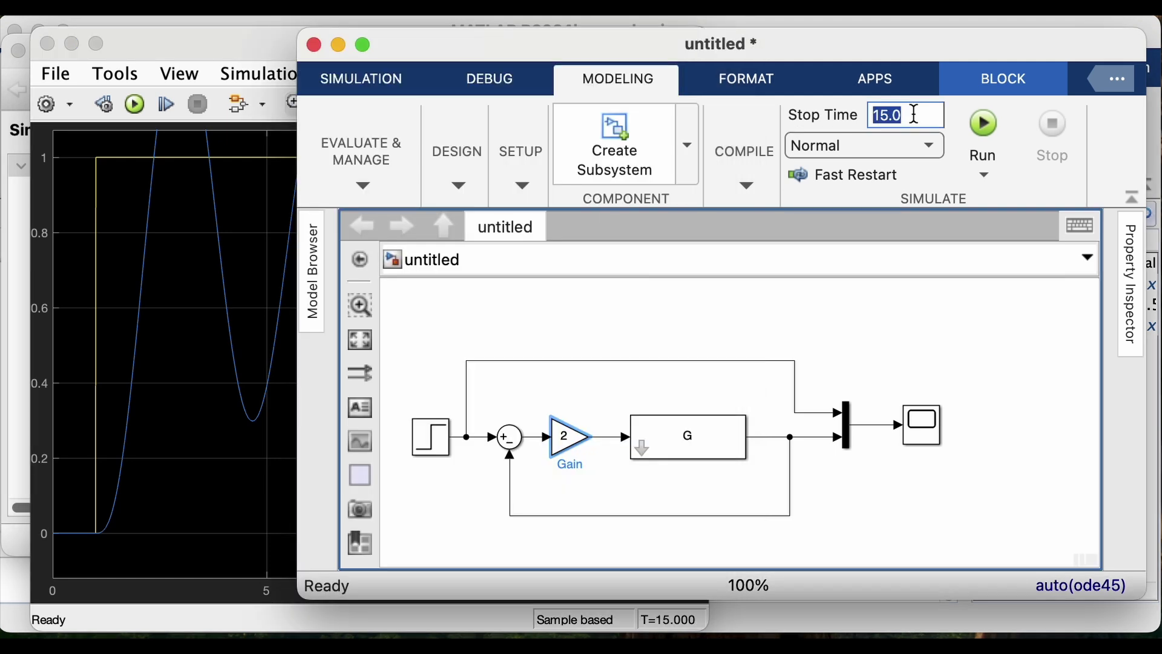
pyautogui.write('50')
pyautogui.click(981, 124)
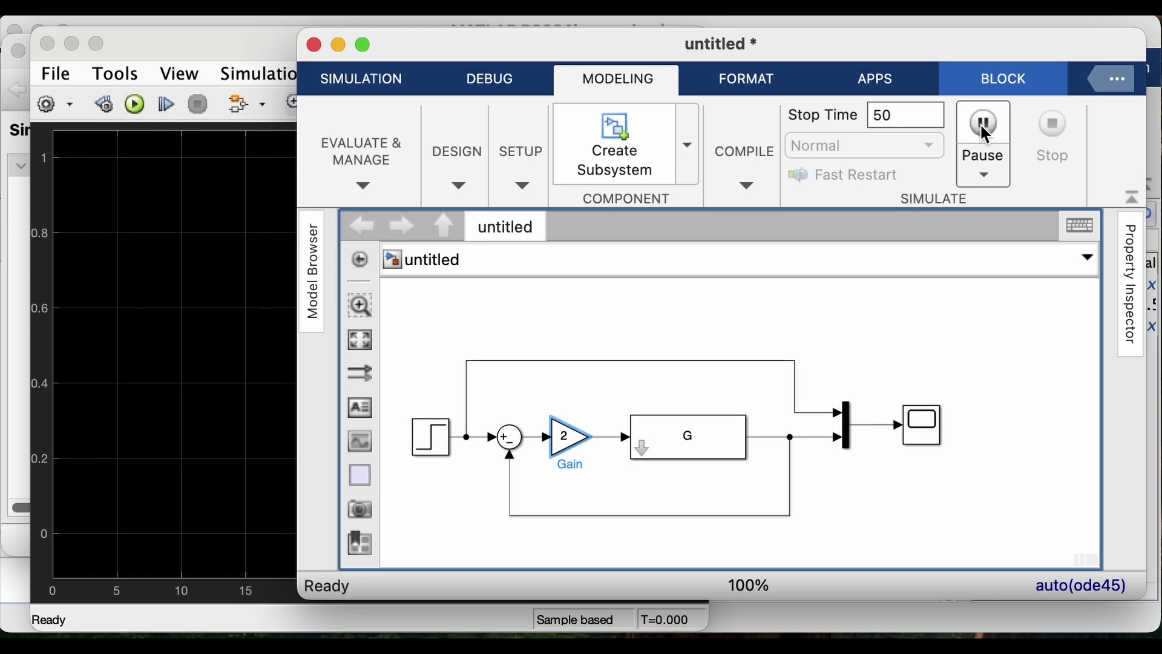
pyautogui.click(248, 46)
pyautogui.click(781, 48)
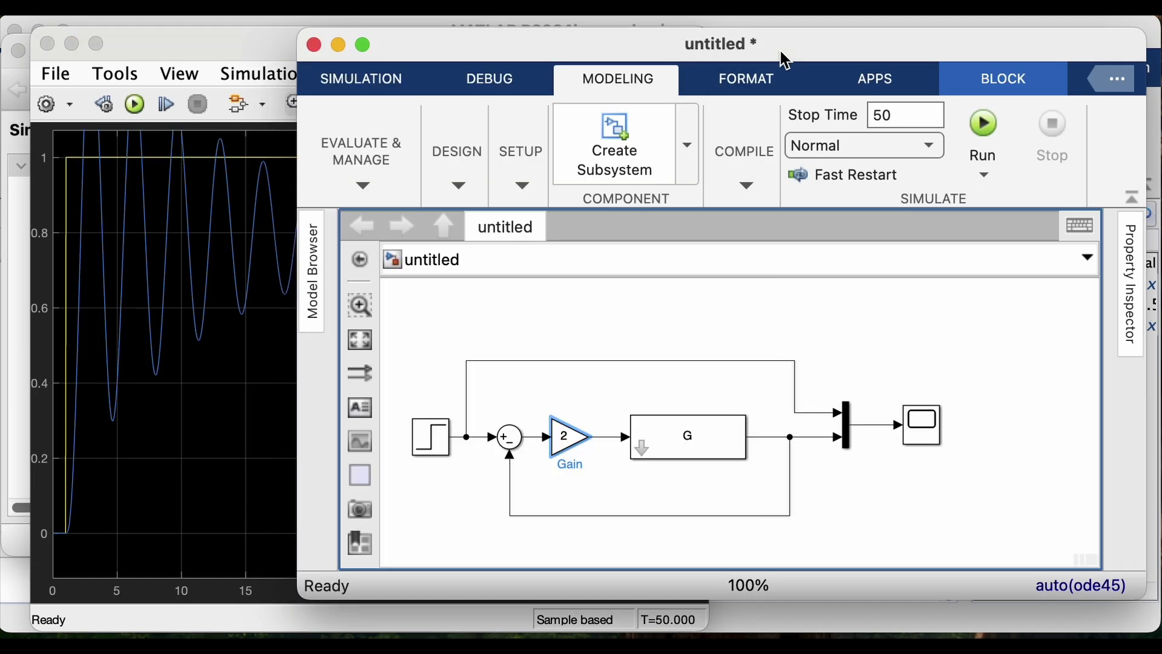
pyautogui.click(239, 285)
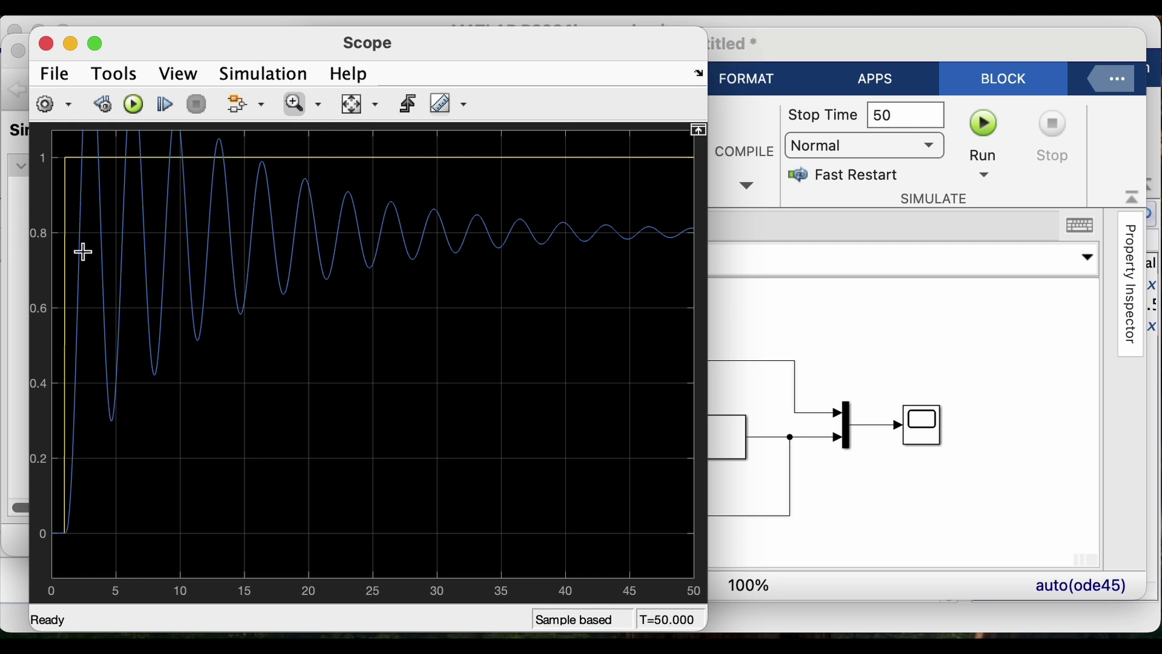
# Set the gain to 5, rerun the simulation and fit the Scope axes to the full response.
pyautogui.click(797, 49)
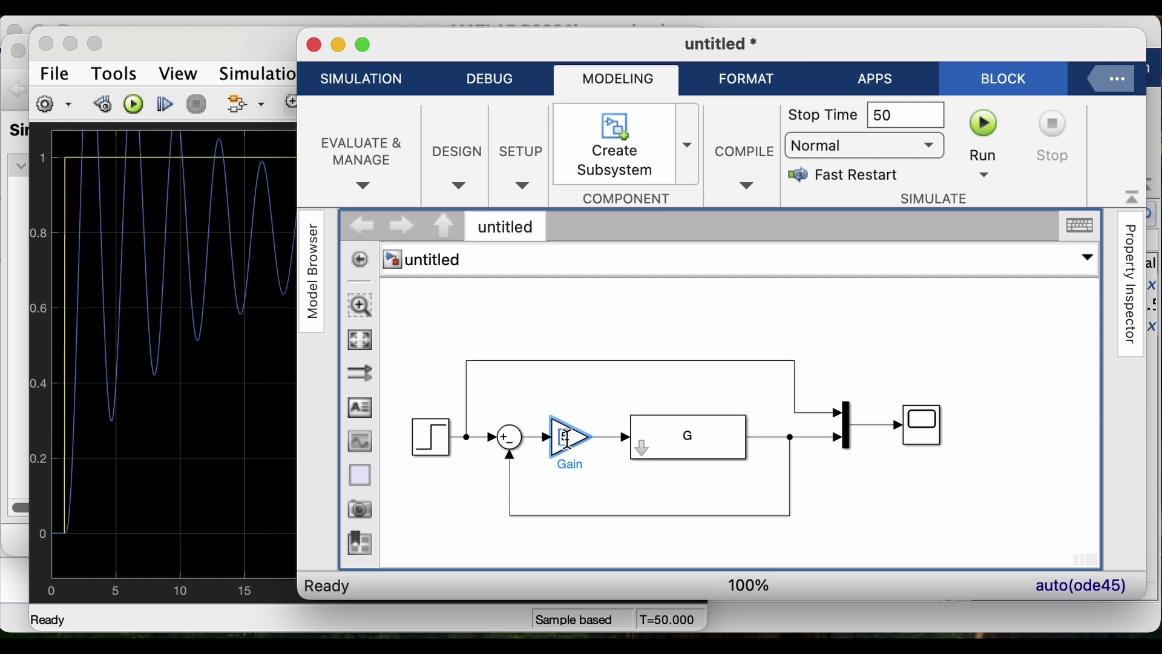
pyautogui.click(993, 121)
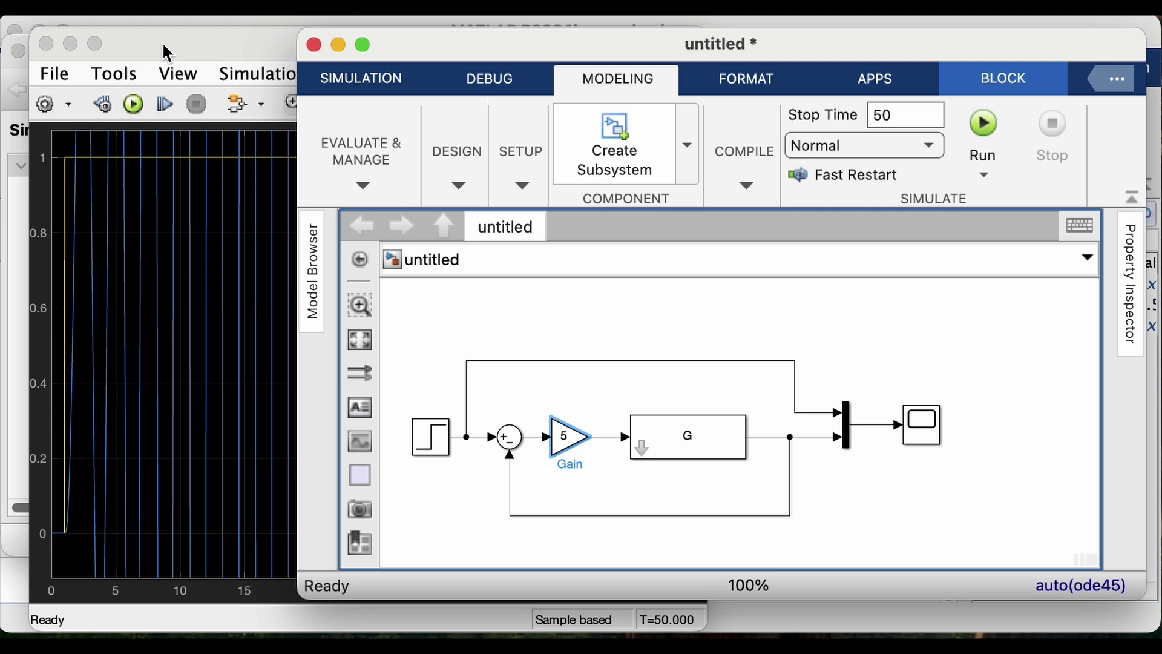
pyautogui.click(163, 46)
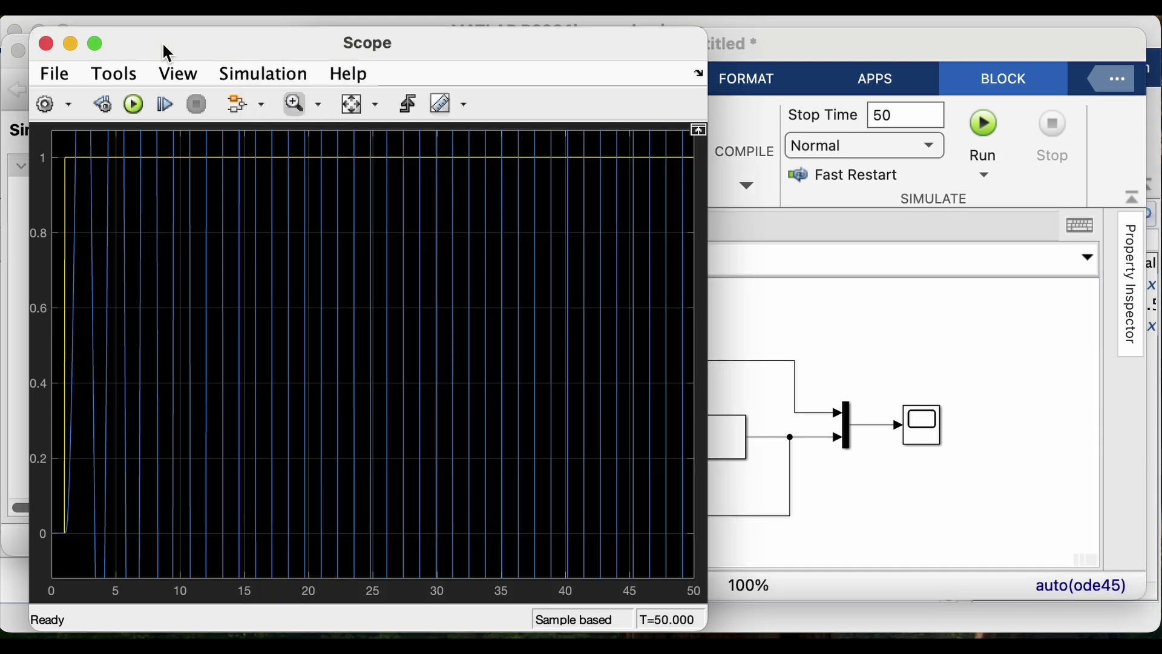
pyautogui.click(354, 107)
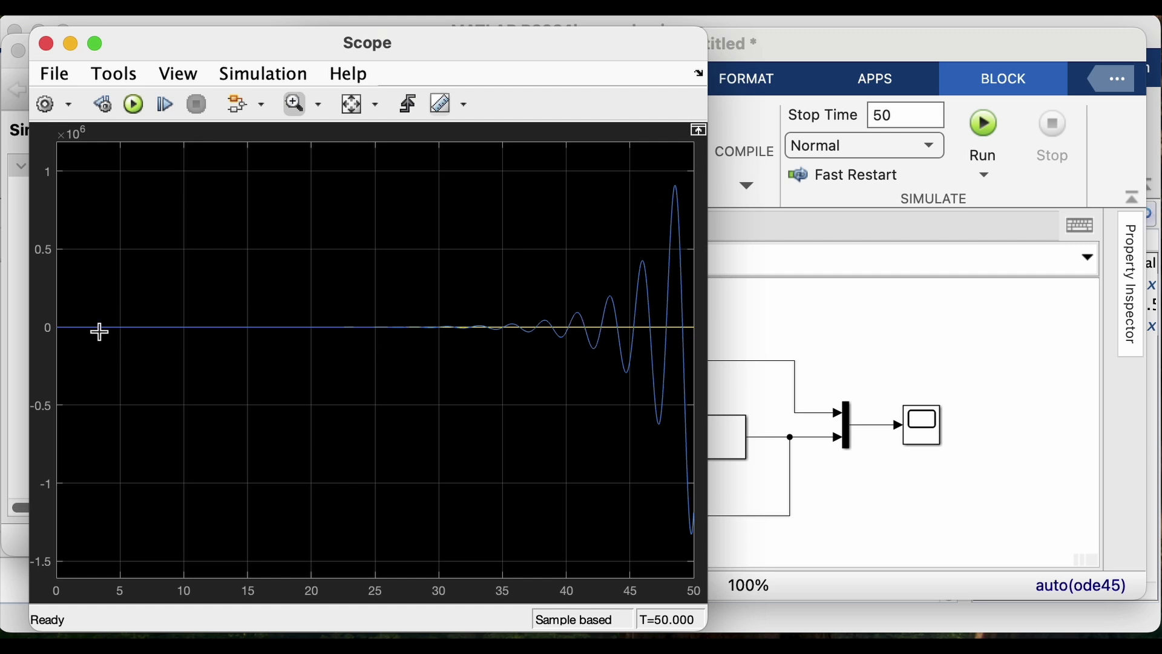
# Examine the early oscillations of the response up close in the Scope, restore the full plot range and close the Scope.
pyautogui.moveTo(192, 314); pyautogui.dragTo(101, 346)
pyautogui.moveTo(615, 296); pyautogui.dragTo(234, 391)
pyautogui.click(319, 107)
pyautogui.click(298, 170)
pyautogui.moveTo(269, 313); pyautogui.dragTo(272, 380)
pyautogui.moveTo(462, 202); pyautogui.dragTo(462, 337)
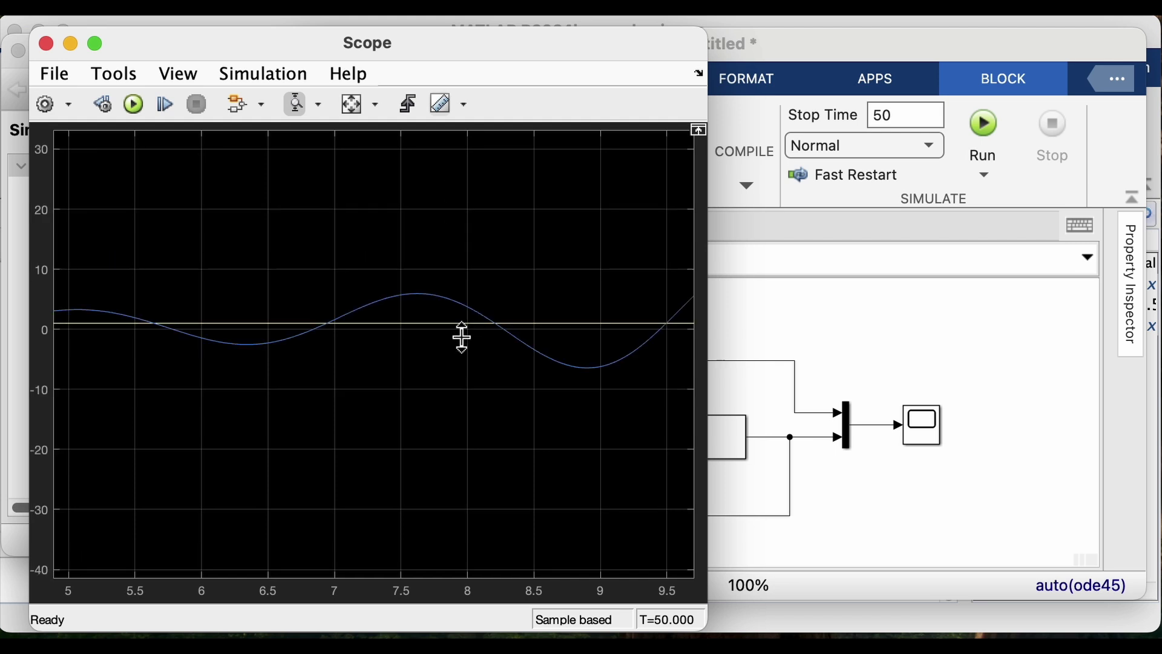
pyautogui.click(359, 111)
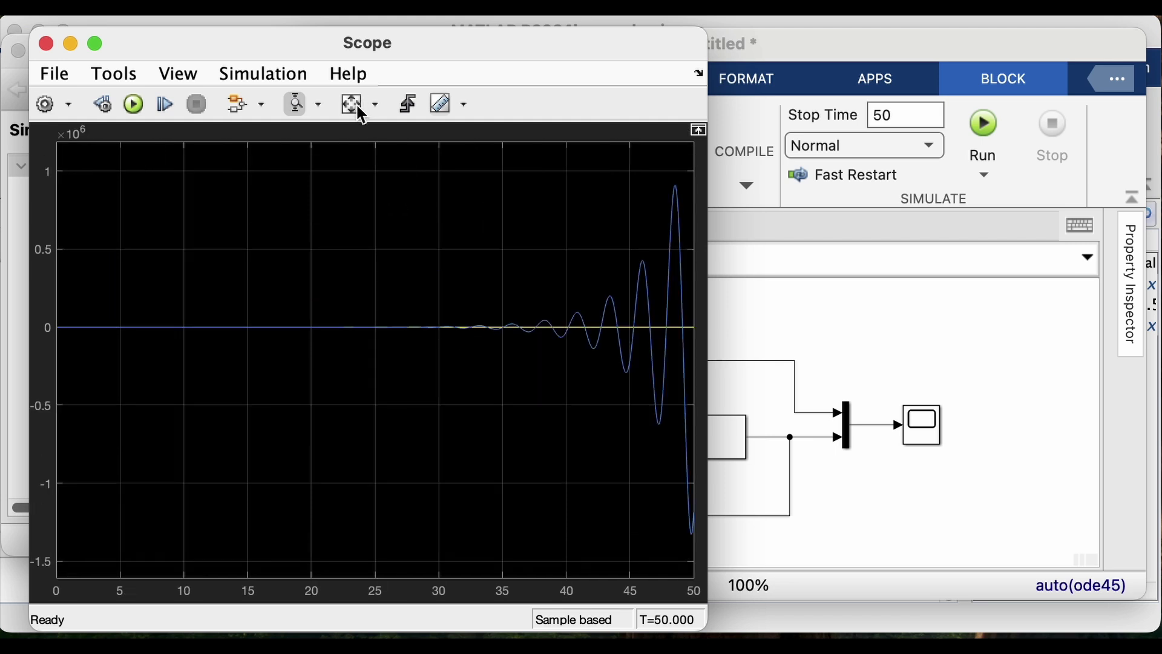
pyautogui.click(46, 44)
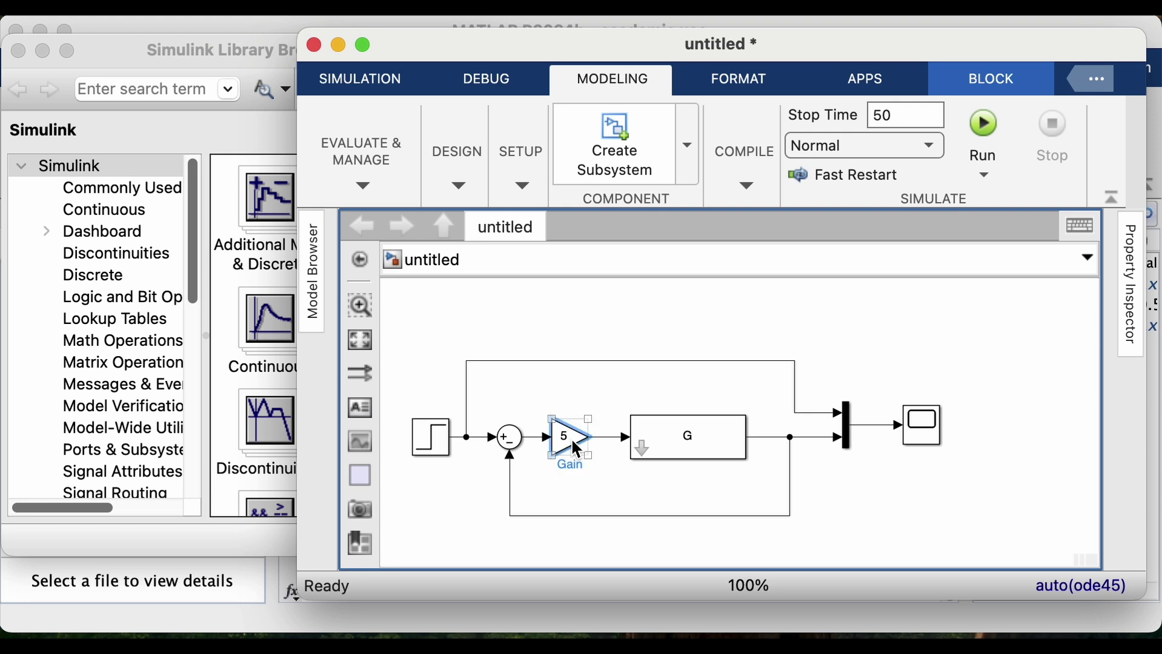
# Set the gain back to 2, rerun the simulation and check the response scaled to fit in the Scope.
pyautogui.doubleClick(573, 441)
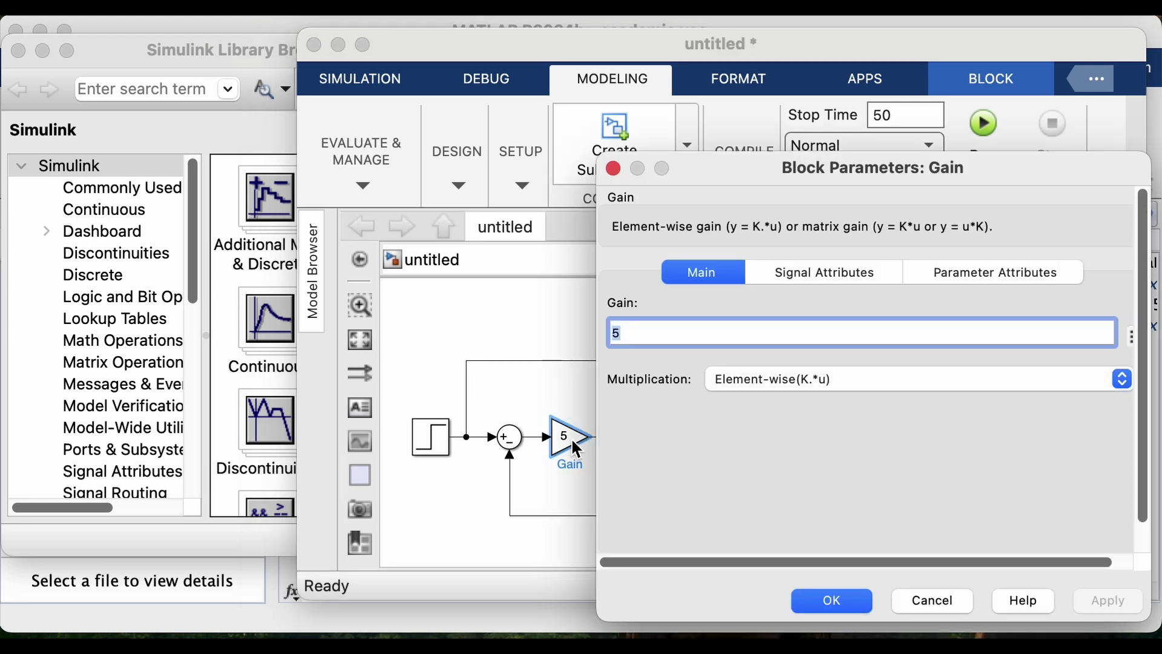
pyautogui.write('2')
pyautogui.press('Return')
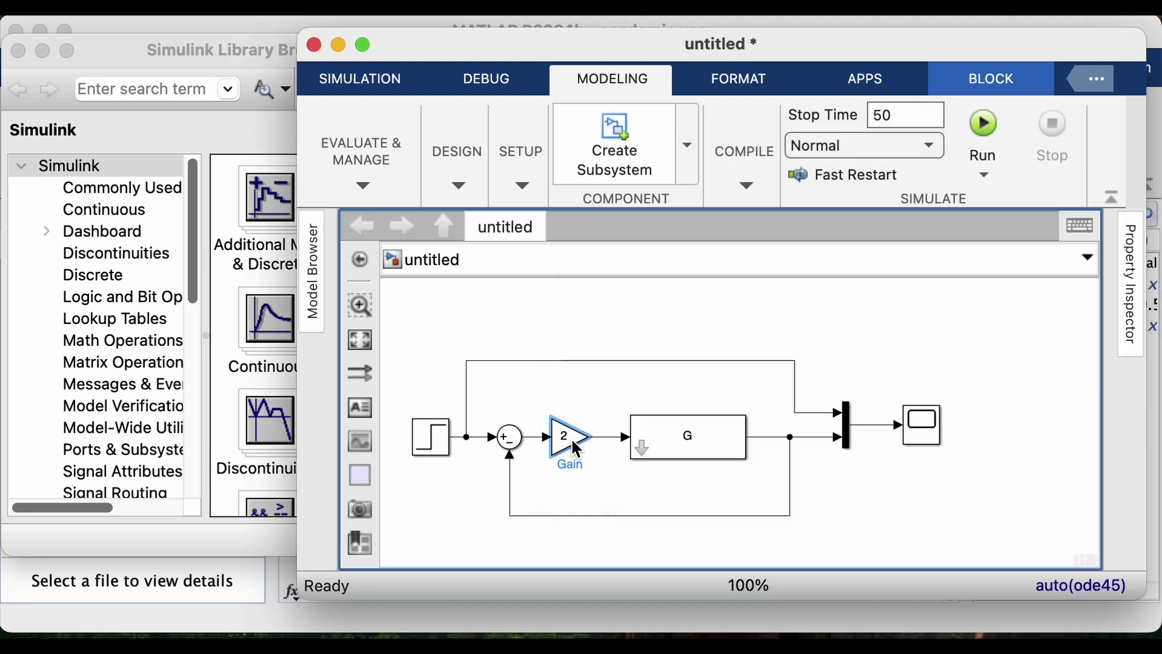
pyautogui.click(981, 128)
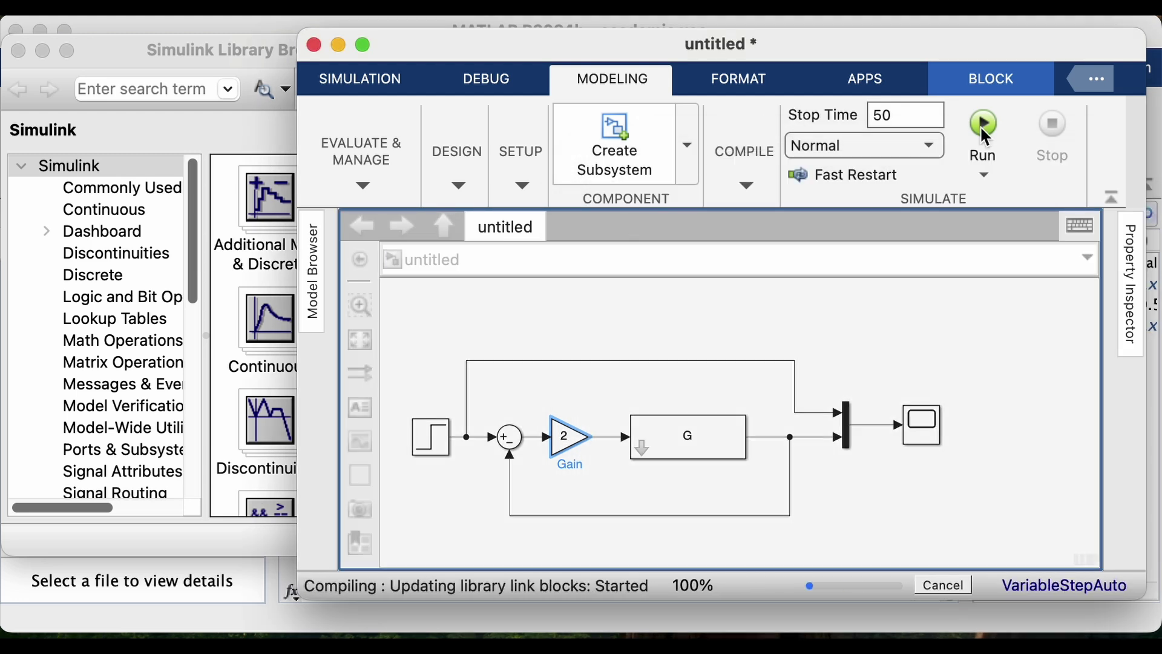
pyautogui.doubleClick(918, 431)
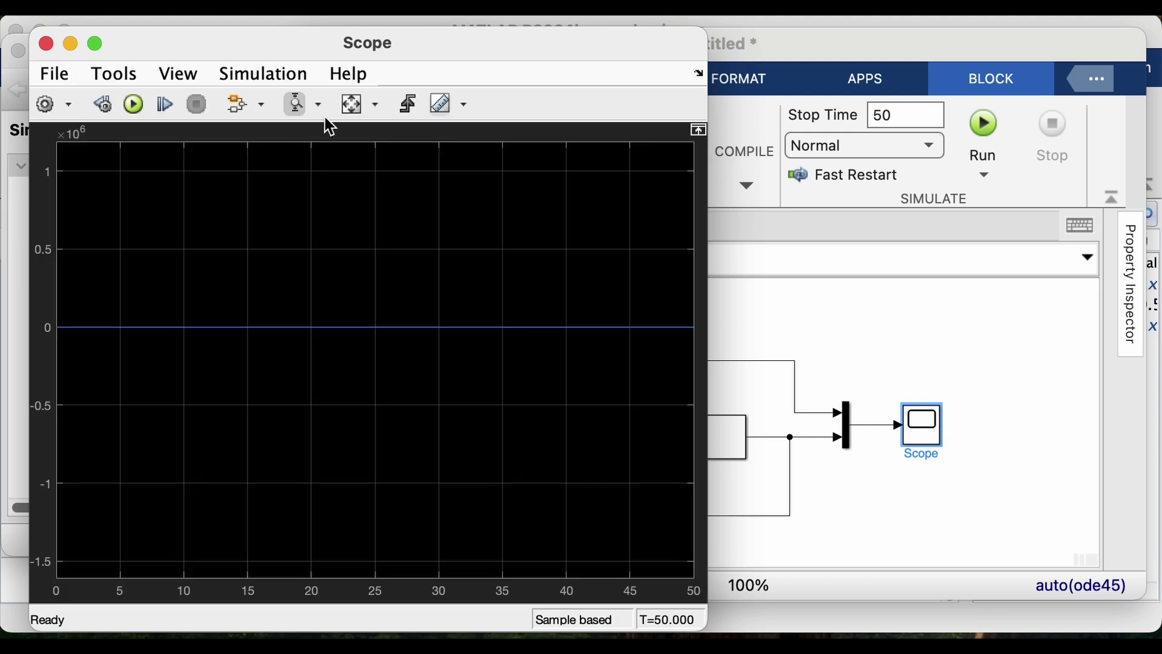
pyautogui.click(356, 108)
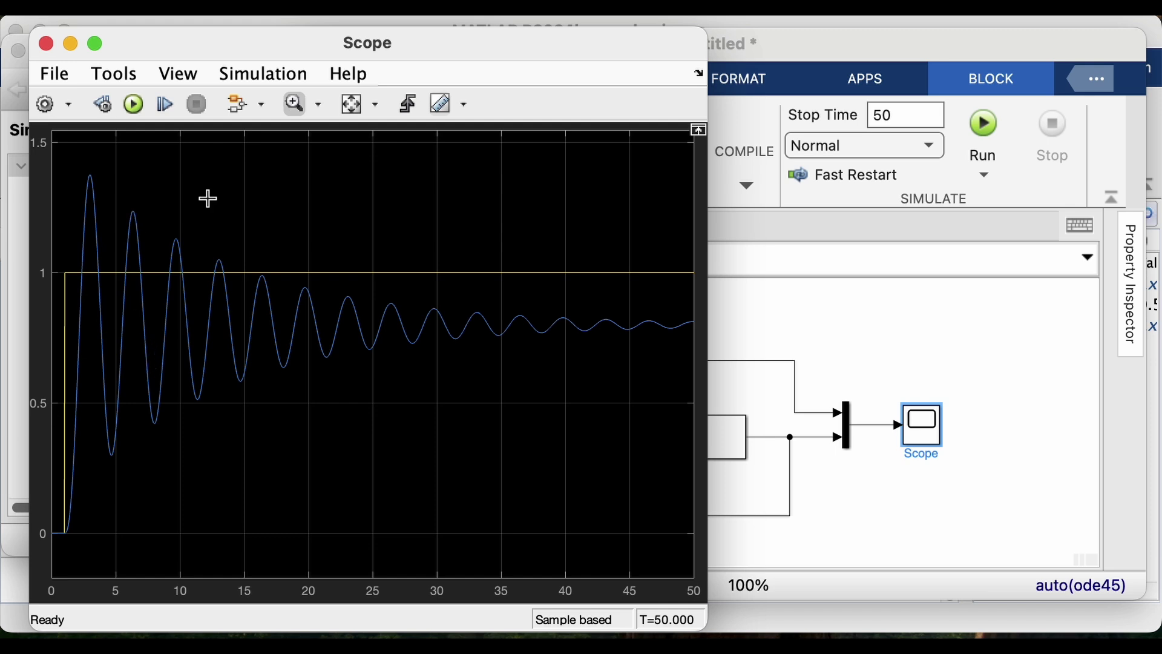
pyautogui.click(46, 44)
pyautogui.moveTo(580, 404)
pyautogui.mouseDown()
pyautogui.moveTo(561, 407)
pyautogui.moveTo(578, 461)
pyautogui.moveTo(586, 417)
pyautogui.mouseUp()
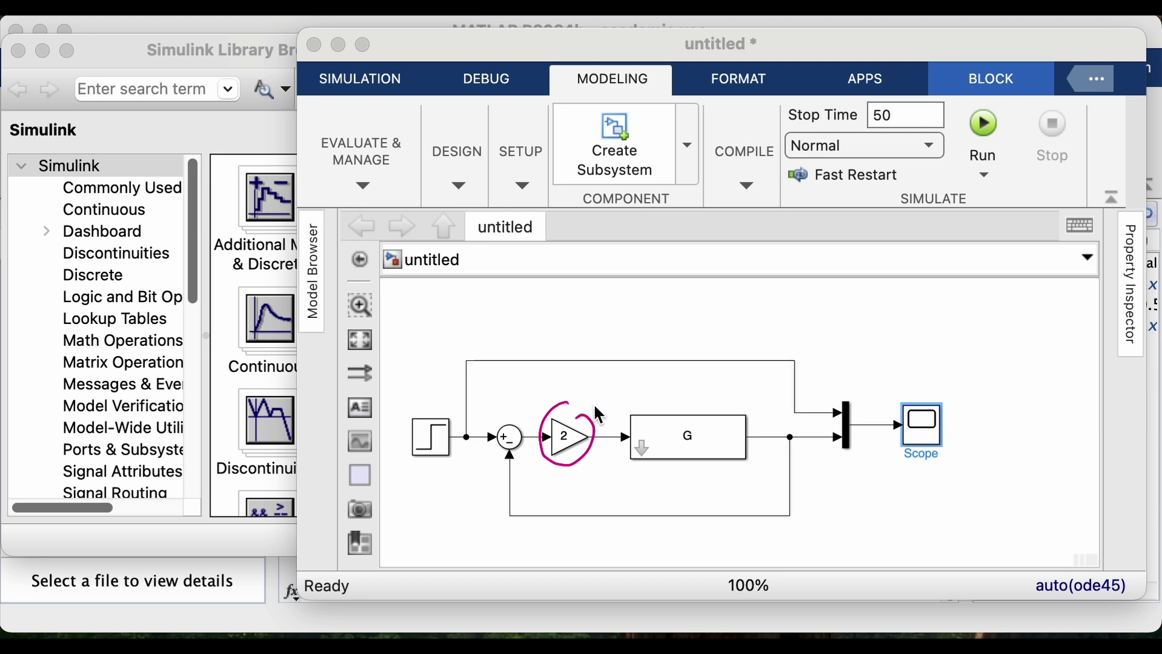
pyautogui.moveTo(651, 308)
pyautogui.mouseDown()
pyautogui.moveTo(647, 326)
pyautogui.moveTo(701, 311)
pyautogui.mouseUp()
pyautogui.moveTo(691, 321); pyautogui.dragTo(701, 320)
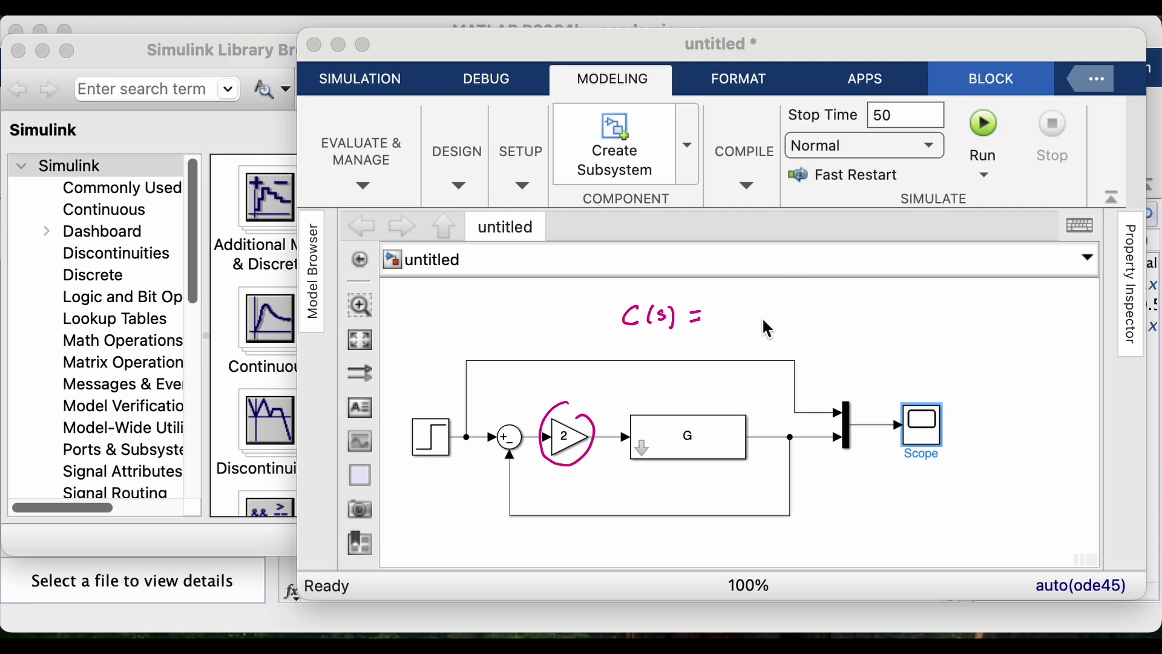
pyautogui.moveTo(728, 309); pyautogui.dragTo(727, 311)
pyautogui.moveTo(740, 312); pyautogui.dragTo(736, 326)
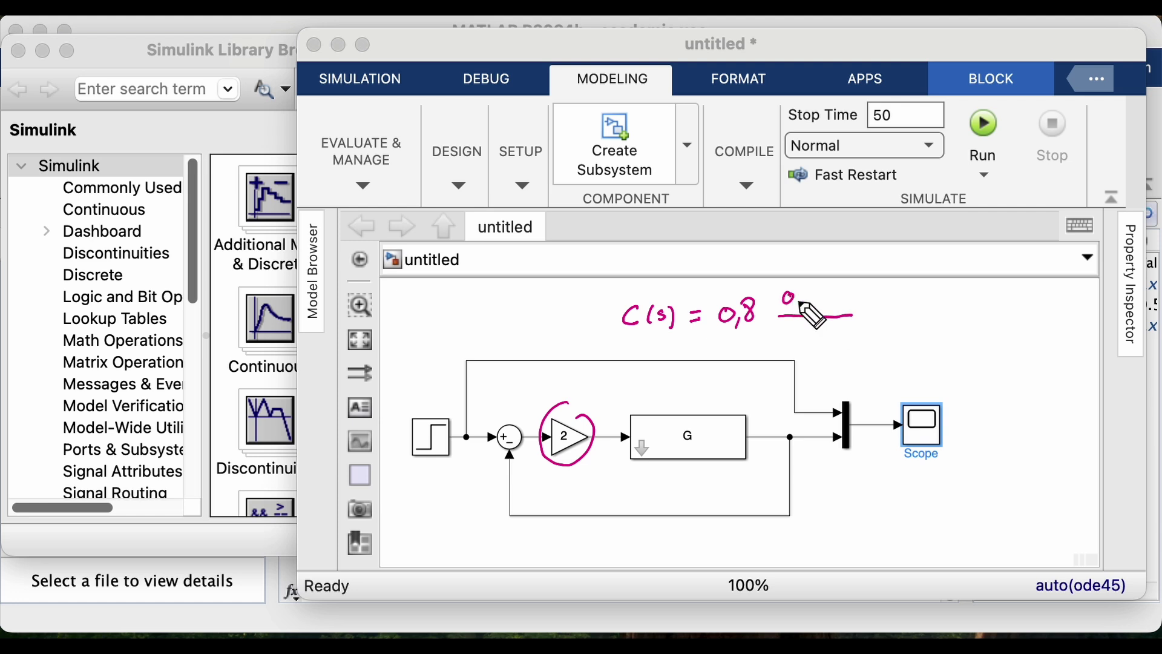
pyautogui.moveTo(799, 302); pyautogui.dragTo(797, 310)
pyautogui.moveTo(811, 290); pyautogui.dragTo(811, 292)
pyautogui.moveTo(824, 294); pyautogui.dragTo(815, 306)
pyautogui.moveTo(826, 302); pyautogui.dragTo(838, 301)
pyautogui.moveTo(833, 296); pyautogui.dragTo(832, 307)
pyautogui.moveTo(842, 297); pyautogui.dragTo(850, 303)
pyautogui.moveTo(791, 328); pyautogui.dragTo(792, 328)
pyautogui.moveTo(802, 337); pyautogui.dragTo(800, 345)
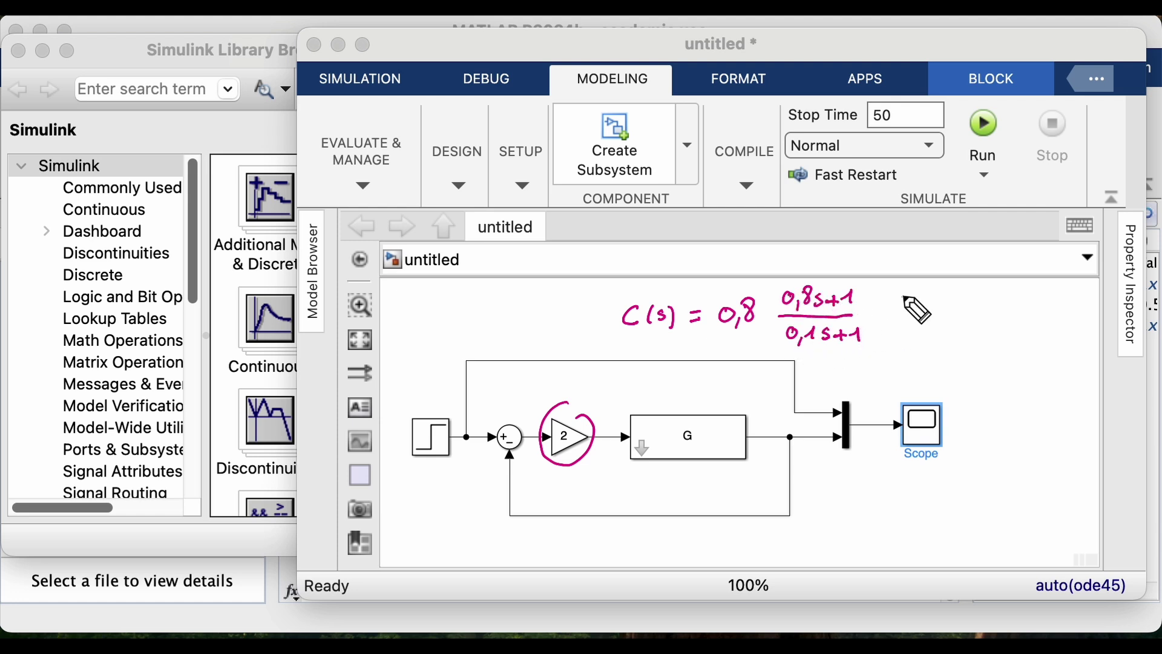
pyautogui.moveTo(910, 294)
pyautogui.mouseDown()
pyautogui.moveTo(895, 309)
pyautogui.moveTo(926, 302)
pyautogui.mouseUp()
pyautogui.moveTo(941, 295); pyautogui.dragTo(940, 296)
pyautogui.moveTo(949, 306); pyautogui.dragTo(947, 313)
pyautogui.moveTo(967, 291); pyautogui.dragTo(958, 309)
pyautogui.moveTo(893, 321)
pyautogui.mouseDown()
pyautogui.moveTo(967, 319)
pyautogui.moveTo(929, 344)
pyautogui.mouseUp()
pyautogui.moveTo(718, 264); pyautogui.dragTo(835, 246)
pyautogui.moveTo(900, 259); pyautogui.dragTo(945, 250)
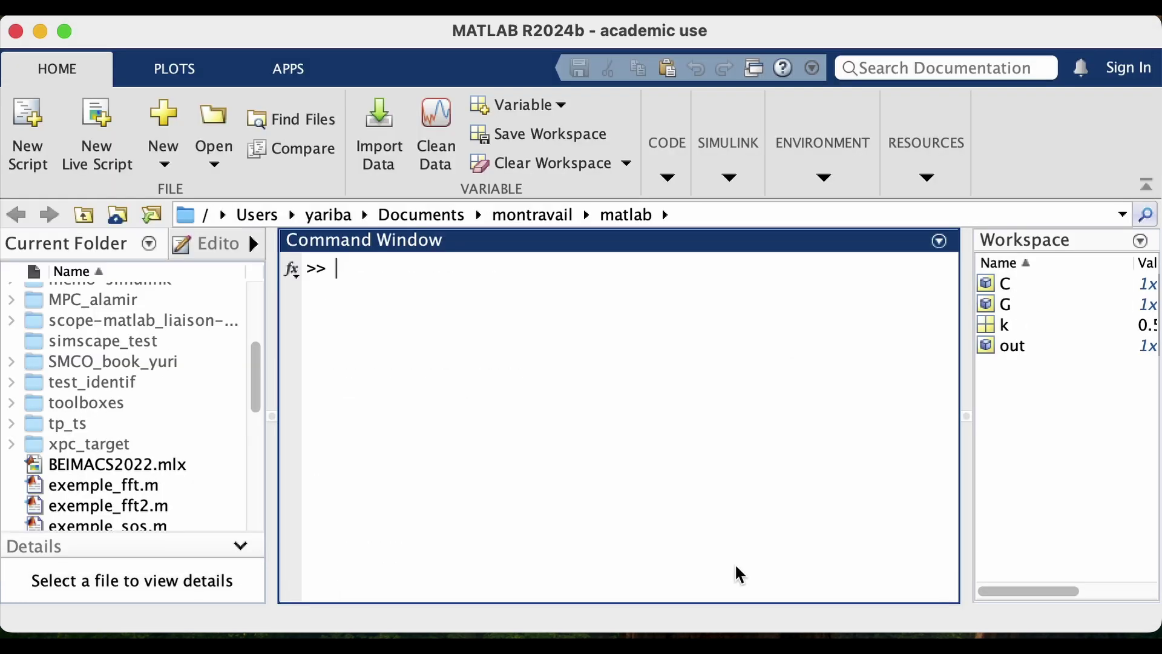
# In the MATLAB Command Window, define C = 0.8 * tf([0.8 1],[0.1 1]) * tf([1 0.5],[1 0]) and display it with zpk(C).
pyautogui.write('C = 0.8 * tf([0.8 1],[])')
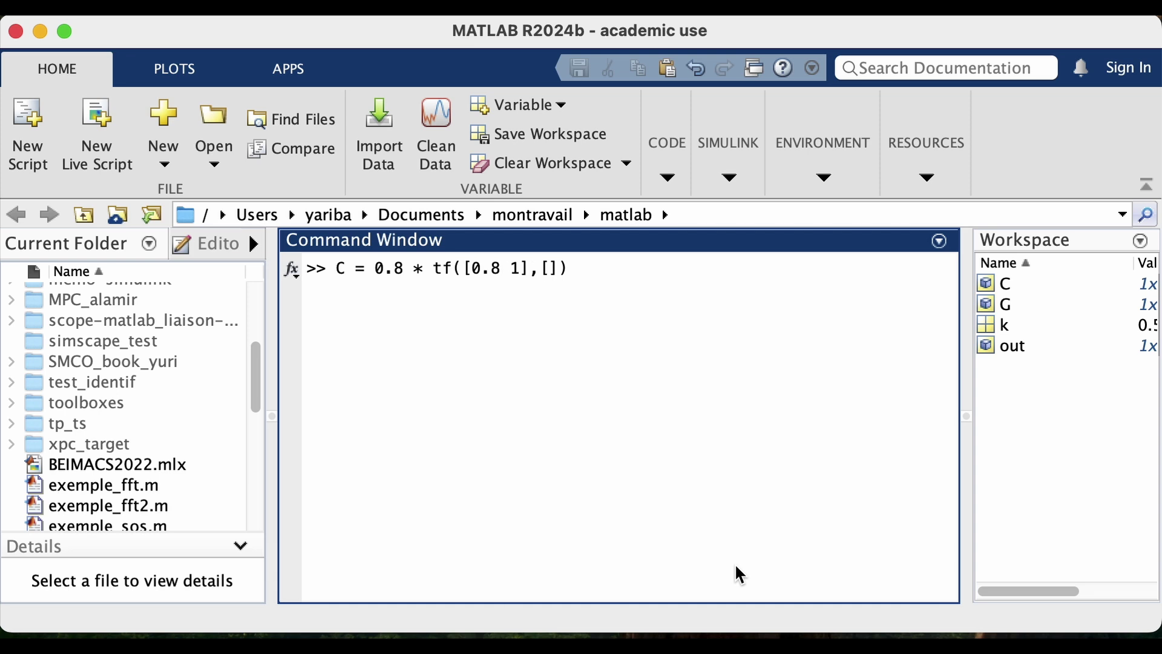
pyautogui.write('0.1 1]) * tf([1 0.5],[1 0])')
pyautogui.press('Return')
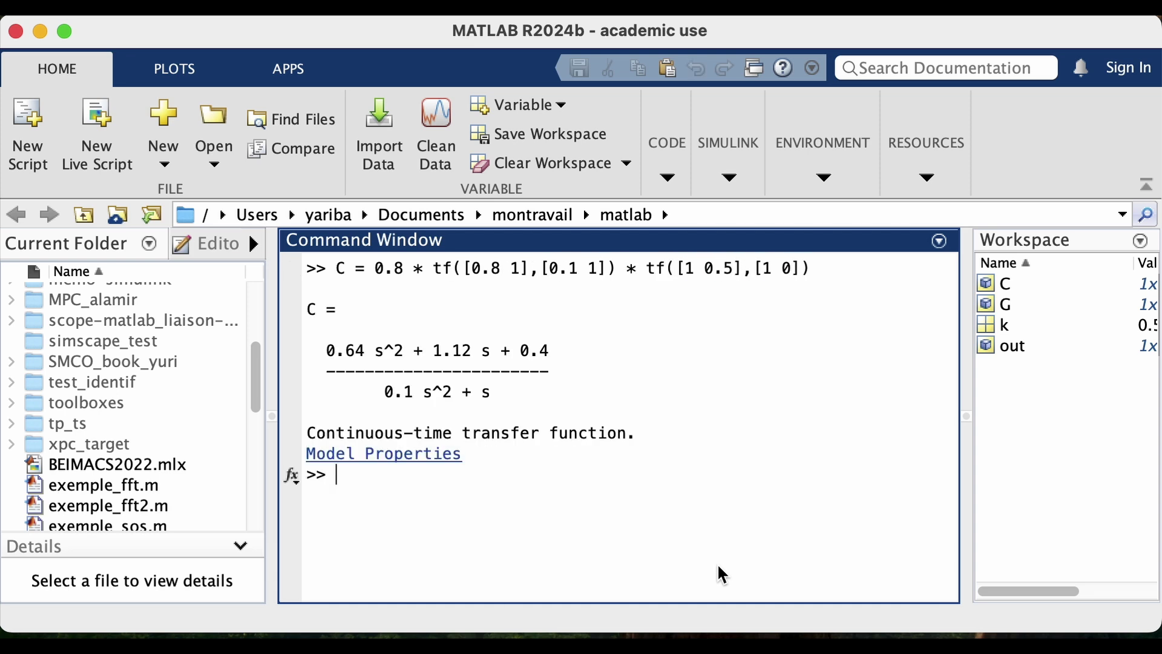
pyautogui.write('zpk(C)')
pyautogui.press('Return')
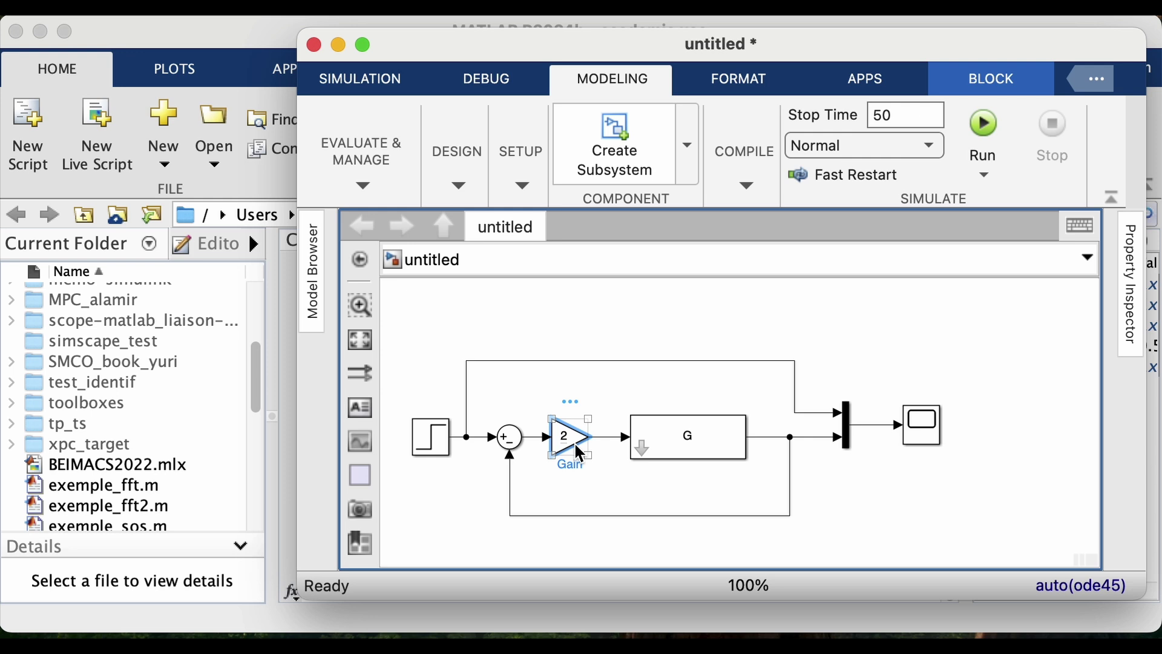
# Delete the Gain block from the loop and place a copy of the G block above the diagram.
pyautogui.press('Delete')
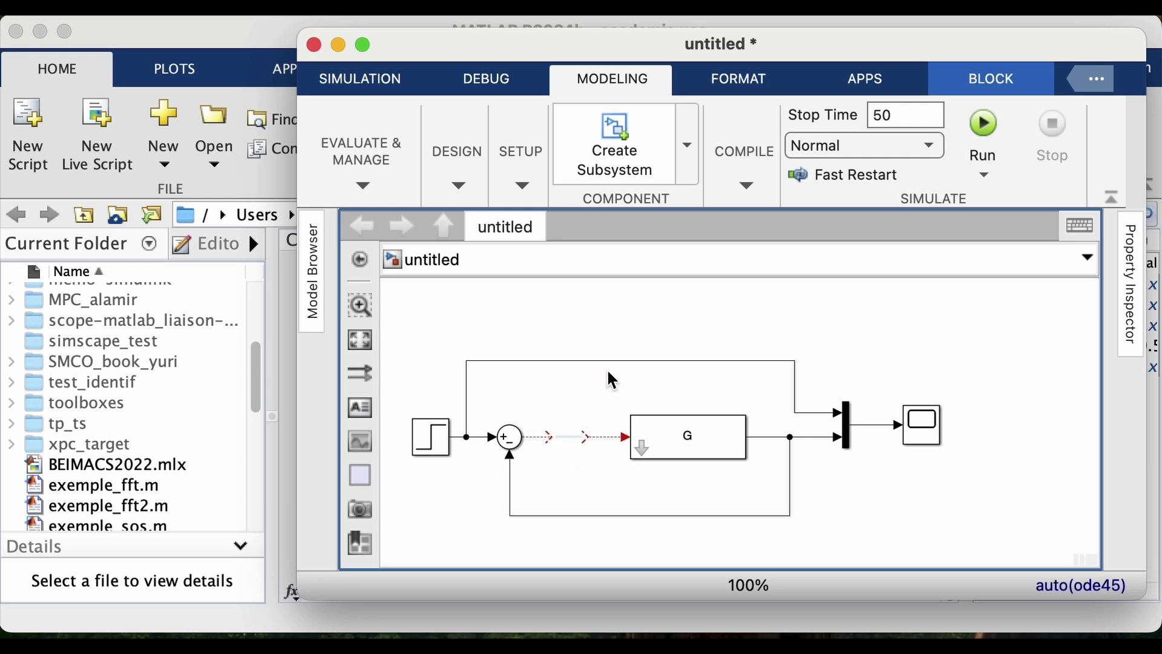
pyautogui.click(616, 325)
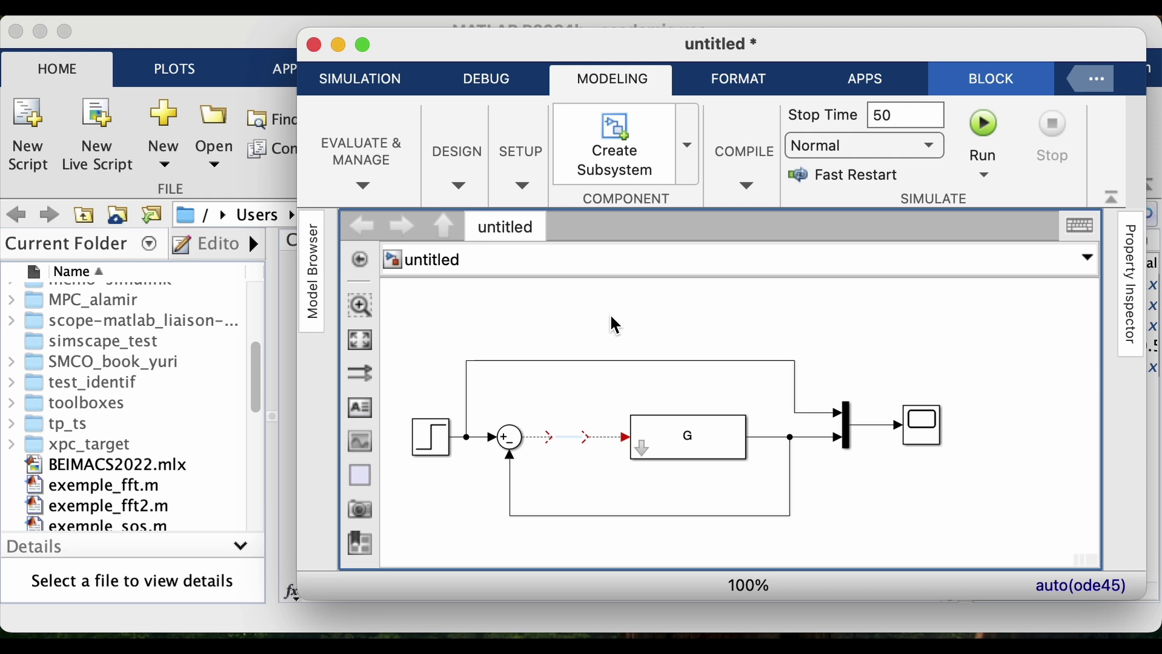
pyautogui.click(664, 433)
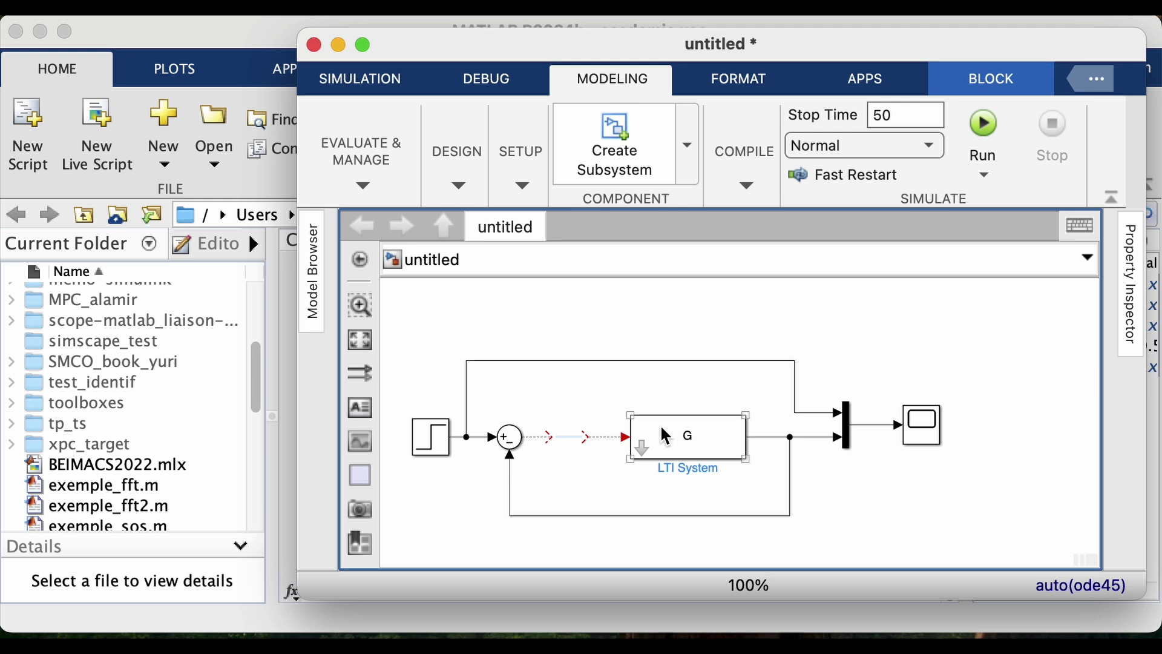
pyautogui.moveTo(666, 435); pyautogui.dragTo(610, 327)
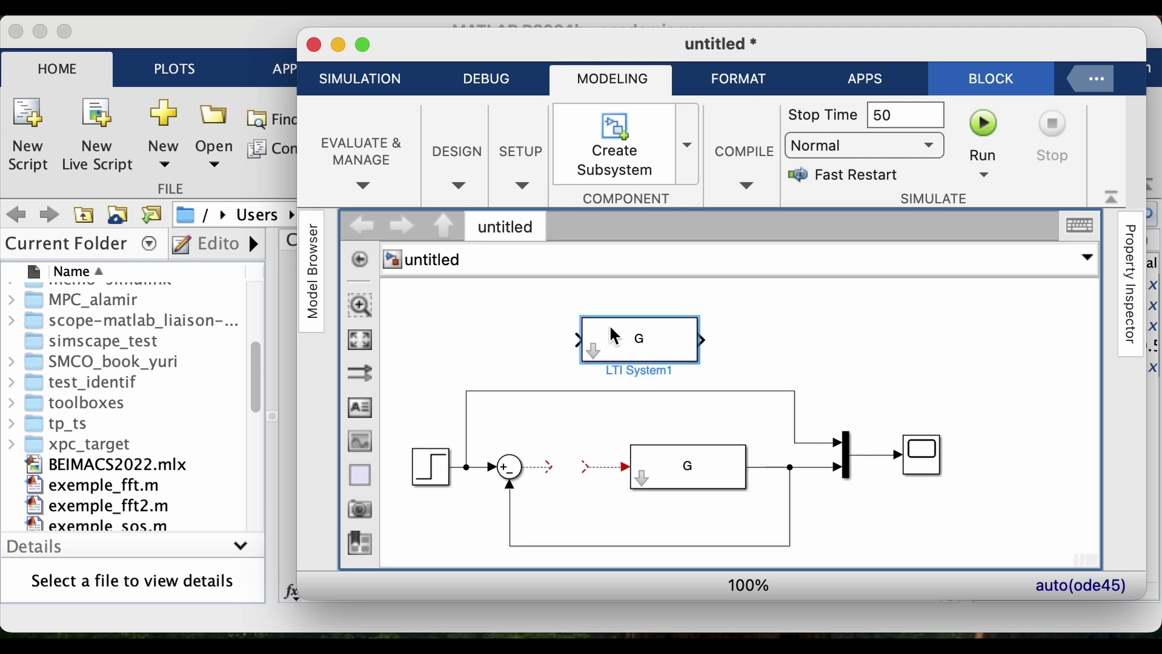
# Set the copied block's LTI system variable to C and shrink the block to about half its width.
pyautogui.doubleClick(650, 360)
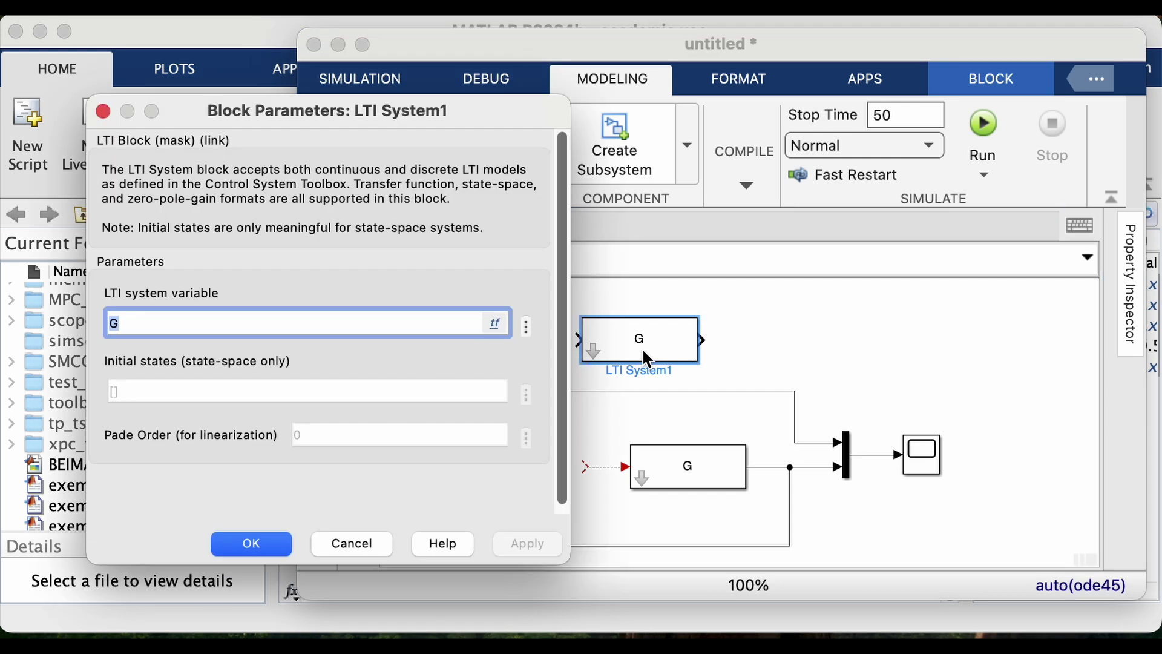
pyautogui.write('C')
pyautogui.press('Return')
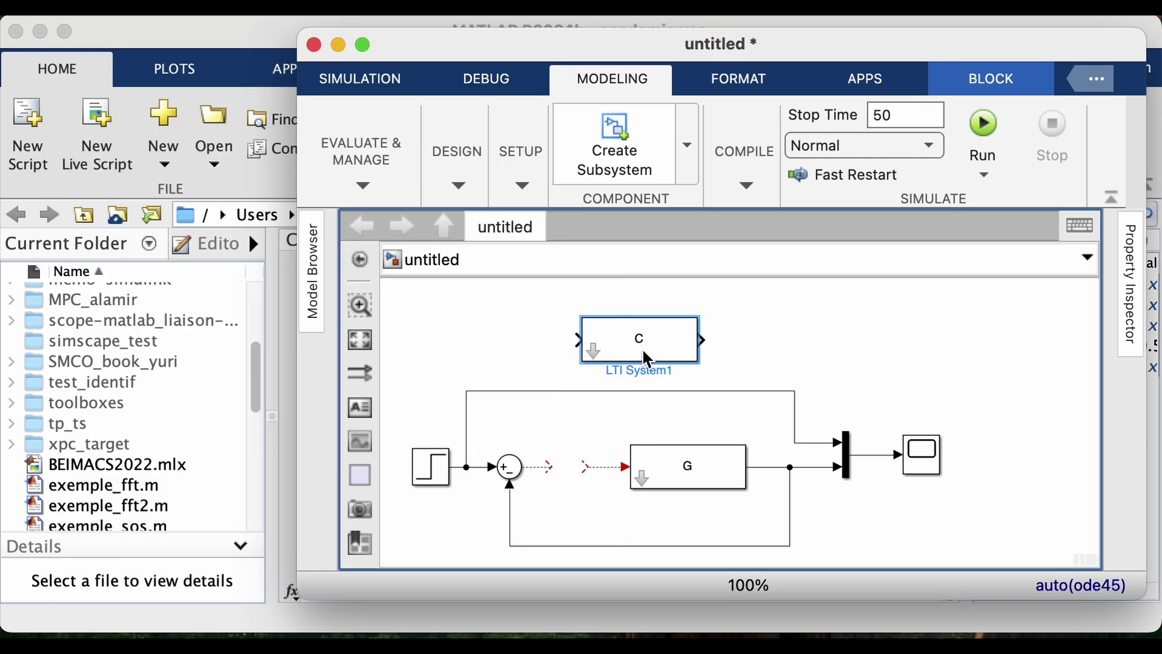
pyautogui.moveTo(698, 361); pyautogui.dragTo(637, 357)
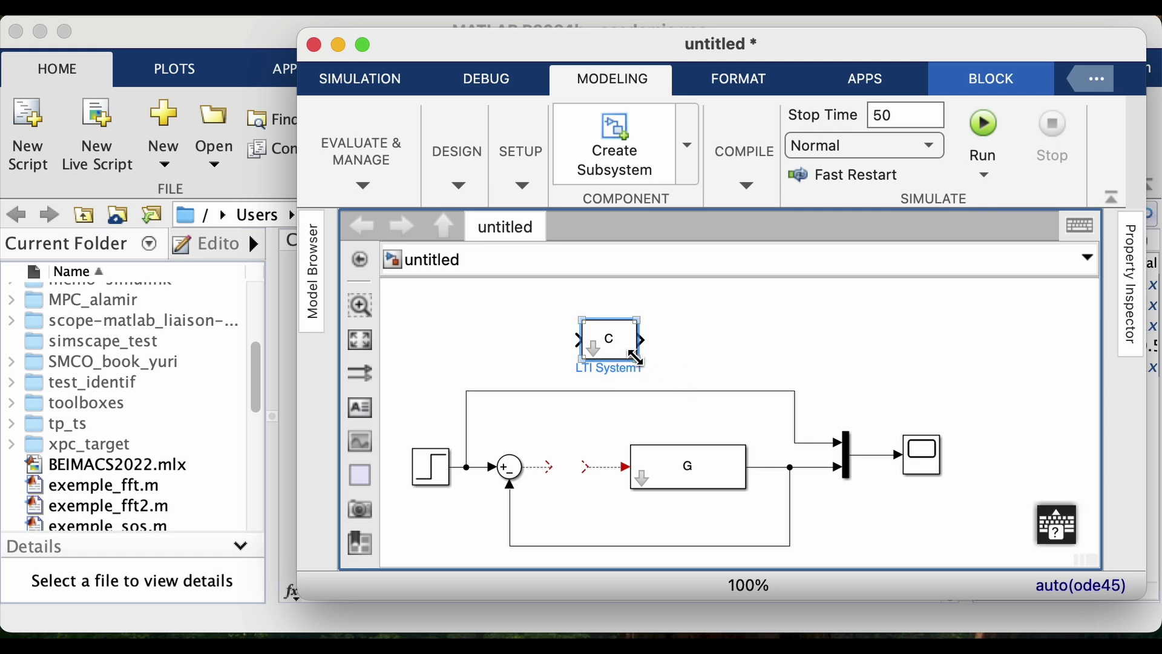
# Shift the Step and Sum blocks to the left and insert the C block between the Sum and G.
pyautogui.moveTo(405, 428); pyautogui.dragTo(535, 541)
pyautogui.press('Left')
pyautogui.press('Left')
pyautogui.press('Left')
pyautogui.press('Left')
pyautogui.press('Left')
pyautogui.press('Left')
pyautogui.press('Left')
pyautogui.press('Left')
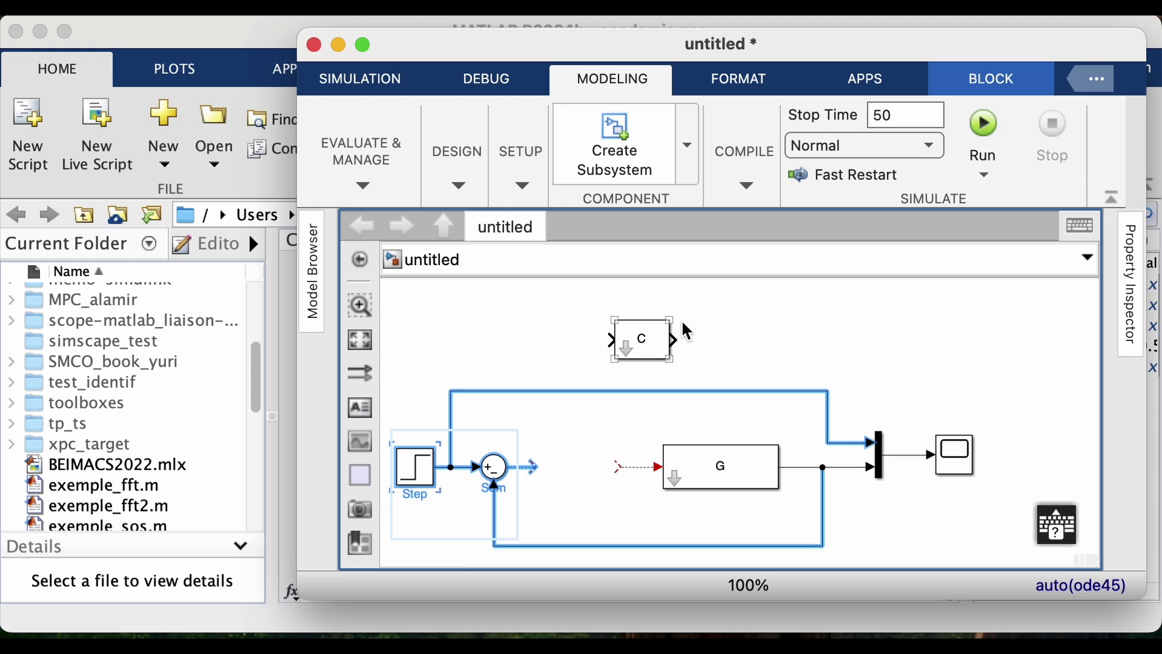
pyautogui.moveTo(640, 355); pyautogui.dragTo(582, 495)
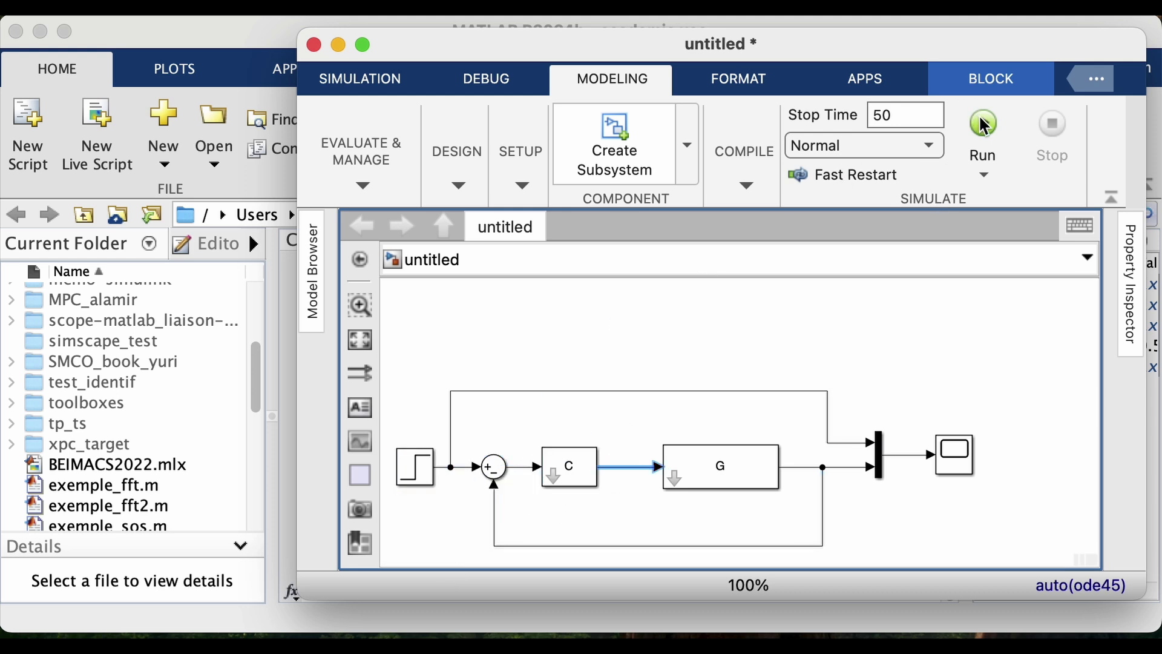
# Run the simulation with controller C and view the response in the Scope, scaled to fit the axes.
pyautogui.click(985, 125)
pyautogui.click(956, 466)
pyautogui.doubleClick(958, 458)
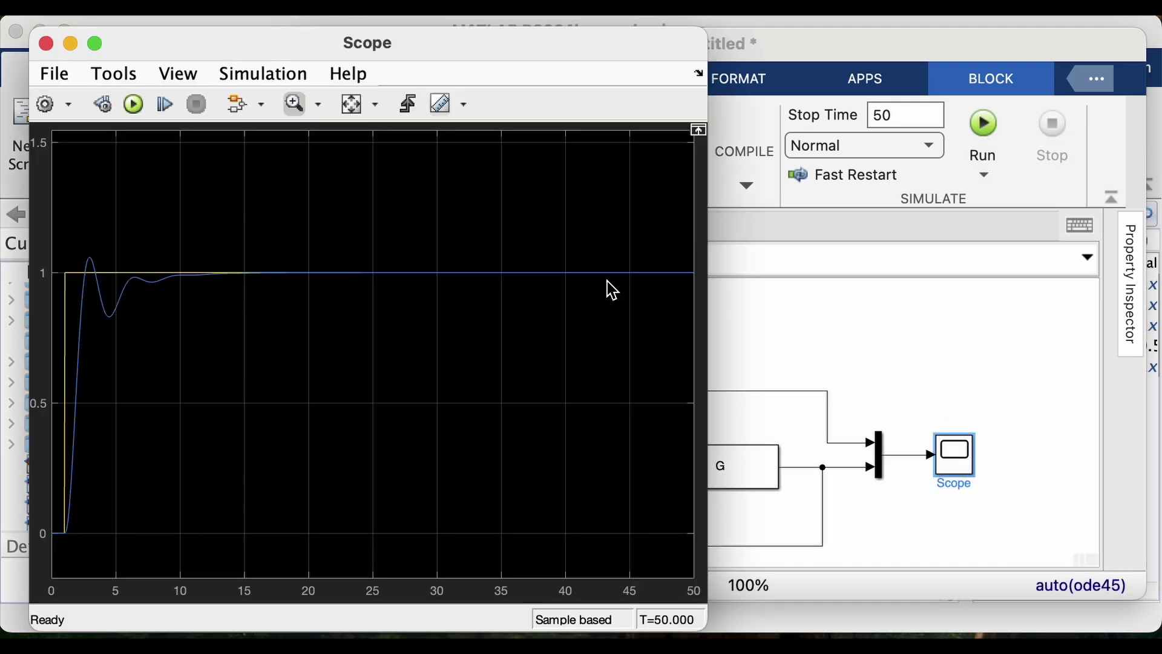
pyautogui.moveTo(375, 49); pyautogui.dragTo(512, 56)
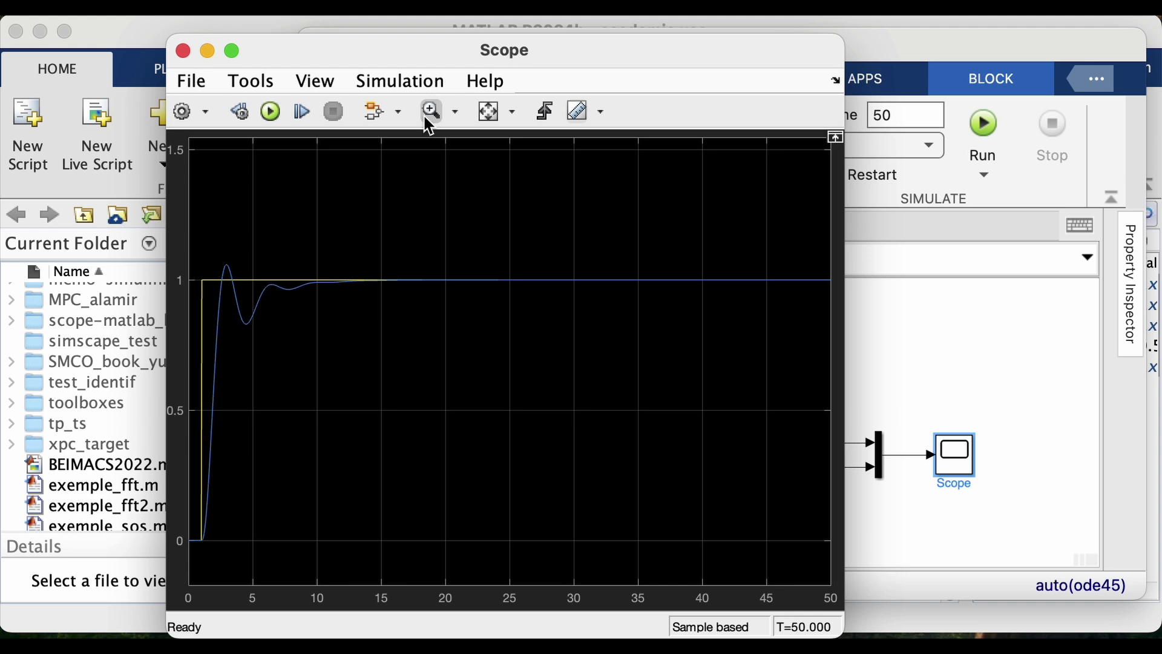
pyautogui.click(491, 116)
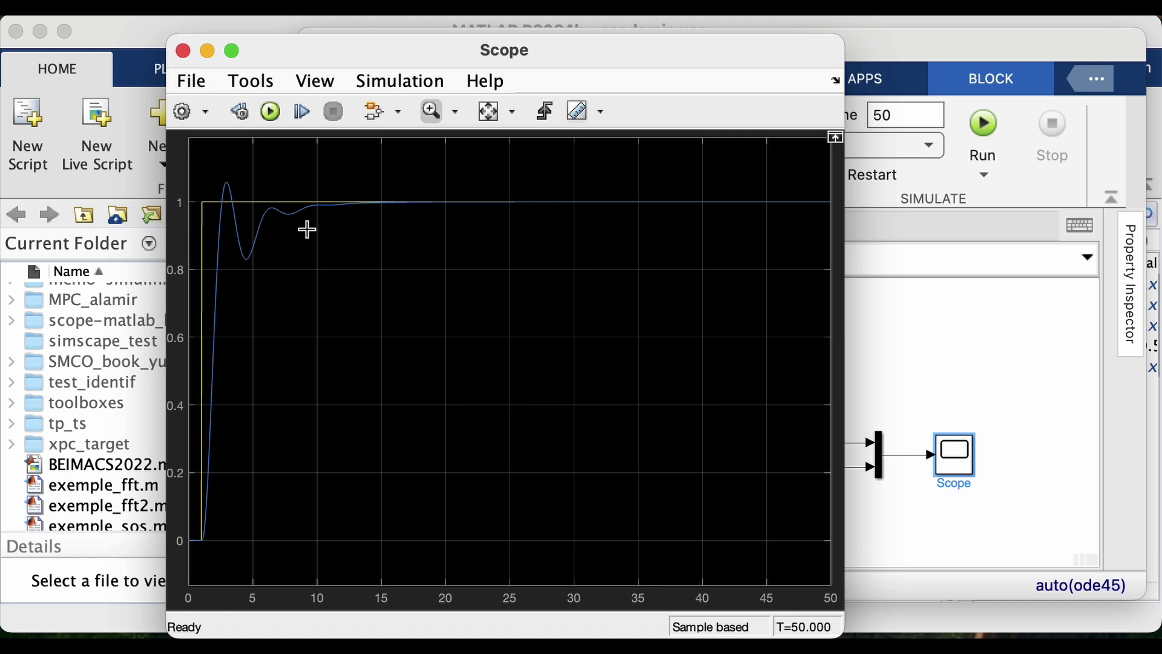
# Set the simulation stop time to 15 and rerun the simulation from the Scope.
pyautogui.click(946, 42)
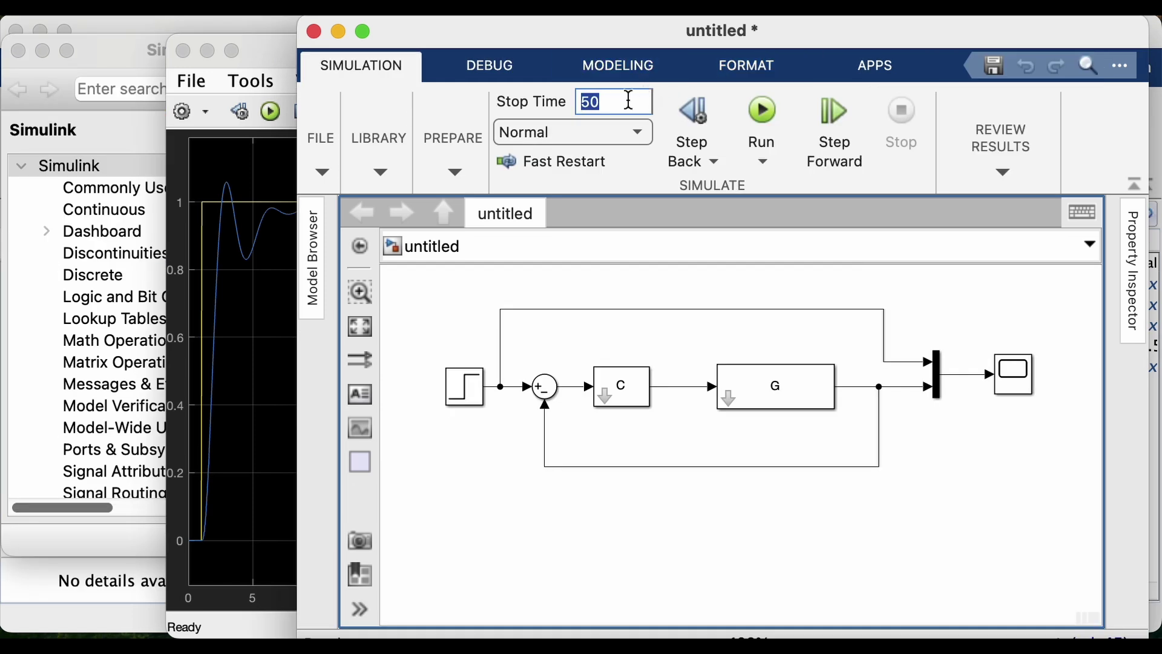
pyautogui.click(626, 98)
pyautogui.moveTo(626, 99); pyautogui.dragTo(527, 91)
pyautogui.write('15')
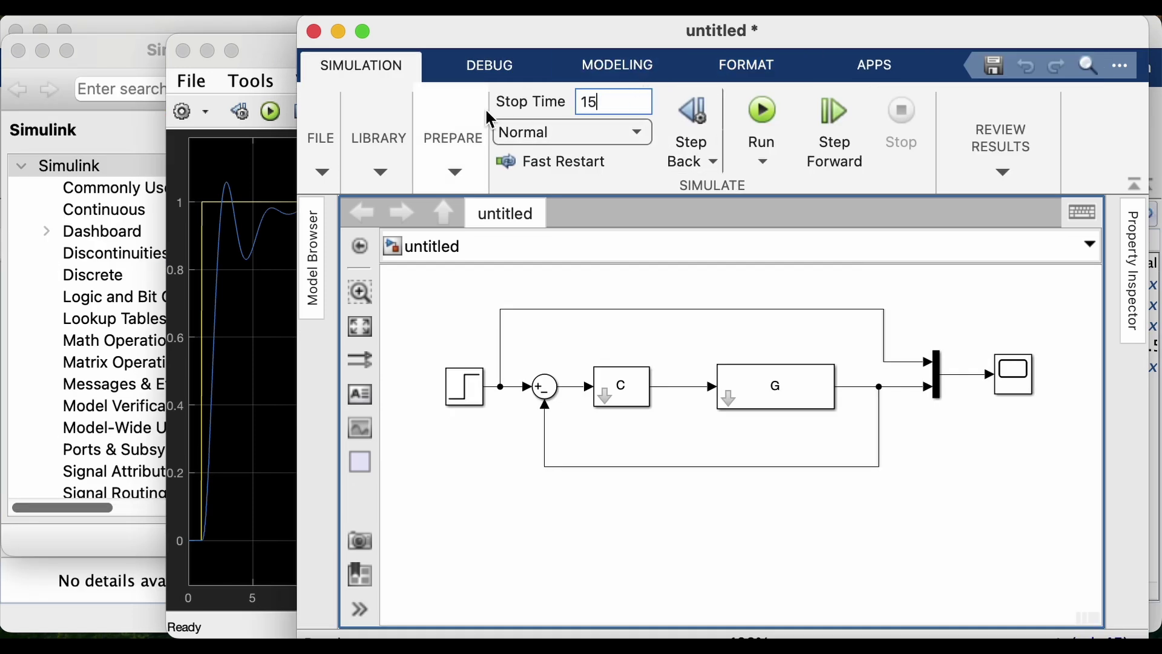
pyautogui.click(281, 55)
pyautogui.click(270, 112)
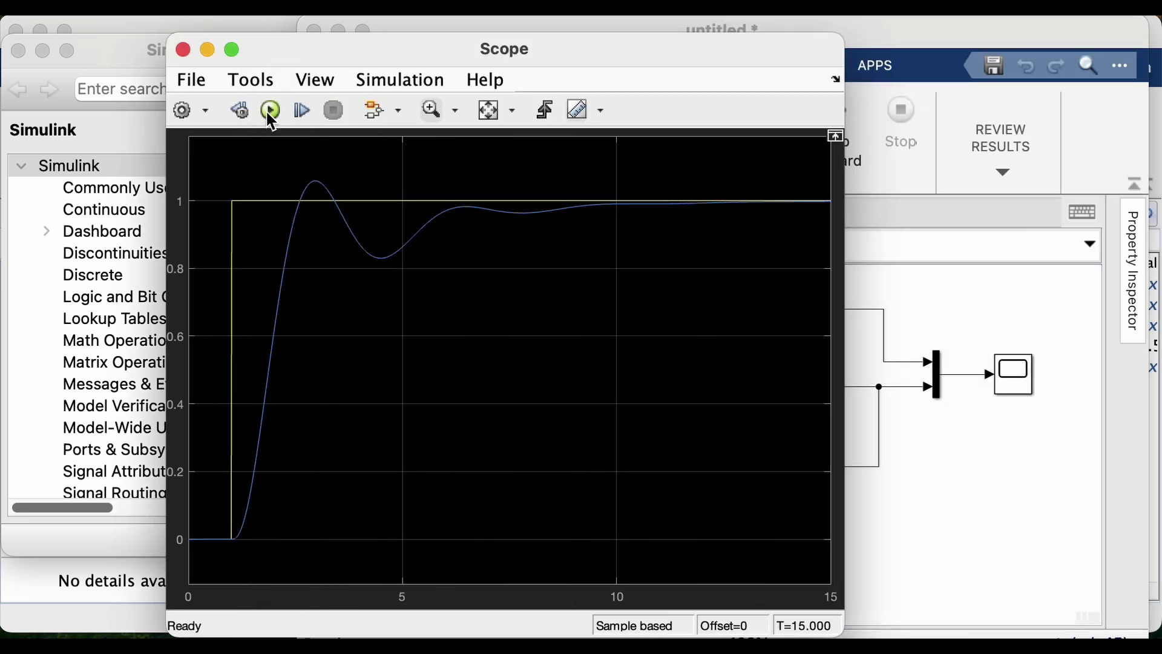
# Replace the C block in the loop with a PID Controller block from the Simulink Continuous library.
pyautogui.click(549, 535)
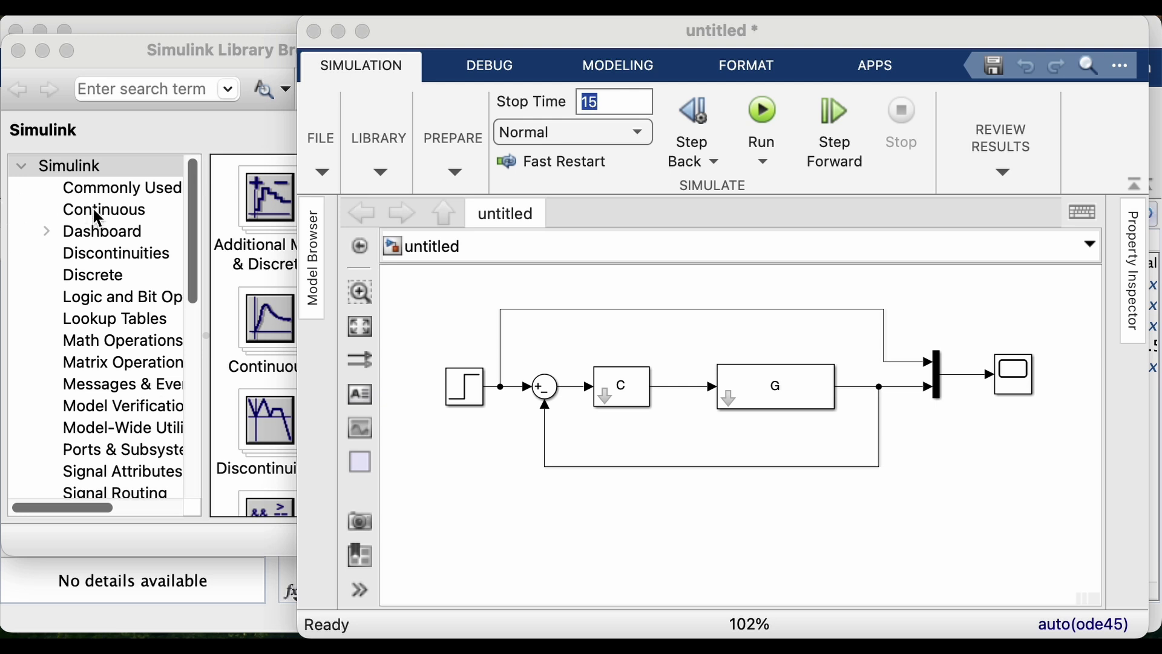
pyautogui.click(111, 208)
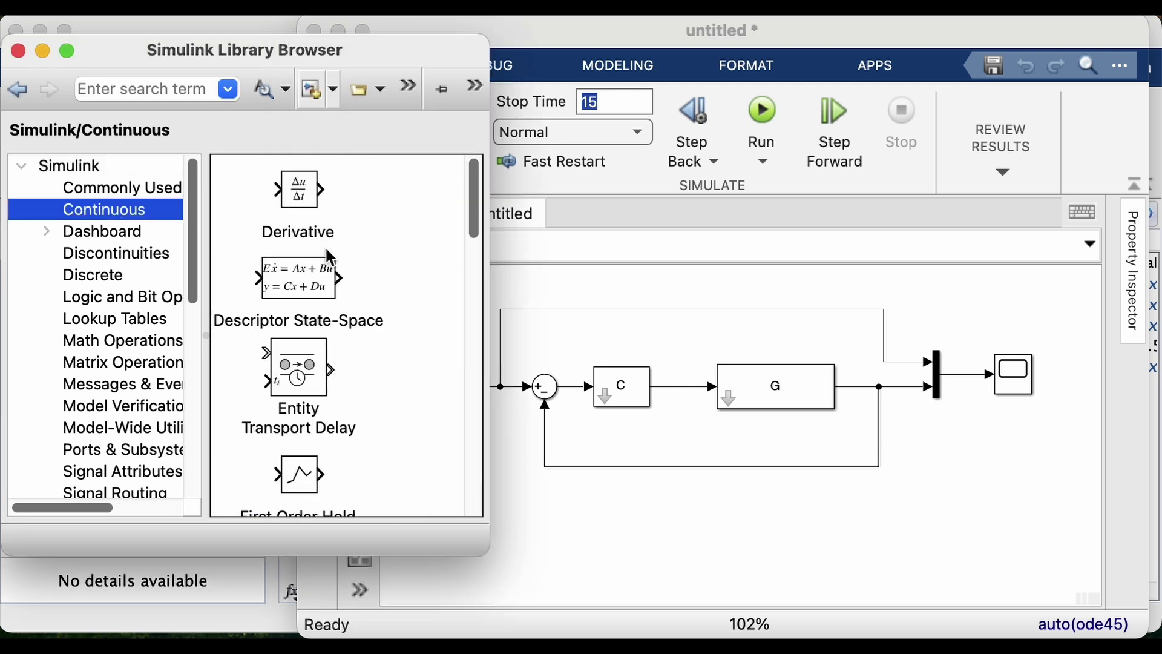
pyautogui.moveTo(475, 235); pyautogui.dragTo(476, 389)
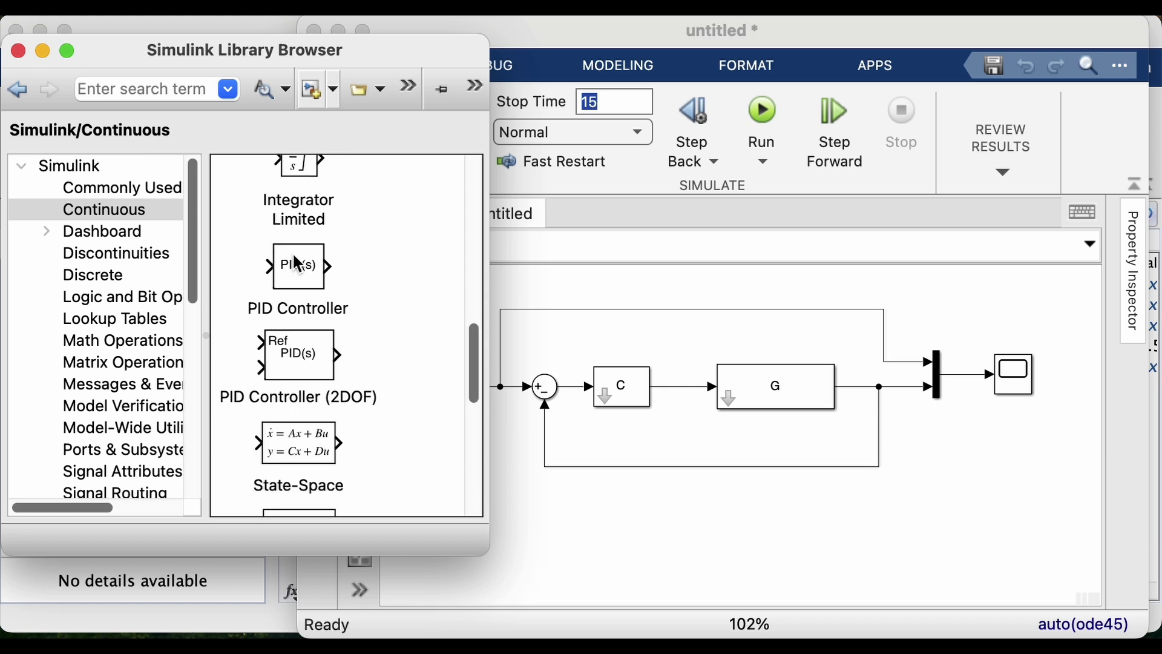
pyautogui.moveTo(300, 267); pyautogui.dragTo(624, 369)
pyautogui.click(641, 396)
pyautogui.press('Delete')
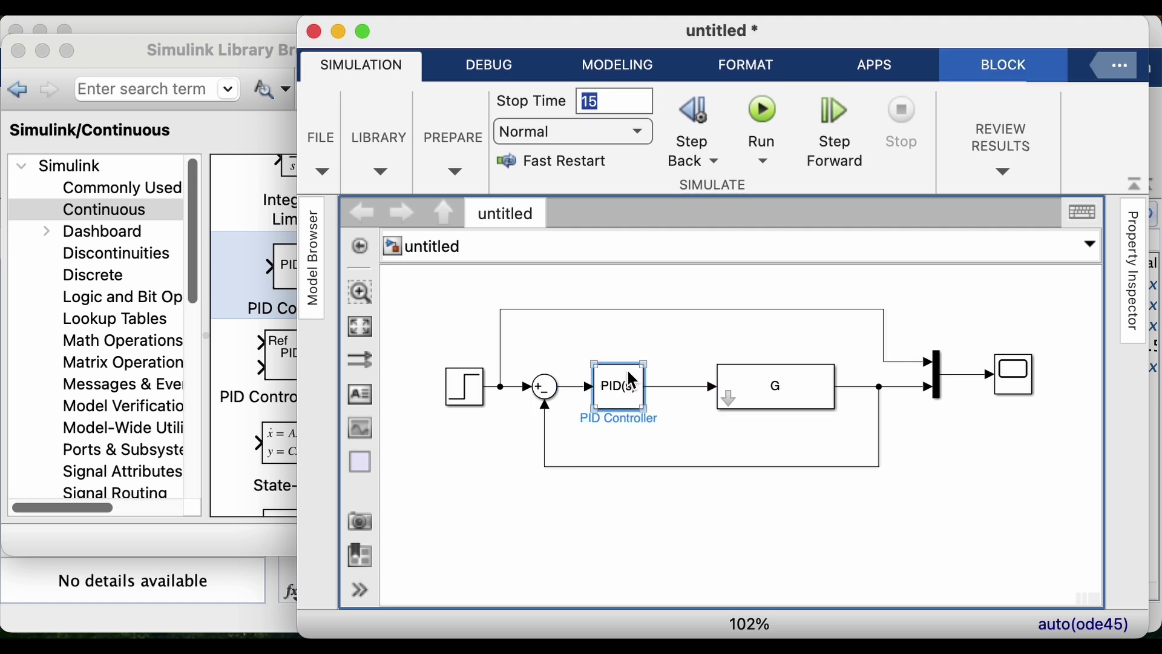
# Open the PID Controller's block parameters and review its compensator formula and controller gain settings.
pyautogui.doubleClick(632, 380)
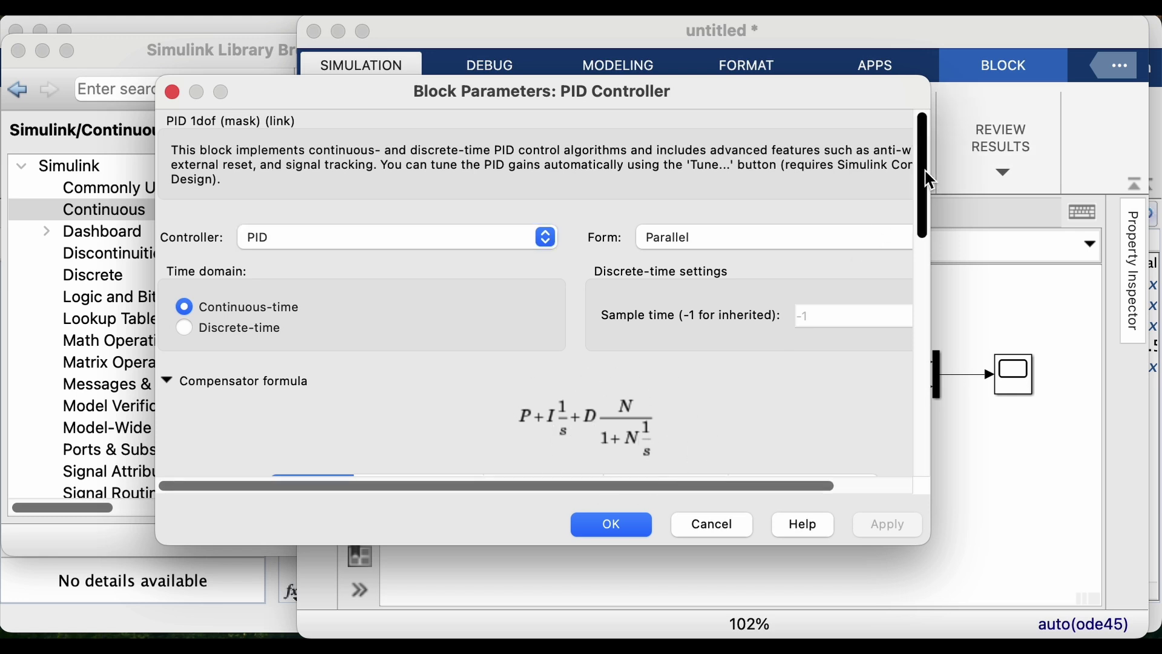
pyautogui.scroll(-5, 925, 240)
pyautogui.scroll(5, 932, 249)
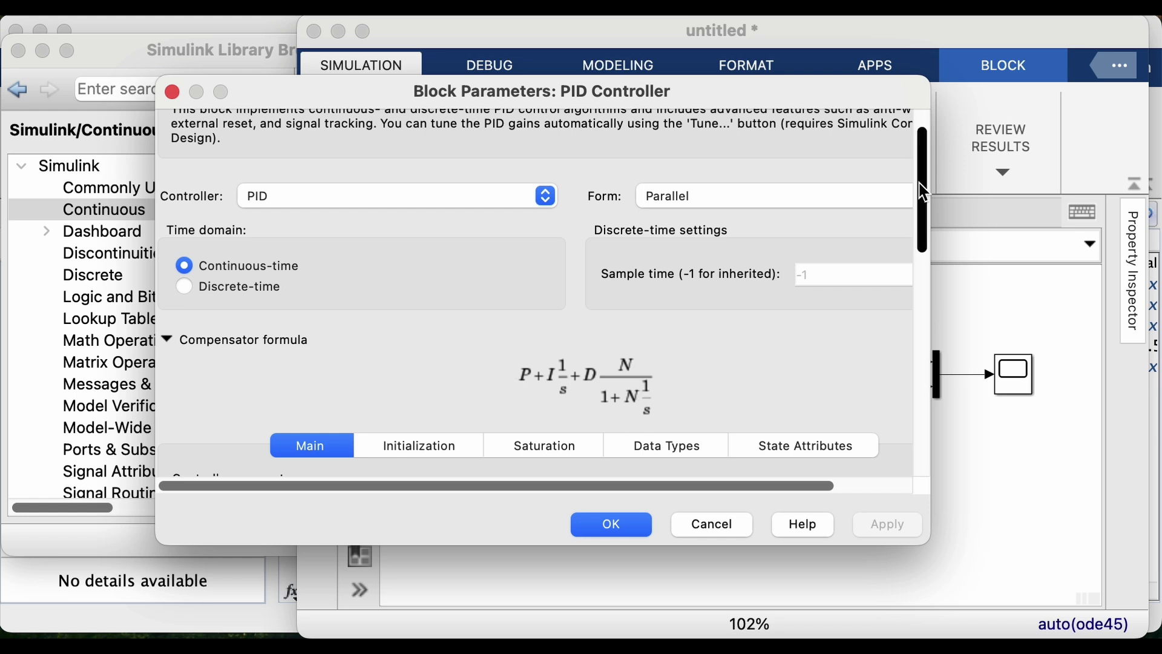
pyautogui.moveTo(924, 192); pyautogui.dragTo(919, 282)
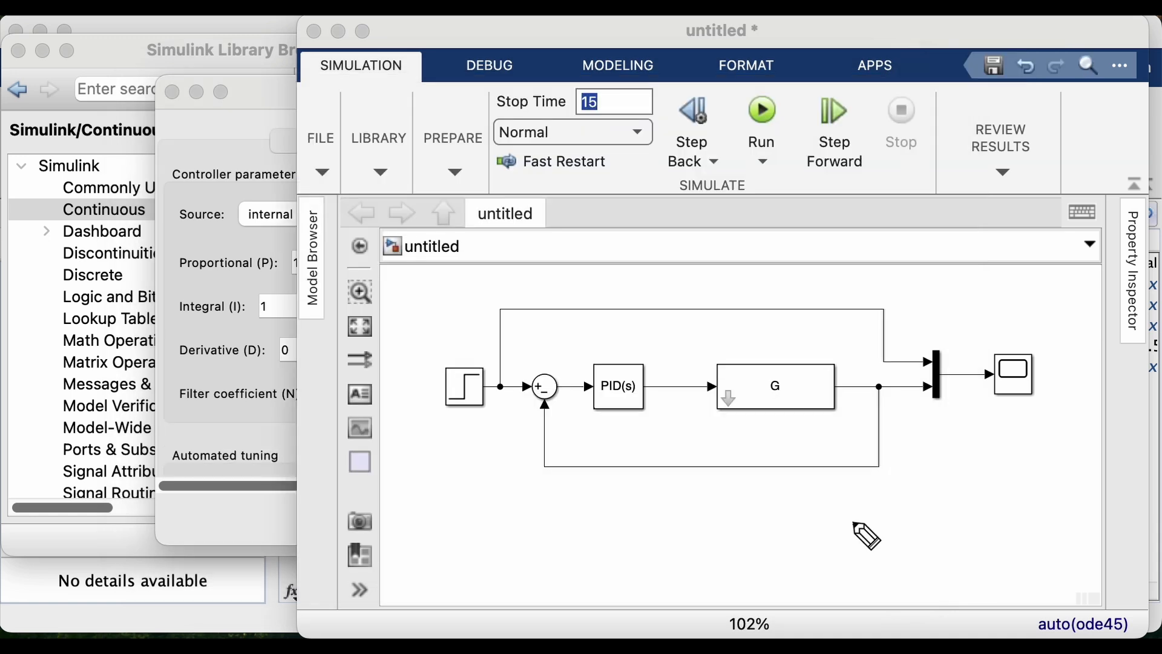
pyautogui.moveTo(882, 528)
pyautogui.mouseDown()
pyautogui.moveTo(908, 539)
pyautogui.moveTo(939, 519)
pyautogui.moveTo(988, 529)
pyautogui.moveTo(993, 518)
pyautogui.moveTo(1012, 532)
pyautogui.moveTo(1074, 507)
pyautogui.moveTo(1111, 521)
pyautogui.moveTo(1069, 575)
pyautogui.moveTo(1096, 546)
pyautogui.moveTo(1115, 566)
pyautogui.moveTo(1123, 558)
pyautogui.mouseUp()
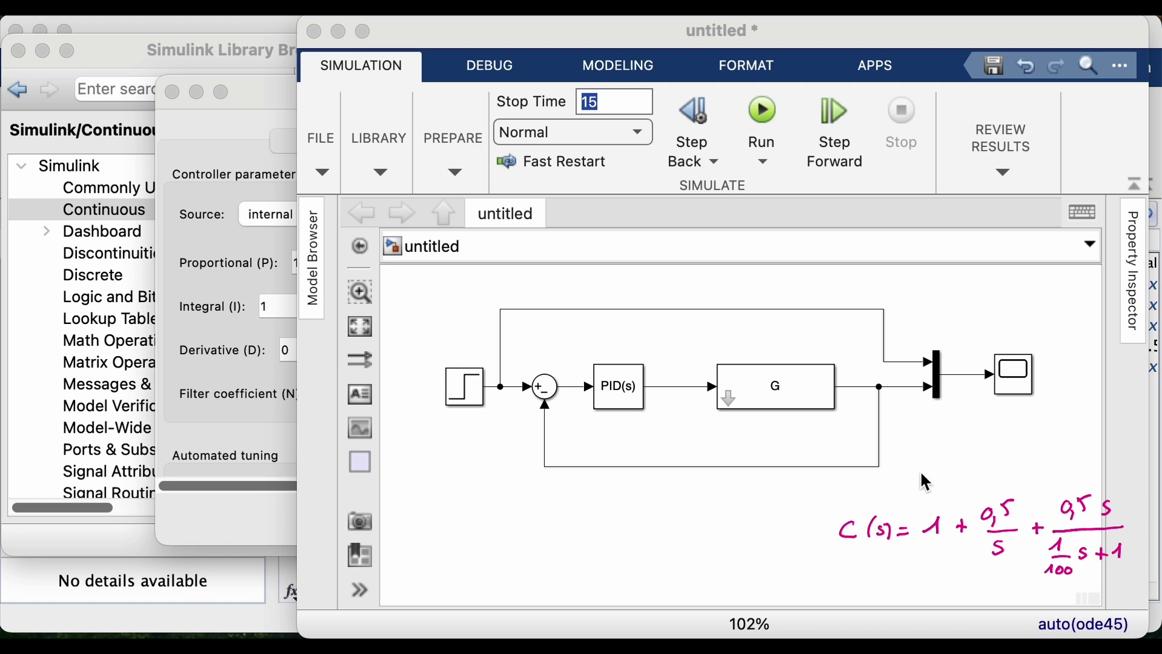
pyautogui.moveTo(1068, 589)
pyautogui.mouseDown()
pyautogui.moveTo(1074, 540)
pyautogui.moveTo(1011, 593)
pyautogui.mouseUp()
pyautogui.moveTo(1005, 592)
pyautogui.mouseDown()
pyautogui.moveTo(1019, 591)
pyautogui.moveTo(1018, 612)
pyautogui.moveTo(1022, 593)
pyautogui.mouseUp()
# Set the PID Controller's integral gain to 0.5 and its derivative gain to 0.5, and accept the parameters.
pyautogui.click(269, 93)
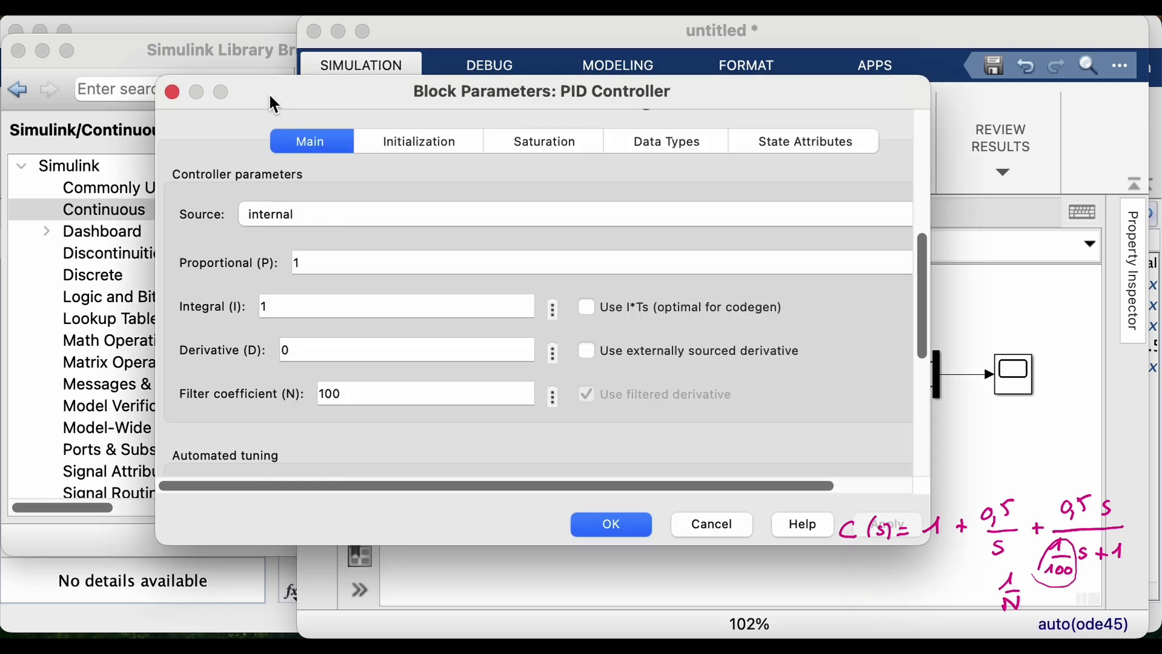
pyautogui.click(332, 296)
pyautogui.write('0.5')
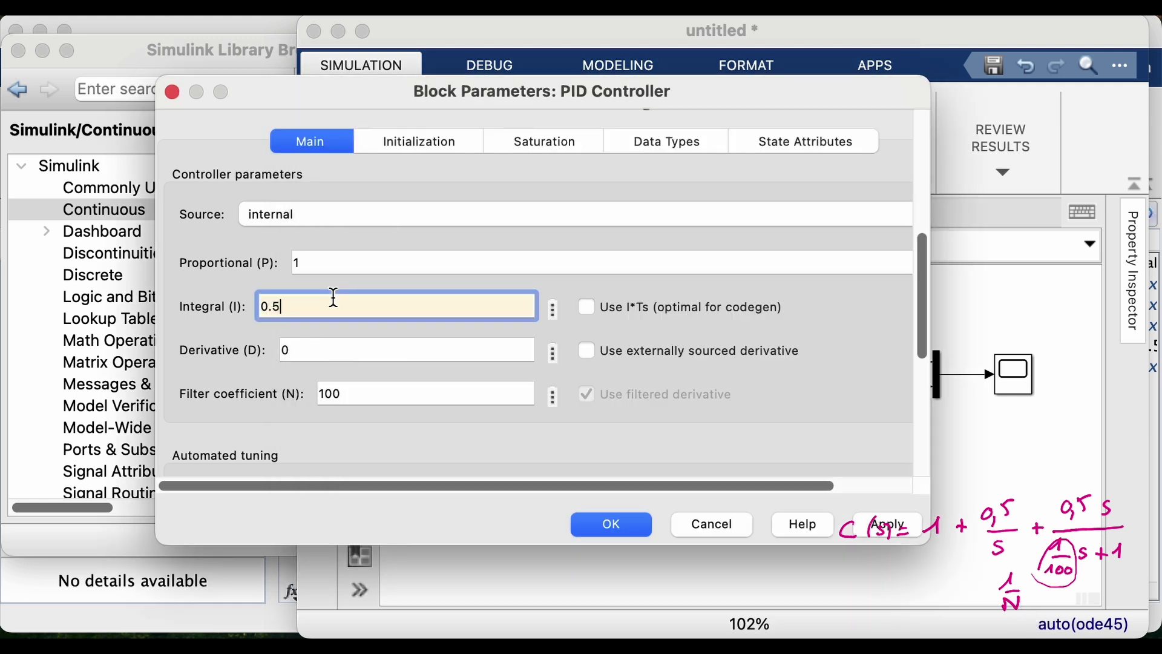
pyautogui.click(313, 347)
pyautogui.write('0.5')
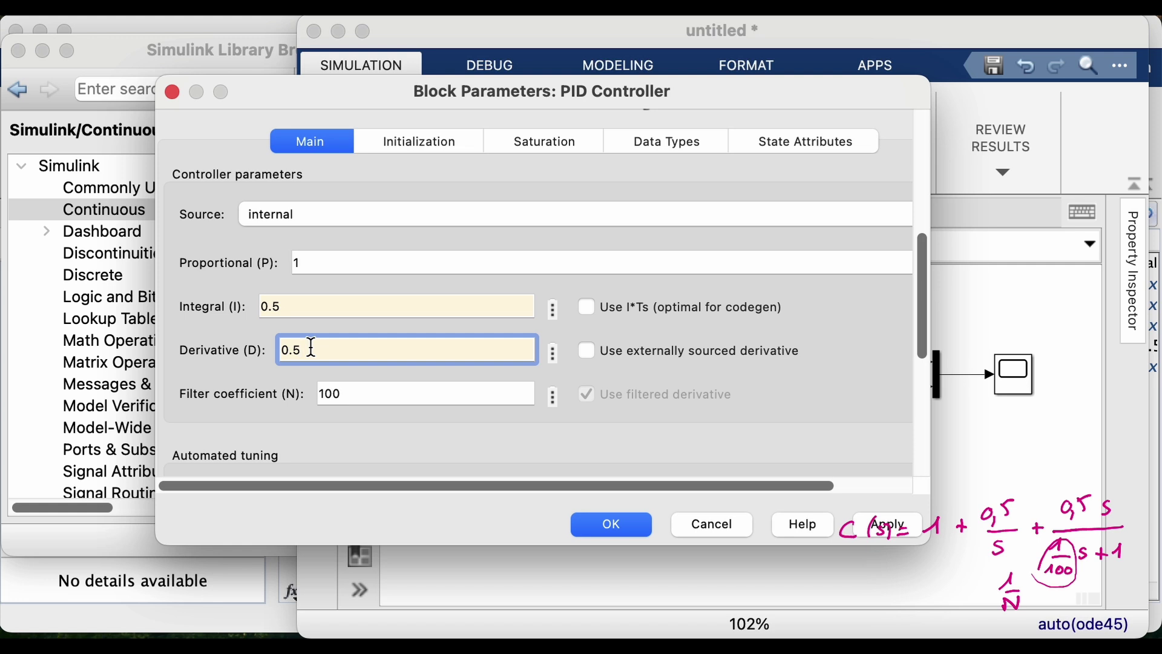
pyautogui.click(624, 536)
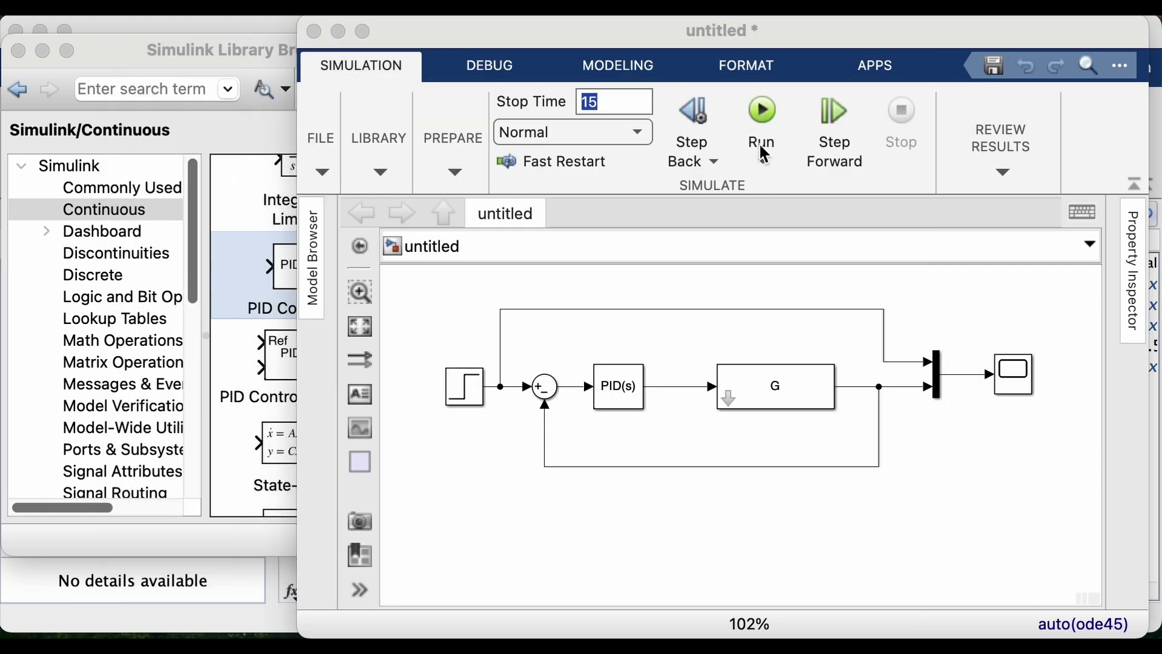
# Run the simulation with the PID Controller, check the response in the Scope and close the Scope.
pyautogui.click(768, 110)
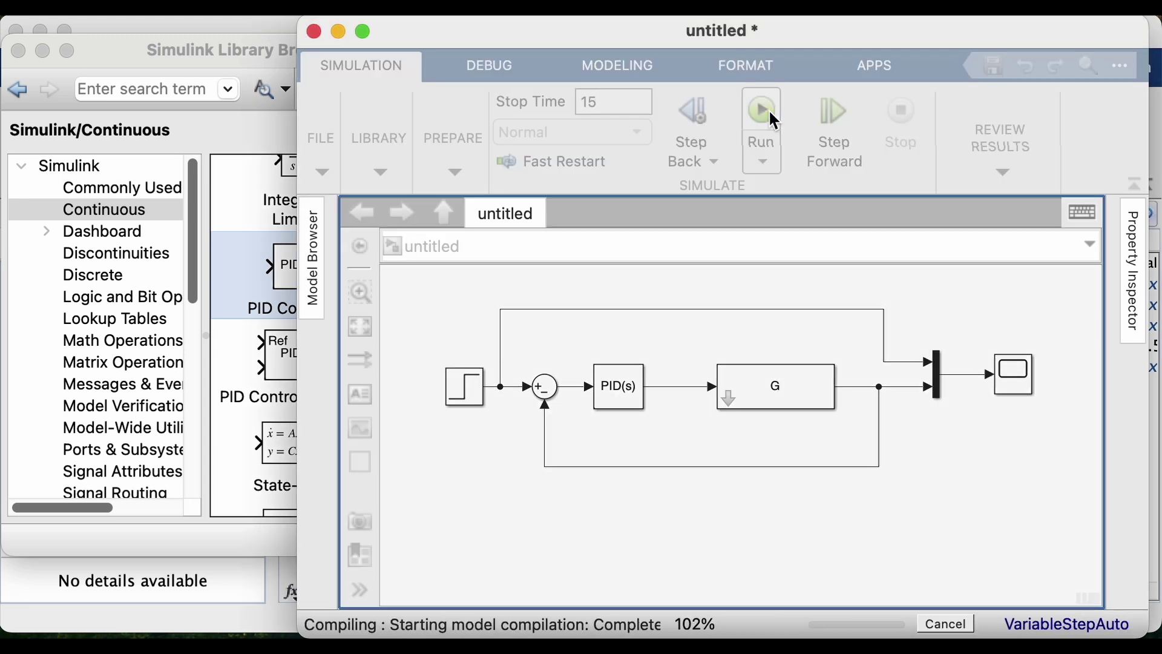
pyautogui.doubleClick(1017, 377)
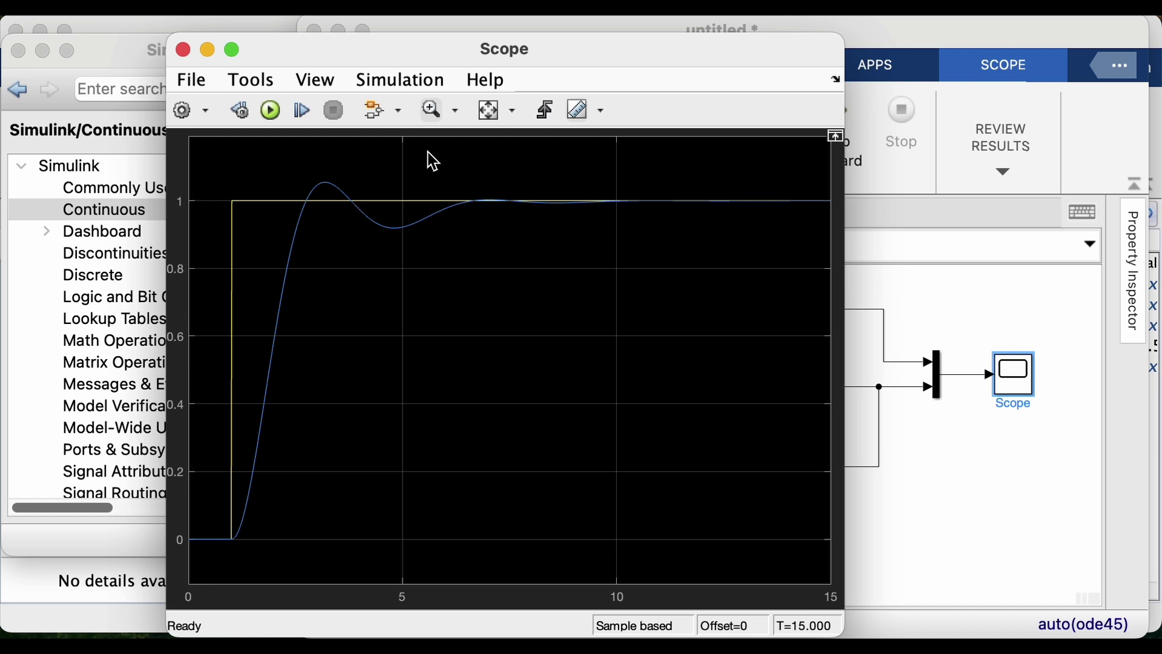
pyautogui.click(183, 50)
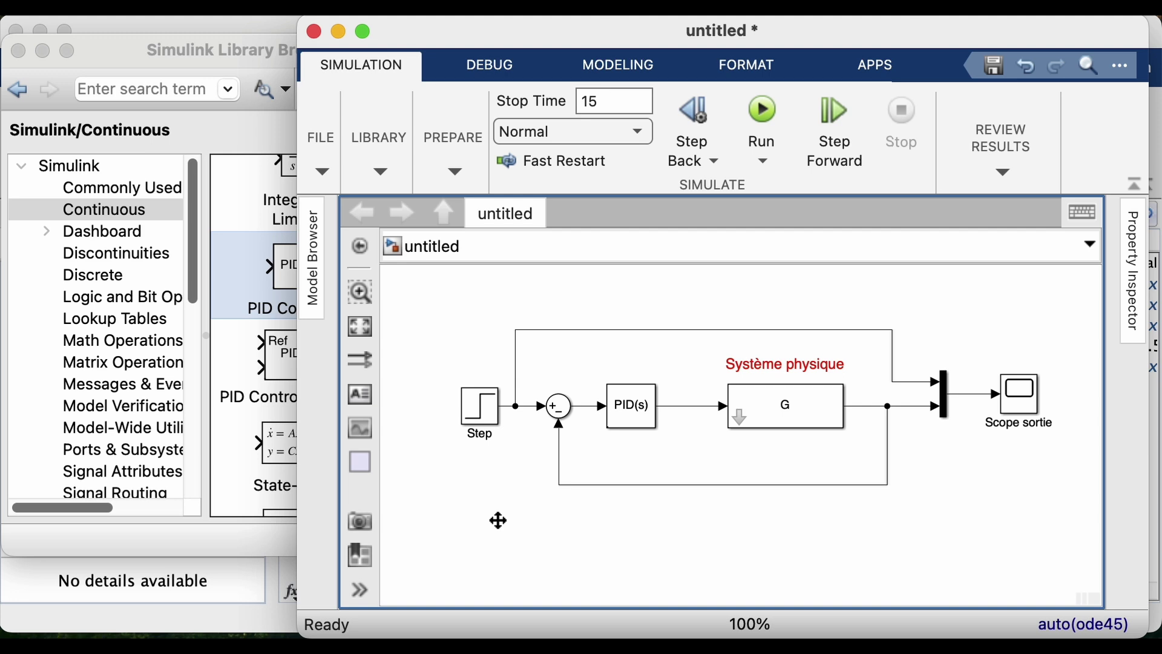
# Add an area annotation enclosing the G block and its "Système physique" label, and title it Titre.
pyautogui.moveTo(363, 458); pyautogui.dragTo(748, 376)
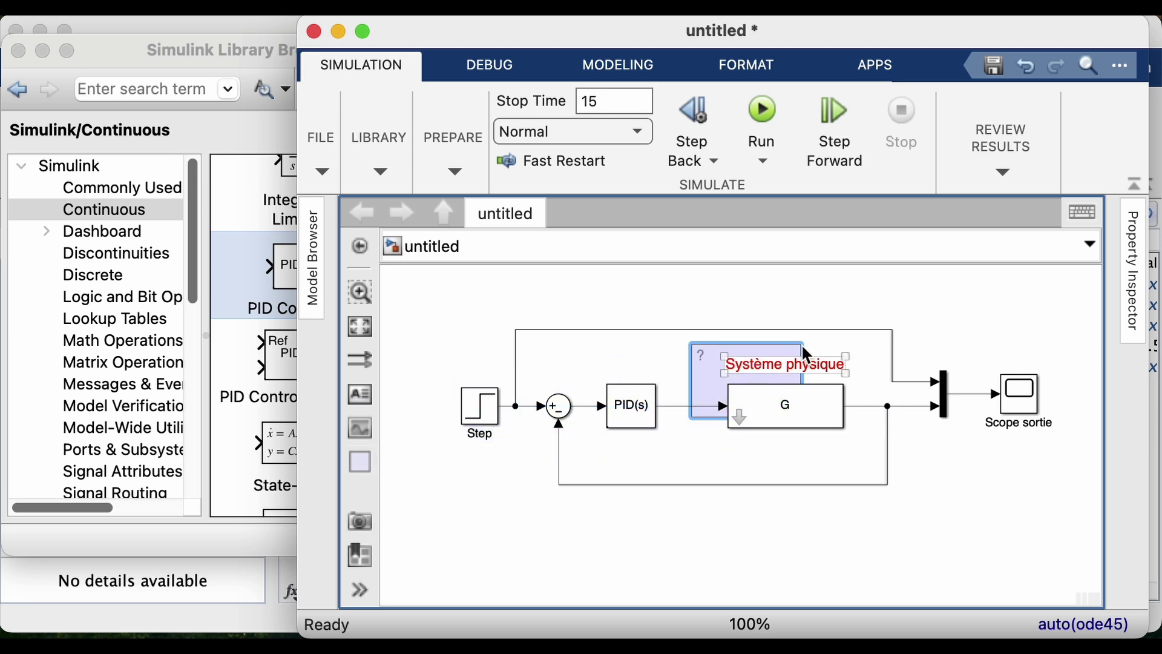
pyautogui.moveTo(805, 343); pyautogui.dragTo(869, 344)
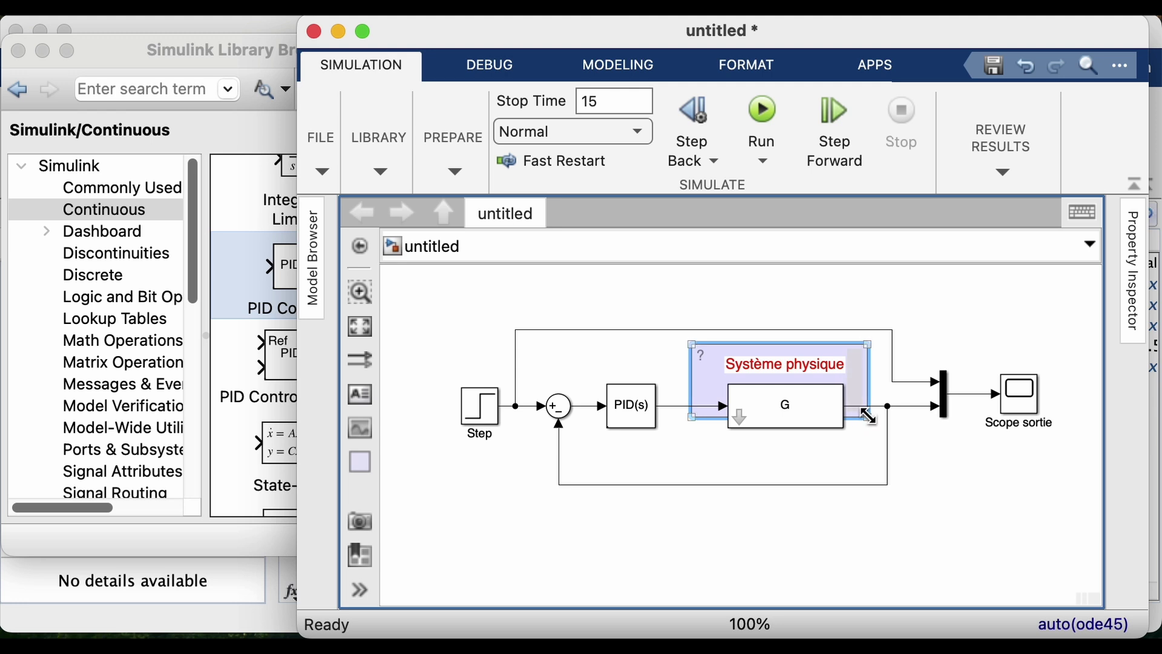
pyautogui.moveTo(869, 416); pyautogui.dragTo(869, 468)
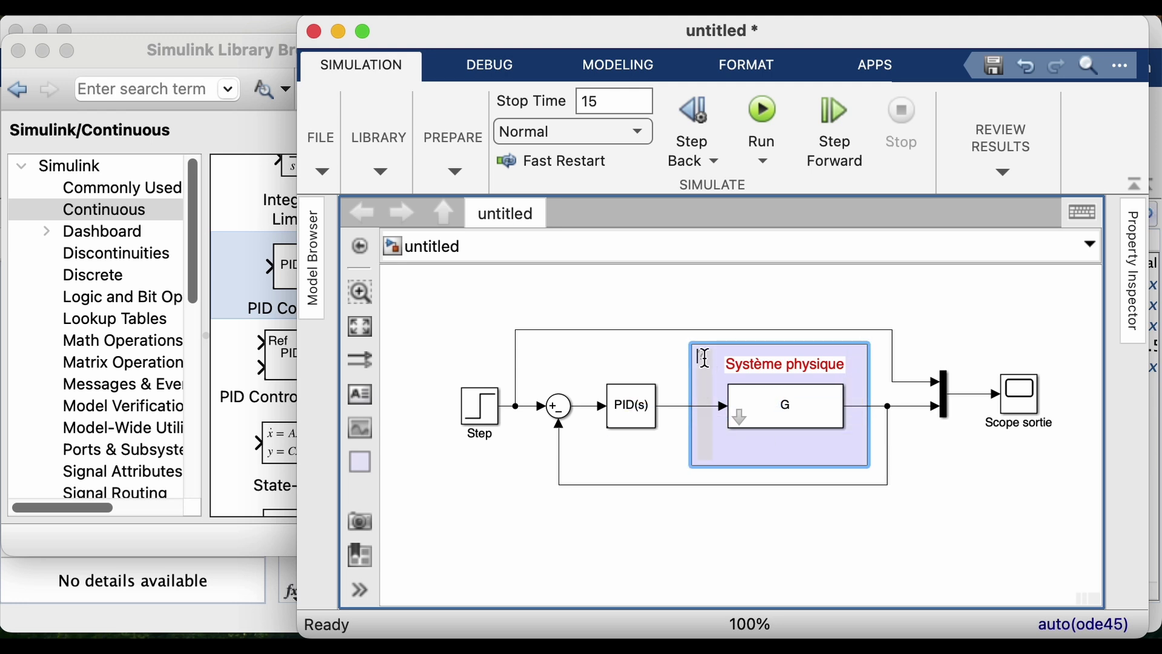
pyautogui.press('Delete')
pyautogui.write('Titre')
# Add a second area annotation and size it to enclose the Sum and PID Controller blocks.
pyautogui.moveTo(361, 463)
pyautogui.mouseDown()
pyautogui.moveTo(402, 492)
pyautogui.moveTo(504, 408)
pyautogui.moveTo(597, 400)
pyautogui.mouseUp()
pyautogui.moveTo(640, 368); pyautogui.dragTo(641, 352)
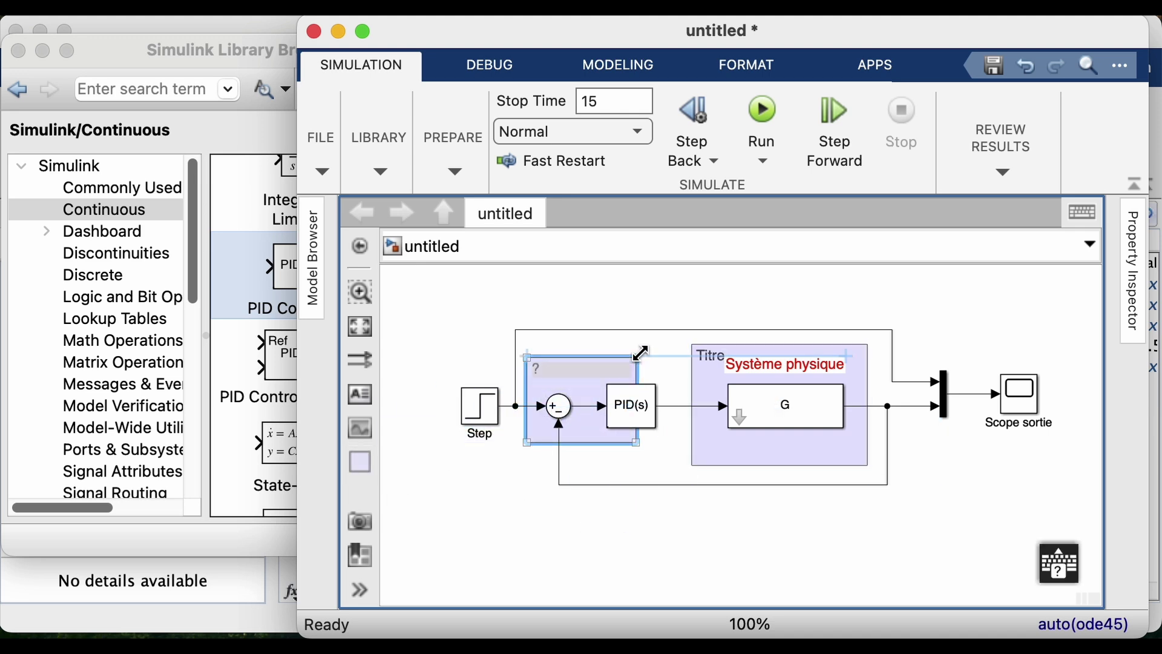
pyautogui.moveTo(637, 444)
pyautogui.mouseDown()
pyautogui.moveTo(666, 469)
pyautogui.moveTo(678, 504)
pyautogui.mouseUp()
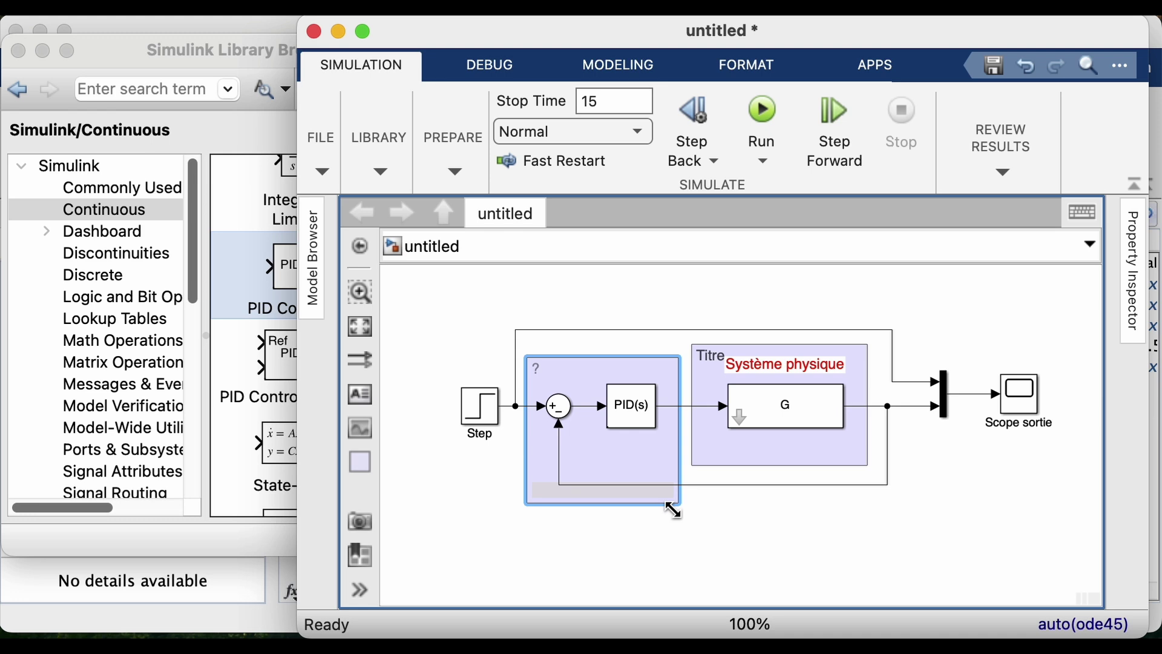
# Title the area annotation around the Sum and PID Controller blocks Loi de commande.
pyautogui.doubleClick(551, 367)
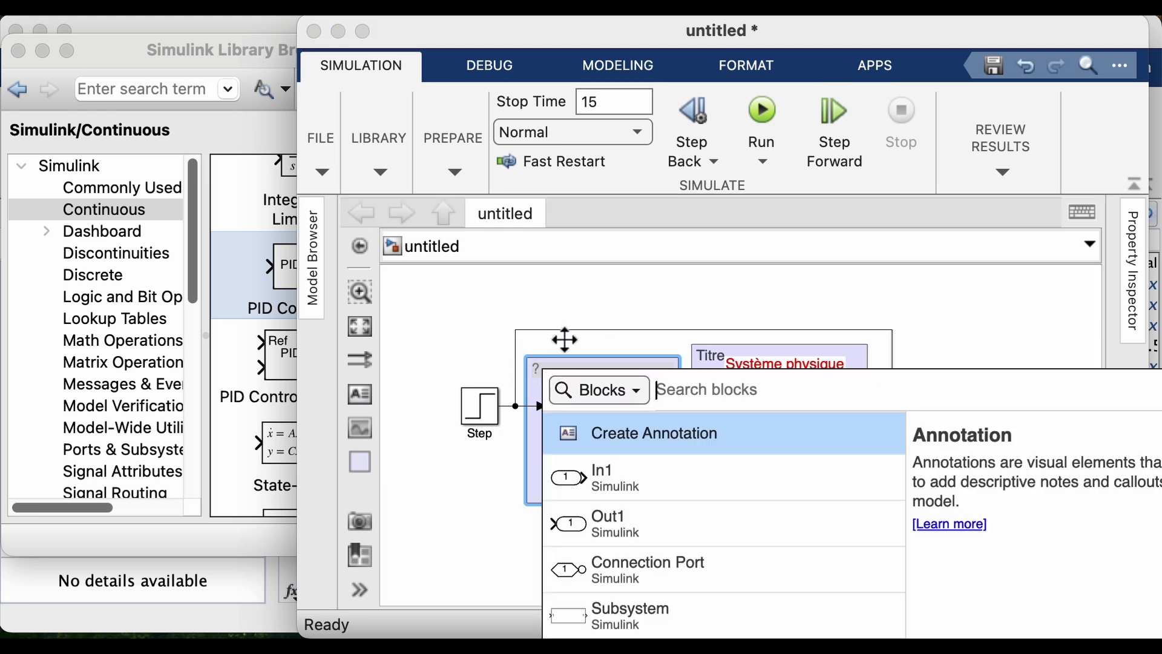
pyautogui.click(536, 369)
pyautogui.write('pi d')
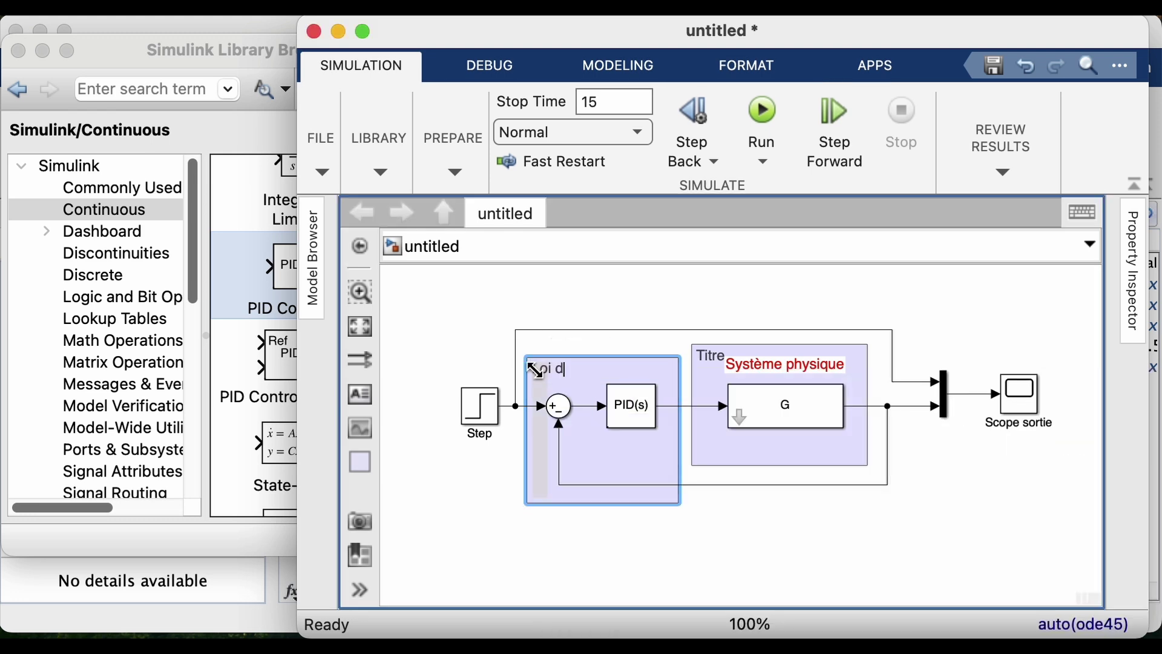
pyautogui.write('e commande')
pyautogui.click(504, 385)
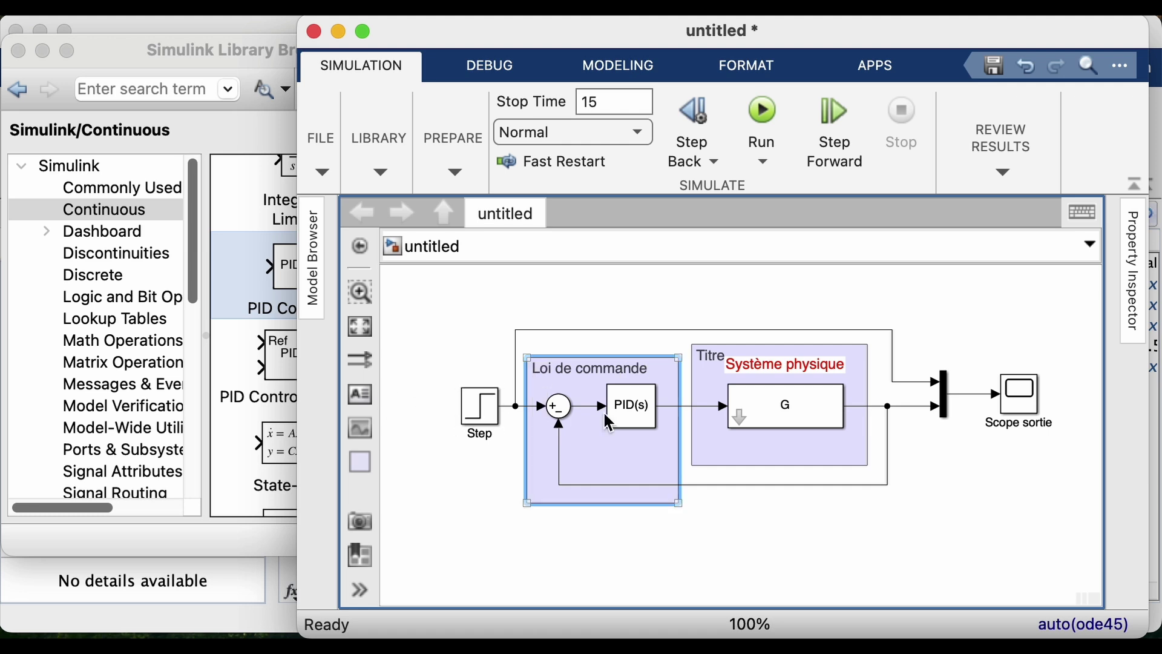
# Change the area color of the Loi de commande annotation to Green.
pyautogui.rightClick(609, 463)
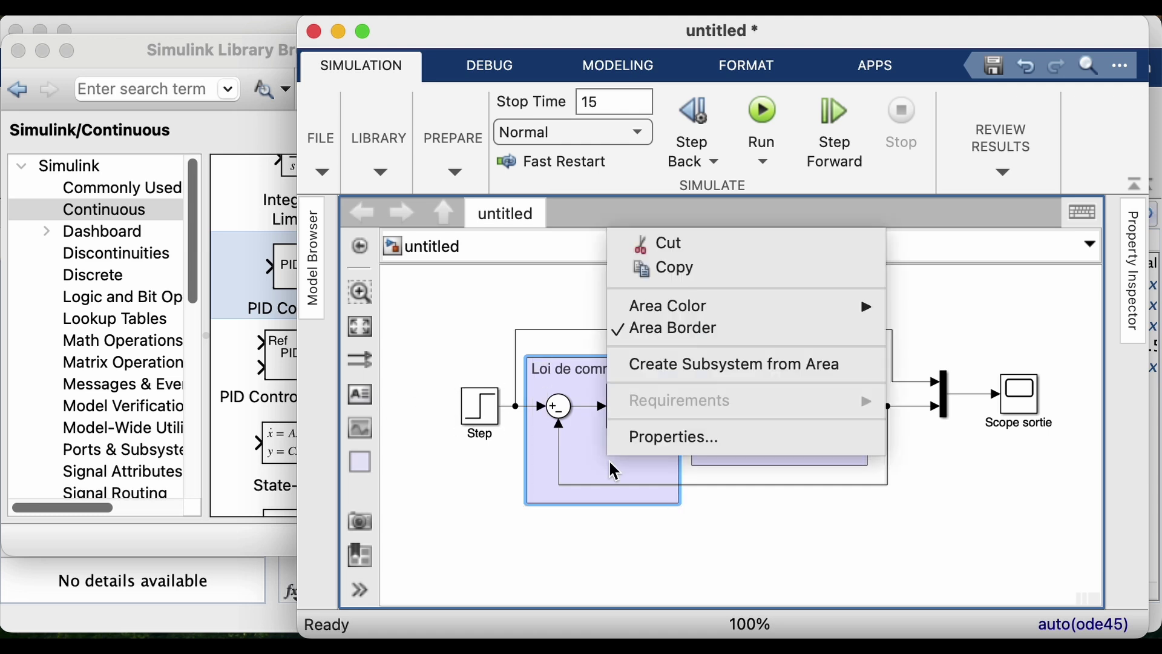
pyautogui.moveTo(870, 315)
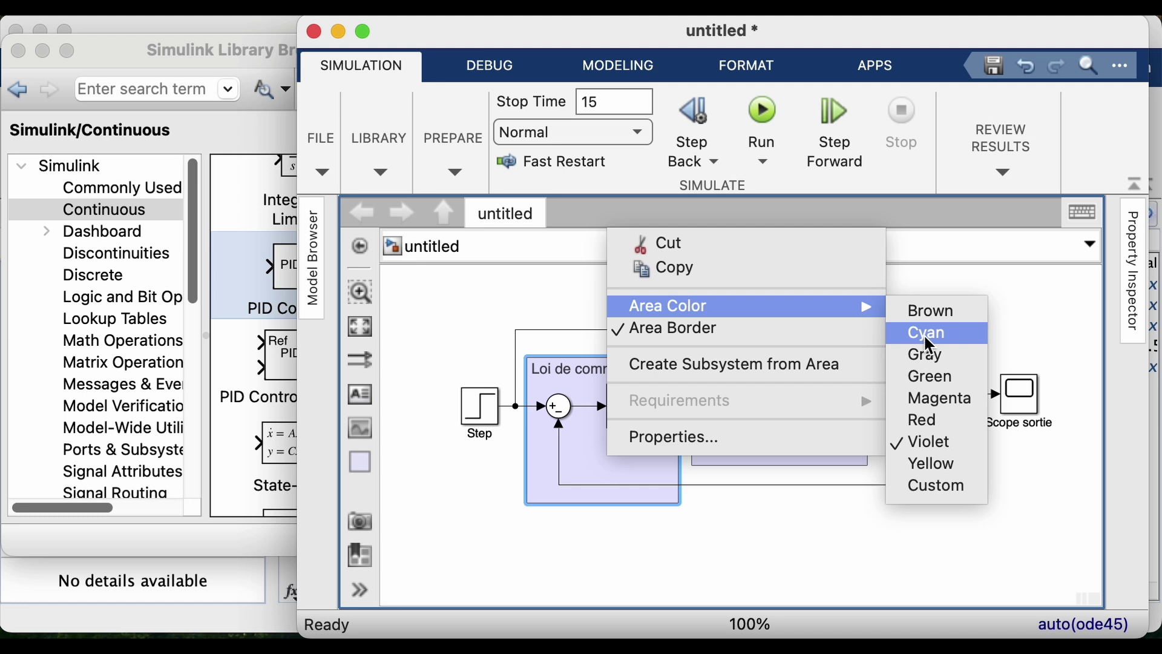
pyautogui.click(940, 385)
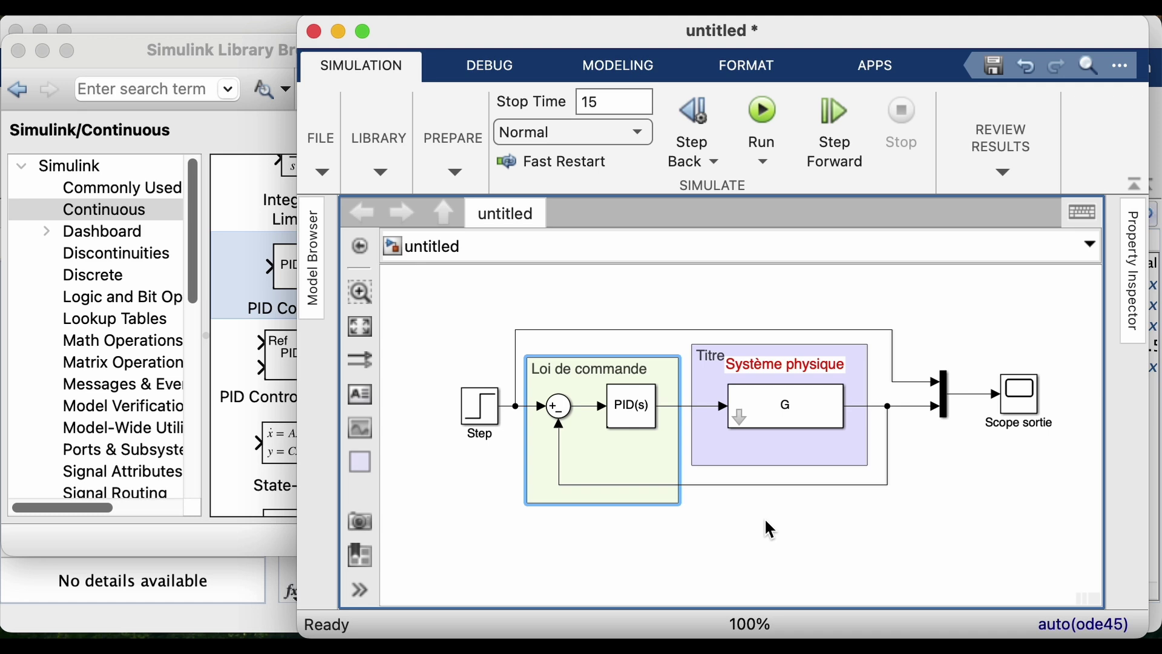
pyautogui.scroll(-1, 444, 351)
pyautogui.click(443, 351)
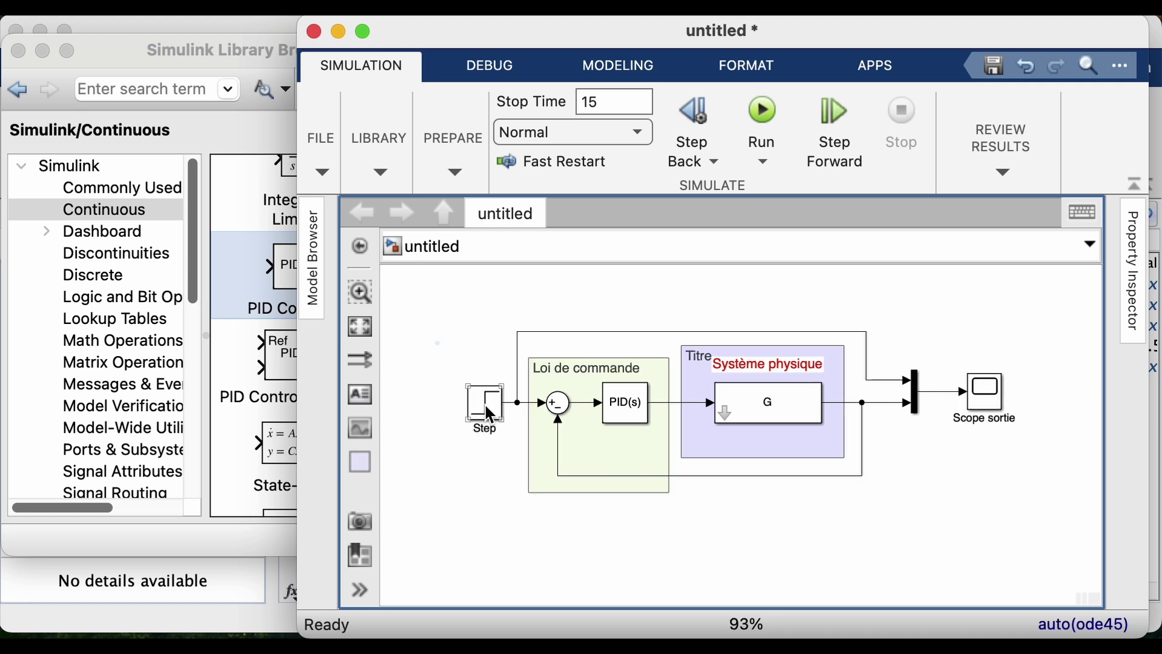
# Move the Step block farther from the Sum block and reroute its reference line to the Mux wider and higher around both annotated areas.
pyautogui.moveTo(488, 409); pyautogui.dragTo(430, 400)
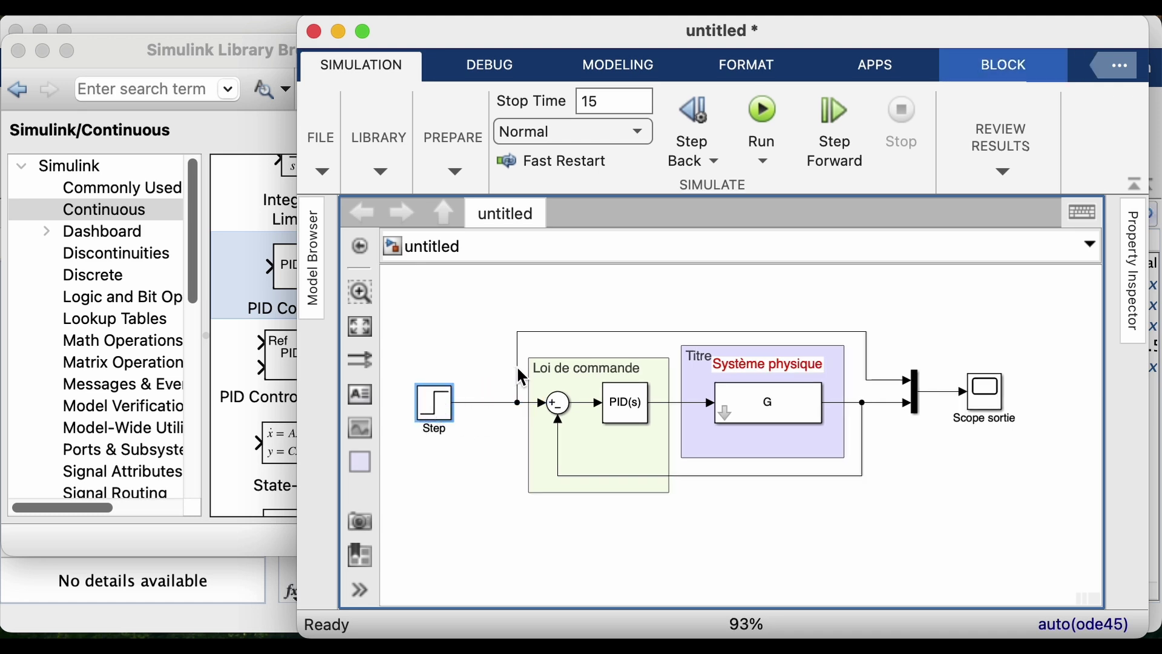
pyautogui.moveTo(520, 371); pyautogui.dragTo(467, 371)
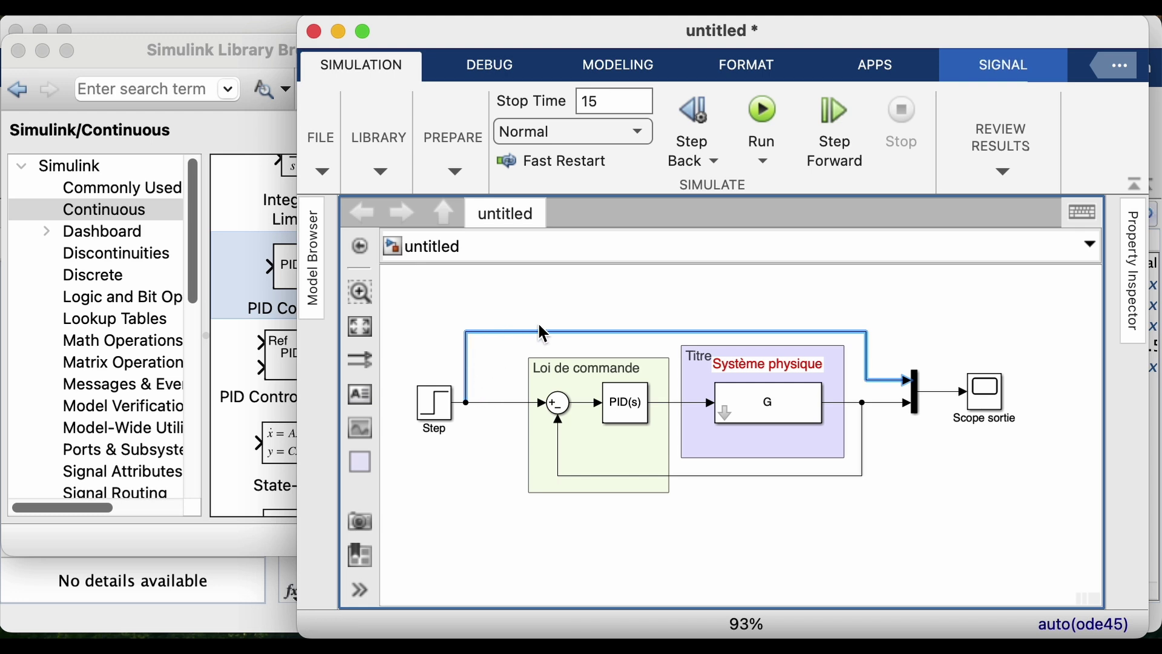
pyautogui.moveTo(540, 331); pyautogui.dragTo(545, 294)
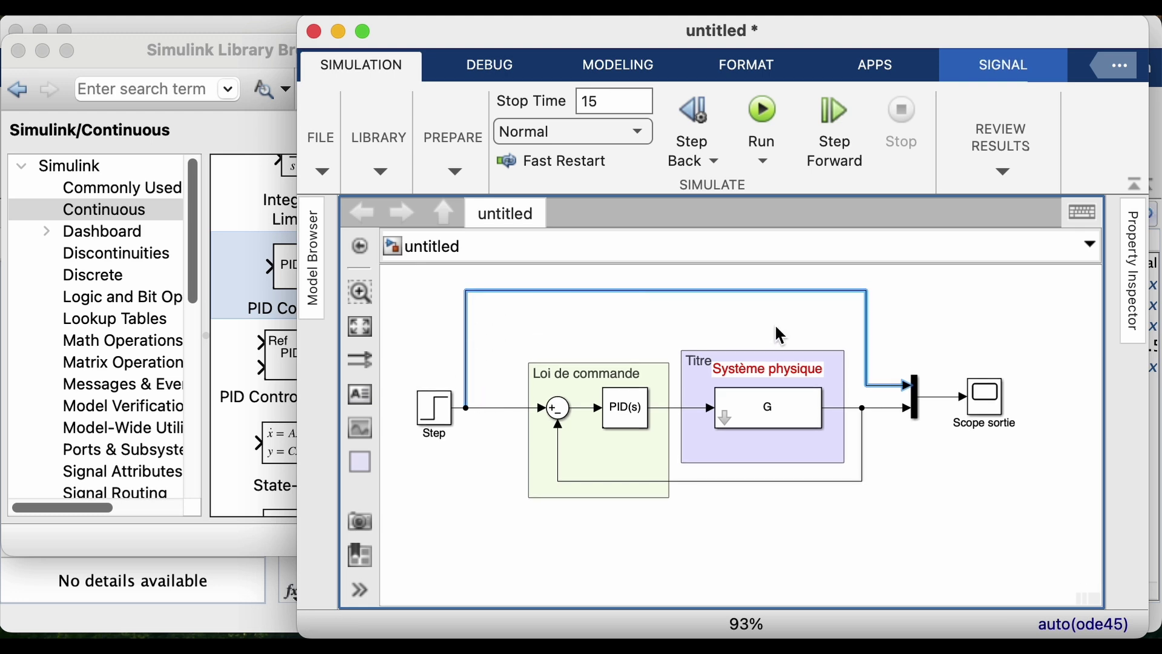
pyautogui.moveTo(864, 332); pyautogui.dragTo(885, 334)
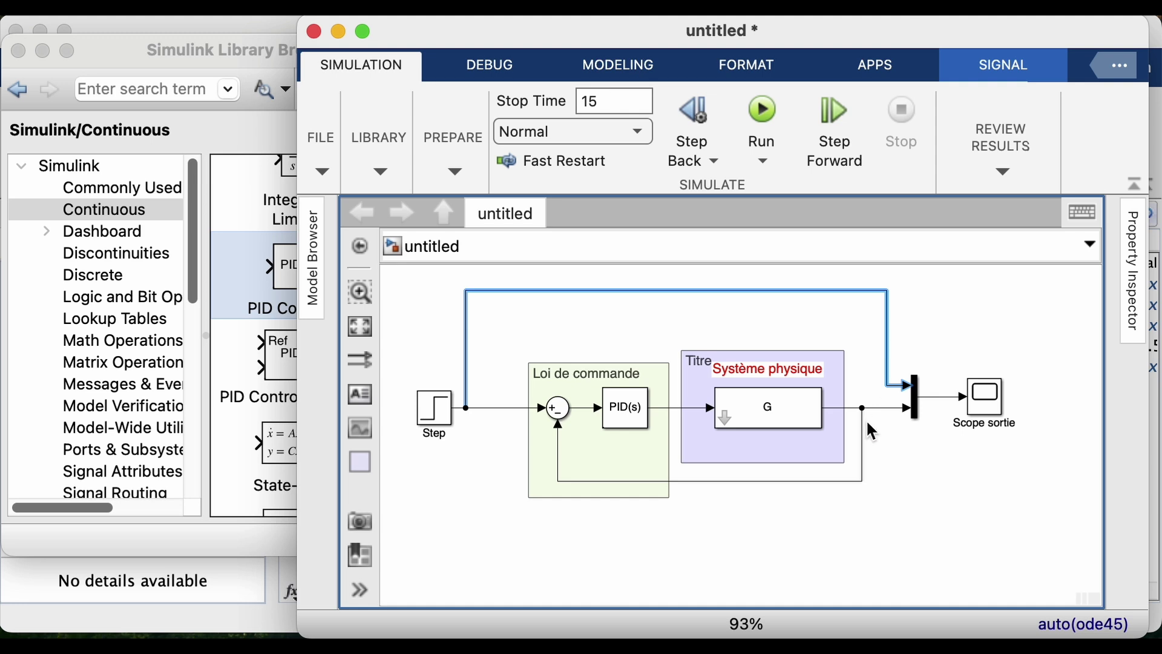
# Look up the Atomic Subsystem block in the Ports & Subsystems library.
pyautogui.click(99, 170)
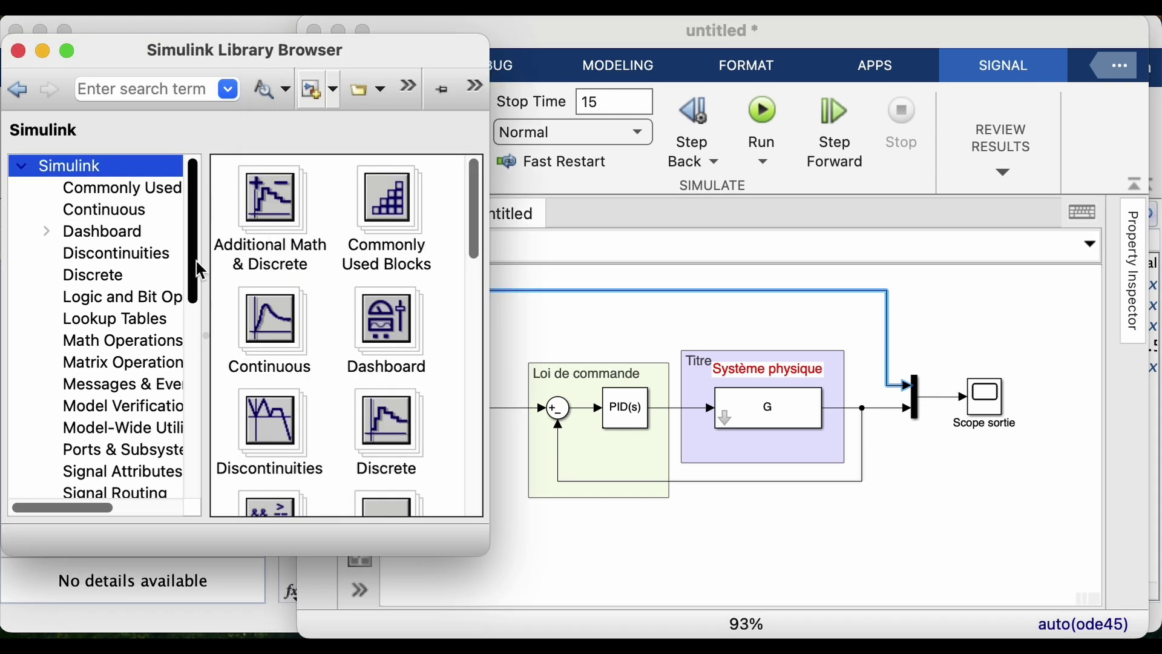
pyautogui.moveTo(196, 261); pyautogui.dragTo(196, 317)
pyautogui.click(151, 315)
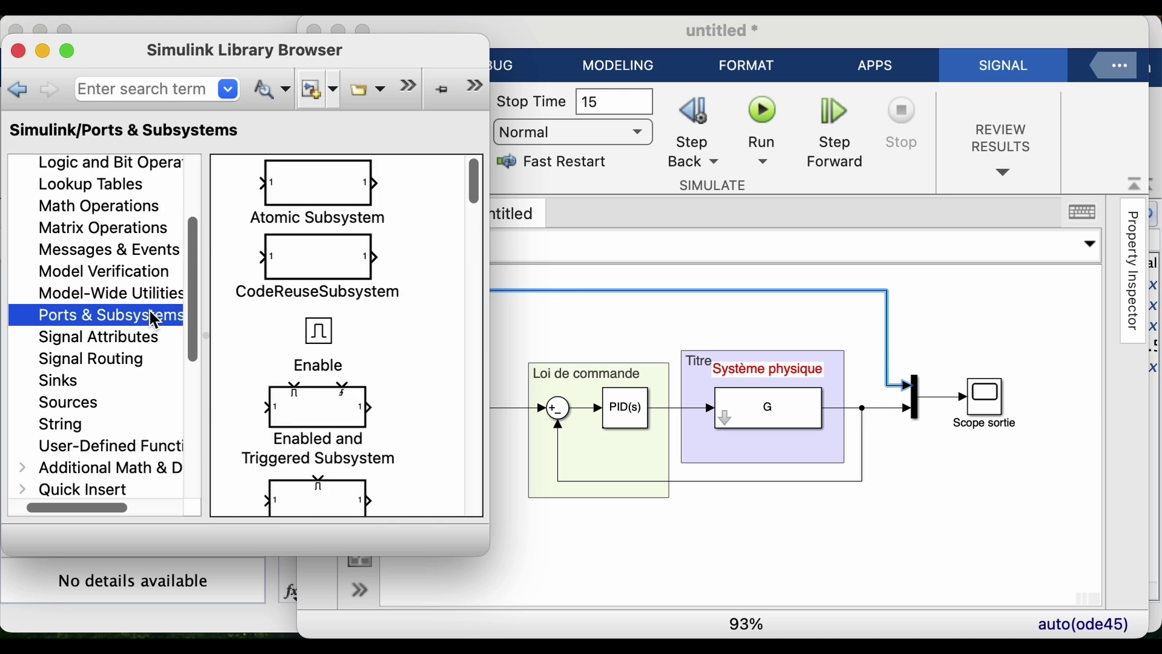
pyautogui.click(346, 184)
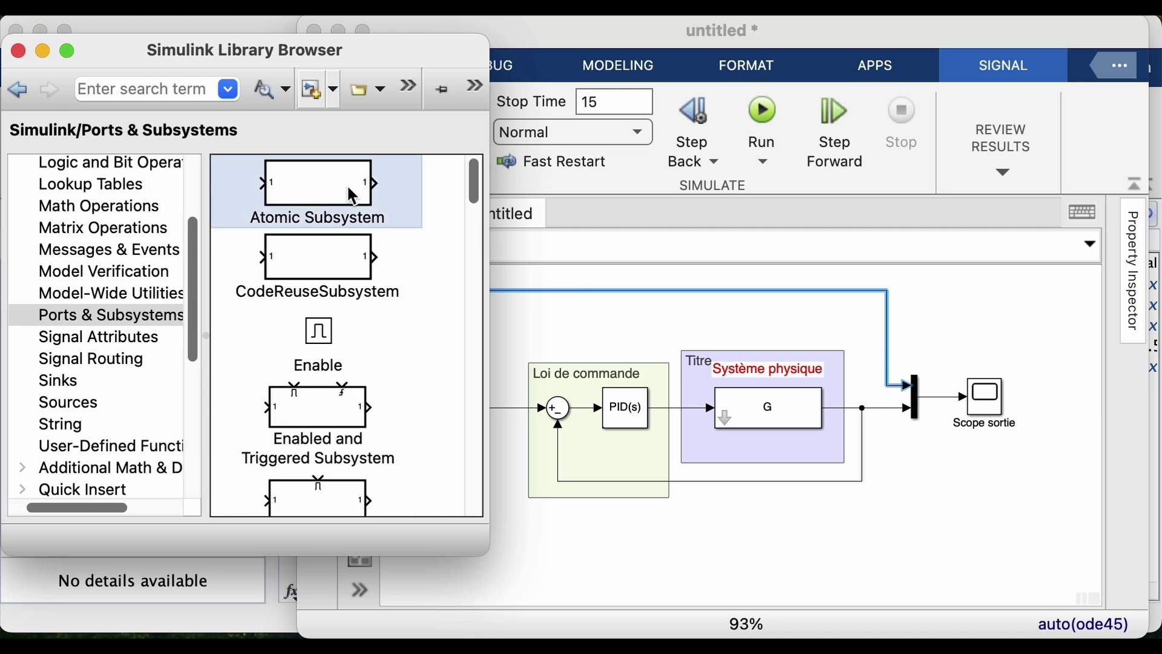
# Group the Sum, PID Controller and G blocks with their area annotations and feedback line into a subsystem.
pyautogui.click(580, 330)
pyautogui.moveTo(511, 312); pyautogui.dragTo(870, 541)
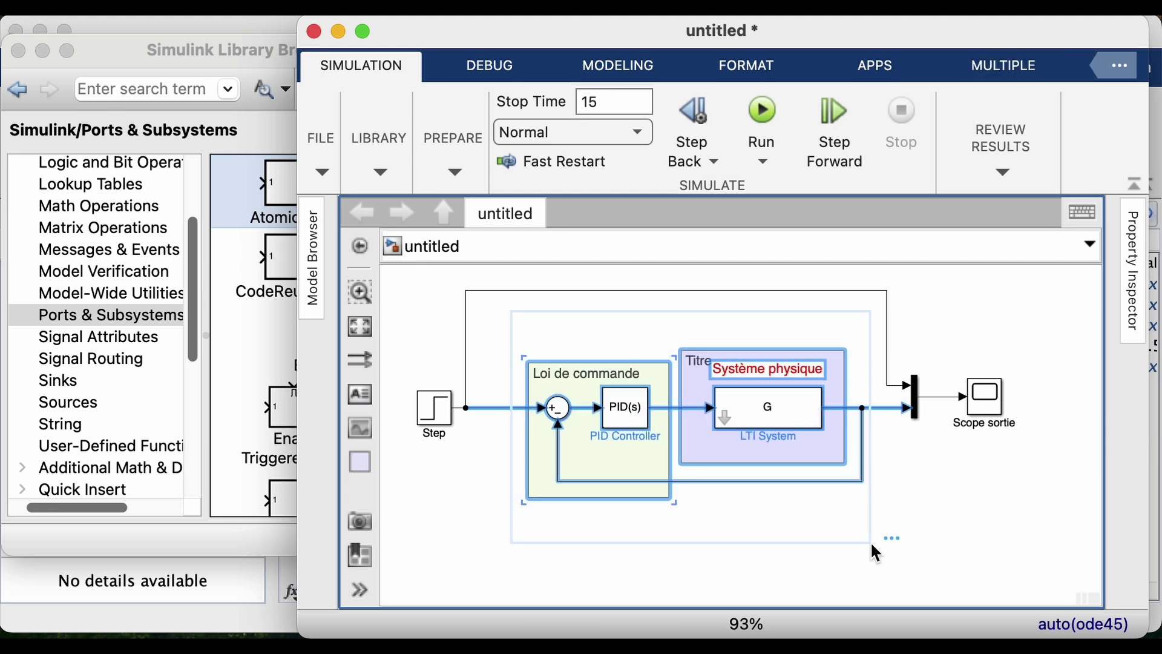
pyautogui.moveTo(891, 531)
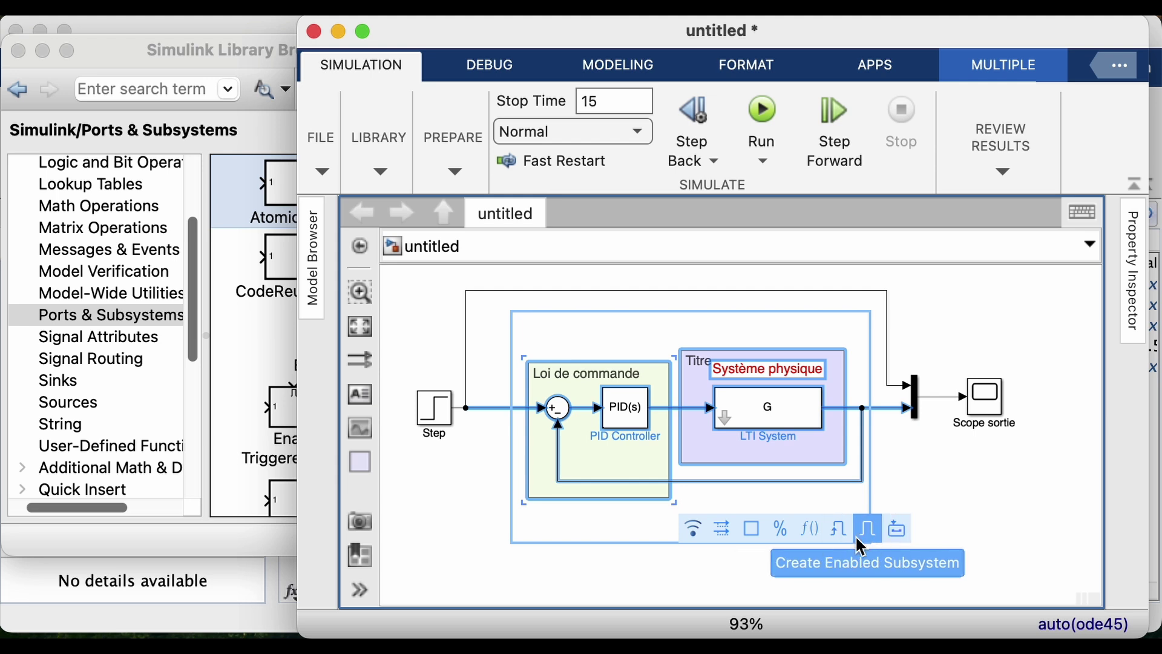
pyautogui.click(891, 531)
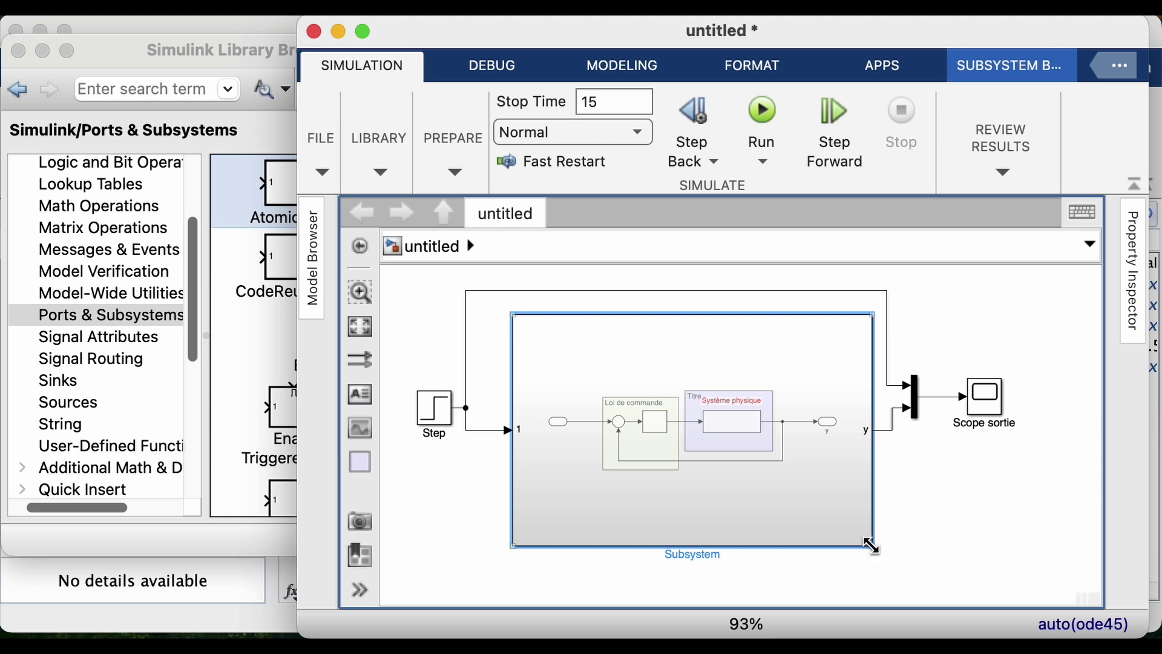
# Shrink the new subsystem block, center it between the Step block and the Mux, and rename it Mon asservissement.
pyautogui.moveTo(872, 547); pyautogui.dragTo(754, 432)
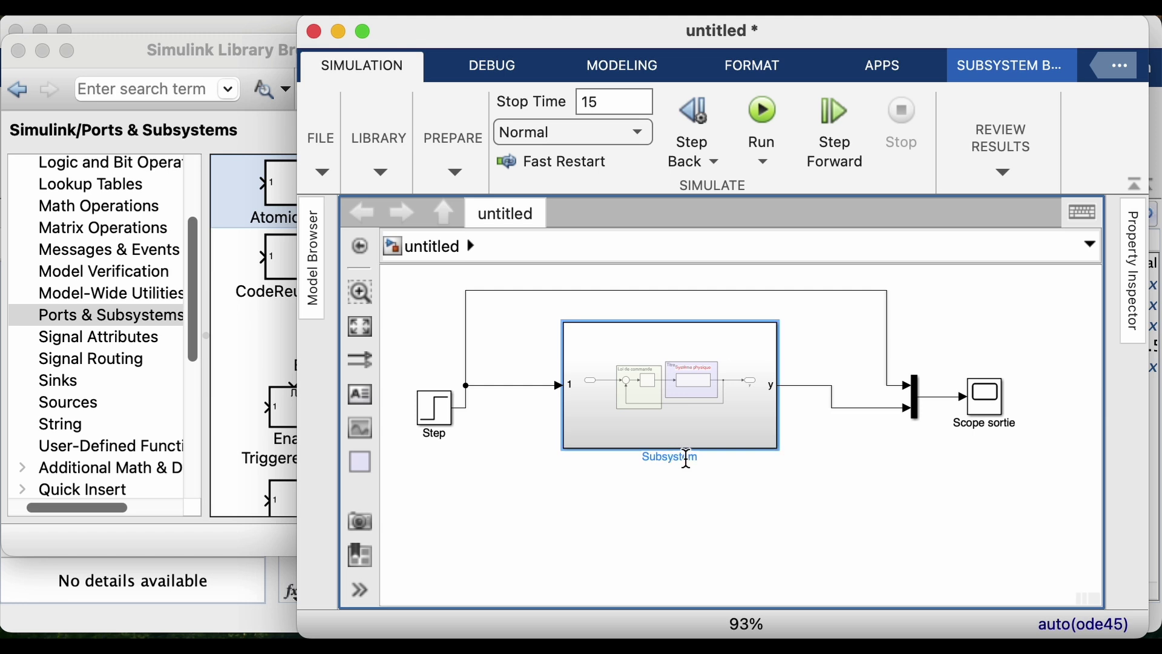
pyautogui.doubleClick(688, 458)
pyautogui.write('Mon asservissement')
pyautogui.click(698, 489)
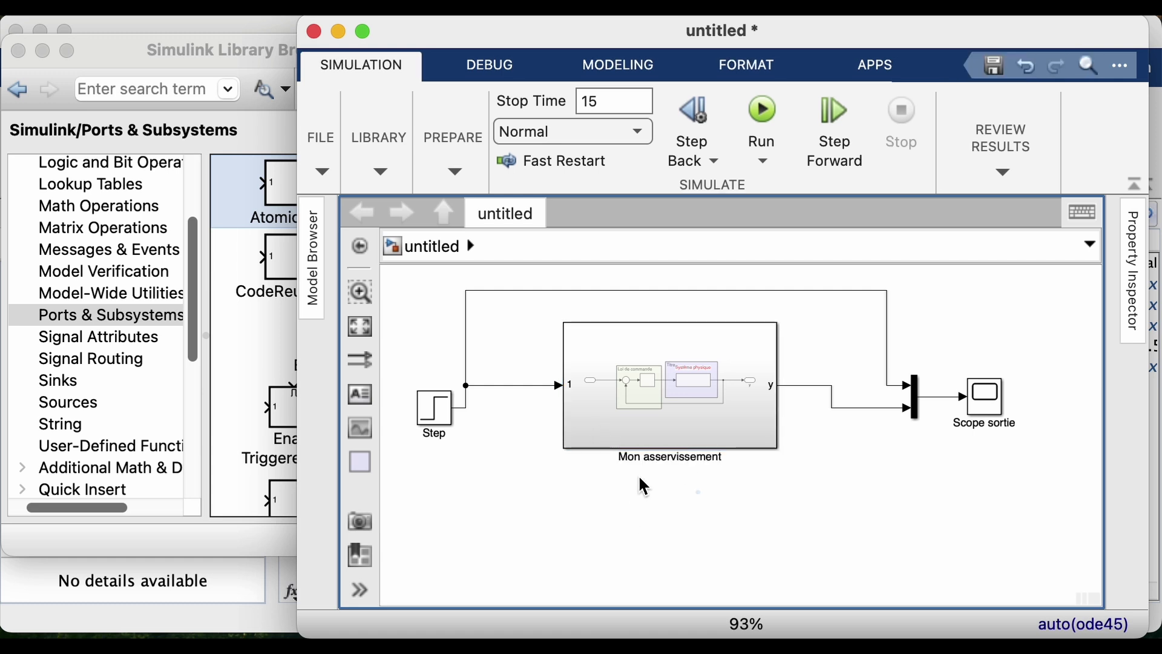
# Inside the Mon asservissement subsystem, rename the input port as r and return to the top-level diagram.
pyautogui.click(645, 435)
pyautogui.doubleClick(645, 435)
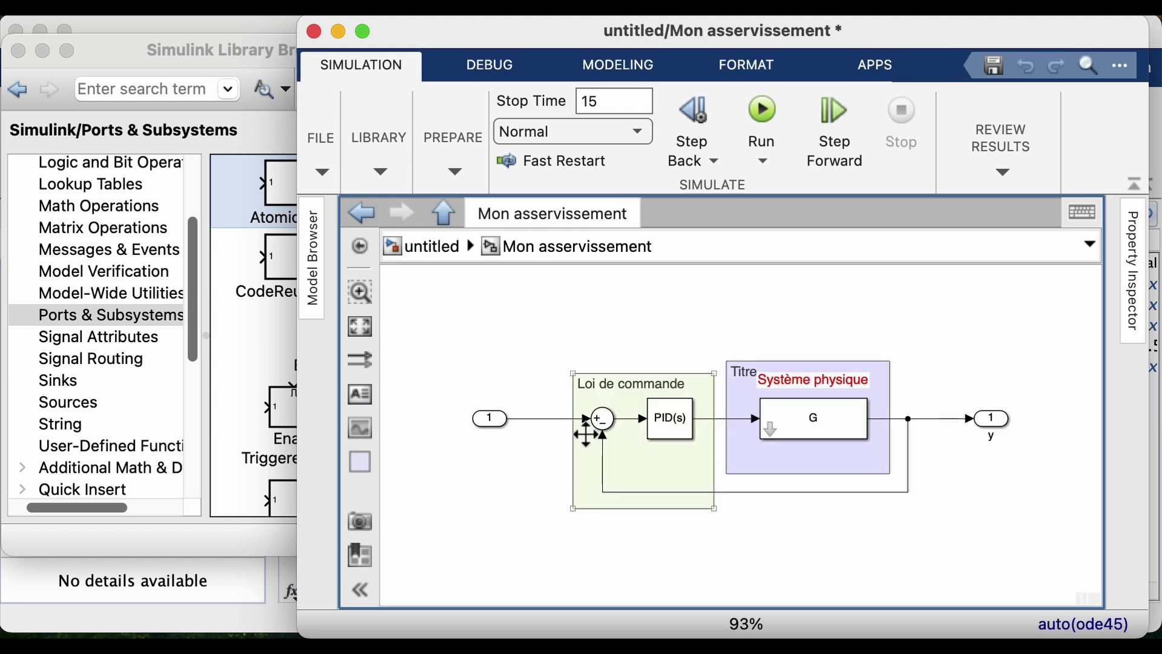
pyautogui.click(988, 438)
pyautogui.click(983, 487)
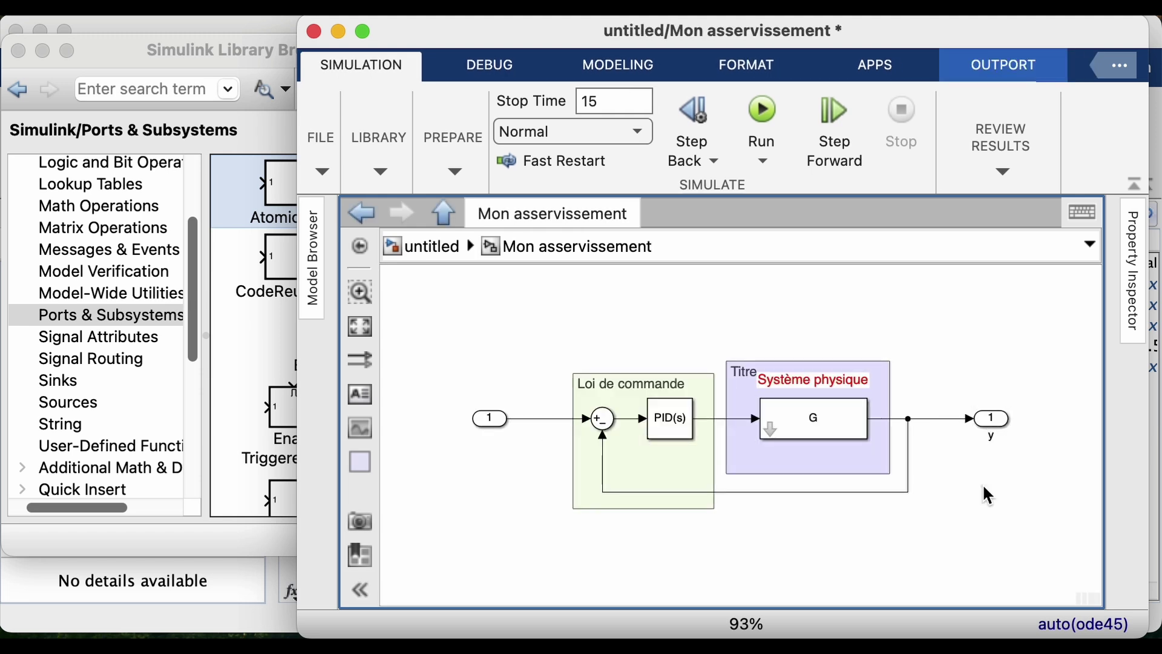
pyautogui.doubleClick(490, 434)
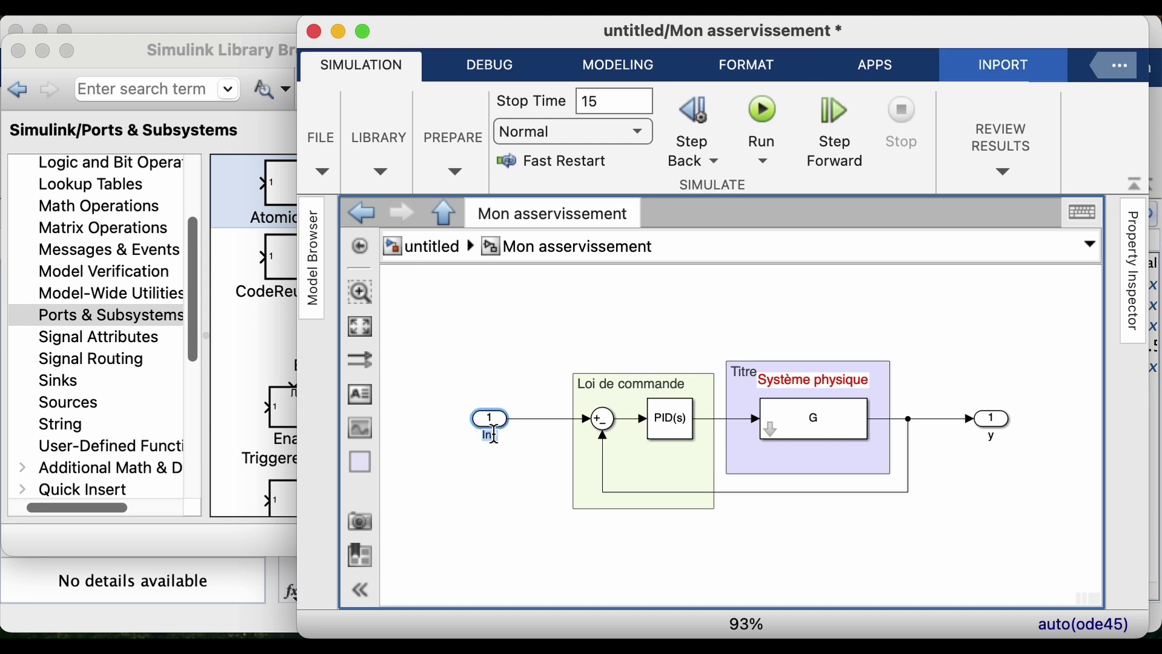
pyautogui.press('BackSpace')
pyautogui.press('Return')
pyautogui.click(496, 474)
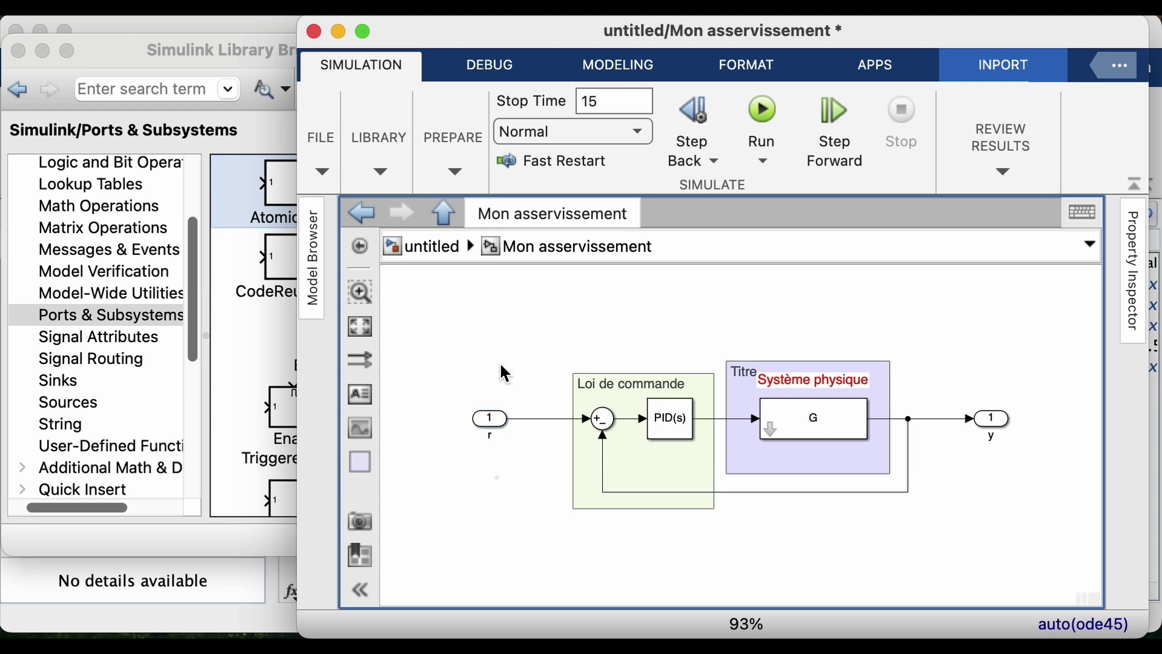
pyautogui.click(460, 246)
pyautogui.click(563, 449)
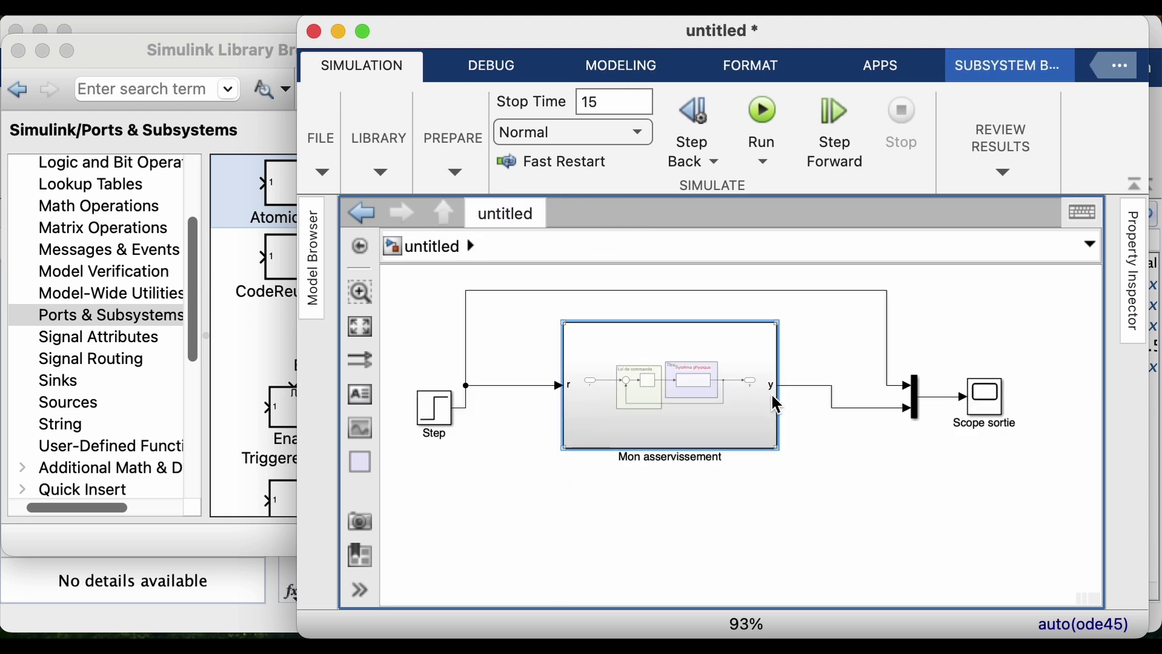